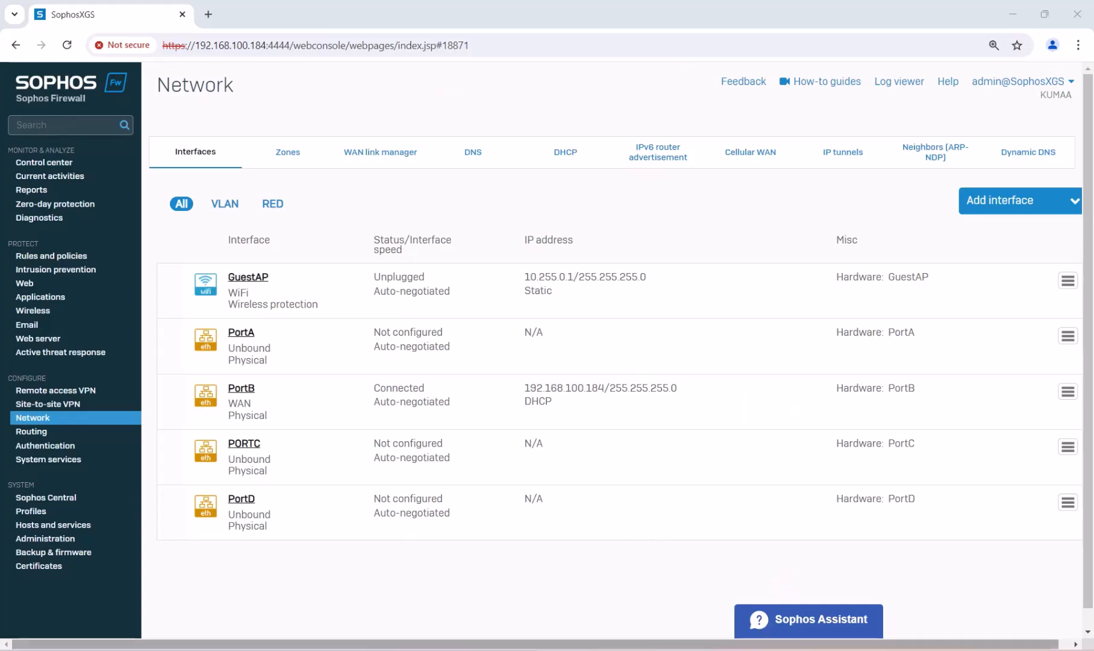
# Switch from the Sophos firewall page to the EVE topology and bring up the CoreSwitch console over it
pyautogui.moveTo(751, 649)
pyautogui.click(829, 607)
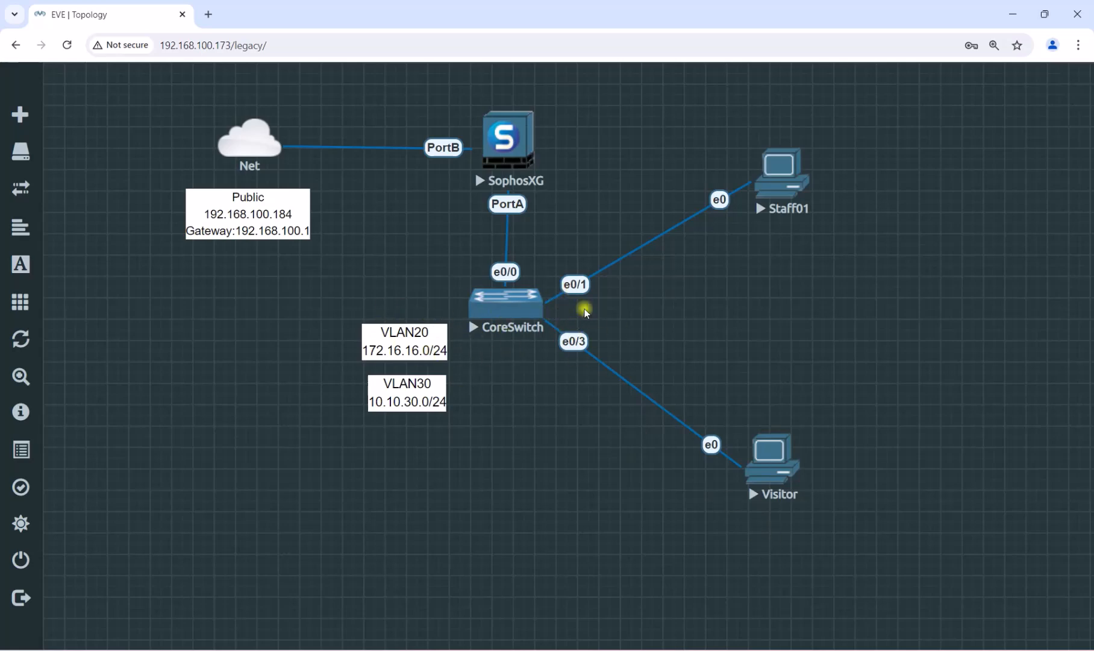
pyautogui.click(817, 649)
pyautogui.moveTo(515, 74); pyautogui.dragTo(478, 75)
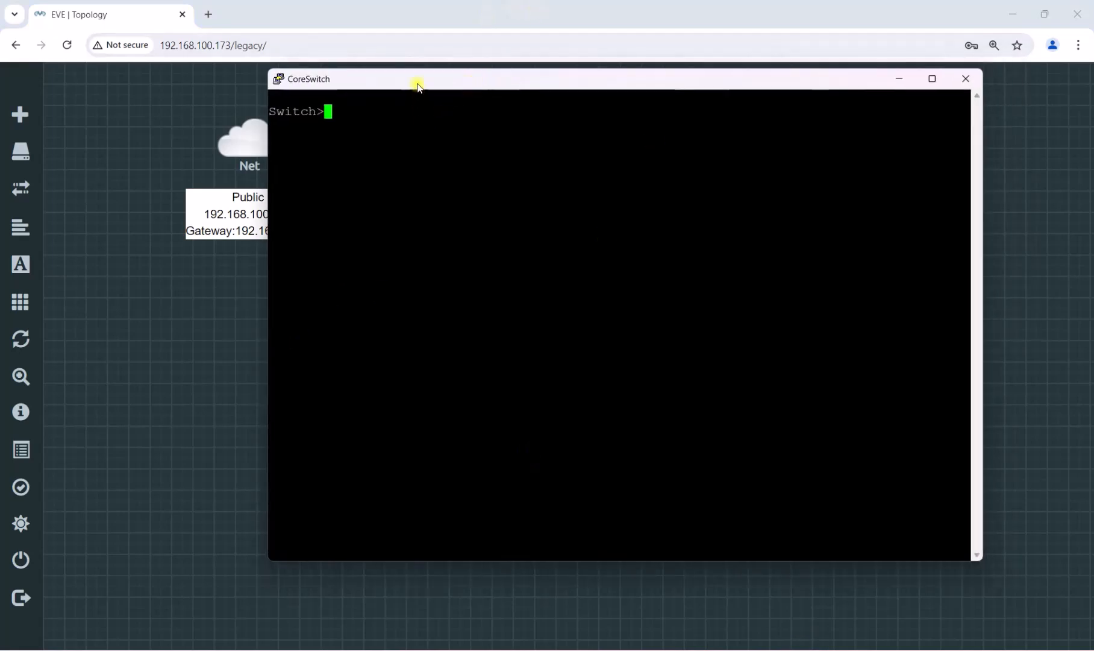
# Enter privileged mode on CoreSwitch with enable and start global configuration with configure terminal
pyautogui.write('ena')
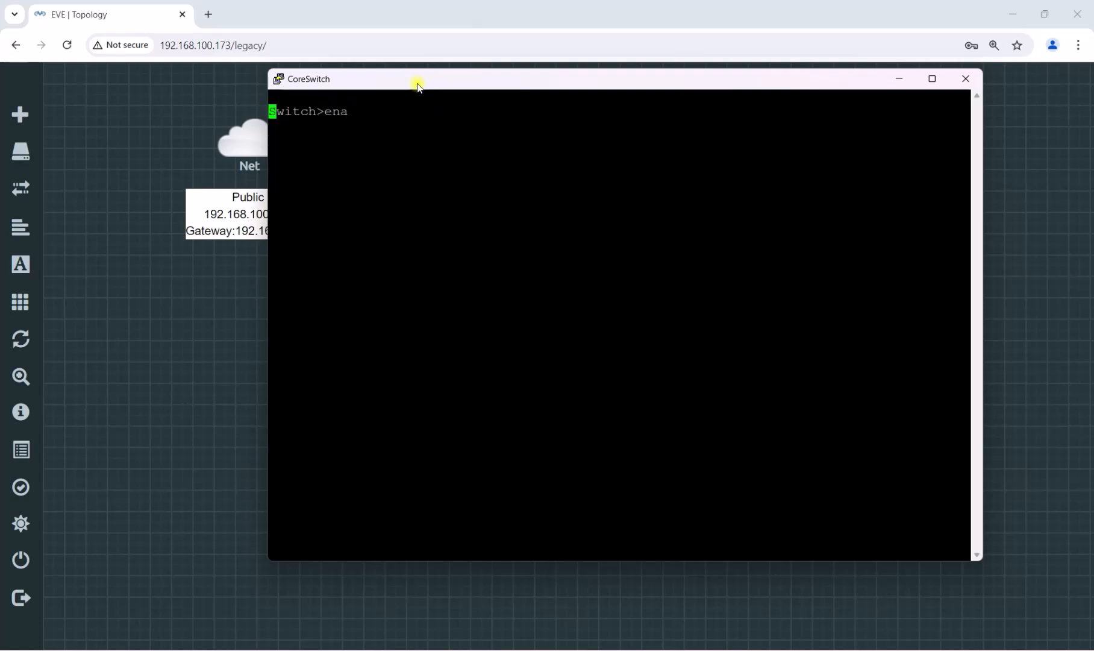
pyautogui.press('Tab')
pyautogui.press('Return')
pyautogui.write('con')
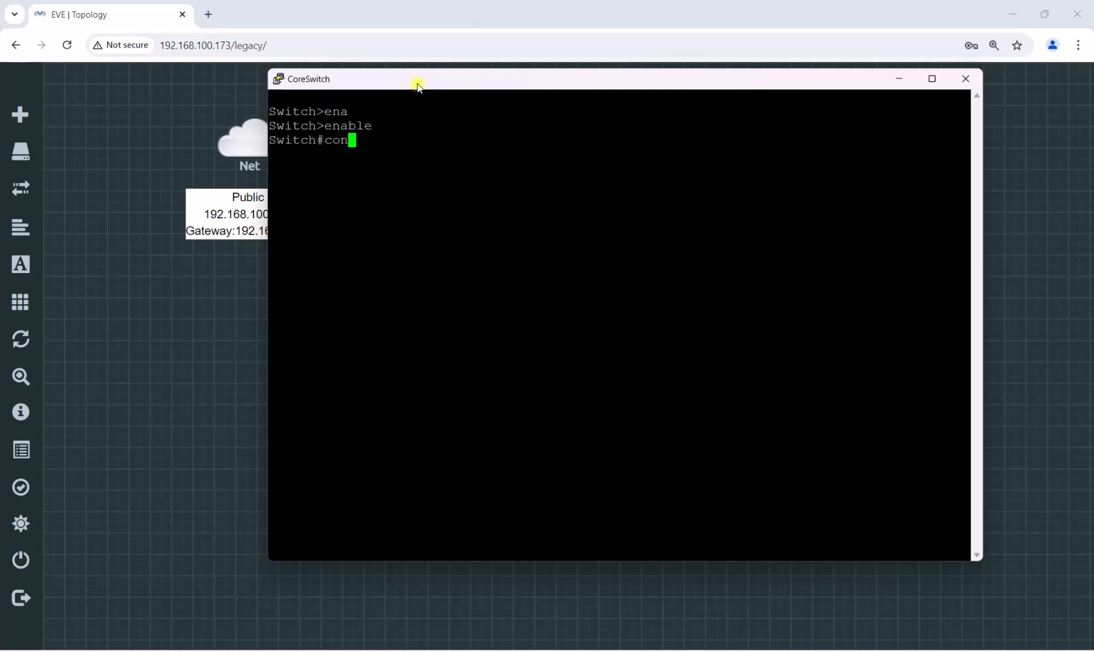
pyautogui.write('fig')
pyautogui.press('Tab')
pyautogui.write('ter')
pyautogui.press('Tab')
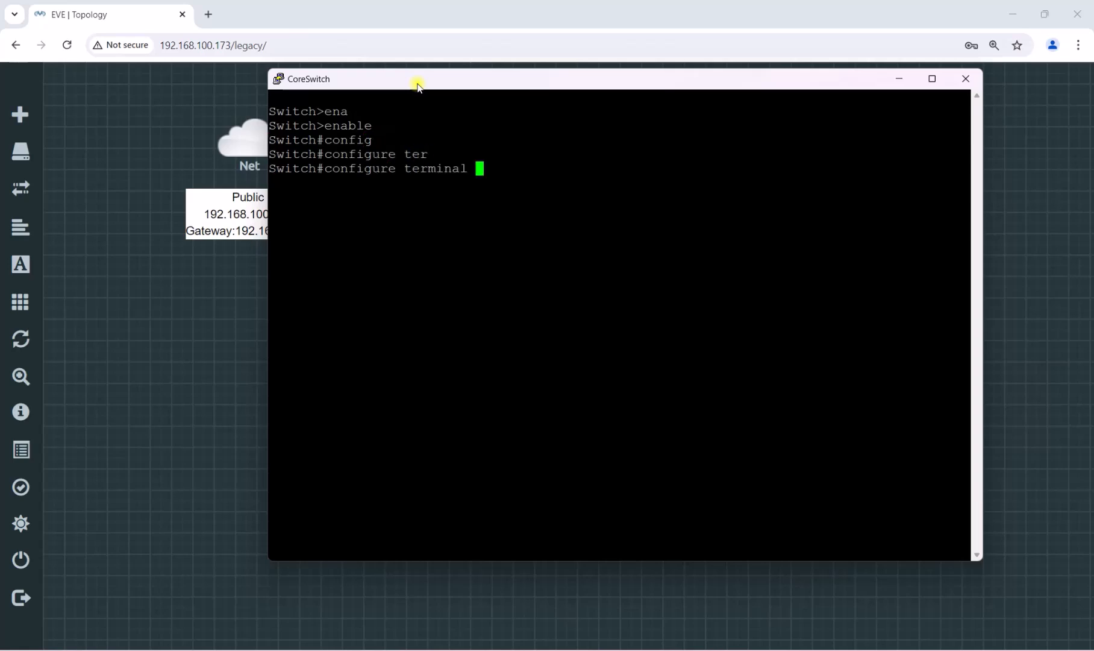
pyautogui.press('Return')
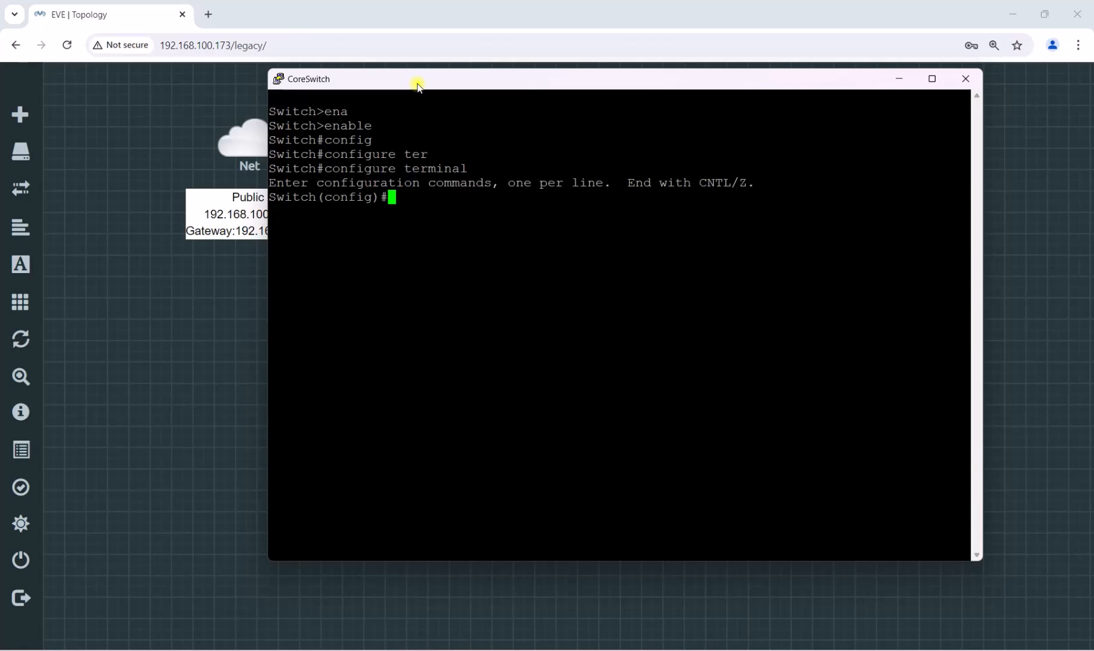
# Create VLAN 20 on CoreSwitch and name it staff
pyautogui.write('vl')
pyautogui.press('Tab')
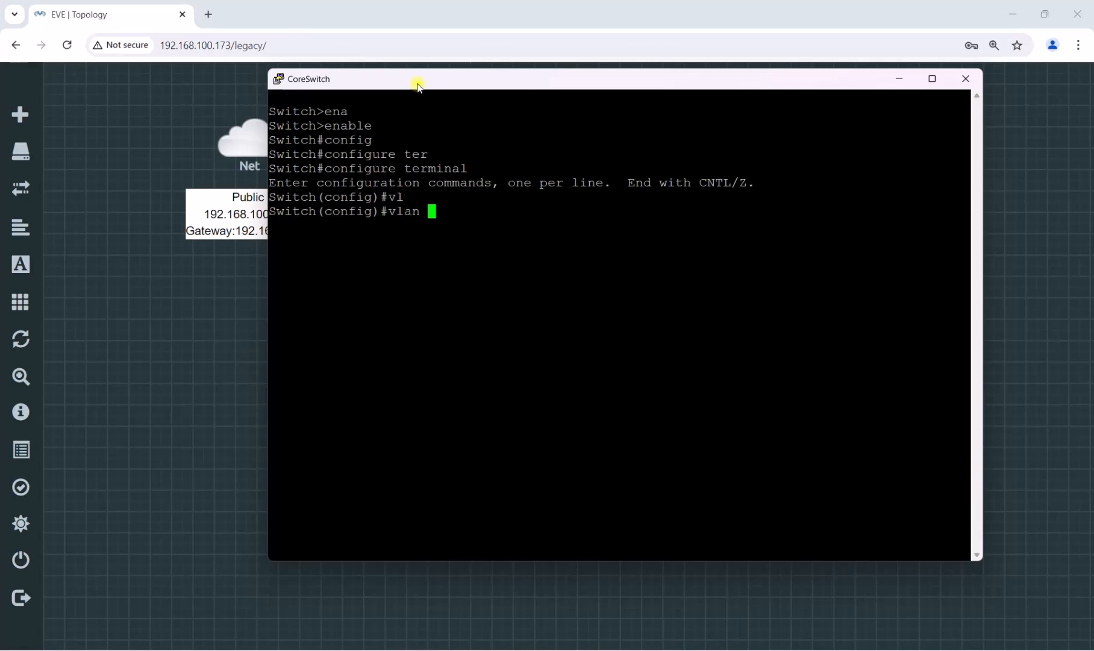
pyautogui.write('20')
pyautogui.press('Return')
pyautogui.write('name')
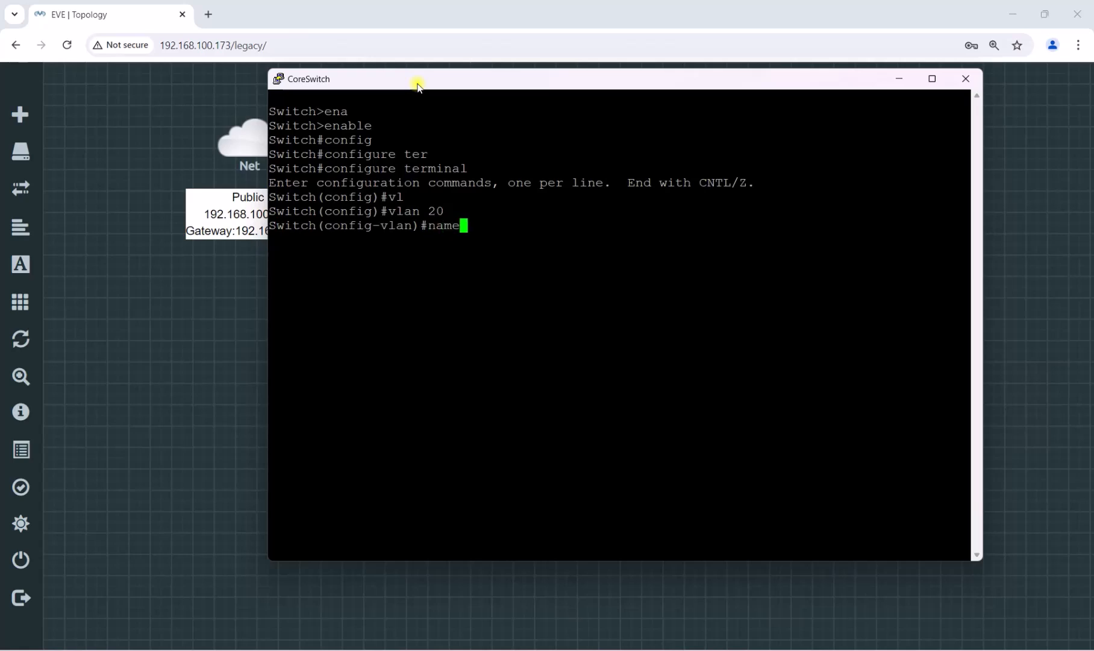
pyautogui.write(' staff')
pyautogui.press('Return')
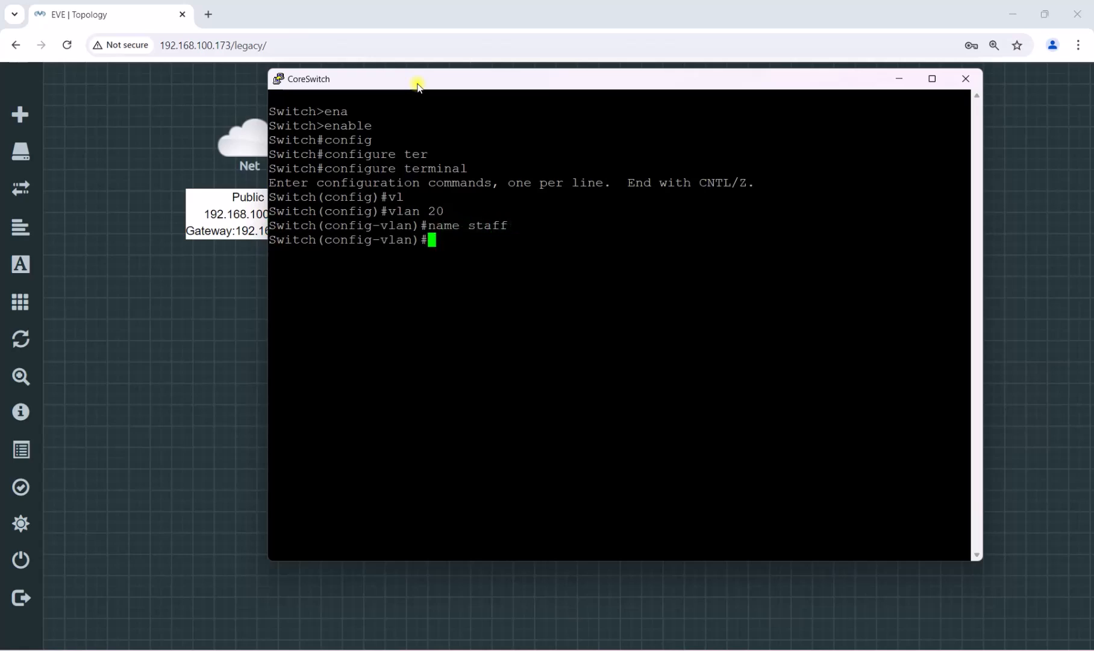
pyautogui.write('vla')
pyautogui.press('Tab')
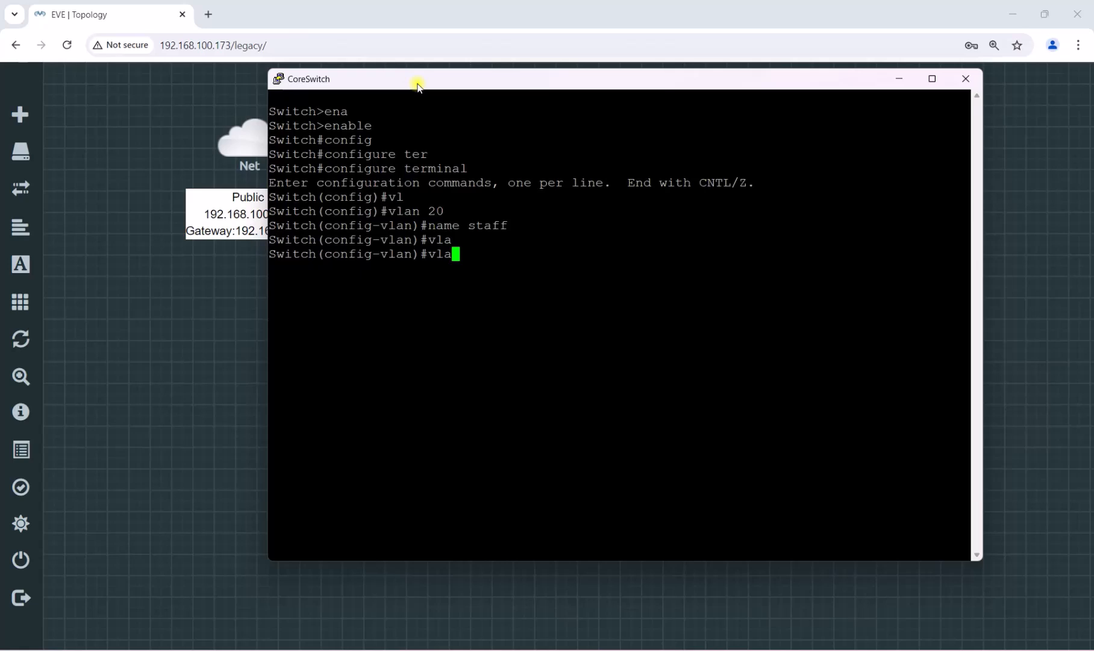
pyautogui.write('n')
pyautogui.press('BackSpace')
pyautogui.press('BackSpace')
pyautogui.press('BackSpace')
pyautogui.press('BackSpace')
# Exit the VLAN 20 configuration, create VLAN 30 named visitor, and return to global configuration
pyautogui.write('exit')
pyautogui.press('Return')
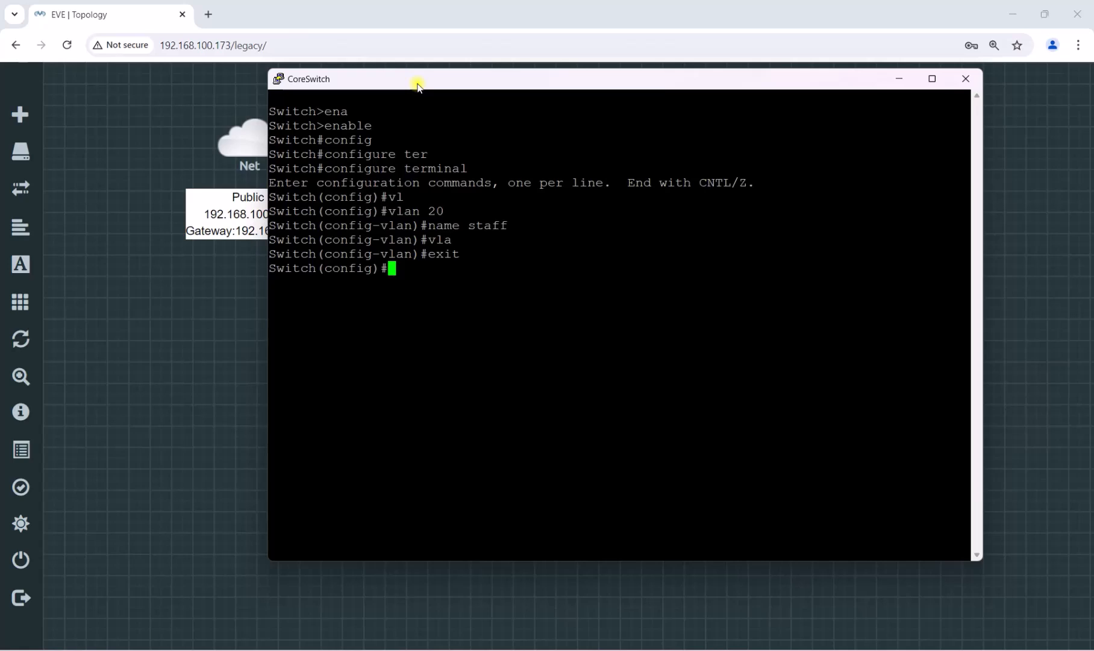
pyautogui.write('vlan')
pyautogui.press('Tab')
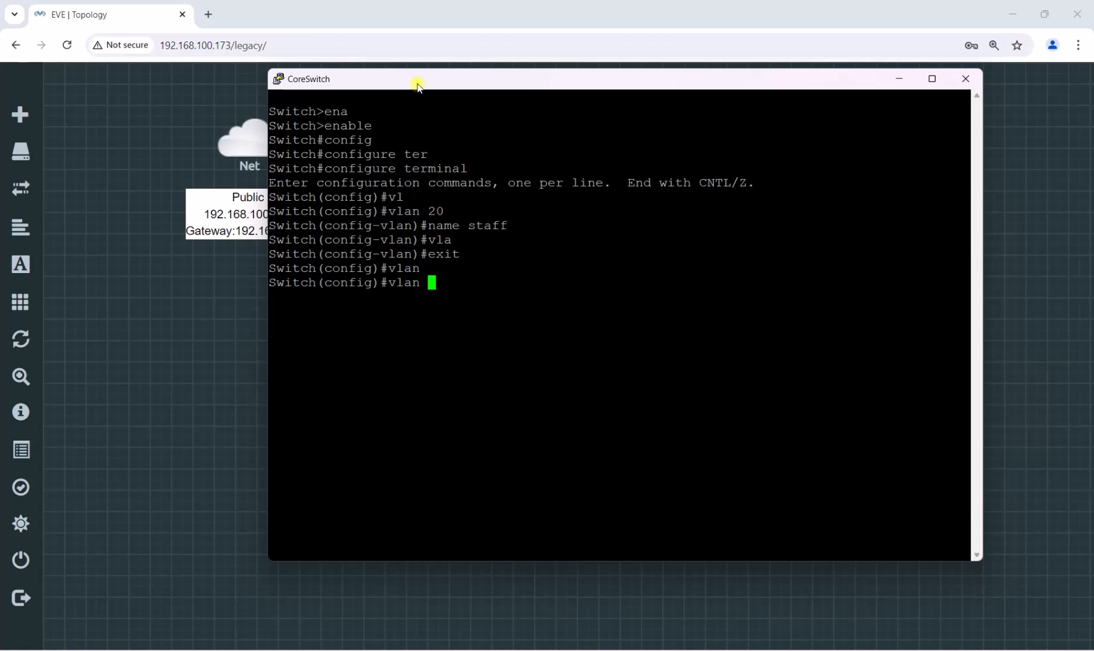
pyautogui.write('30')
pyautogui.press('Return')
pyautogui.write('nam')
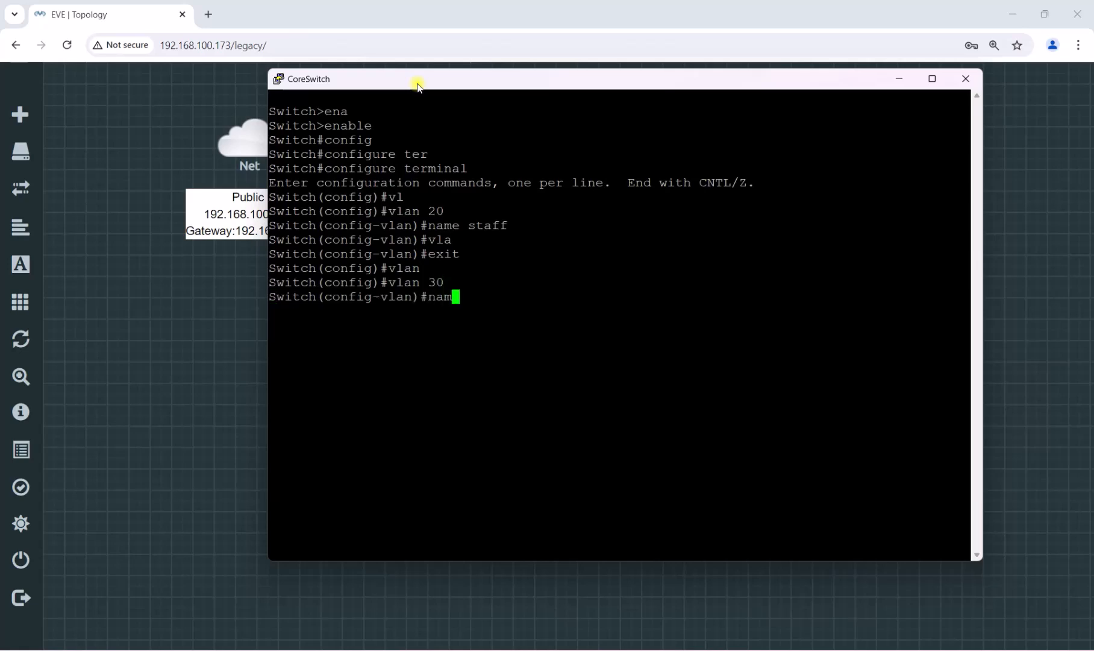
pyautogui.write('e visitor')
pyautogui.press('Return')
pyautogui.write('exit')
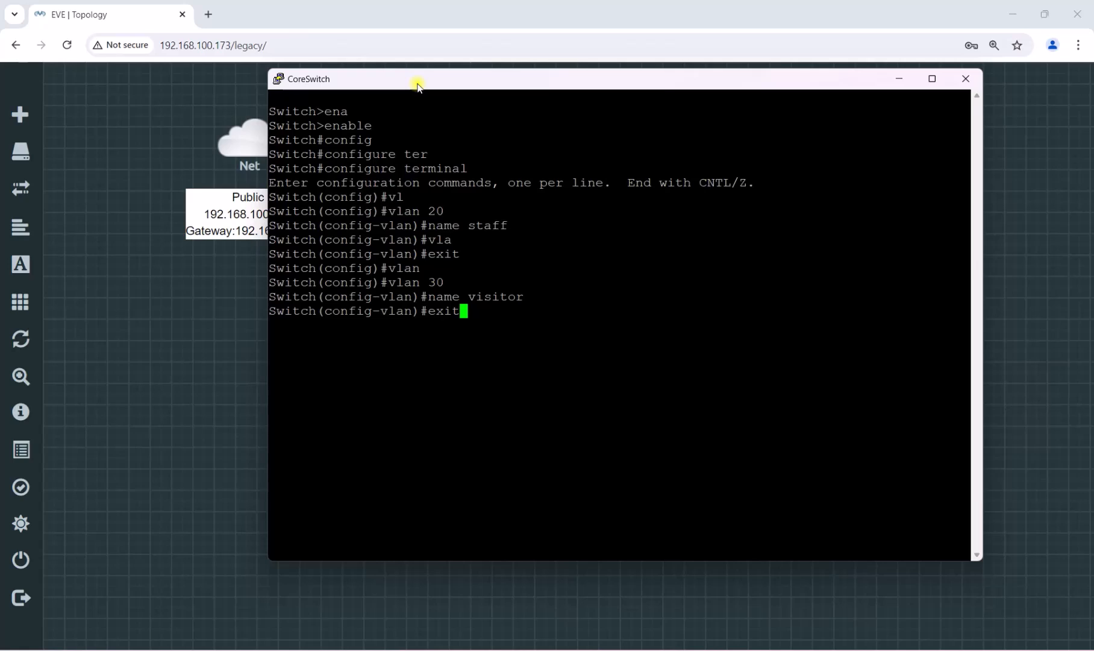
pyautogui.press('Return')
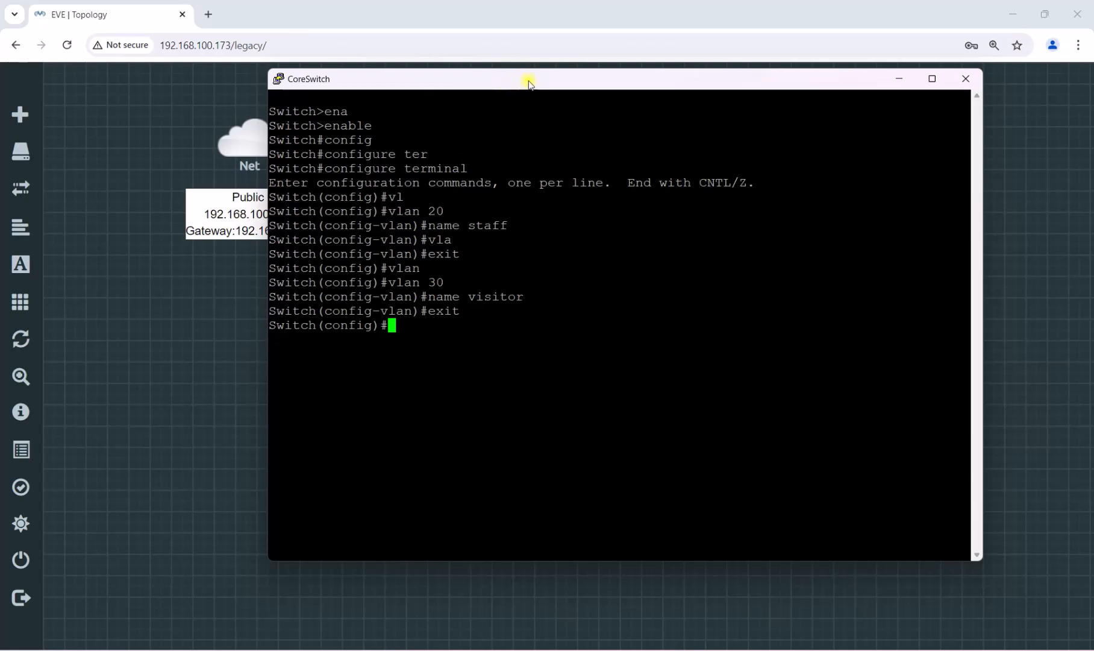
pyautogui.moveTo(528, 81); pyautogui.dragTo(470, 416)
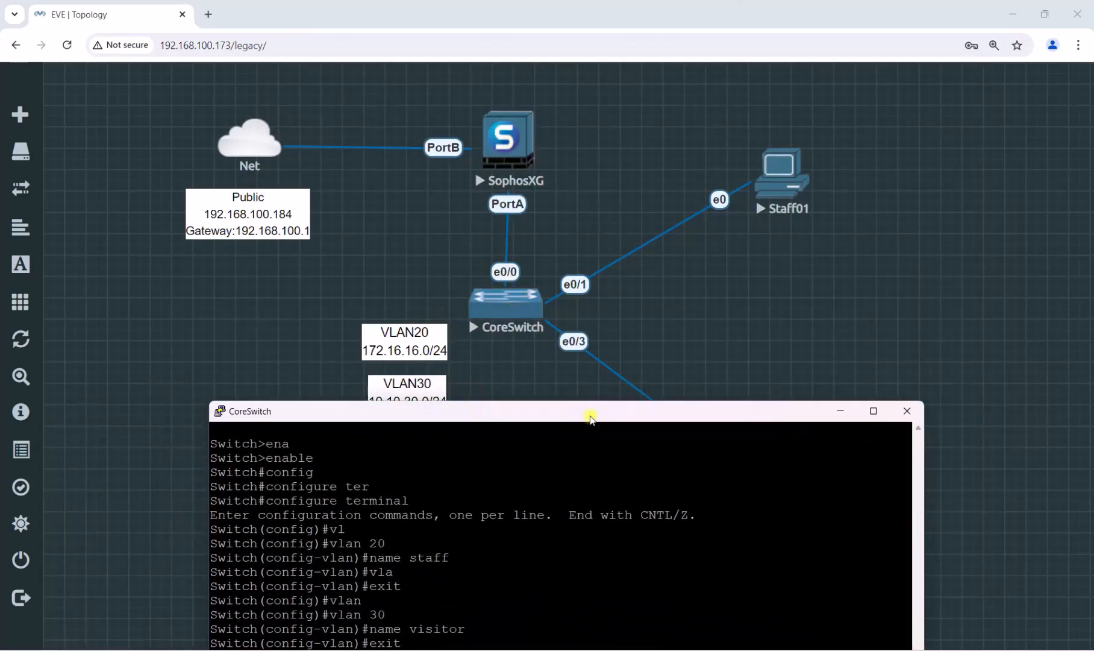
pyautogui.moveTo(588, 415); pyautogui.dragTo(599, 138)
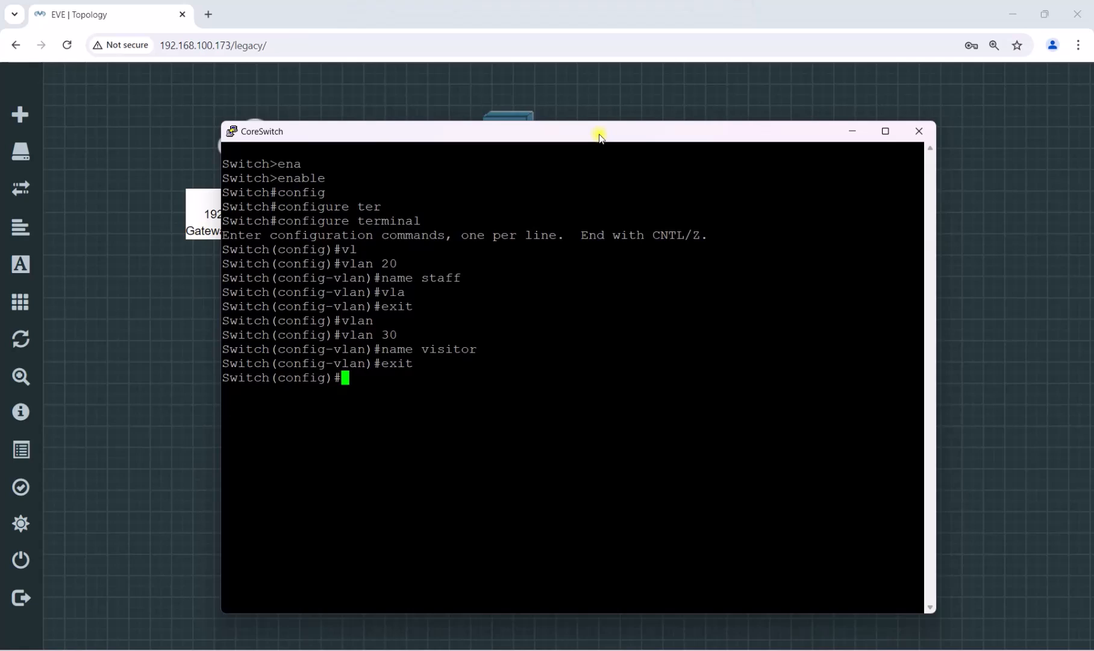
pyautogui.write('congi')
pyautogui.press('Tab')
pyautogui.press('BackSpace')
pyautogui.press('BackSpace')
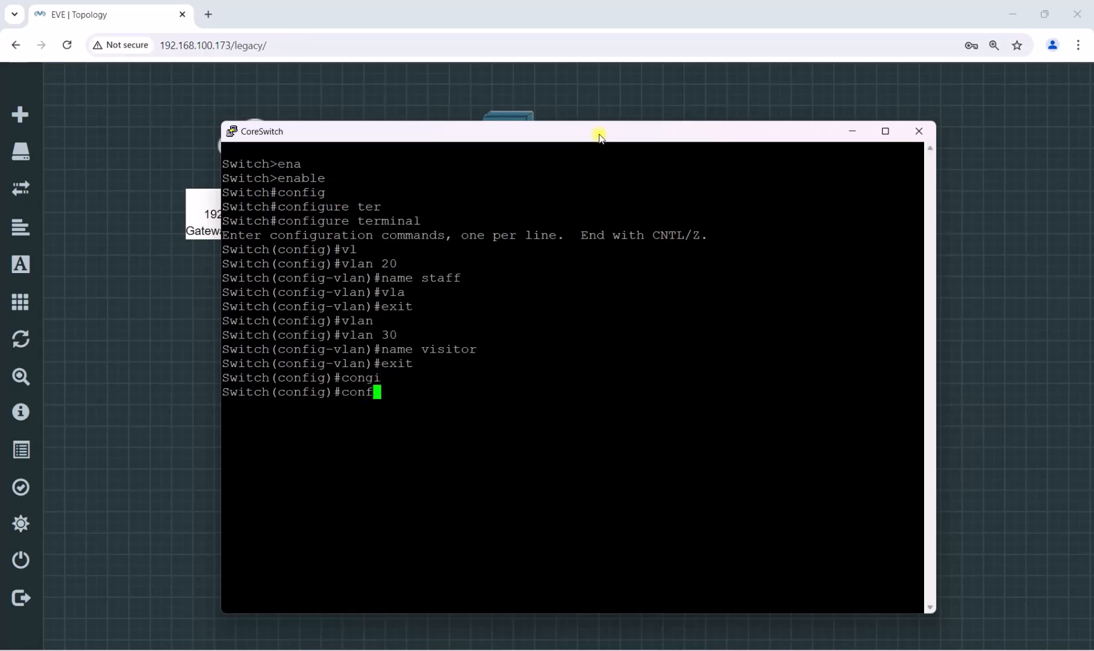
pyautogui.write('foi')
pyautogui.press('BackSpace')
pyautogui.press('BackSpace')
pyautogui.write('g')
pyautogui.press('Tab')
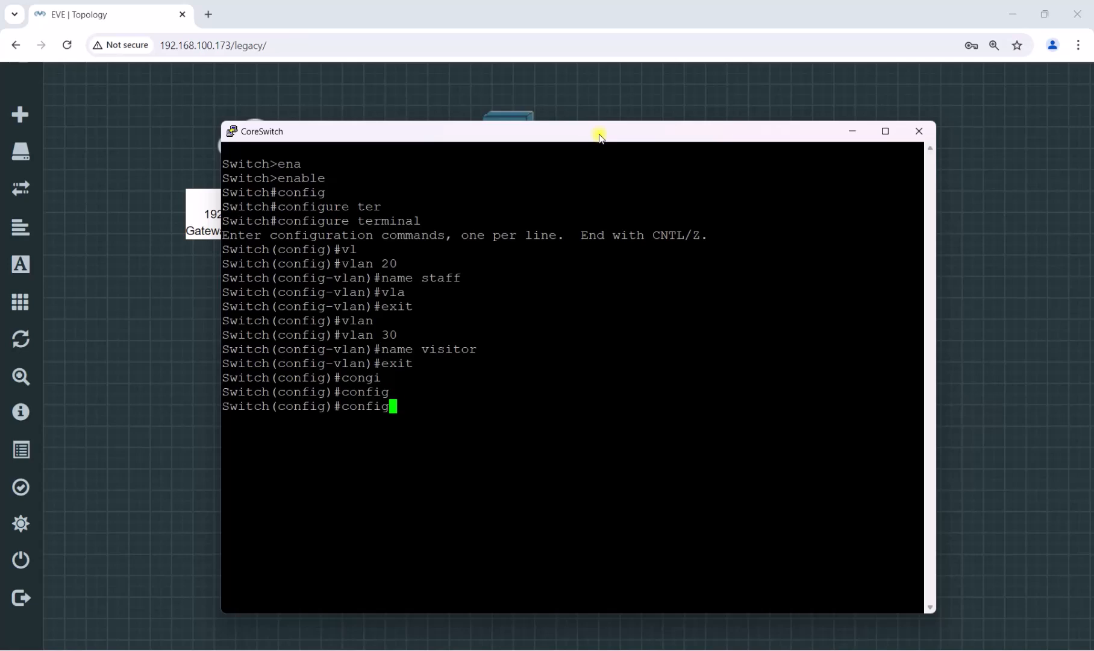
pyautogui.press('BackSpace')
pyautogui.press('BackSpace')
pyautogui.press('BackSpace')
pyautogui.press('BackSpace')
pyautogui.press('BackSpace')
pyautogui.press('BackSpace')
# Enter interface configuration for ethernet 0/0, the CoreSwitch port linked to the Sophos firewall
pyautogui.write('inter')
pyautogui.press('Tab')
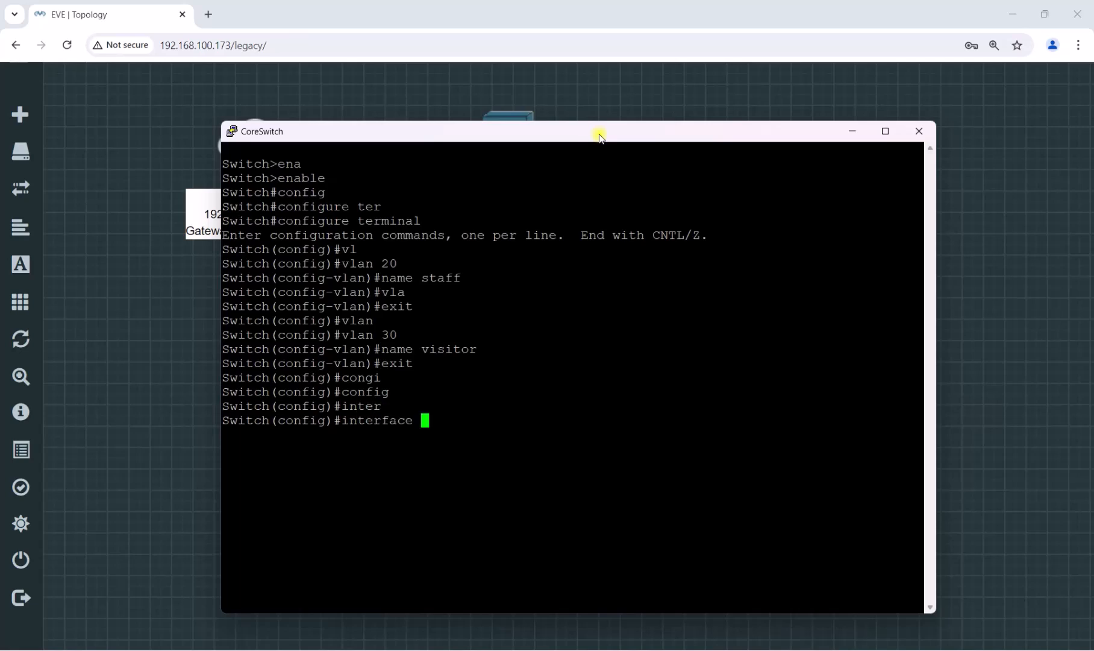
pyautogui.write('eth')
pyautogui.press('Tab')
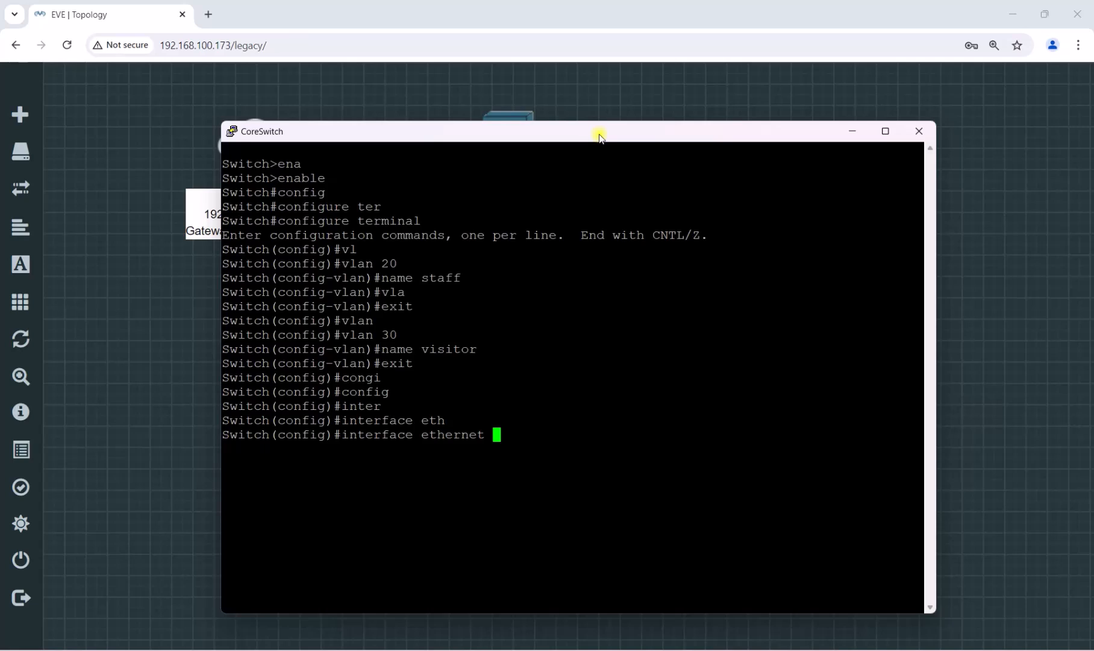
pyautogui.moveTo(600, 137); pyautogui.dragTo(597, 100)
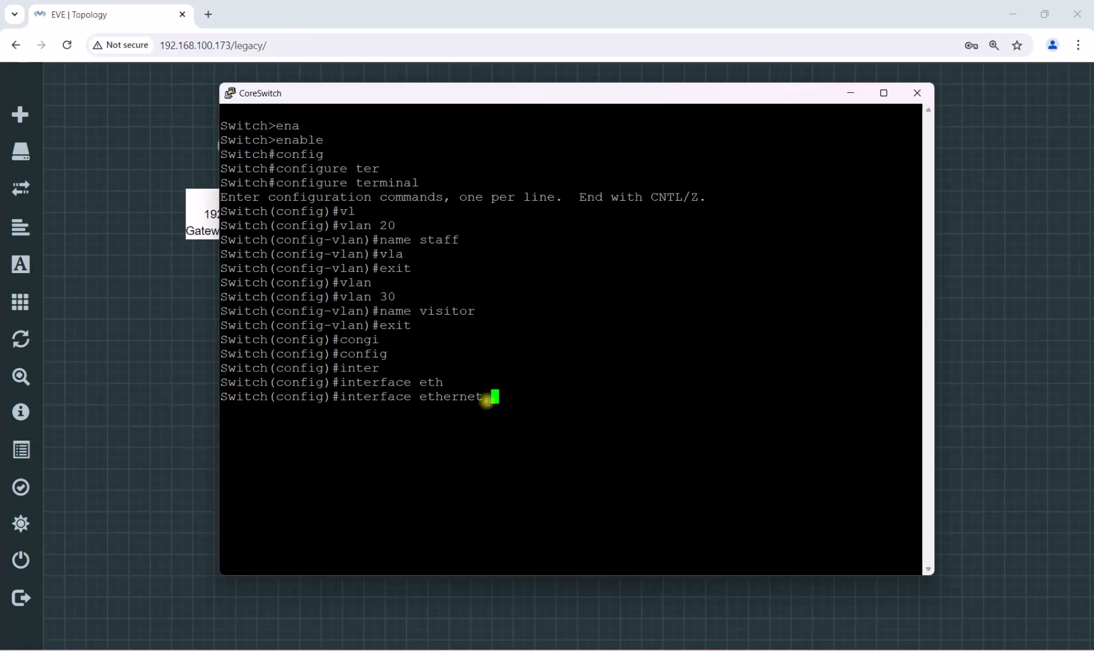
pyautogui.write('0/0')
pyautogui.press('Return')
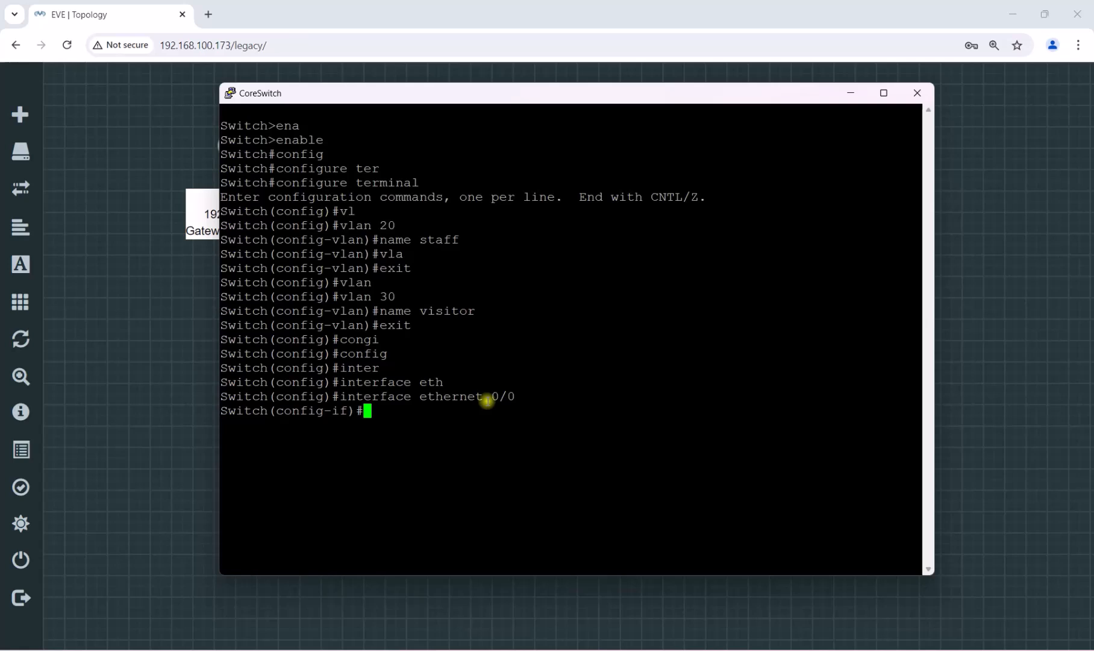
# Set the trunk encapsulation of interface ethernet 0/0 to dot1q
pyautogui.write('switc')
pyautogui.press('Tab')
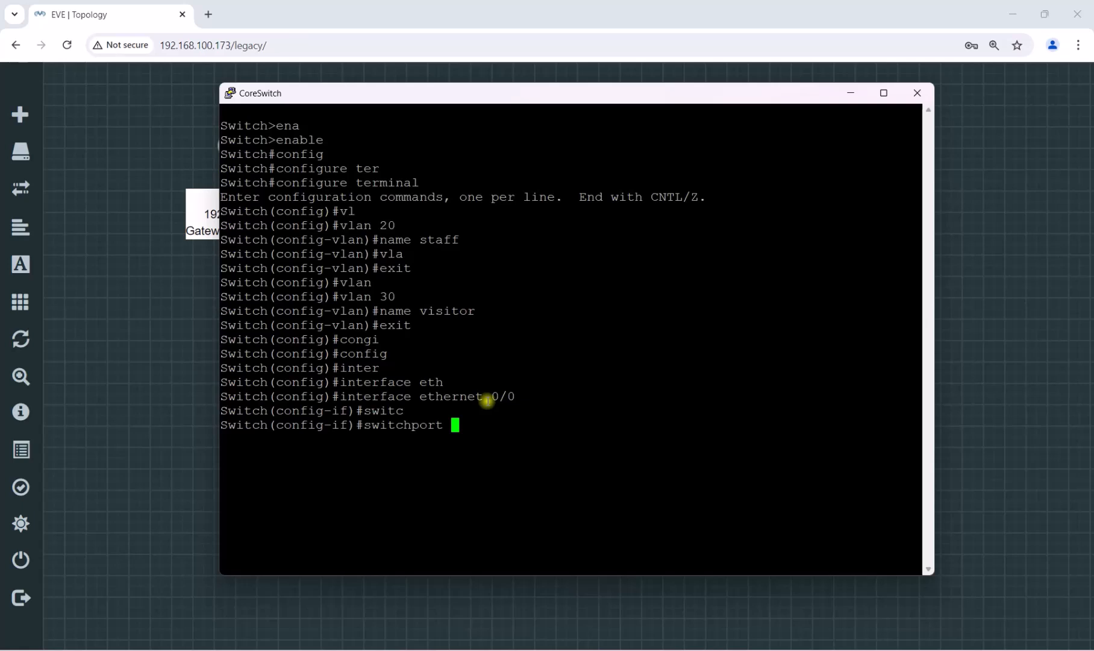
pyautogui.write('tru')
pyautogui.press('Tab')
pyautogui.write('en')
pyautogui.press('Tab')
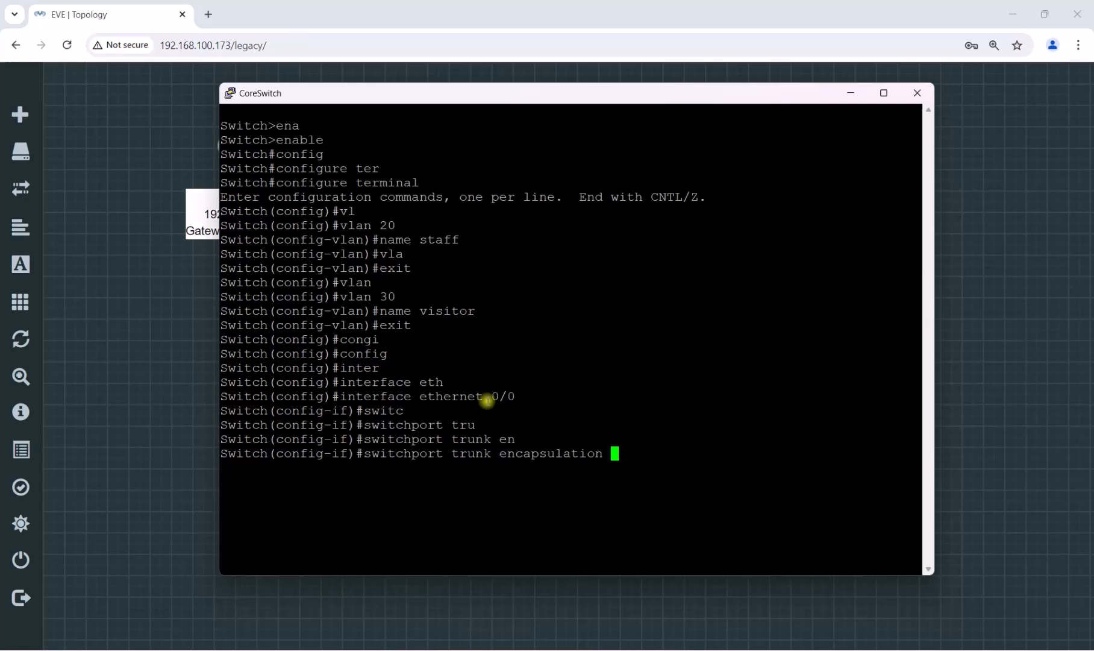
pyautogui.write('do')
pyautogui.press('Tab')
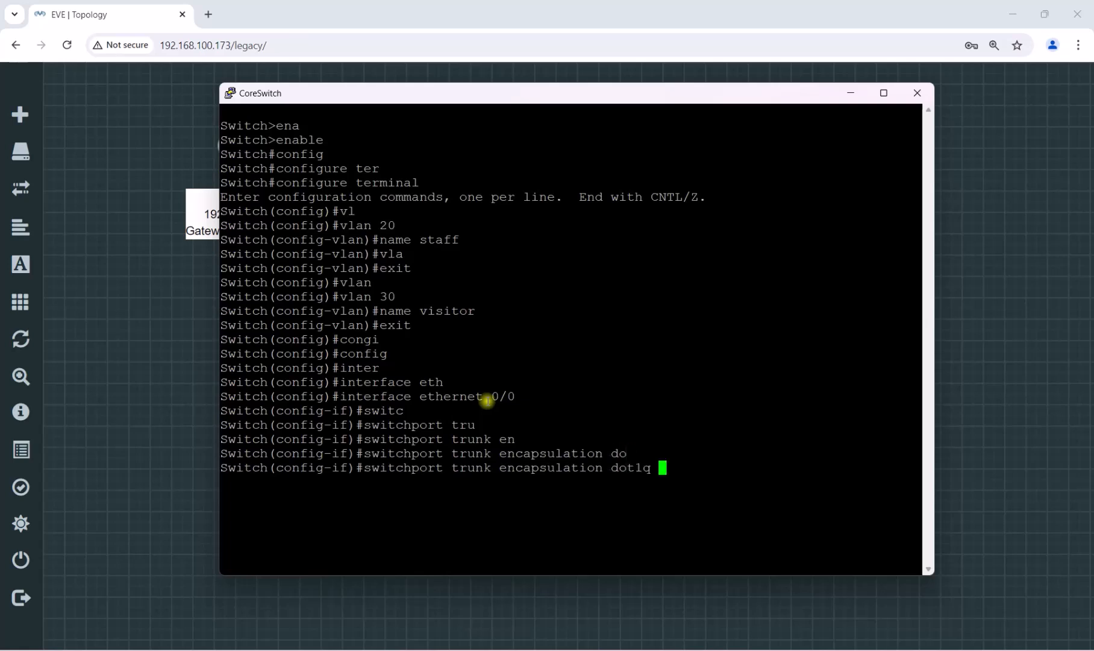
pyautogui.press('Return')
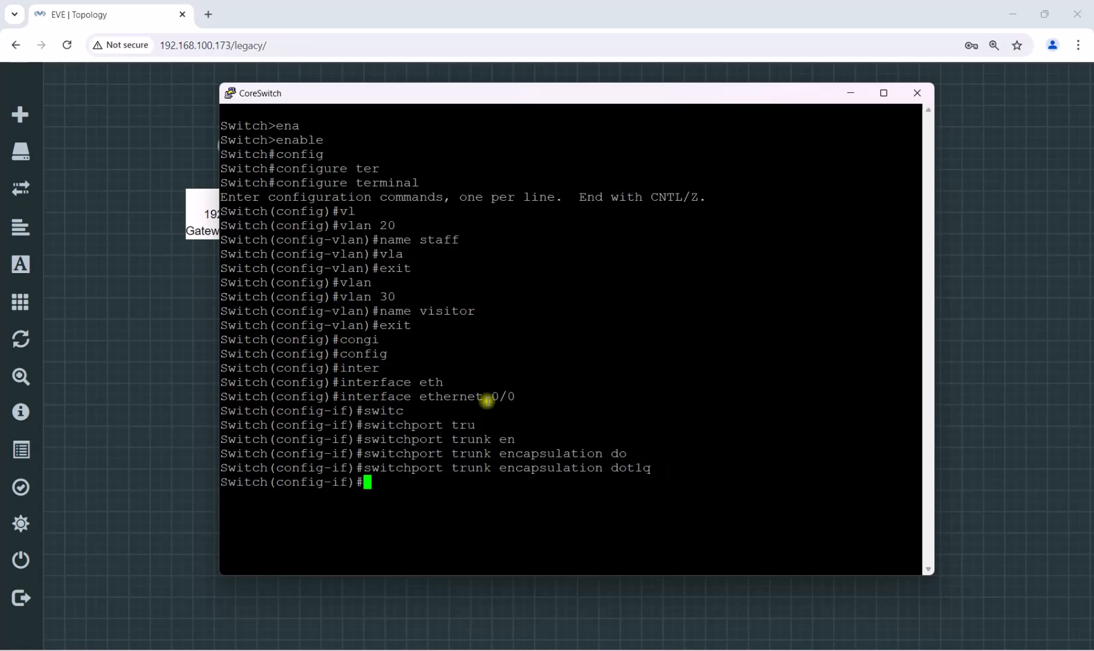
# Set interface ethernet 0/0 to trunk mode with switchport mode trunk
pyautogui.write('swit')
pyautogui.press('Tab')
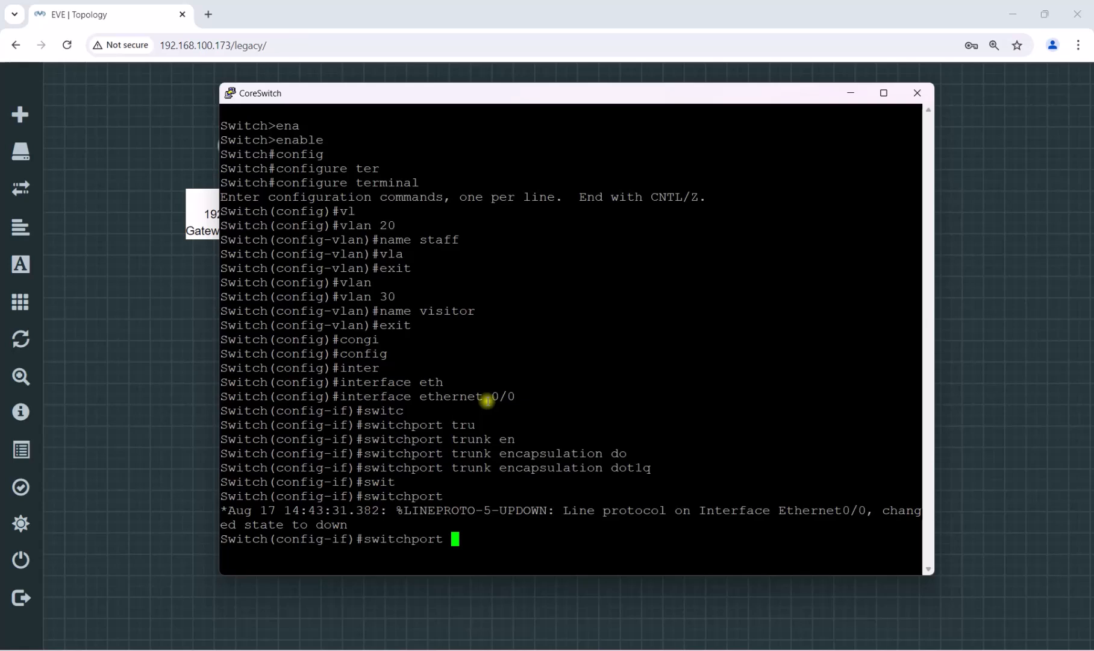
pyautogui.write('mod')
pyautogui.press('Tab')
pyautogui.write('tr')
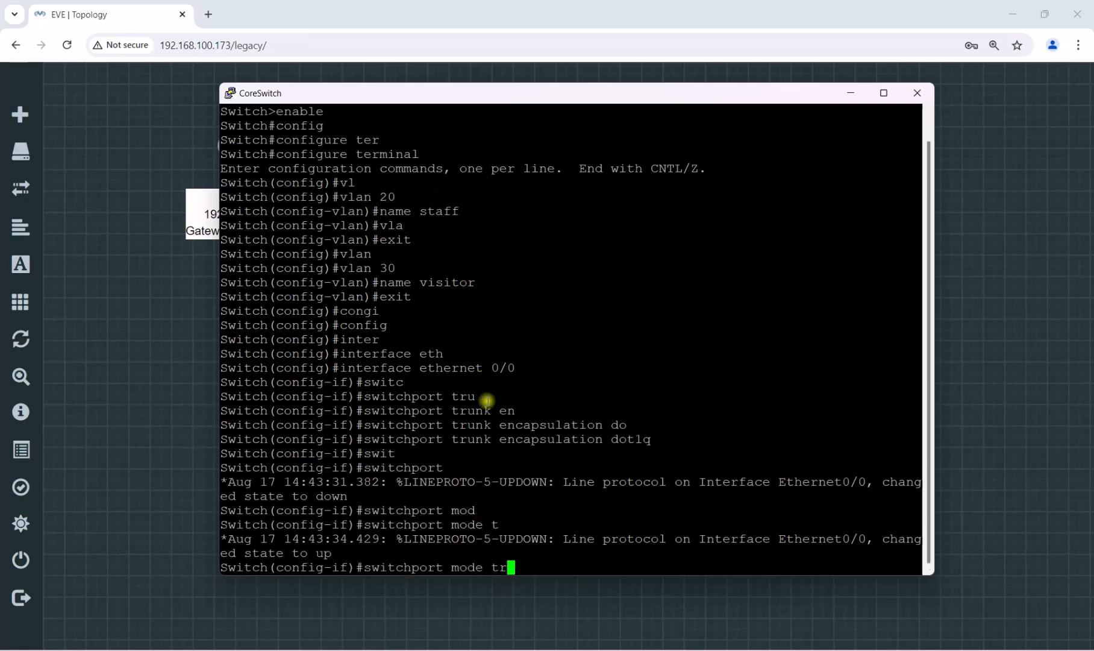
pyautogui.press('Tab')
pyautogui.press('Return')
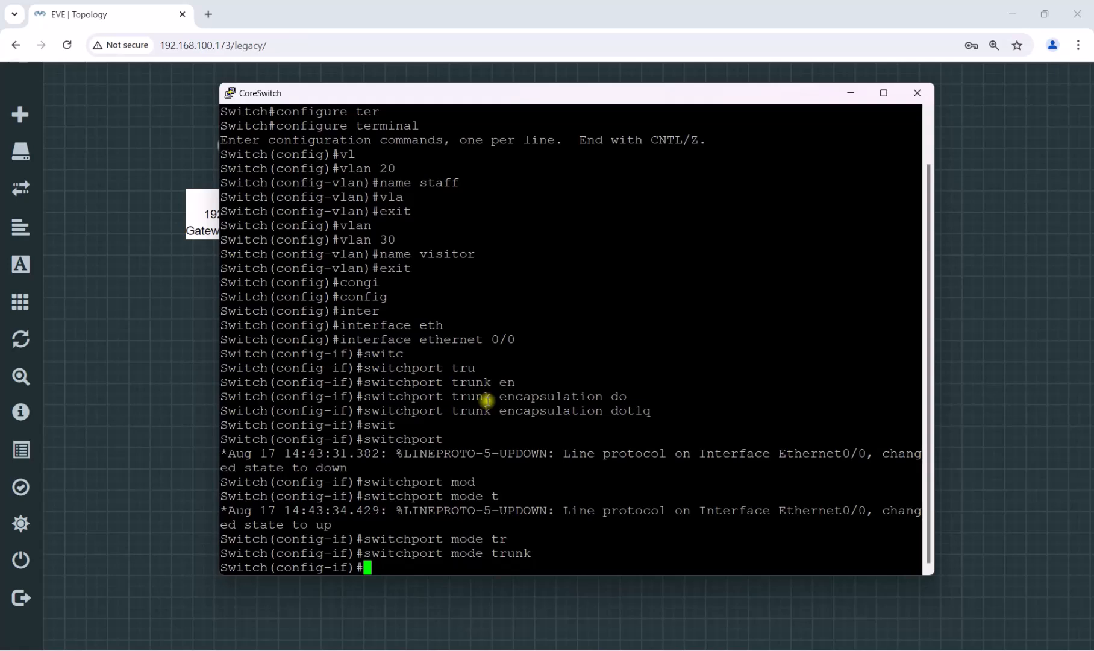
# Enable interface ethernet 0/0 with no shutdown and exit to global configuration
pyautogui.write('no ')
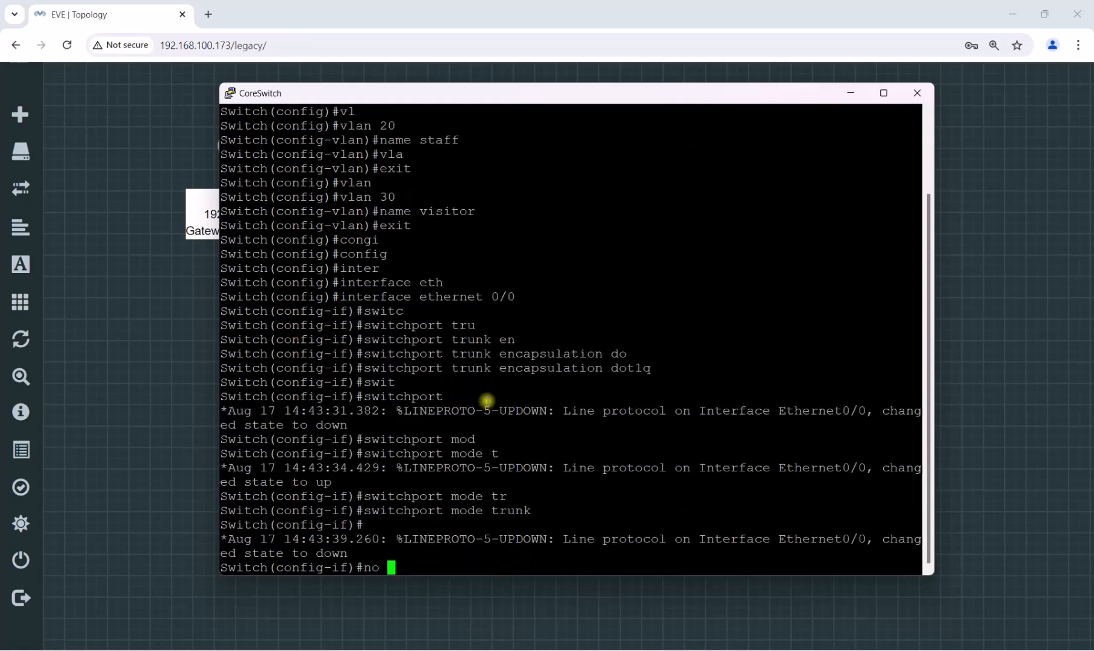
pyautogui.write('shut')
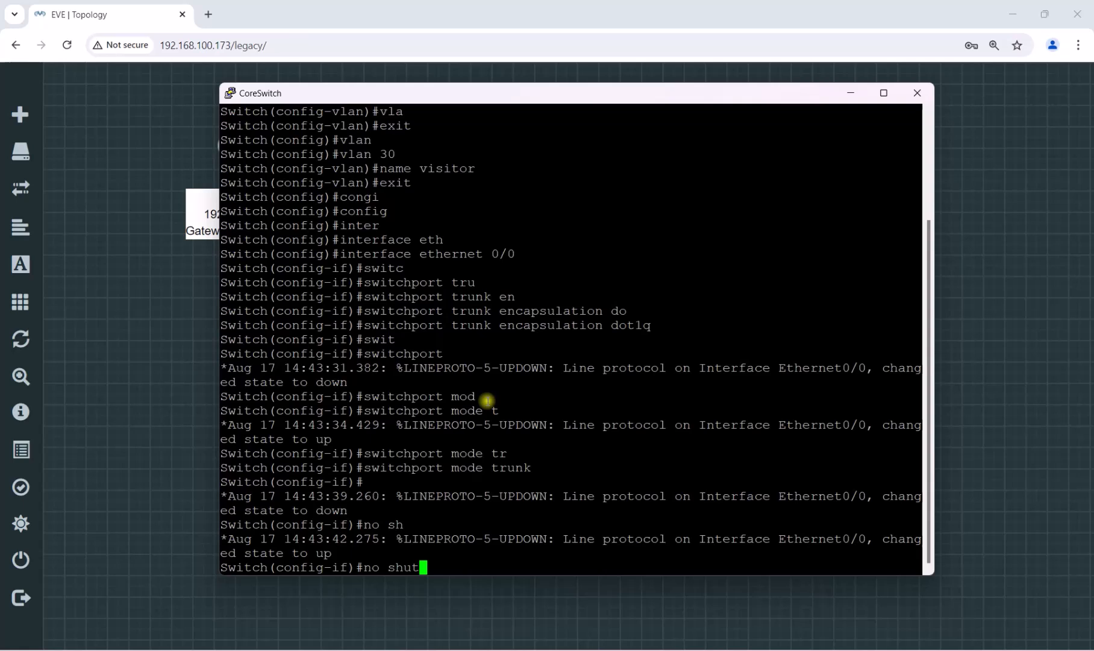
pyautogui.press('Tab')
pyautogui.press('Return')
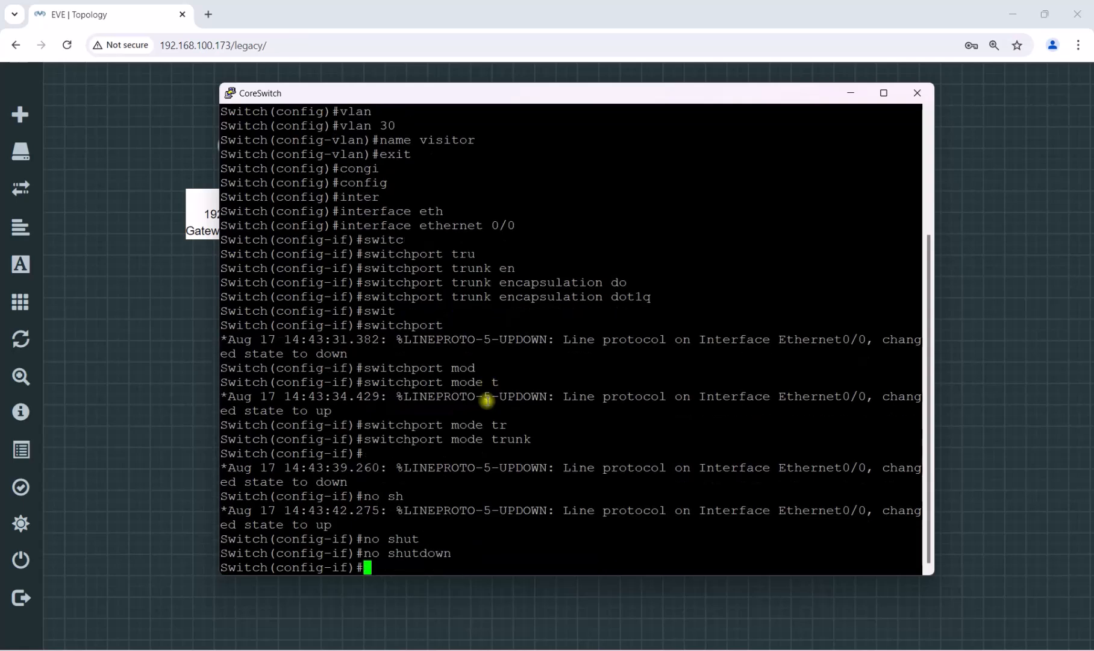
pyautogui.write('exit')
pyautogui.press('Return')
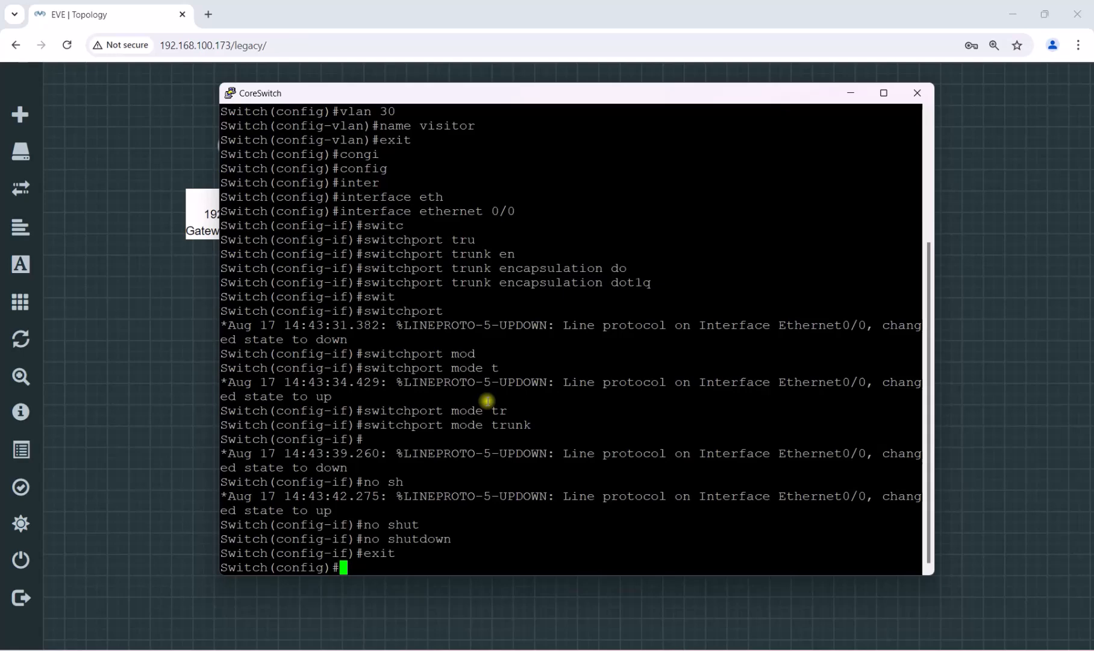
# Check the topology for the Staff01 port and enter interface configuration for ethernet 0/1 on CoreSwitch
pyautogui.moveTo(691, 96); pyautogui.dragTo(340, 434)
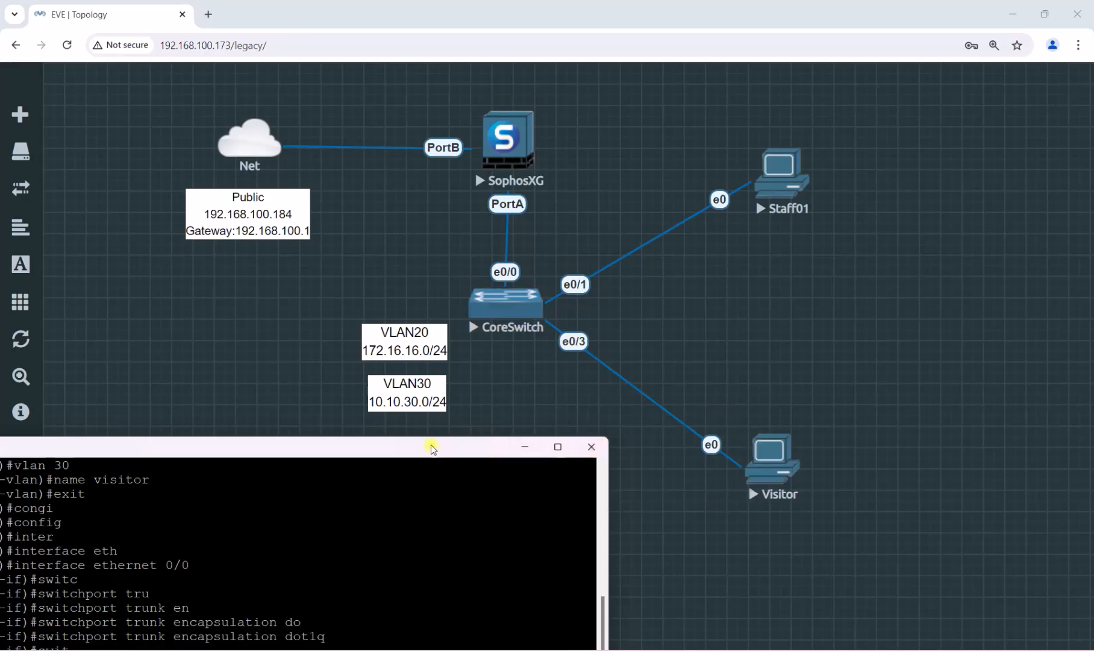
pyautogui.moveTo(435, 440); pyautogui.dragTo(728, 98)
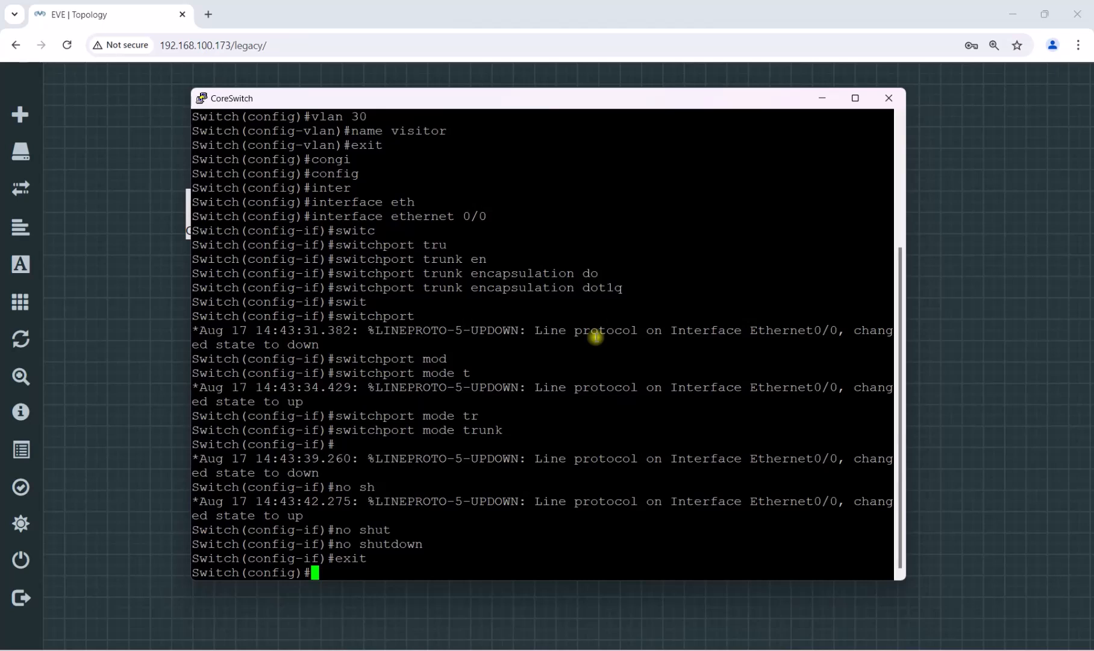
pyautogui.write('int')
pyautogui.press('Tab')
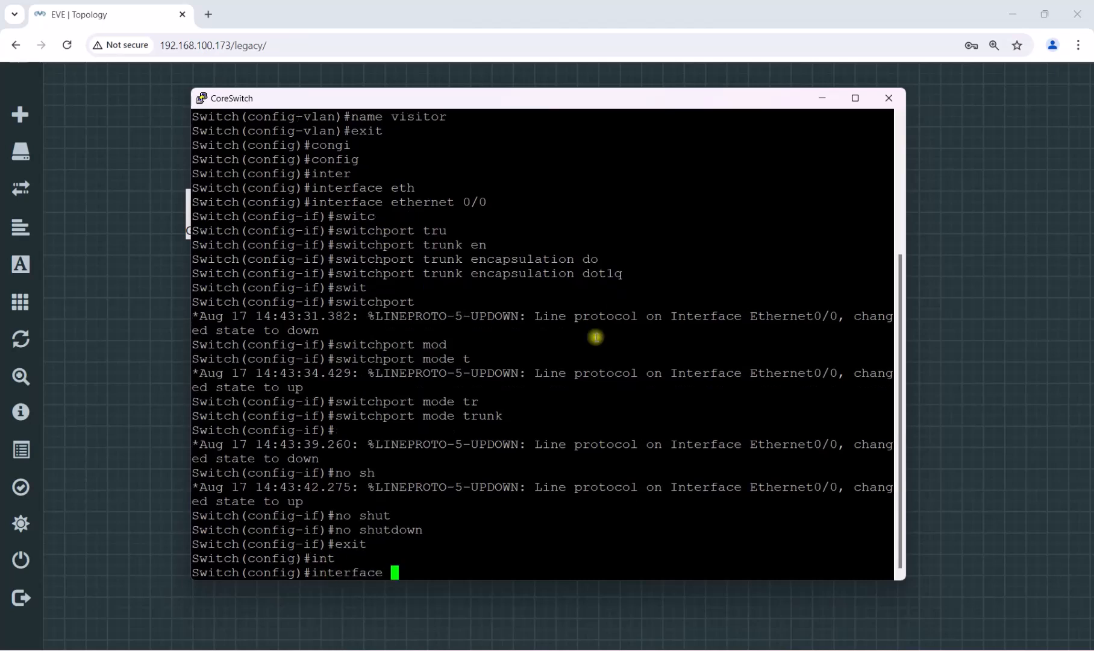
pyautogui.write('et')
pyautogui.write('h')
pyautogui.press('Tab')
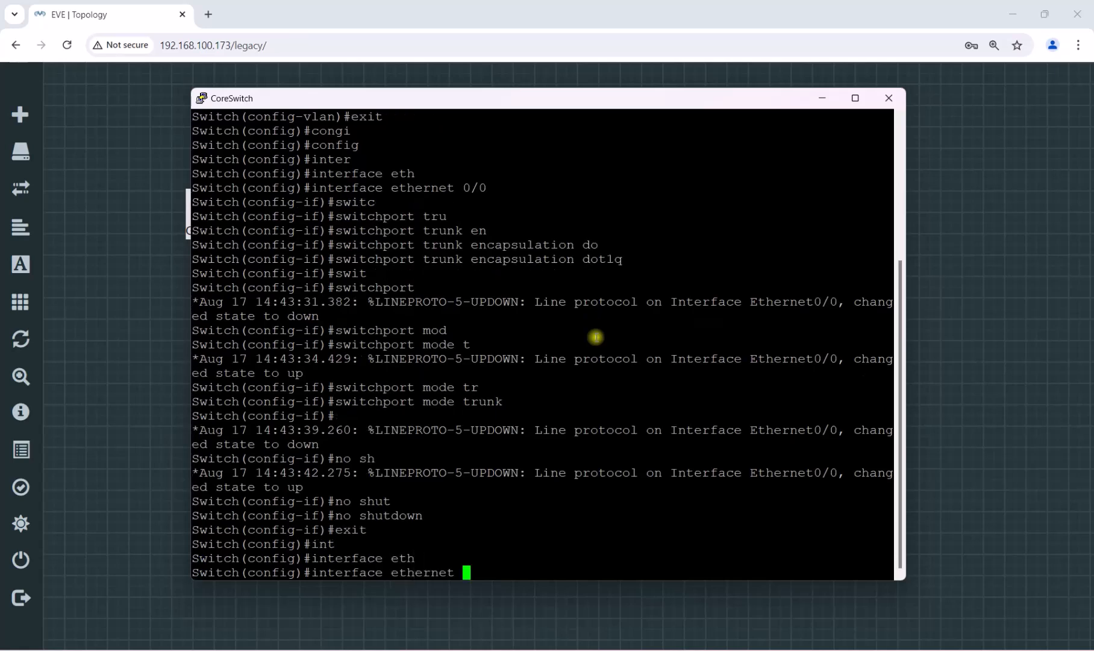
pyautogui.write('0/21')
pyautogui.press('Left')
pyautogui.write('1')
pyautogui.press('Return')
# Assign interface ethernet 0/1 to the staff VLAN with switchport access vlan 20
pyautogui.write('swti')
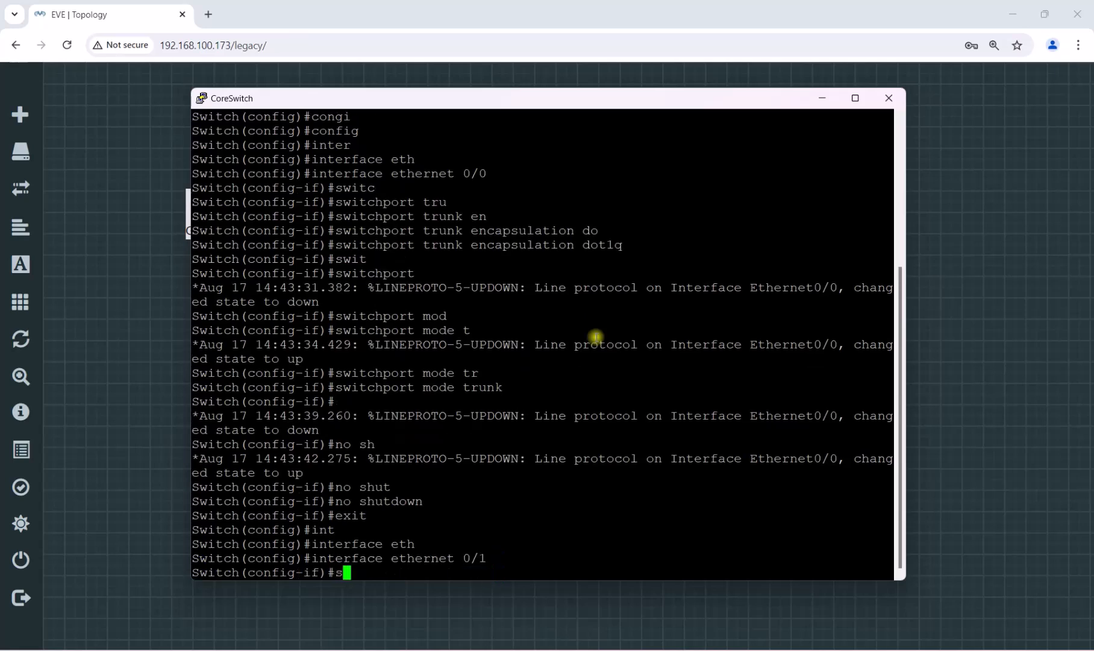
pyautogui.press('Tab')
pyautogui.press('BackSpace')
pyautogui.press('BackSpace')
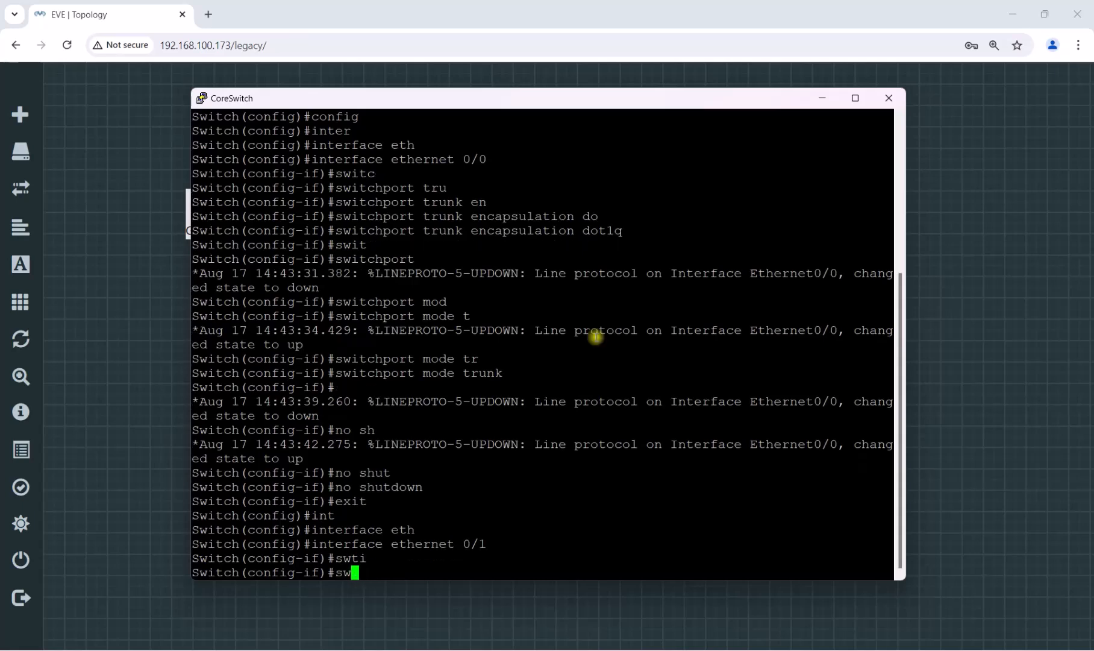
pyautogui.write('it')
pyautogui.press('Tab')
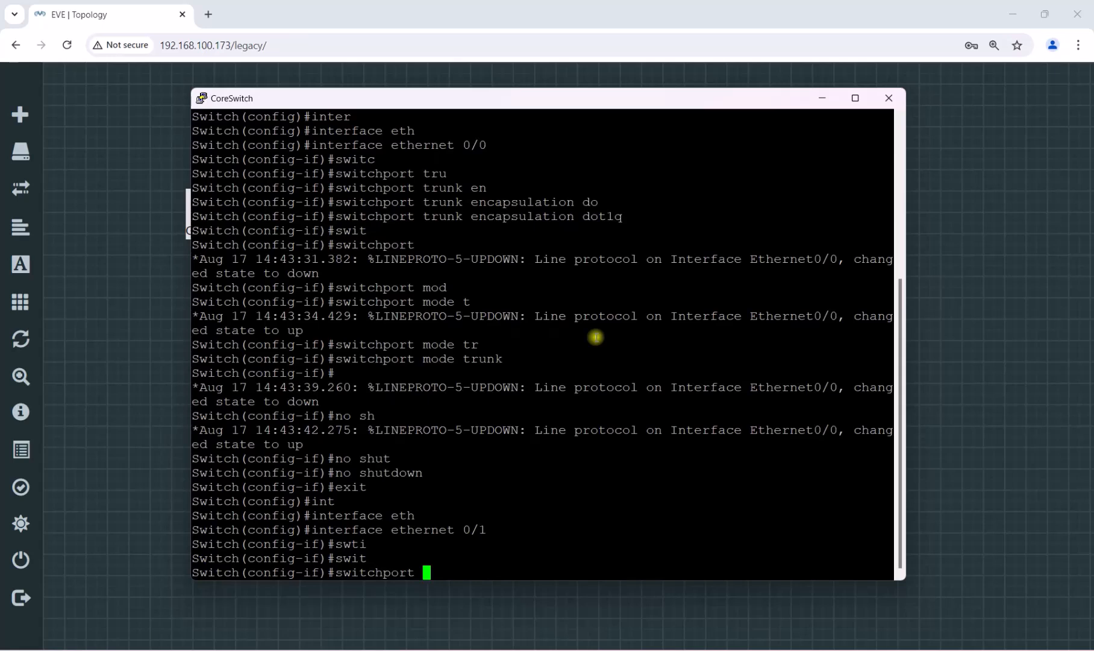
pyautogui.write('acc')
pyautogui.press('Tab')
pyautogui.write('v')
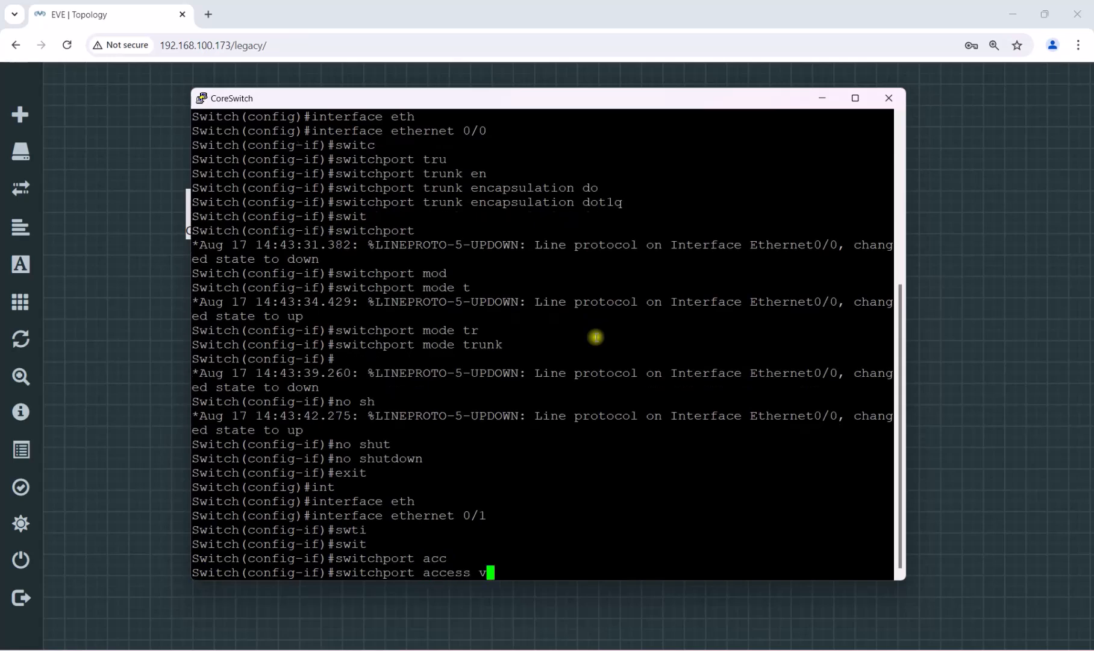
pyautogui.write('l')
pyautogui.press('Tab')
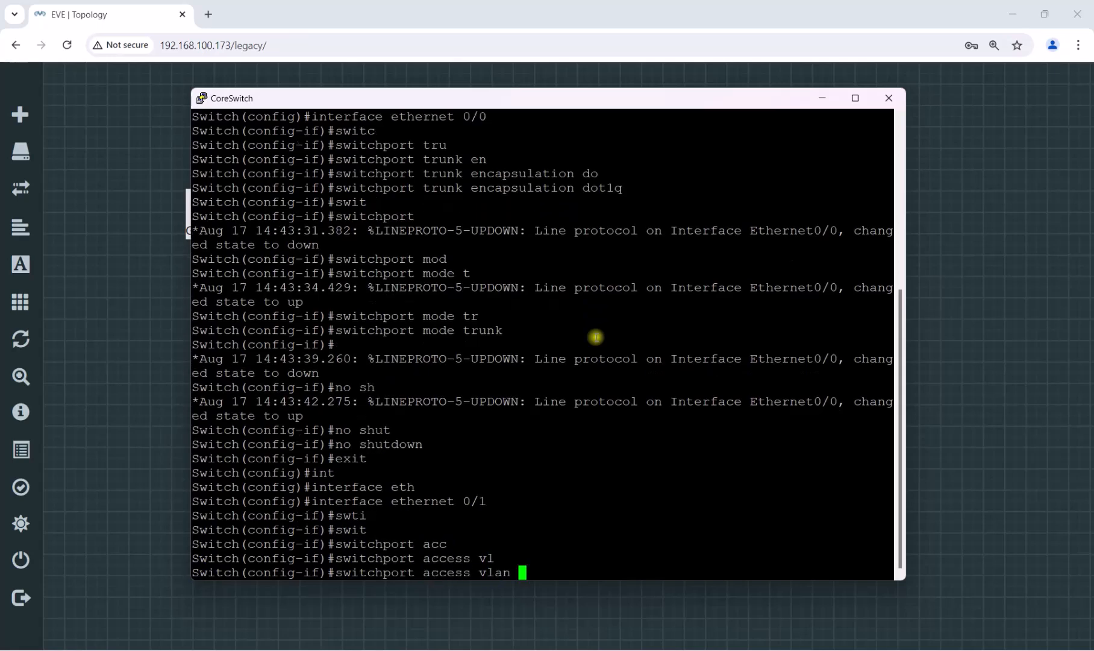
pyautogui.write('20')
pyautogui.press('Return')
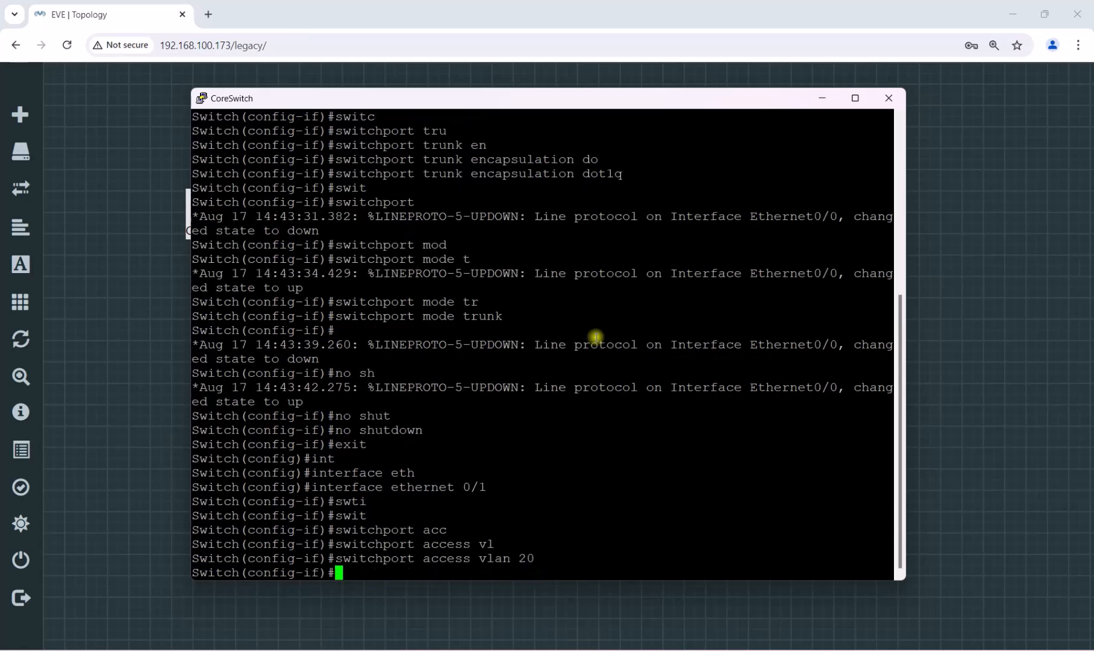
# Set interface ethernet 0/1 to access mode with switchport mode access
pyautogui.write('swit')
pyautogui.press('Tab')
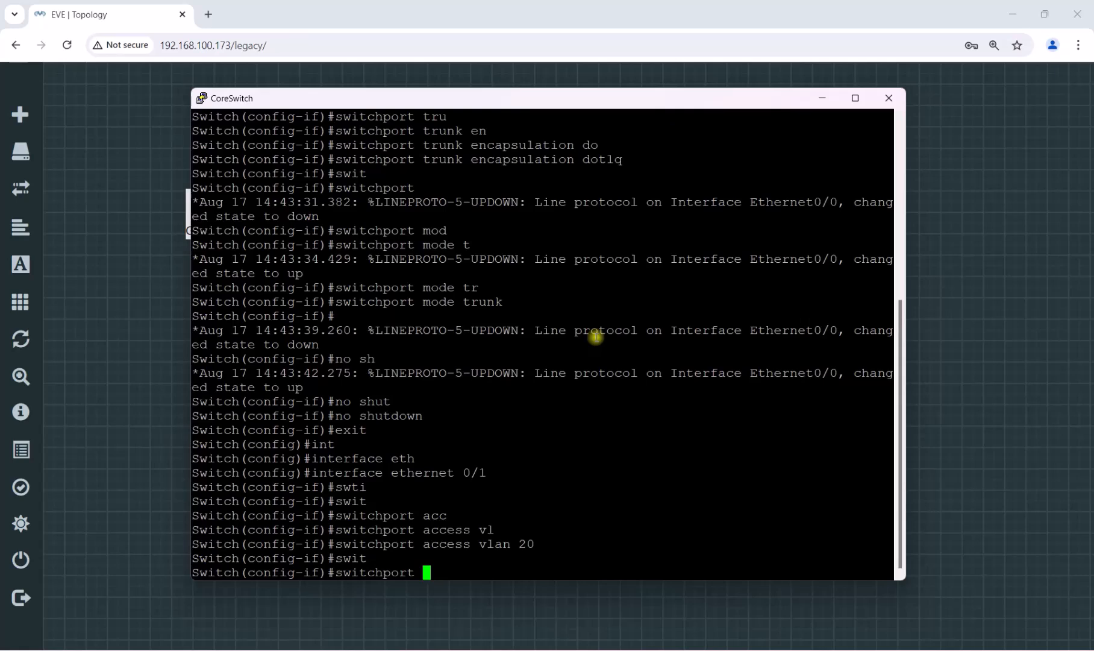
pyautogui.write('mod')
pyautogui.press('Tab')
pyautogui.write('ac')
pyautogui.press('Tab')
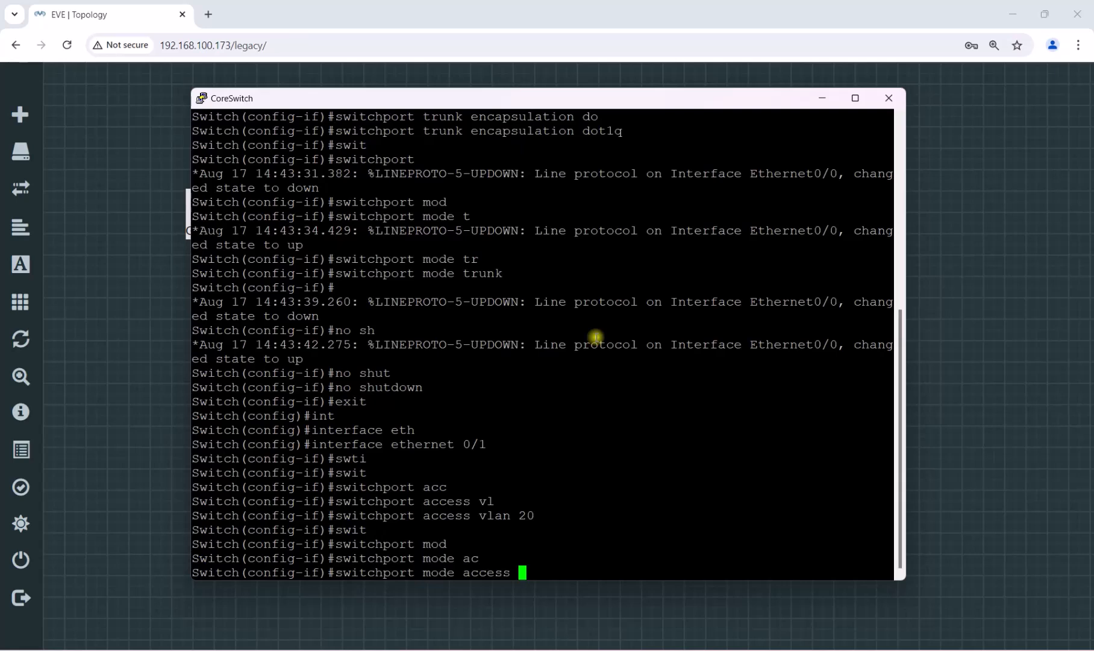
pyautogui.press('Return')
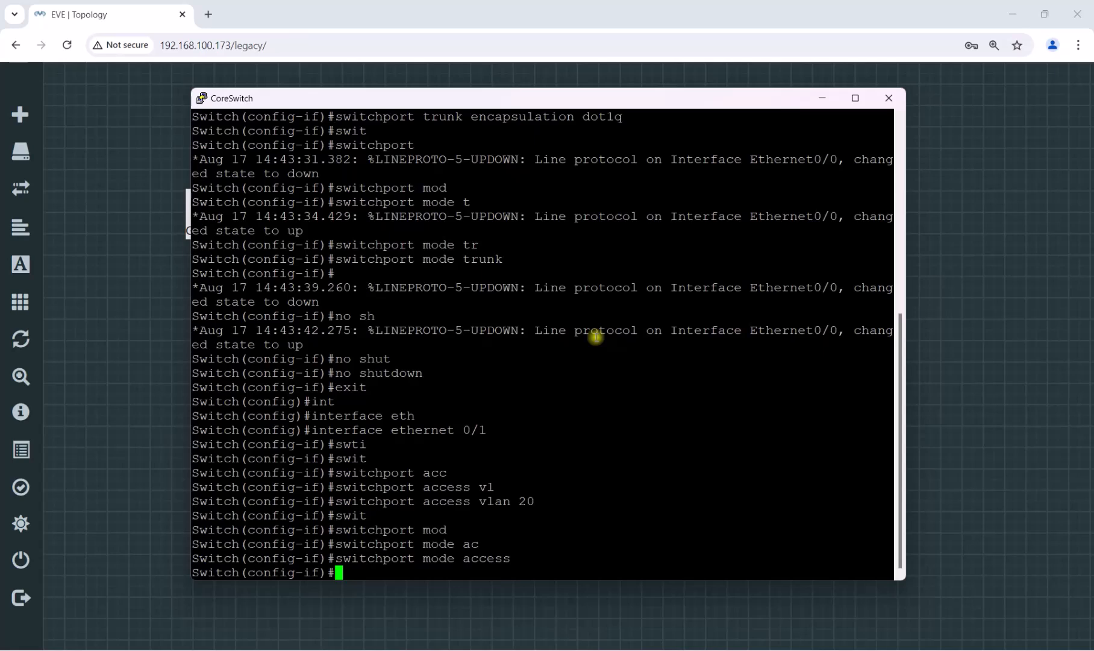
# Enable interface ethernet 0/1 with no shutdown and exit to global configuration
pyautogui.write('no sh')
pyautogui.press('BackSpace')
pyautogui.press('BackSpace')
pyautogui.press('BackSpace')
pyautogui.write('shu')
pyautogui.press('Tab')
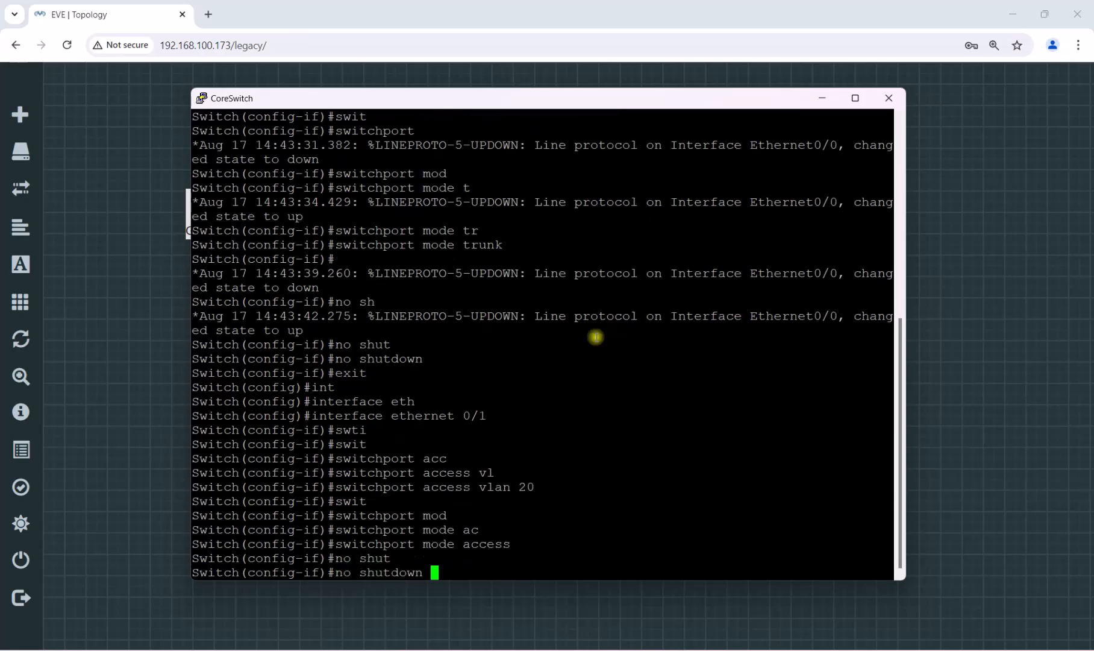
pyautogui.press('Return')
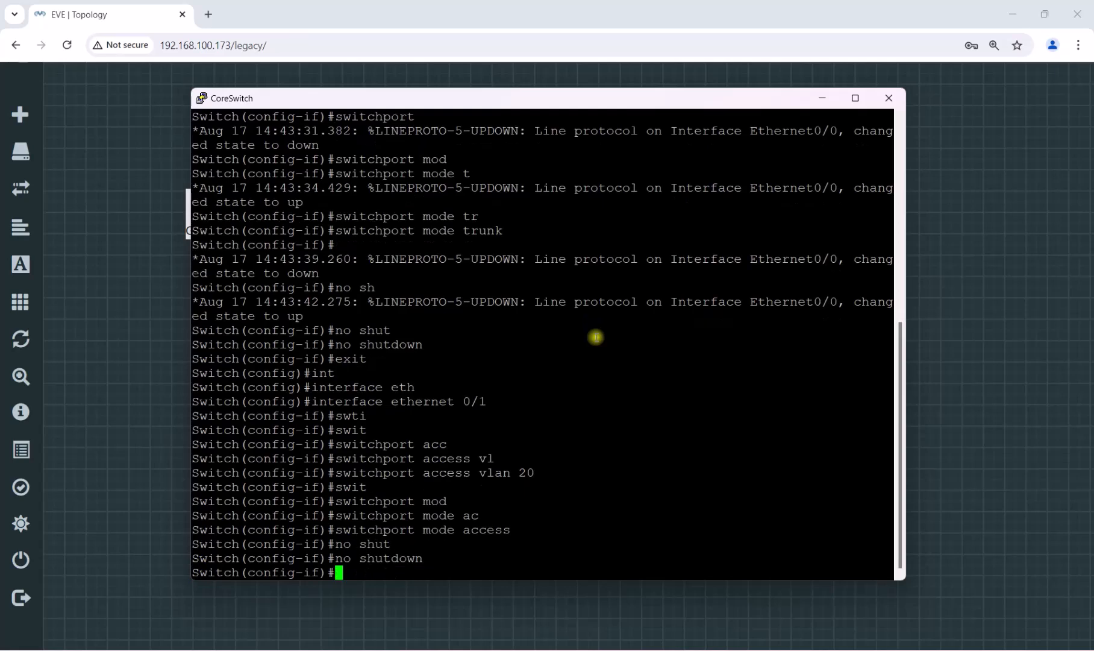
pyautogui.write('exit')
pyautogui.press('Return')
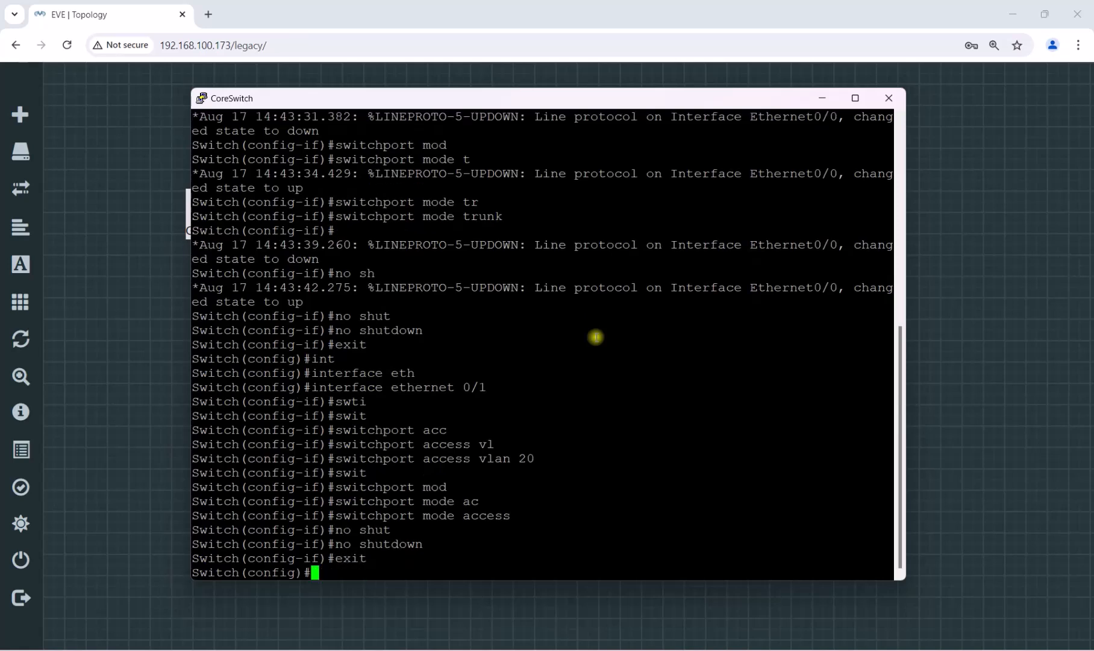
# Enter interface configuration for ethernet 0/2 on CoreSwitch
pyautogui.write('inter eth')
pyautogui.press('Tab')
pyautogui.write('0/2')
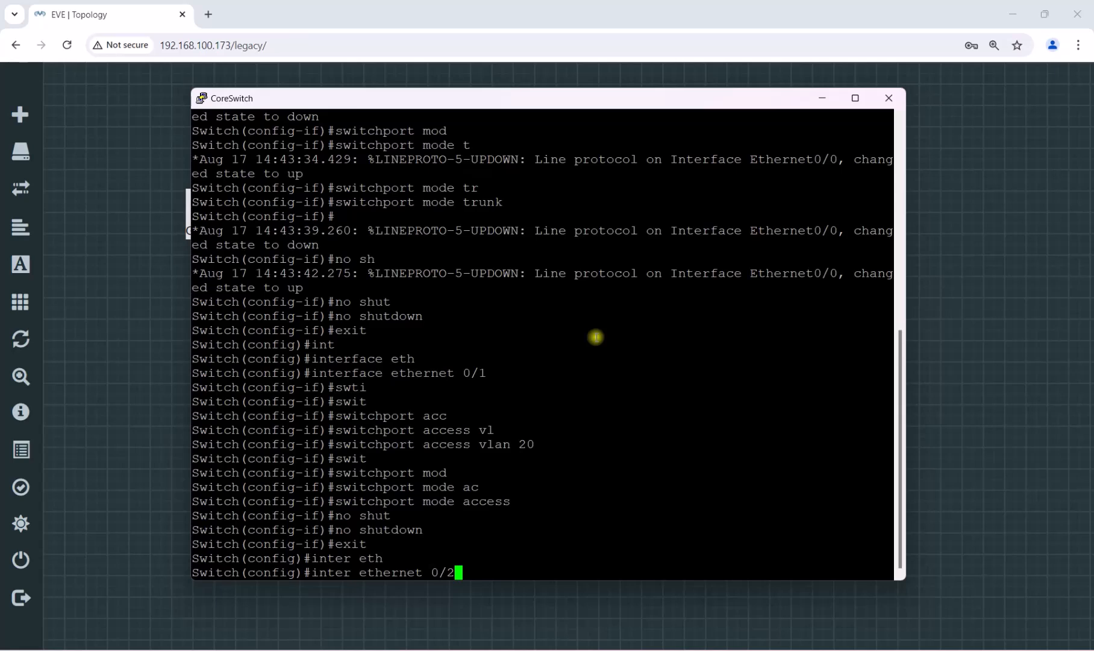
pyautogui.press('Return')
# Assign interface ethernet 0/2 to the staff VLAN with switchport access vlan 20
pyautogui.write('swit')
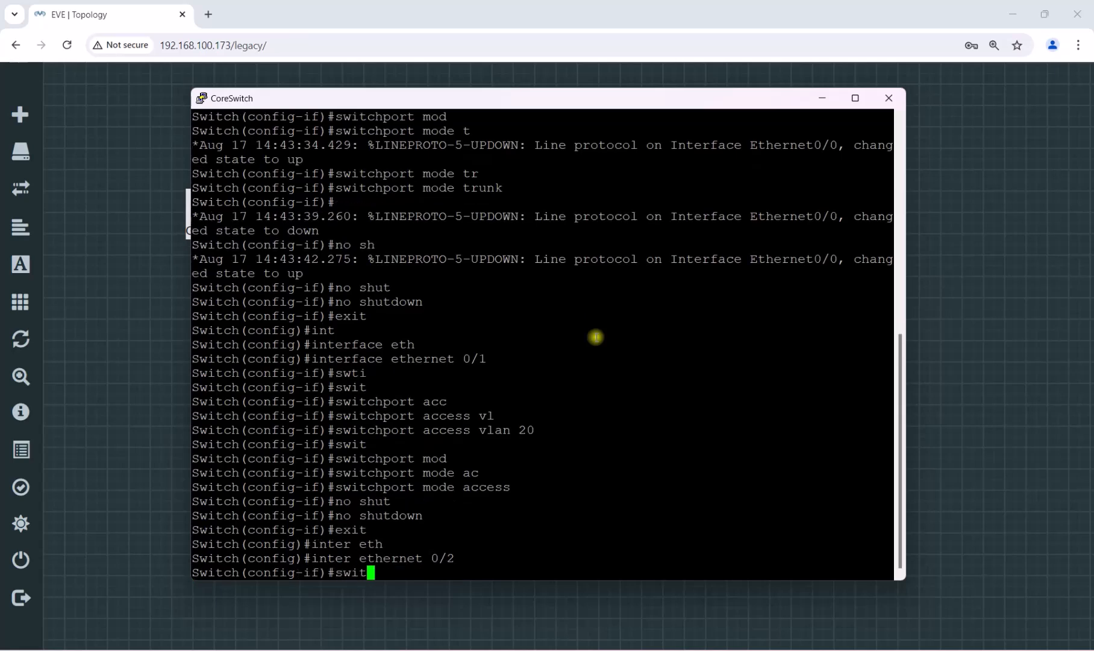
pyautogui.write('h')
pyautogui.press('Tab')
pyautogui.press('BackSpace')
pyautogui.press('BackSpace')
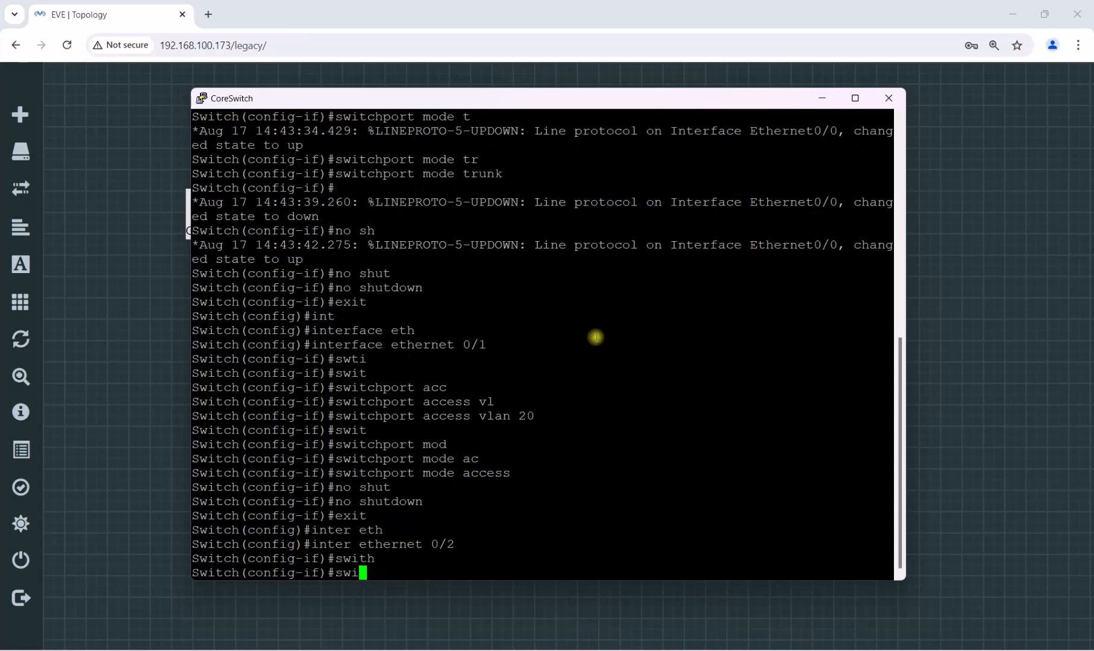
pyautogui.write('t')
pyautogui.press('Tab')
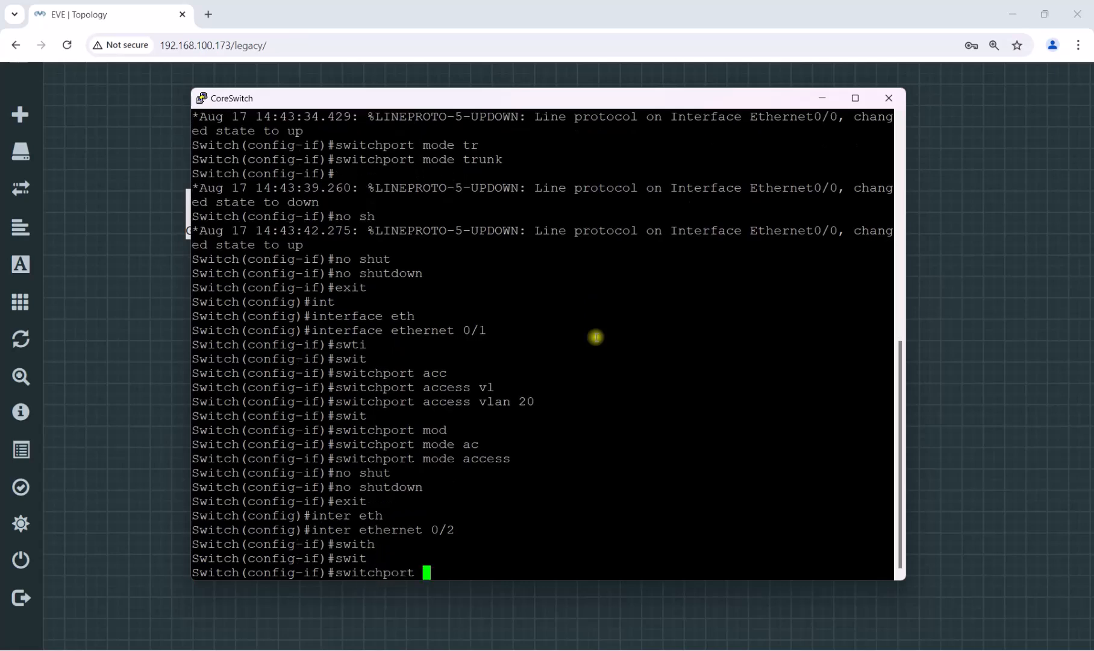
pyautogui.write('acc v')
pyautogui.press('Tab')
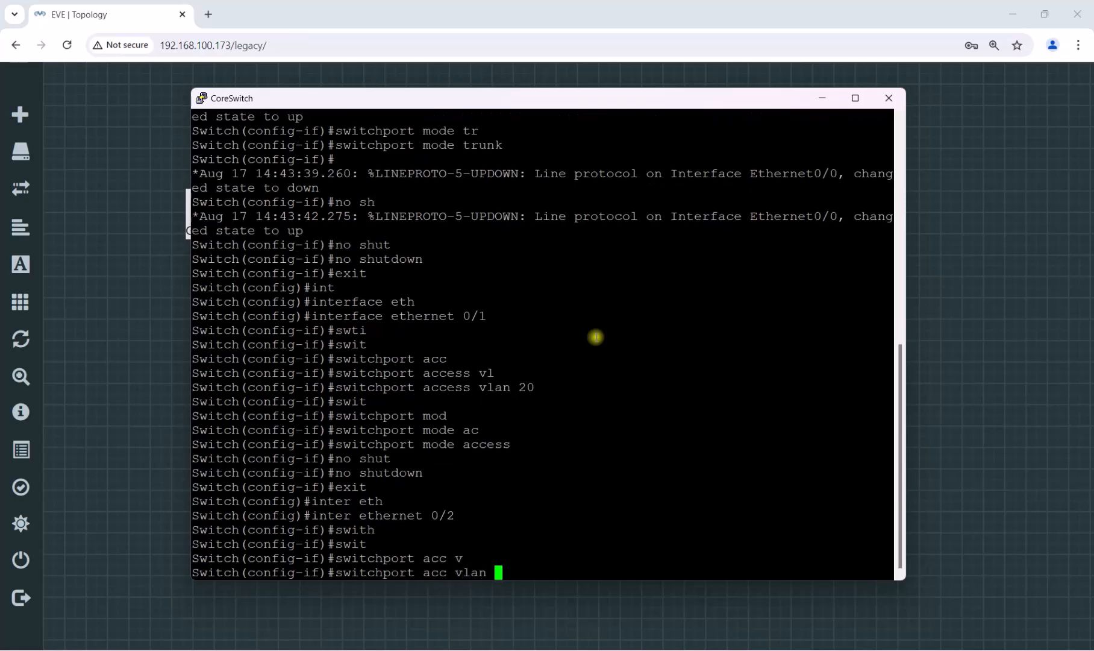
pyautogui.write('20')
pyautogui.press('Return')
# Set interface ethernet 0/2 to access mode with switchport mode access
pyautogui.write('swit')
pyautogui.press('Tab')
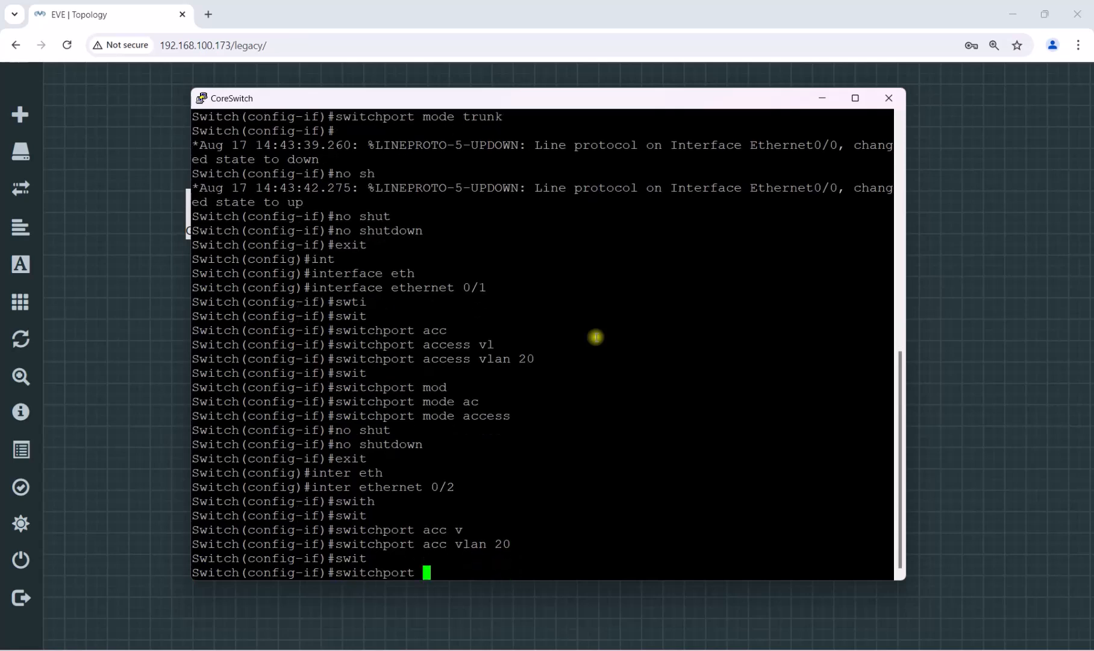
pyautogui.write('mod a')
pyautogui.press('Tab')
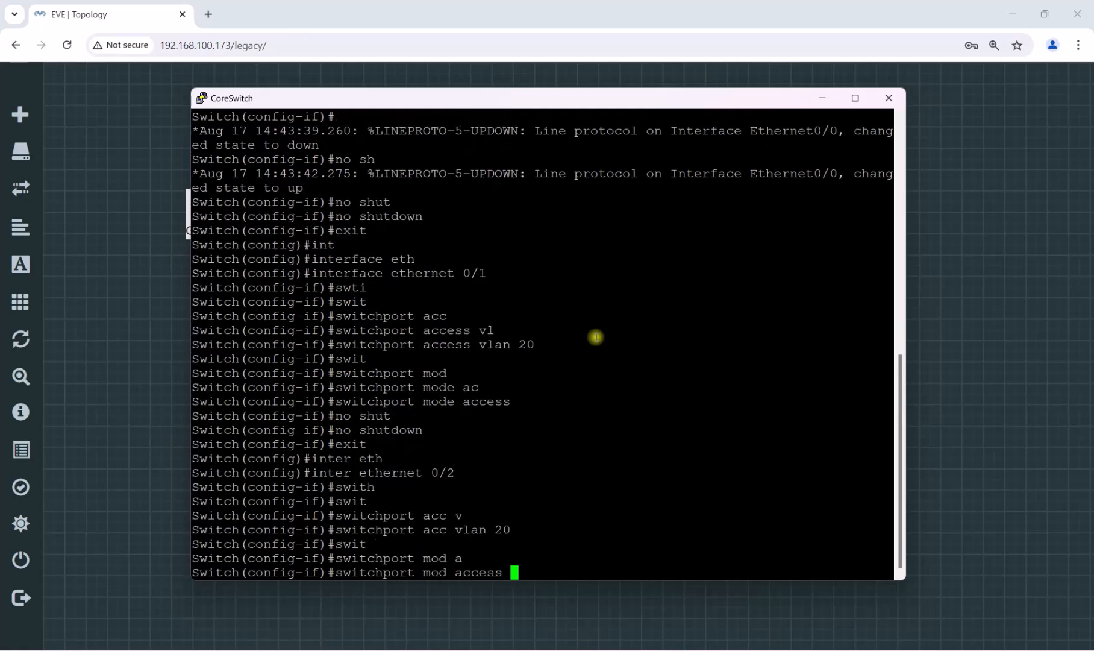
pyautogui.press('Return')
# Enable interface ethernet 0/2 with no shutdown and exit to global configuration
pyautogui.write('no shut')
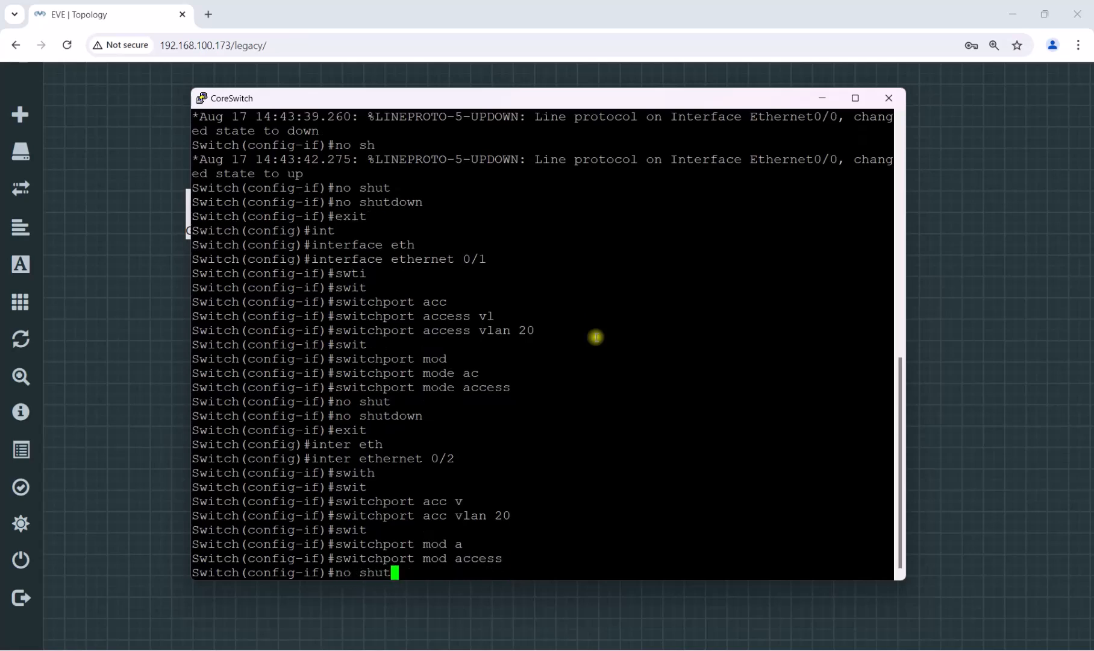
pyautogui.press('Tab')
pyautogui.press('Return')
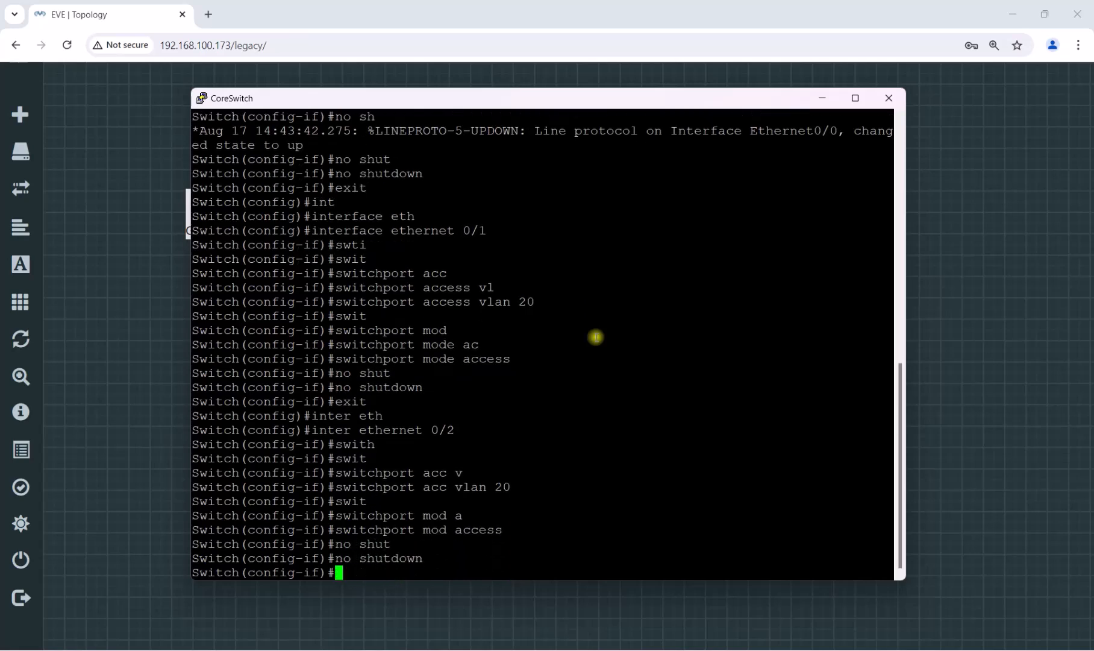
pyautogui.write('exit')
pyautogui.press('Return')
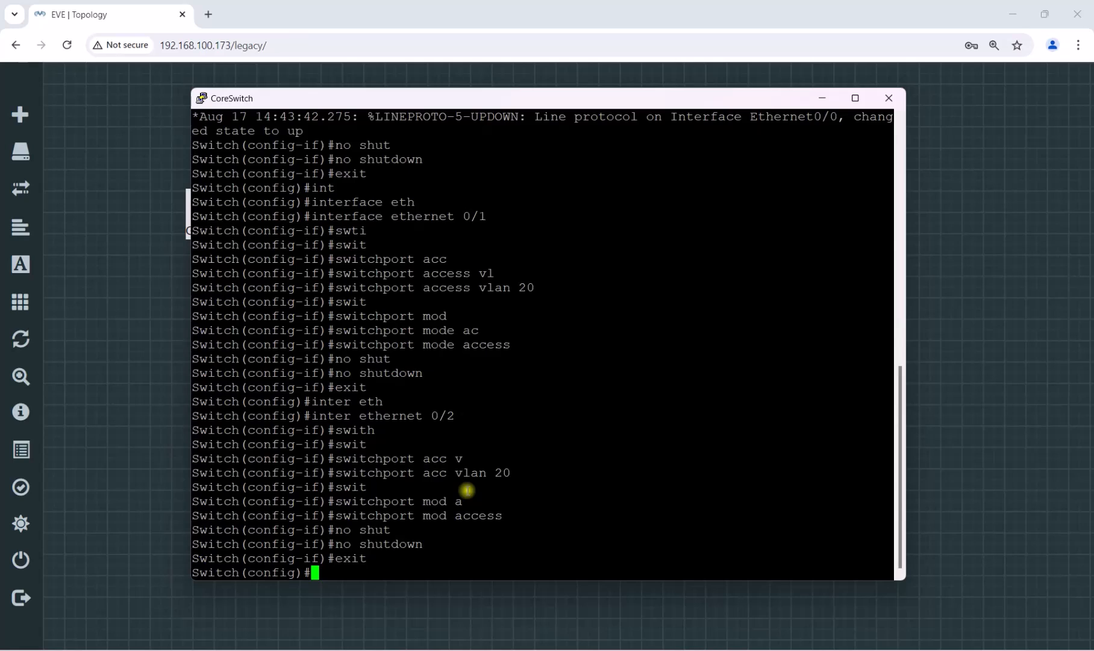
pyautogui.write('swit')
pyautogui.press('BackSpace')
pyautogui.press('BackSpace')
pyautogui.press('BackSpace')
pyautogui.write('wit')
pyautogui.press('Tab')
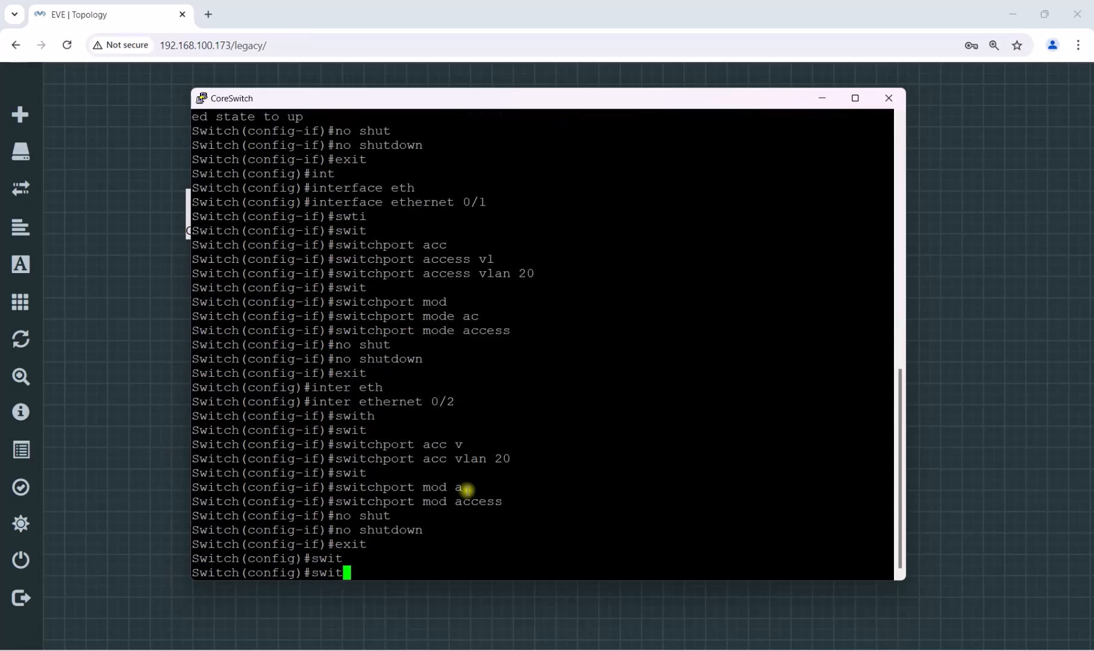
pyautogui.press('BackSpace')
pyautogui.press('BackSpace')
pyautogui.press('BackSpace')
pyautogui.write('wtit')
pyautogui.press('BackSpace')
pyautogui.press('BackSpace')
pyautogui.press('BackSpace')
pyautogui.write('it')
pyautogui.press('Tab')
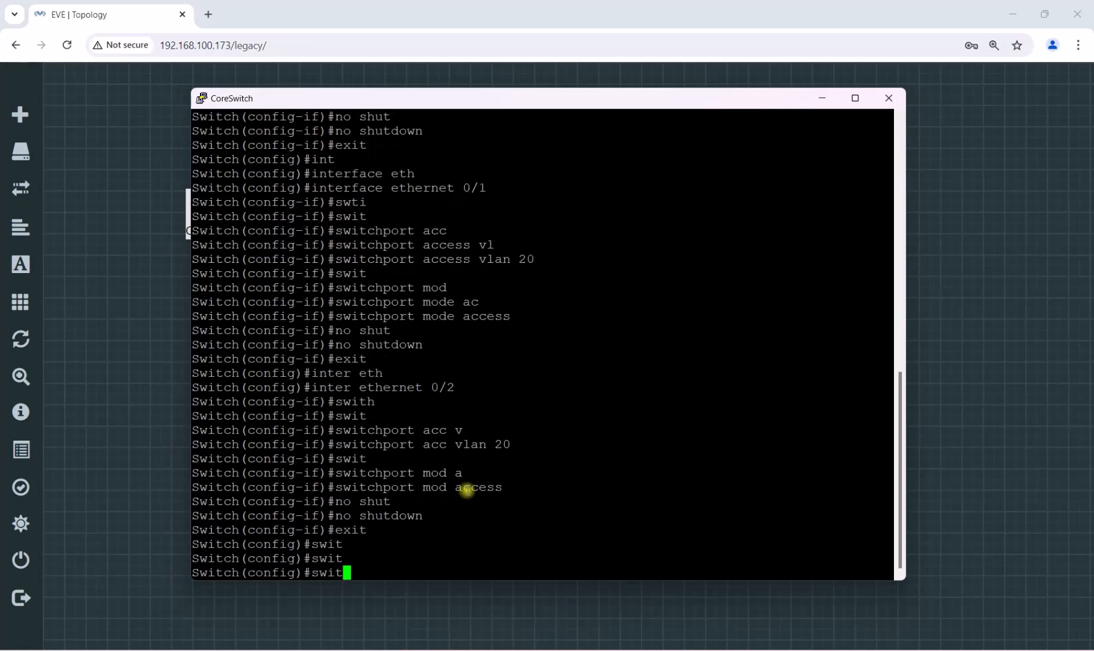
pyautogui.press('BackSpace')
pyautogui.press('BackSpace')
pyautogui.press('BackSpace')
pyautogui.press('BackSpace')
pyautogui.write('switch')
pyautogui.press('Tab')
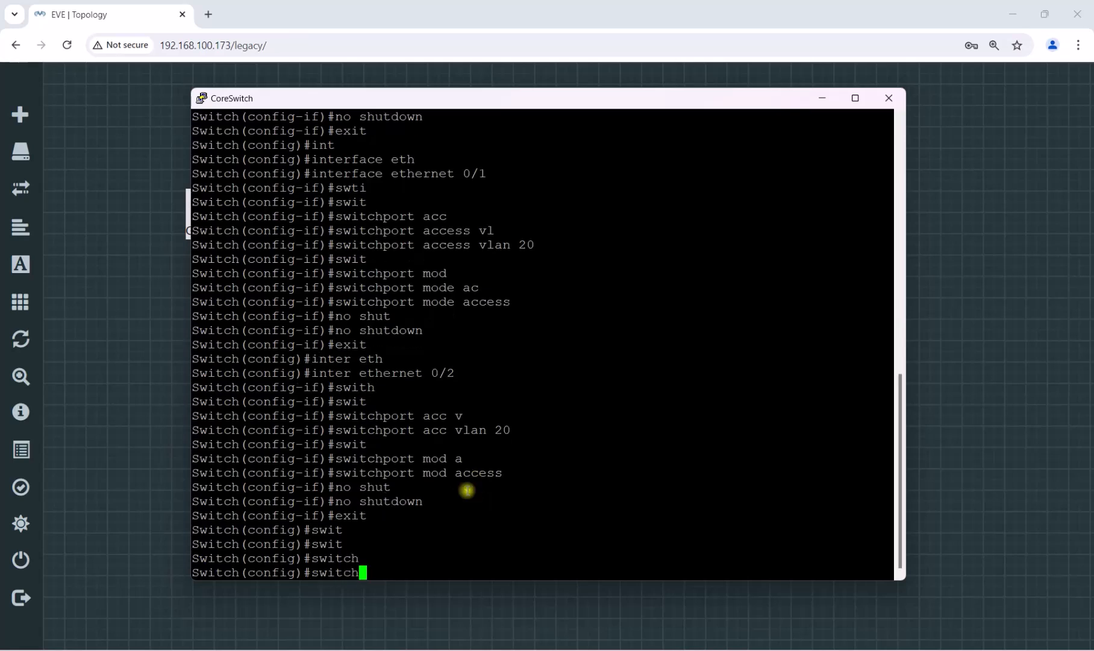
pyautogui.write('exit')
pyautogui.press('BackSpace')
pyautogui.press('BackSpace')
pyautogui.press('BackSpace')
pyautogui.press('BackSpace')
pyautogui.press('BackSpace')
pyautogui.press('BackSpace')
pyautogui.press('BackSpace')
pyautogui.press('BackSpace')
pyautogui.press('BackSpace')
pyautogui.press('BackSpace')
# Exit to privileged EXEC mode and re-enter global configuration with configure terminal
pyautogui.write('exit')
pyautogui.press('Return')
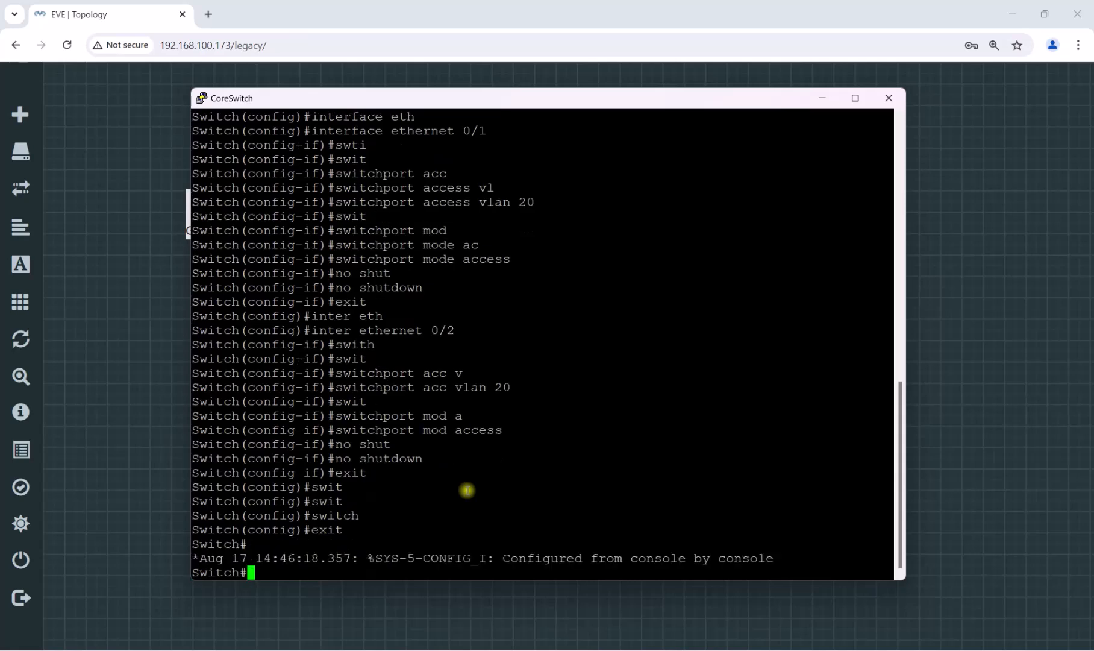
pyautogui.write('config')
pyautogui.press('Tab')
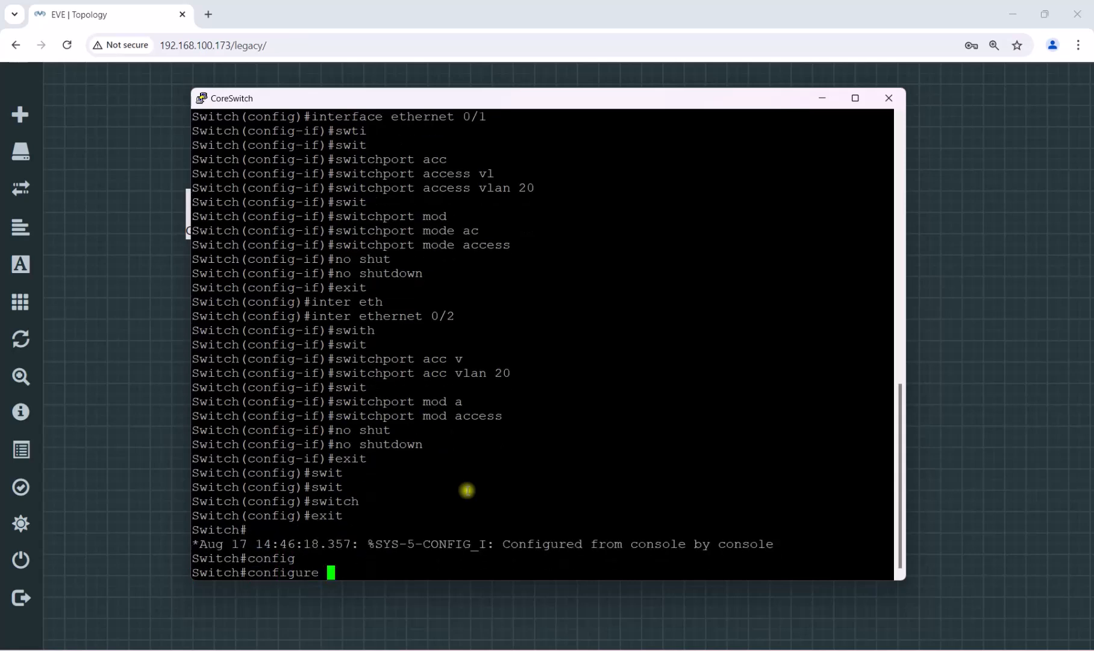
pyautogui.write('ter')
pyautogui.press('Return')
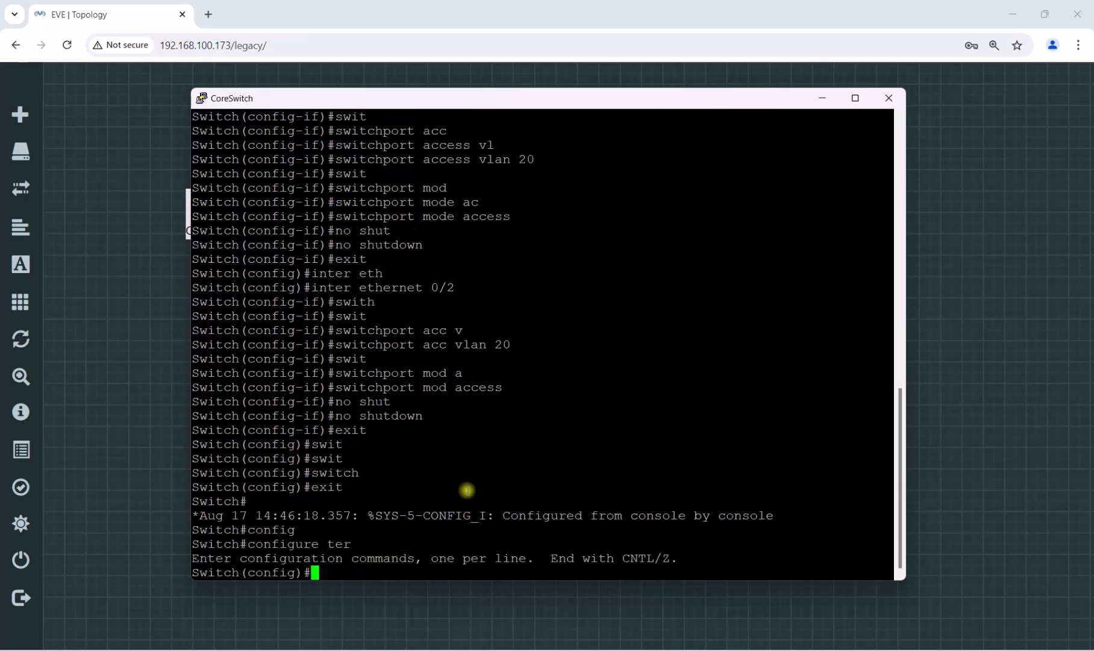
# Enter interface configuration for ethernet 0/3, the CoreSwitch port linked to the Visitor PC
pyautogui.write('inter')
pyautogui.press('Tab')
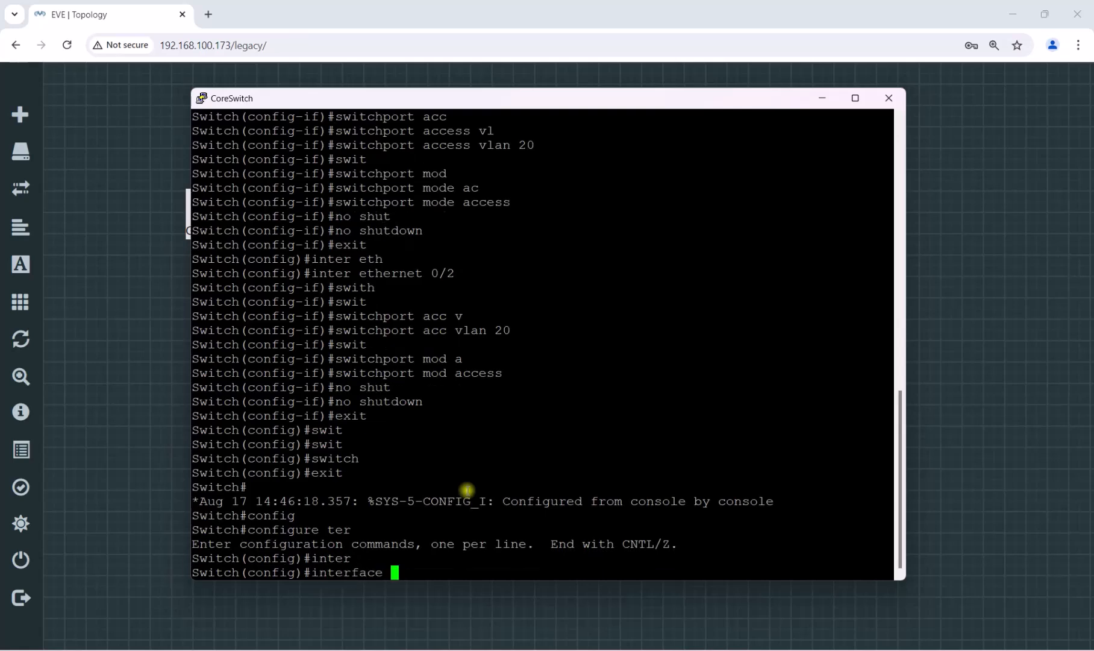
pyautogui.write('eth')
pyautogui.press('Tab')
pyautogui.write('0/3')
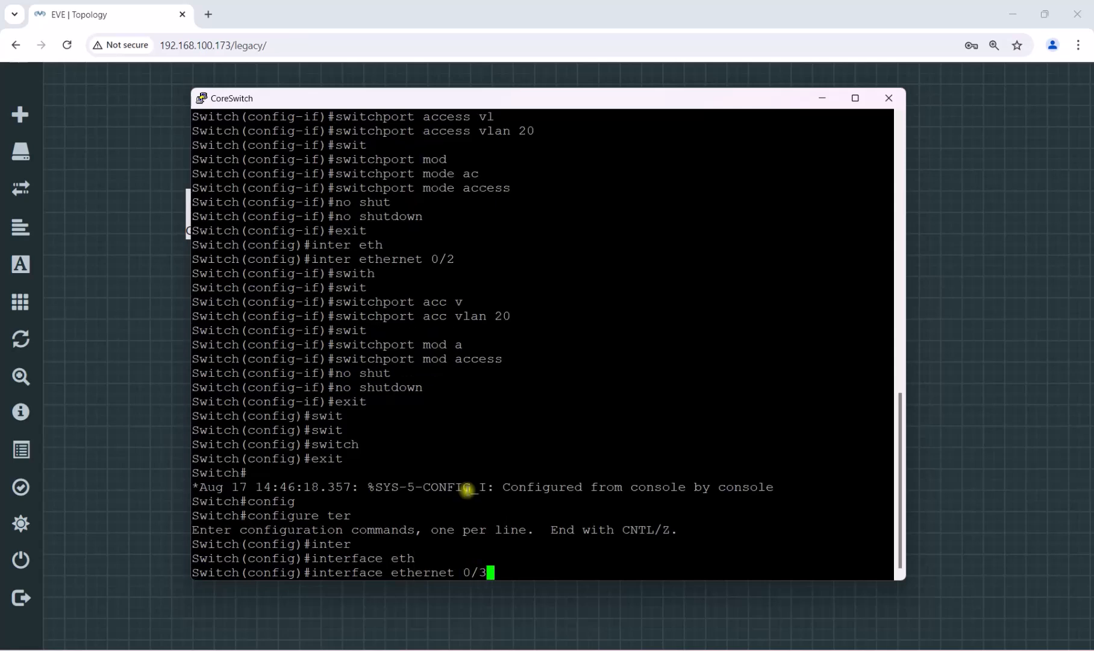
pyautogui.press('Return')
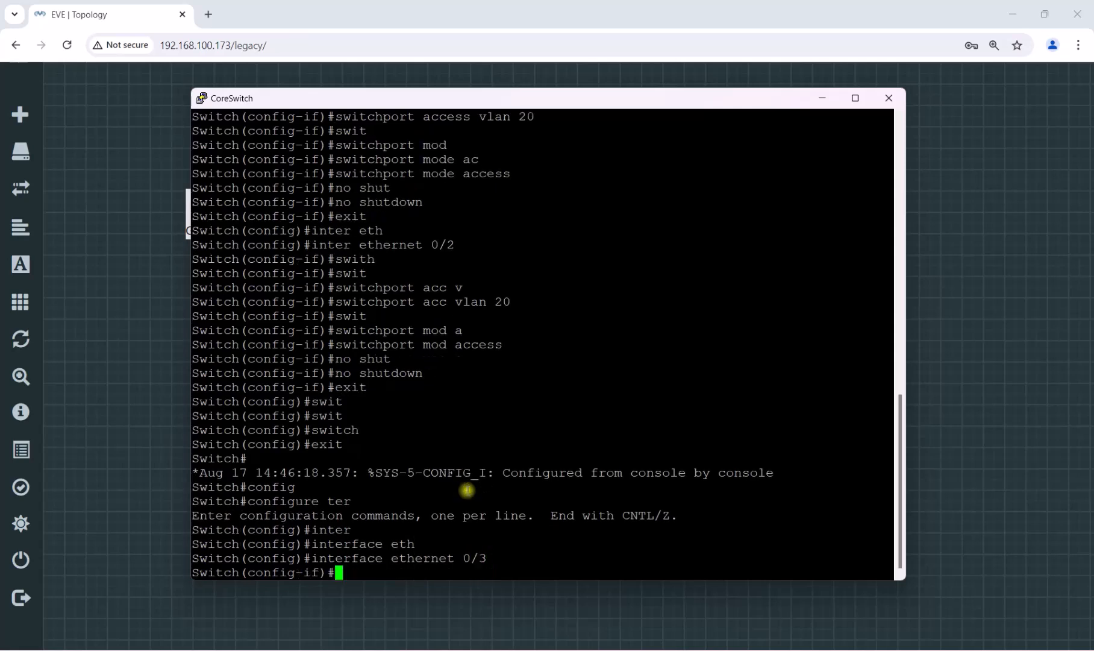
# Try to assign VLAN 30 to ethernet 0/3 with switchport mod access vlan 30
pyautogui.write('switc')
pyautogui.press('Tab')
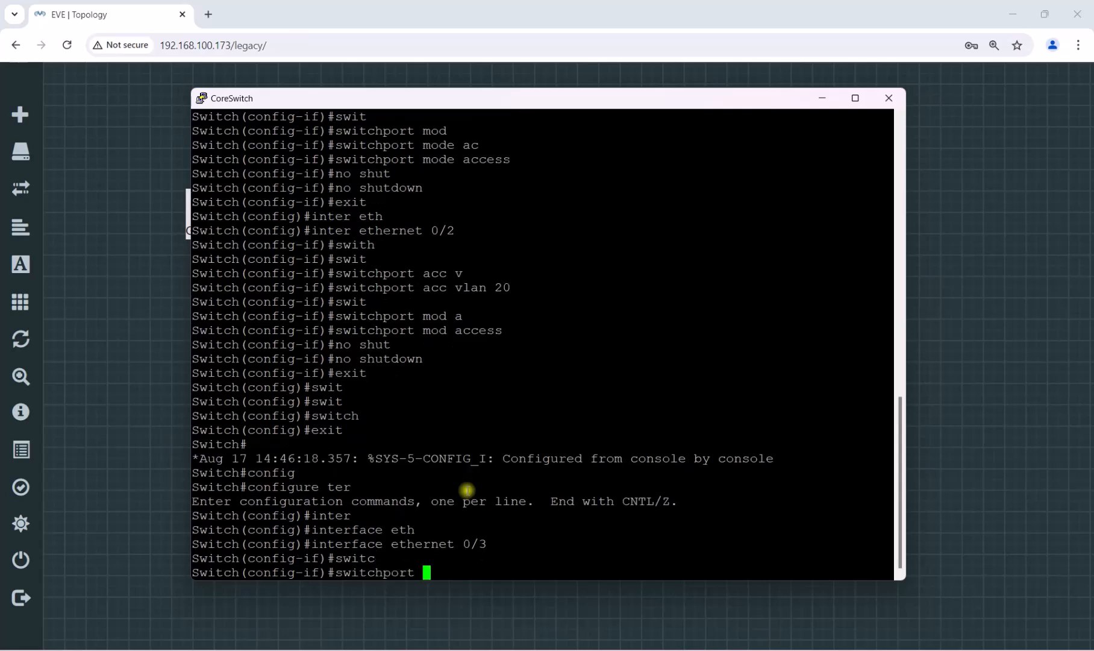
pyautogui.write('mod a')
pyautogui.press('Tab')
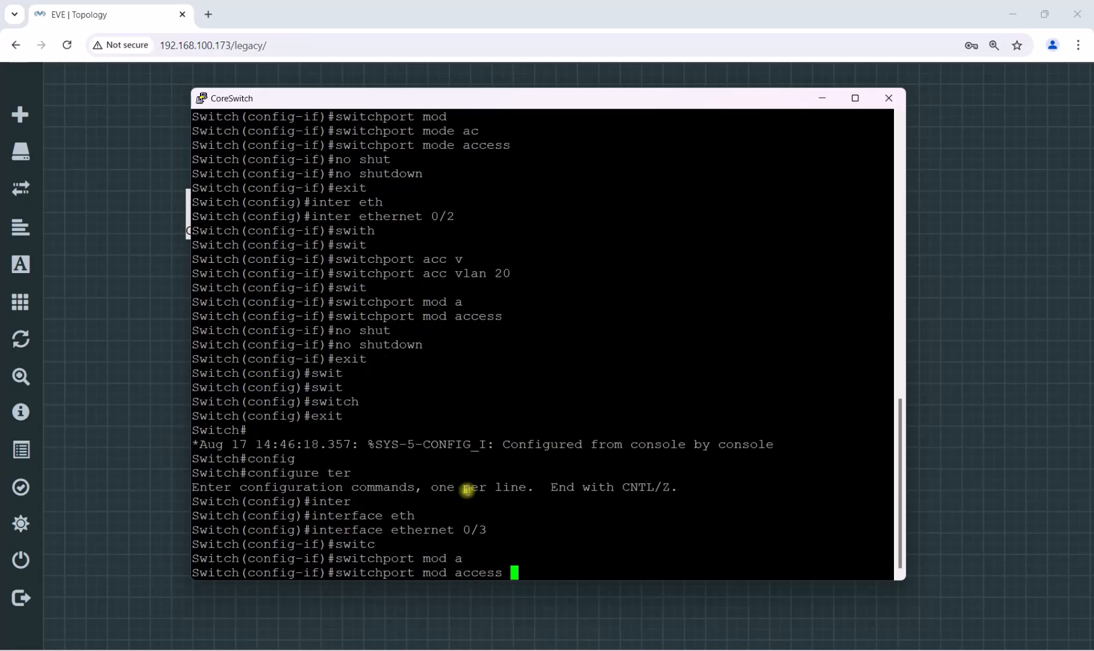
pyautogui.write('vlan 30')
pyautogui.press('Return')
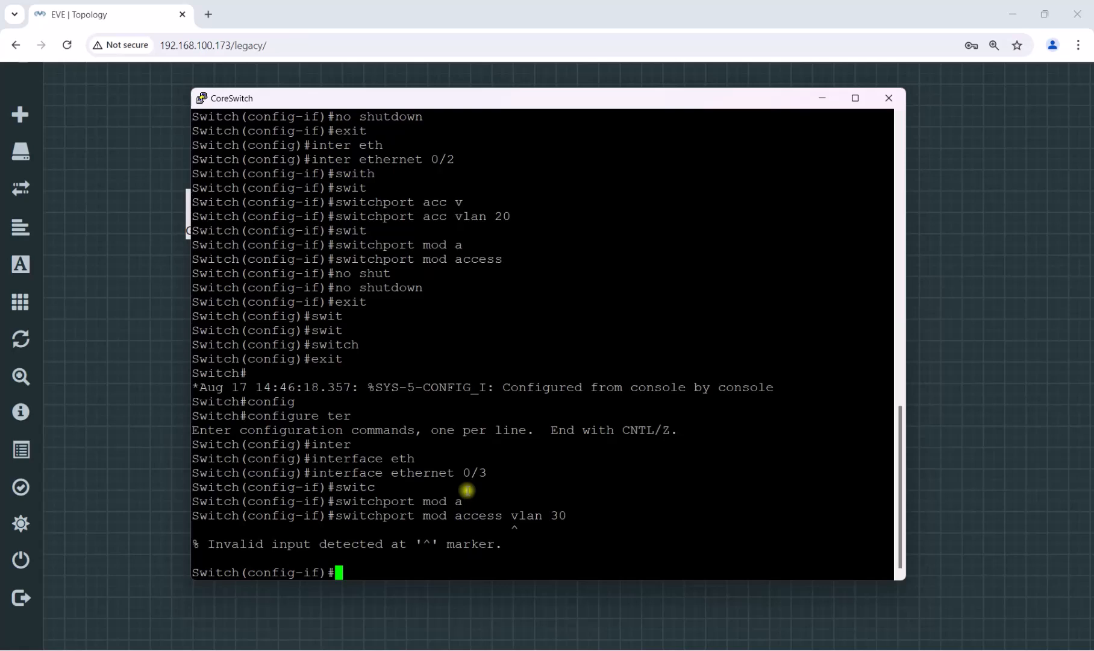
# Replace the recalled command with switchport access vlan 30 to assign ethernet 0/3 to VLAN 30
pyautogui.press('Up')
pyautogui.press('BackSpace')
pyautogui.press('BackSpace')
pyautogui.press('BackSpace')
pyautogui.press('BackSpace')
pyautogui.press('BackSpace')
pyautogui.press('BackSpace')
pyautogui.press('BackSpace')
pyautogui.press('BackSpace')
pyautogui.press('BackSpace')
pyautogui.press('BackSpace')
pyautogui.press('BackSpace')
pyautogui.press('BackSpace')
pyautogui.press('BackSpace')
pyautogui.press('BackSpace')
pyautogui.press('BackSpace')
pyautogui.press('BackSpace')
pyautogui.press('BackSpace')
pyautogui.press('BackSpace')
pyautogui.press('BackSpace')
pyautogui.press('BackSpace')
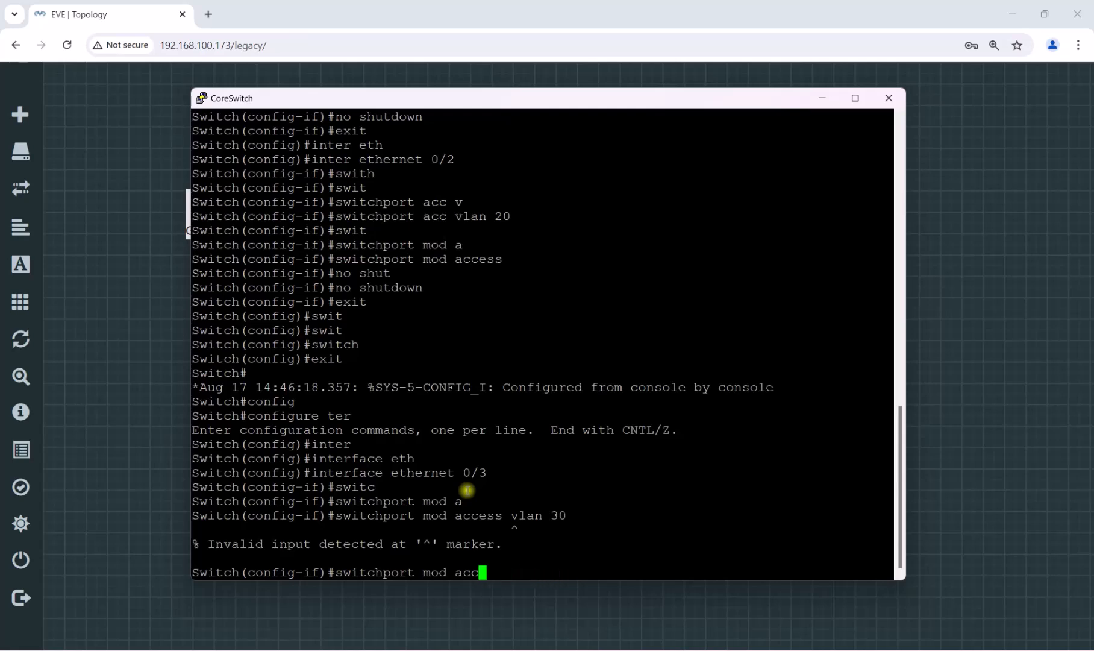
pyautogui.write('t acc')
pyautogui.press('Tab')
pyautogui.write('vl')
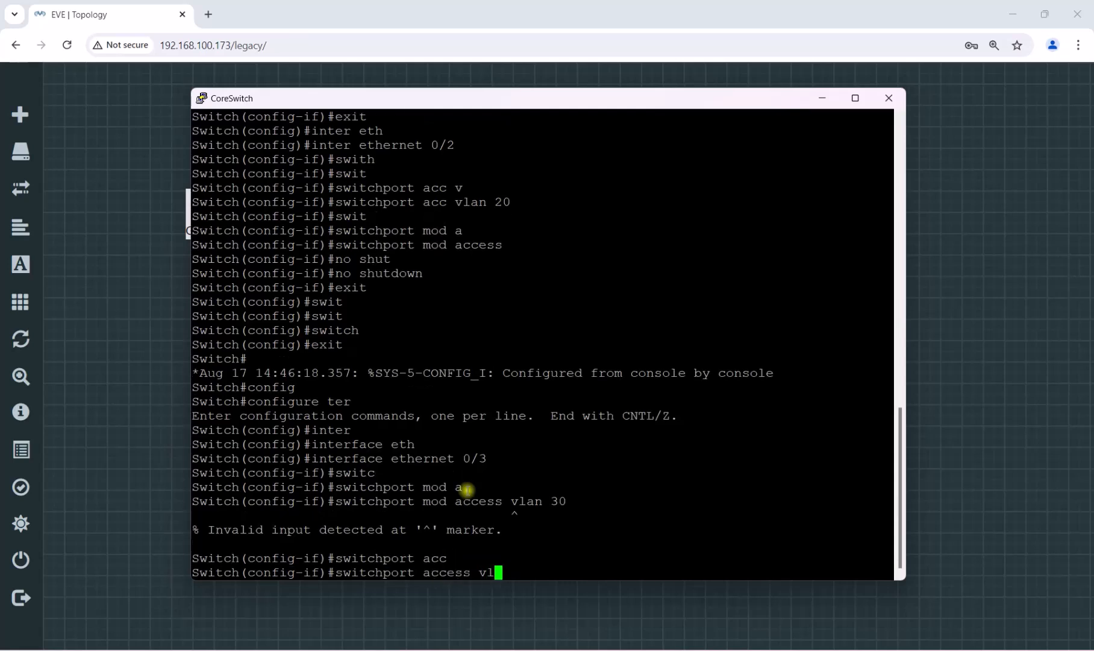
pyautogui.write('an 30')
pyautogui.press('Return')
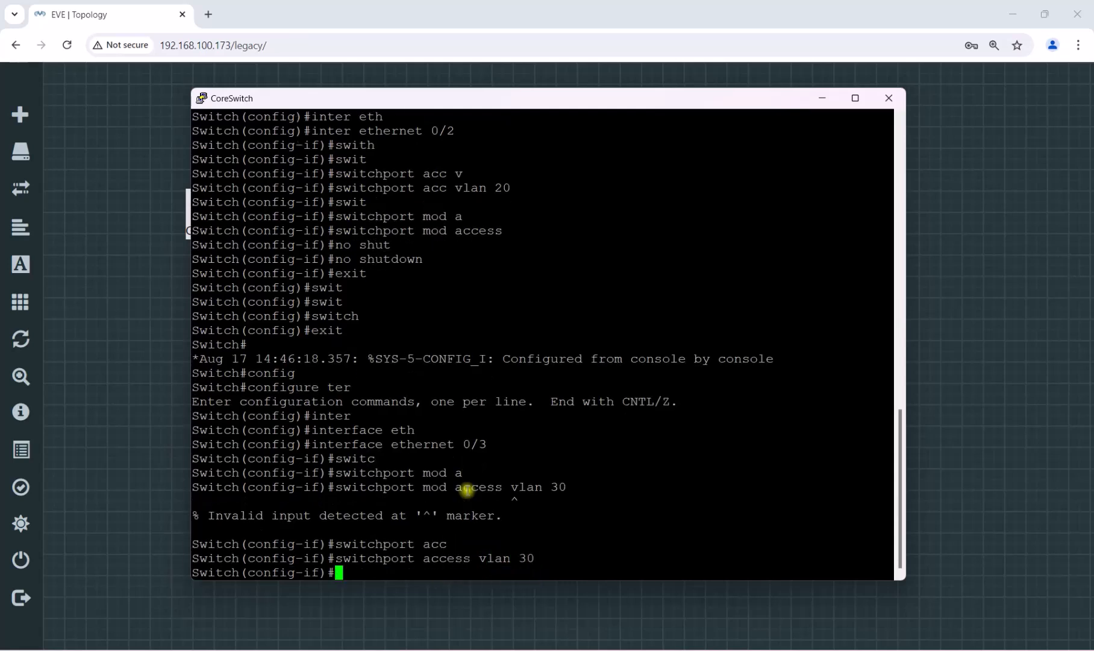
# Set interface ethernet 0/3 to access mode with switchport mod access
pyautogui.write('switch')
pyautogui.press('Tab')
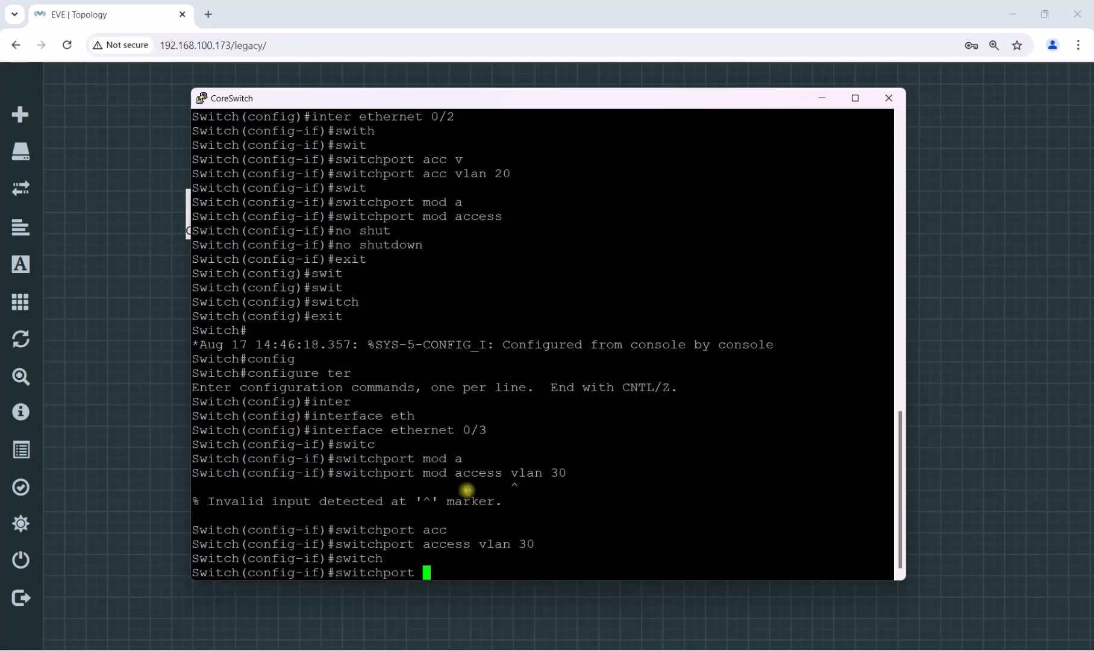
pyautogui.write('mod acc')
pyautogui.press('Tab')
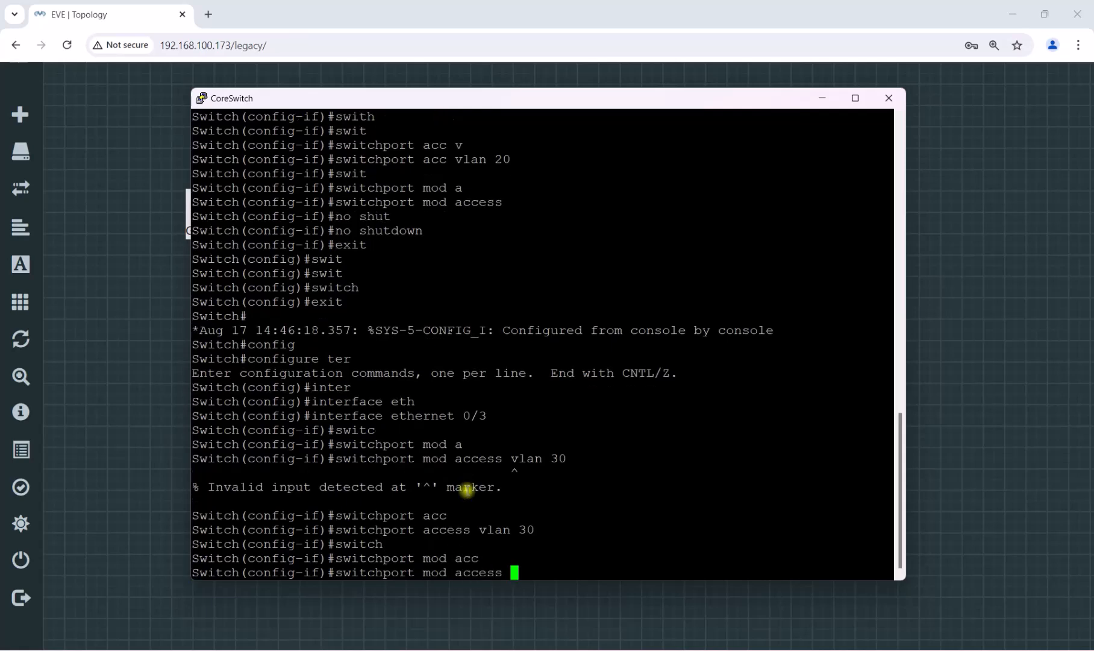
pyautogui.press('Return')
# Enable interface ethernet 0/3 with no shutdown and exit to global configuration
pyautogui.write('nos')
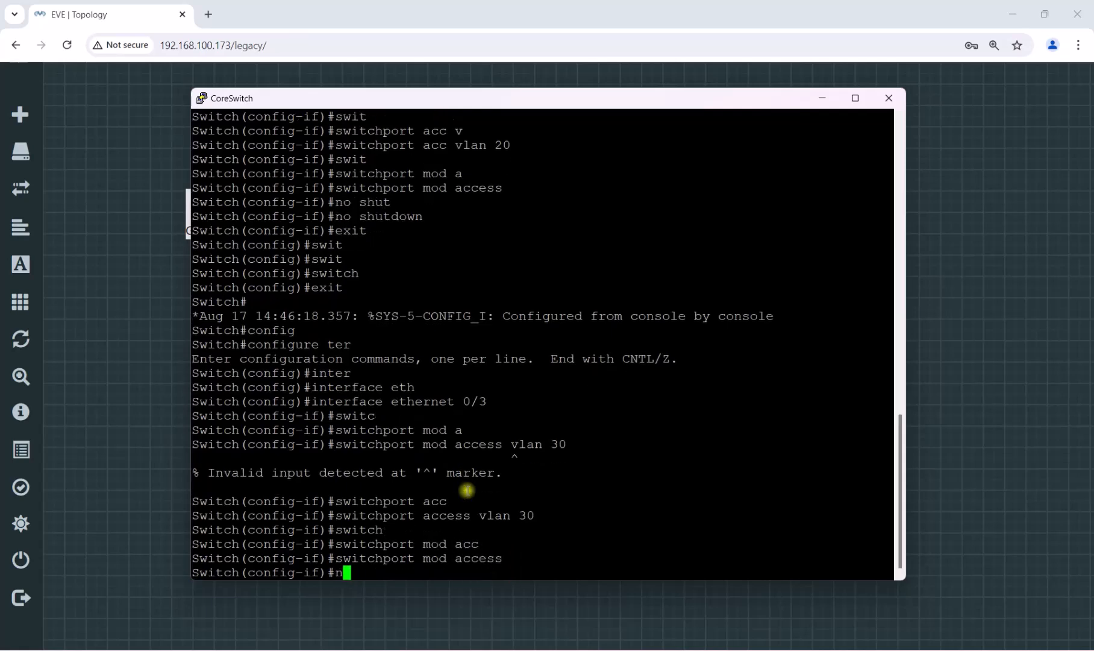
pyautogui.press('BackSpace')
pyautogui.press('BackSpace')
pyautogui.write('shut')
pyautogui.press('Tab')
pyautogui.press('Return')
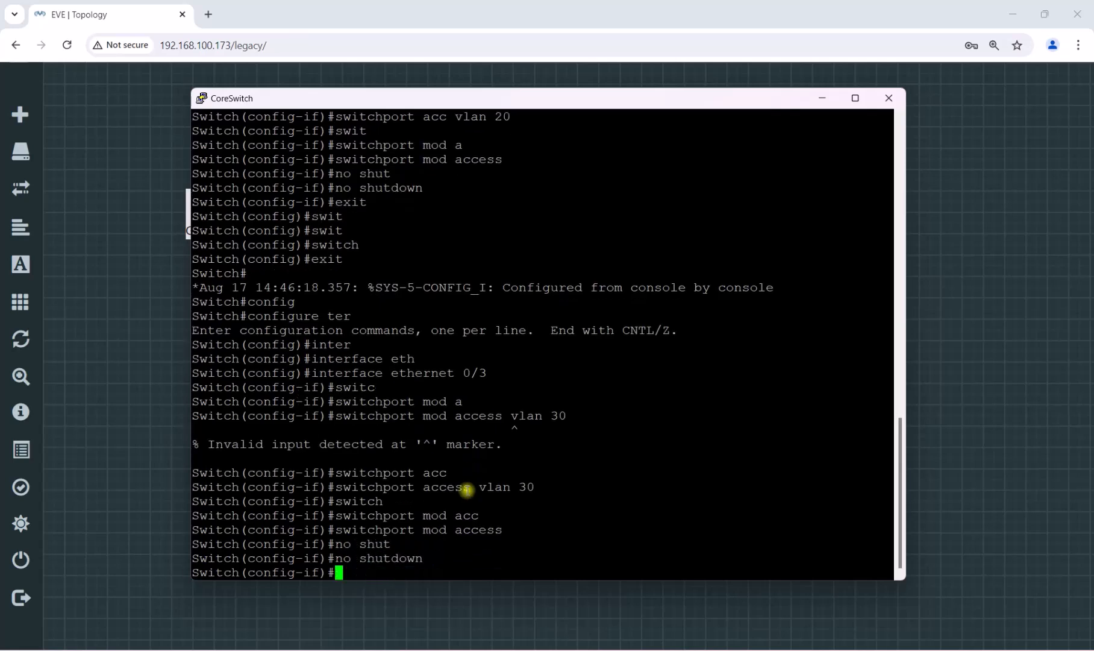
pyautogui.write('exit')
pyautogui.press('Return')
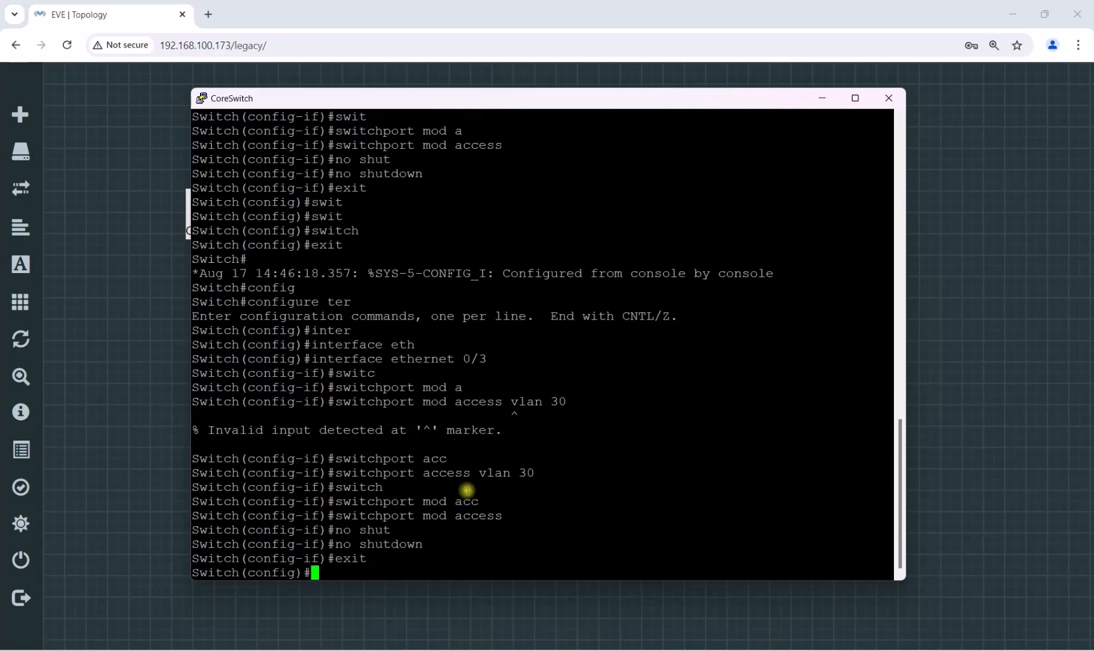
# Save the switch configuration from global configuration mode with do write
pyautogui.write('do wr')
pyautogui.write('i')
pyautogui.press('Tab')
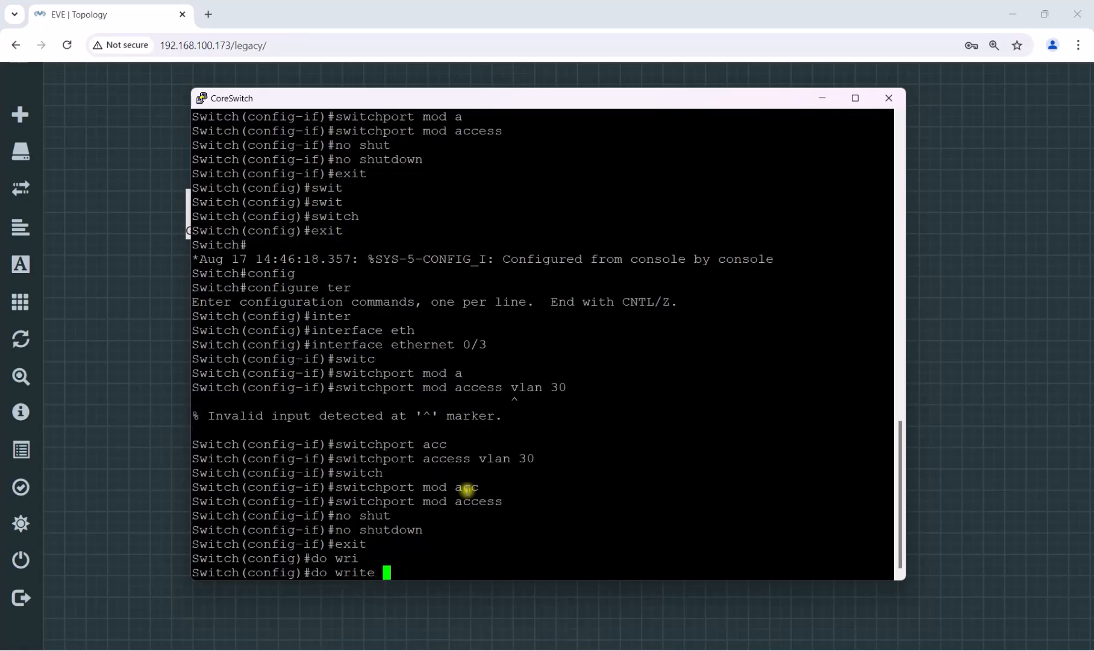
pyautogui.press('Return')
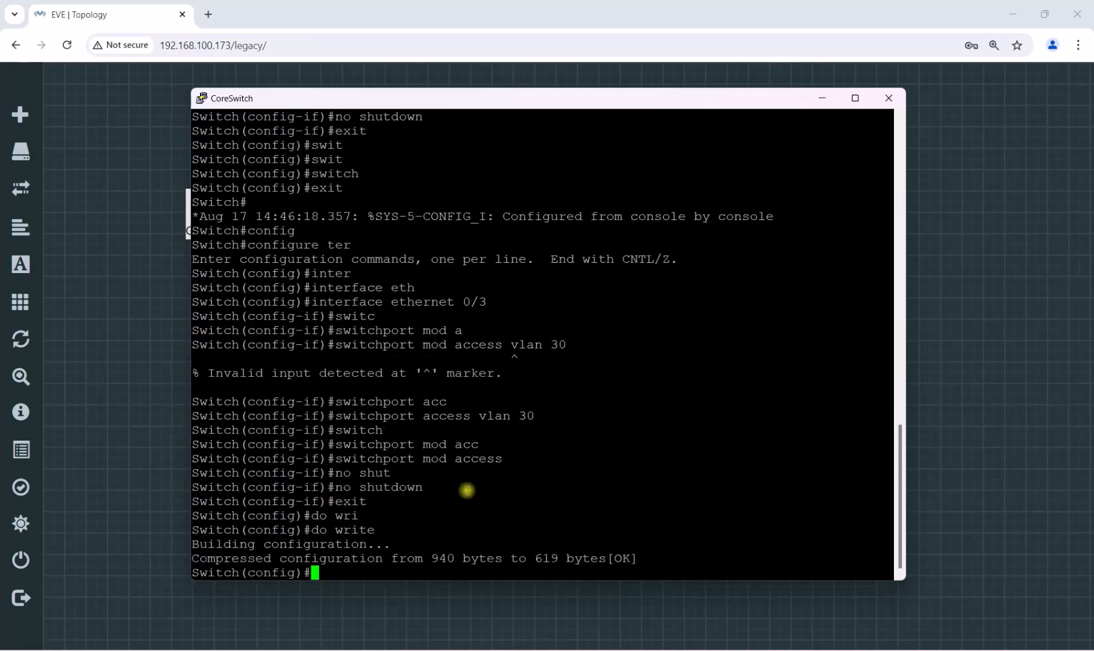
pyautogui.write('show vl')
pyautogui.press('Tab')
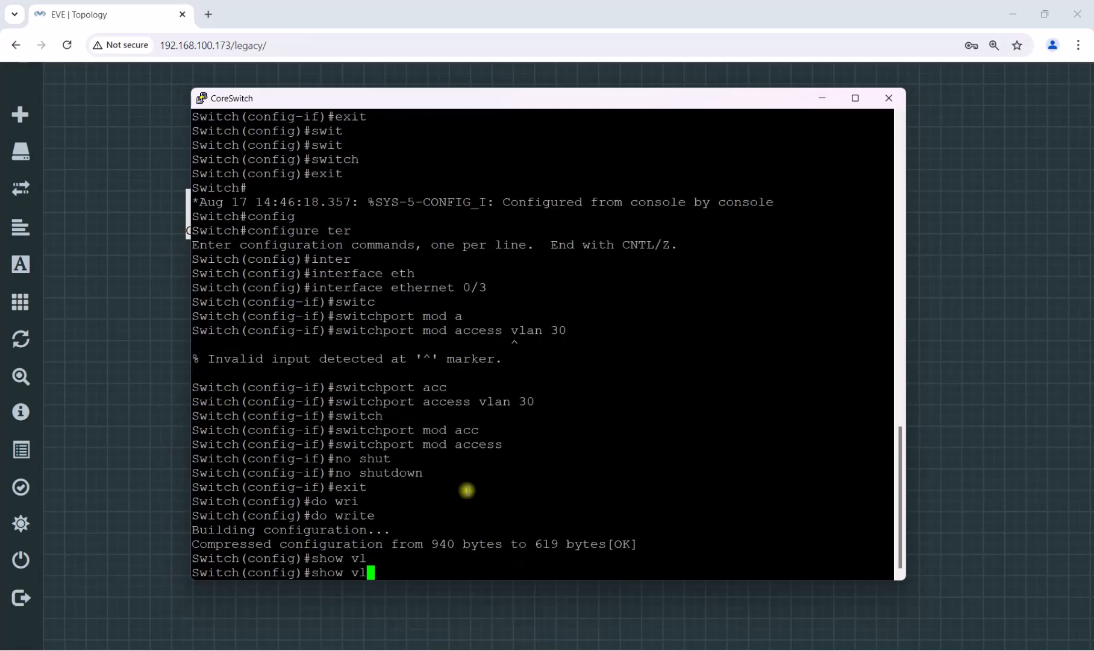
pyautogui.press('BackSpace')
pyautogui.press('BackSpace')
pyautogui.press('BackSpace')
pyautogui.press('BackSpace')
pyautogui.press('BackSpace')
pyautogui.press('BackSpace')
pyautogui.press('BackSpace')
# Exit global configuration to privileged EXEC mode on CoreSwitch
pyautogui.write('eixt')
pyautogui.press('BackSpace')
pyautogui.press('BackSpace')
pyautogui.press('BackSpace')
pyautogui.write('xit')
pyautogui.press('Return')
# List the switch's VLANs and their port assignments with show vlan brief
pyautogui.write('show vl')
pyautogui.press('Tab')
pyautogui.write('an')
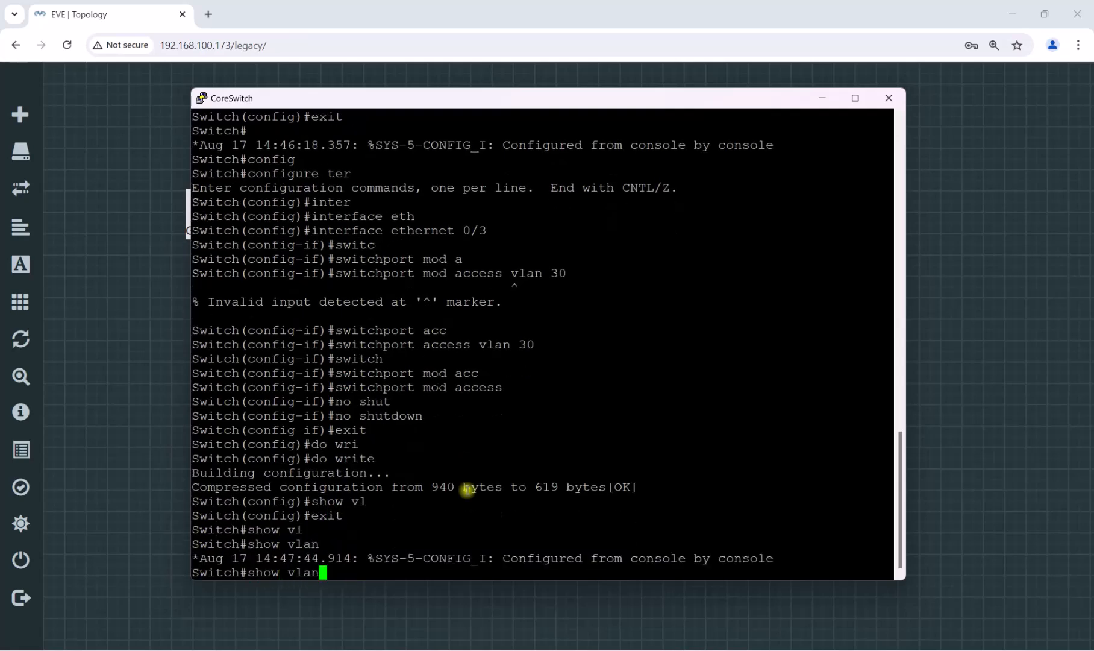
pyautogui.write(' in')
pyautogui.press('BackSpace')
pyautogui.press('BackSpace')
pyautogui.write('br')
pyautogui.press('Tab')
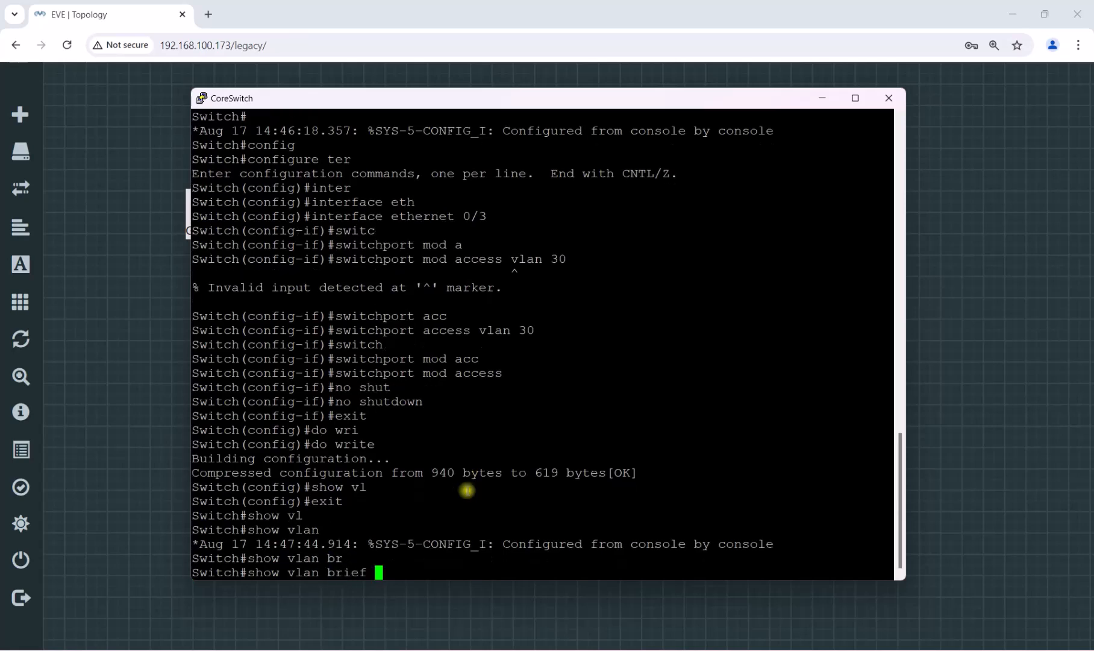
pyautogui.press('Return')
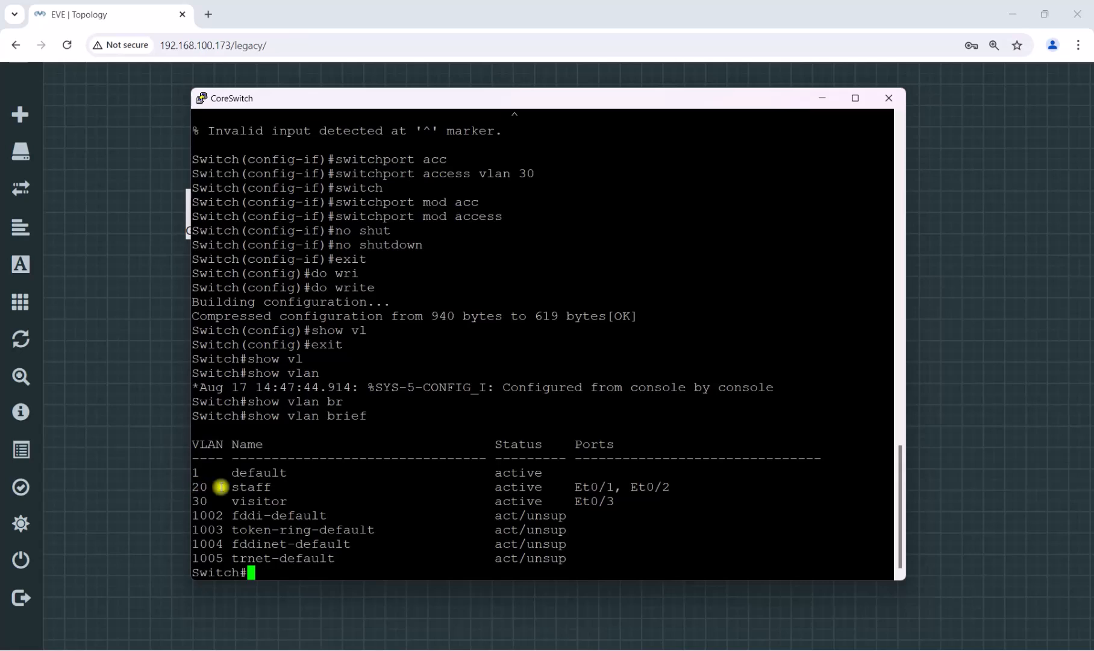
# Examine the staff and visitor VLAN rows in the table for their assigned ports
pyautogui.moveTo(194, 487); pyautogui.dragTo(670, 487)
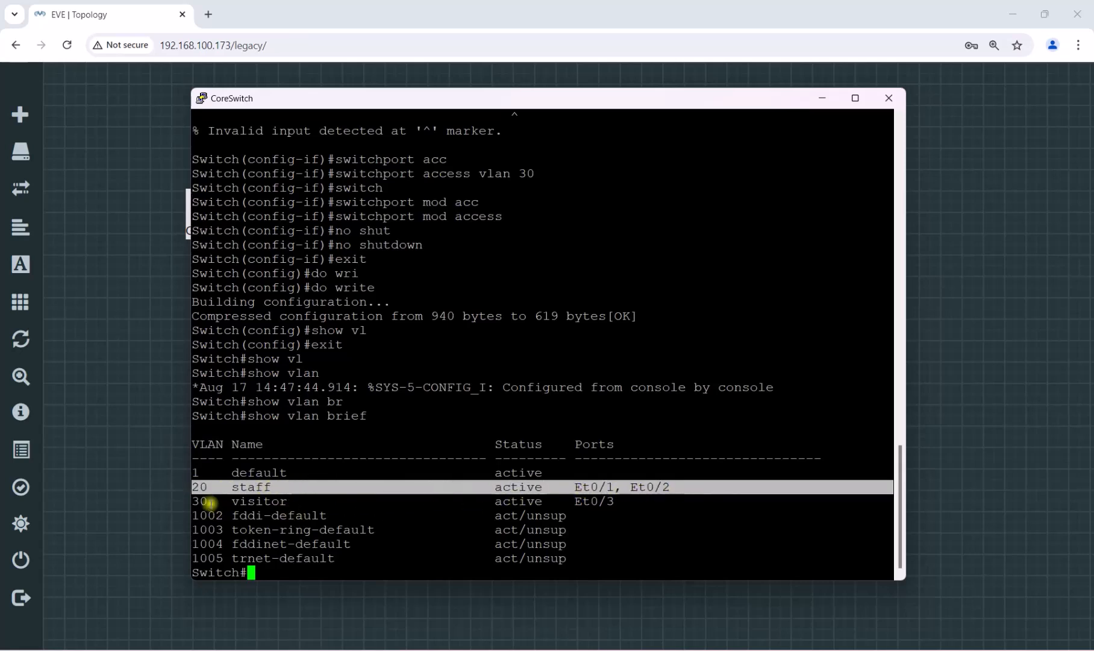
pyautogui.moveTo(194, 500); pyautogui.dragTo(611, 505)
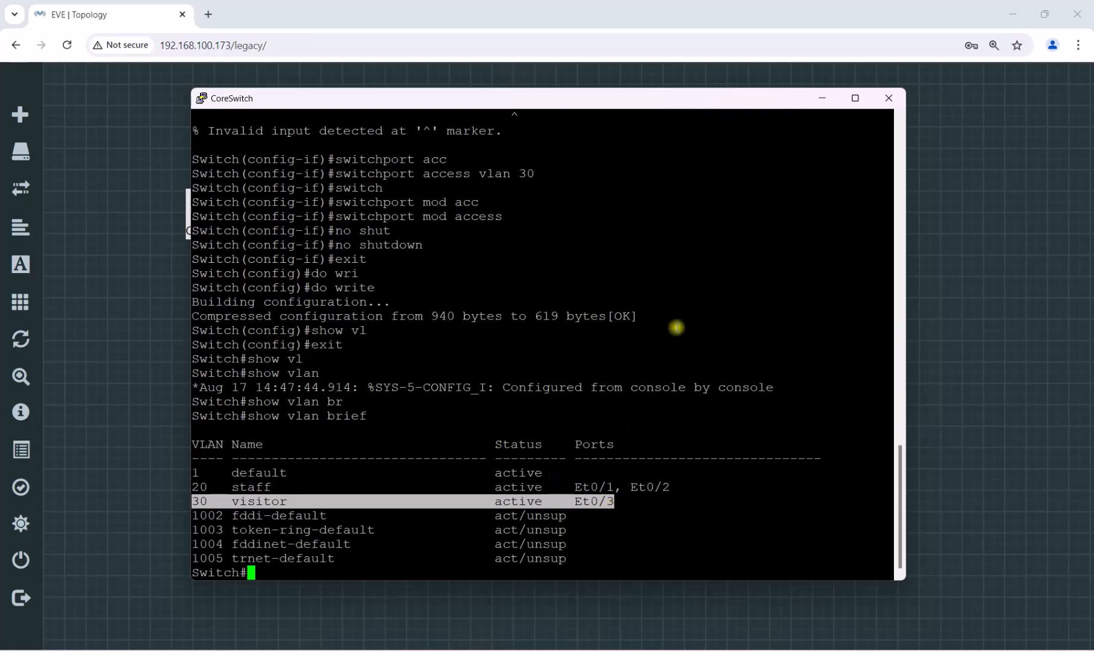
pyautogui.scroll(5, 693, 229)
pyautogui.scroll(-5, 715, 130)
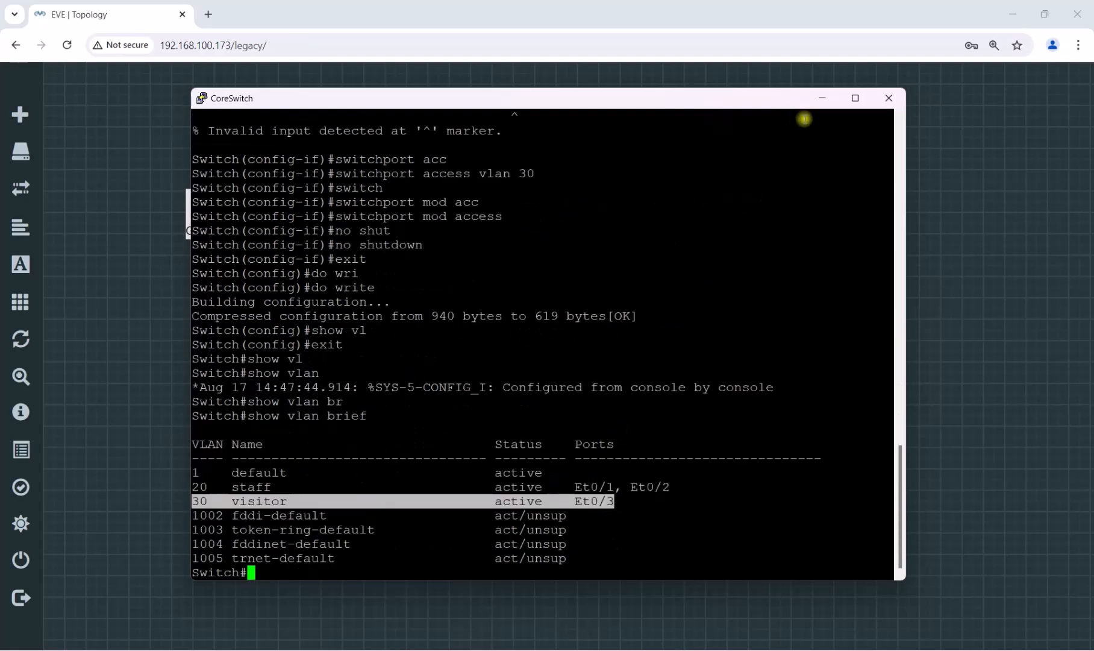
# Minimize the CoreSwitch console and switch to the Sophos Firewall web console window
pyautogui.click(823, 100)
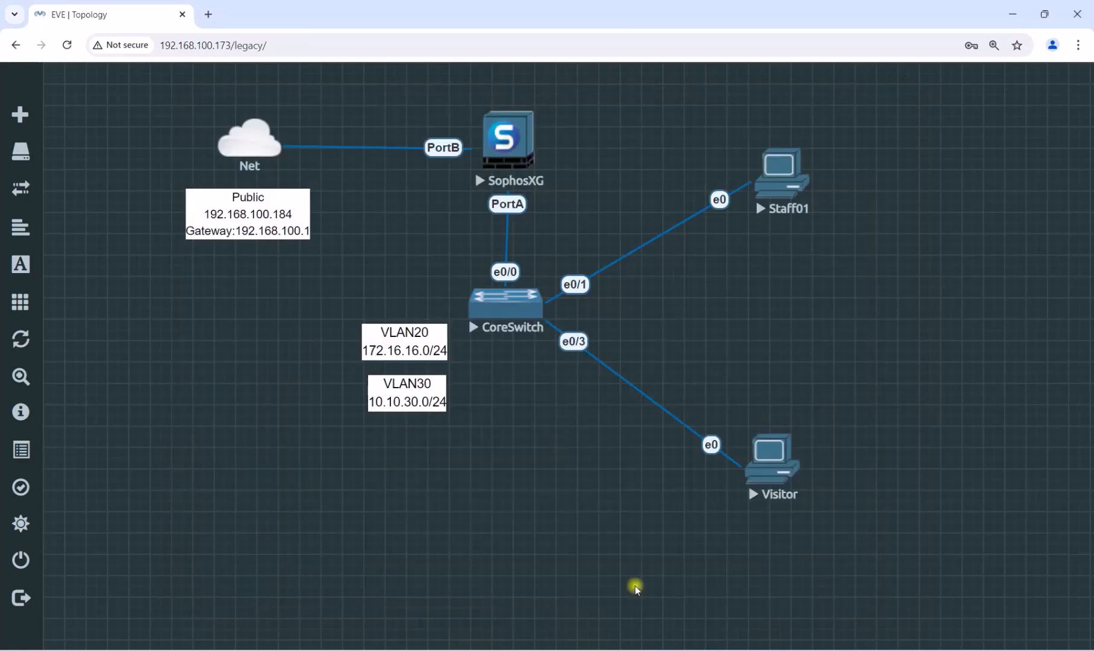
pyautogui.moveTo(756, 648)
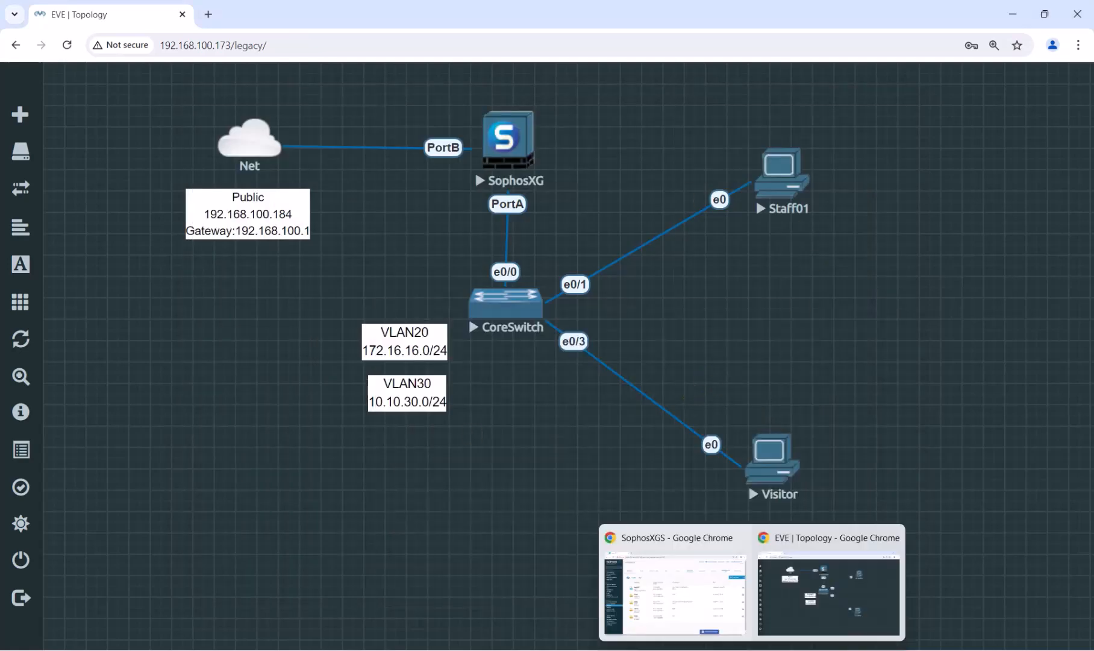
pyautogui.click(706, 609)
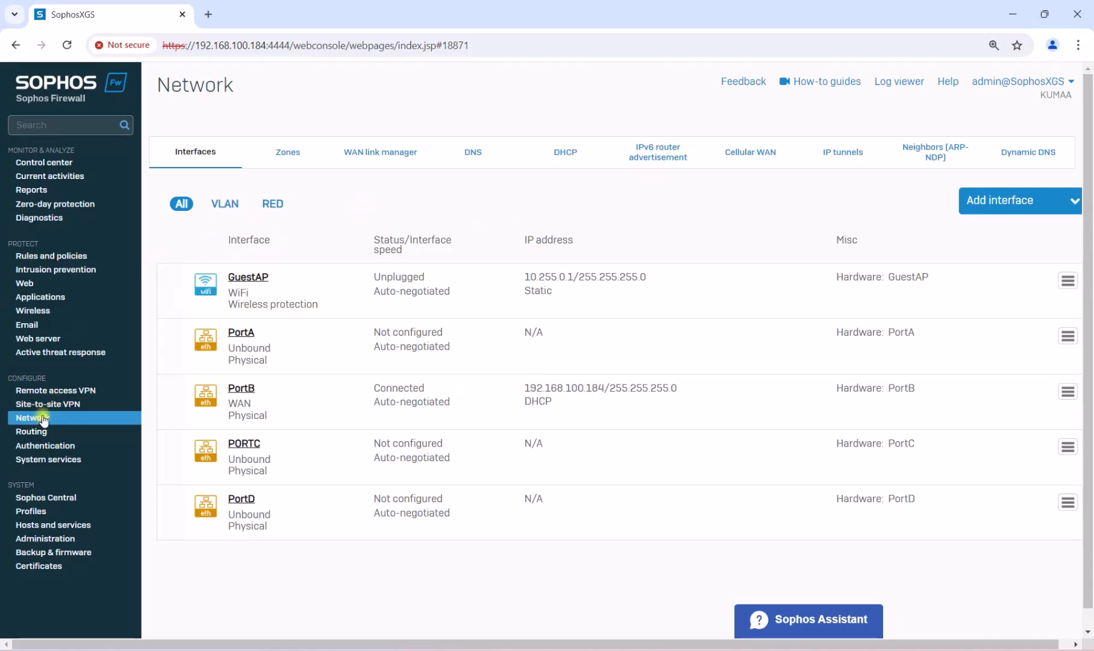
# Start adding a new VLAN interface on the firewall and name it VLAN20-Staff
pyautogui.click(1001, 204)
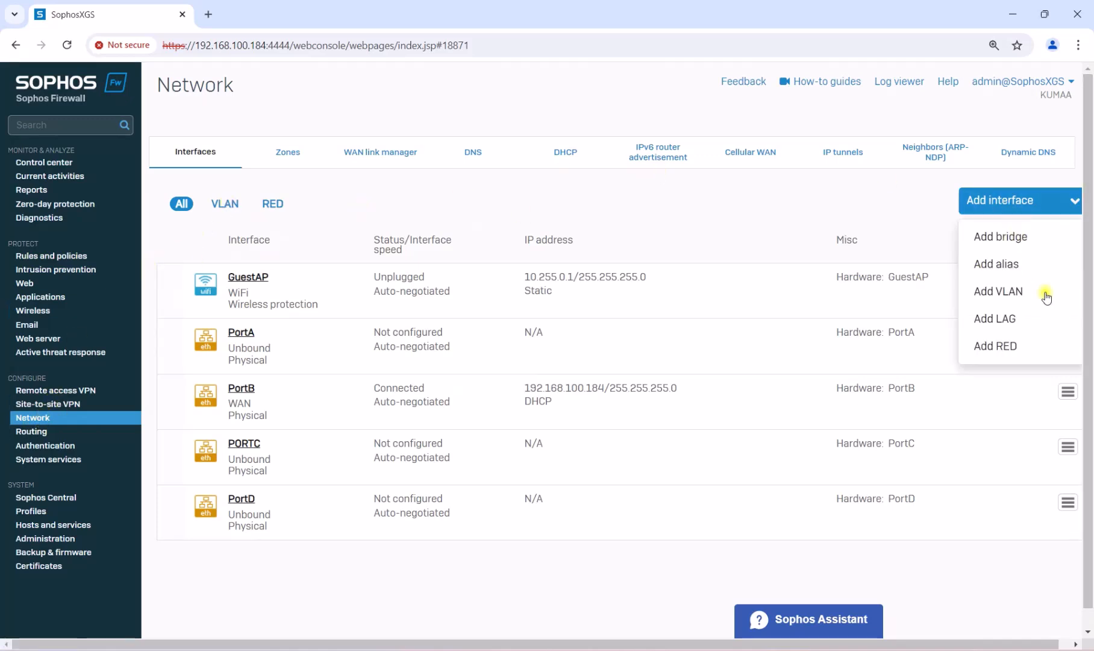
pyautogui.click(1010, 292)
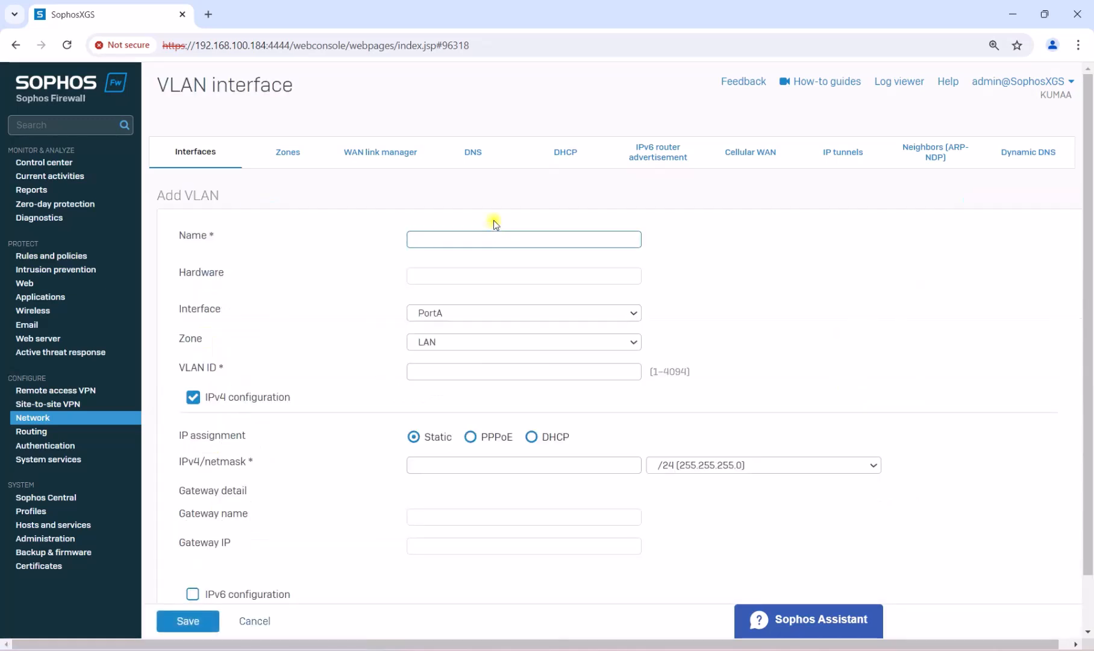
pyautogui.write('VLAN')
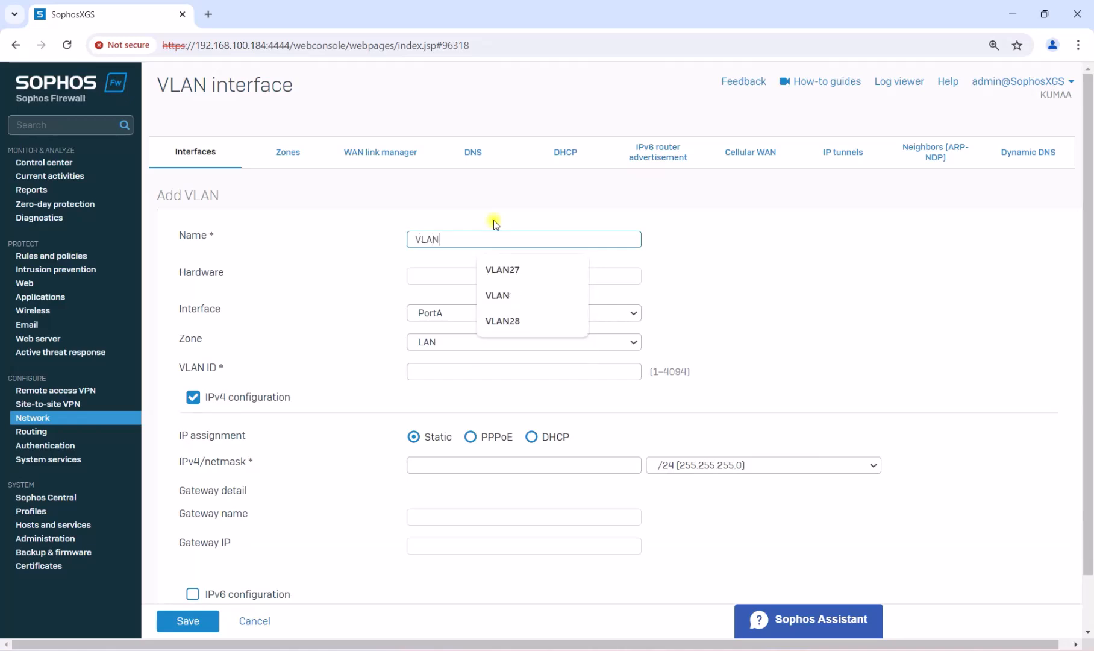
pyautogui.write('20')
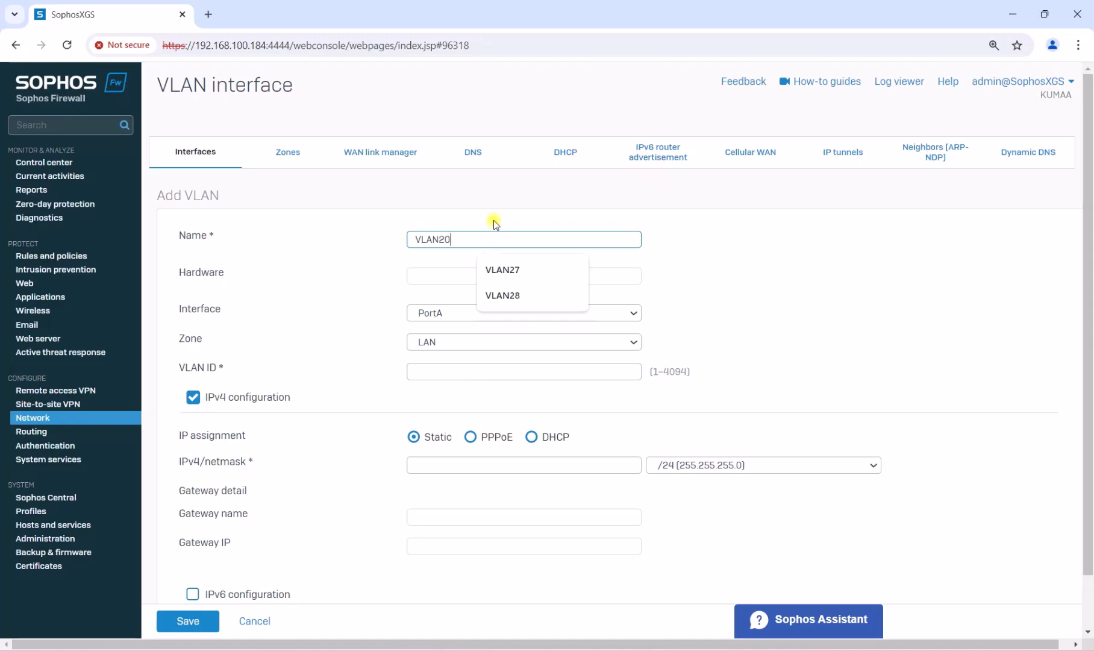
pyautogui.write('-')
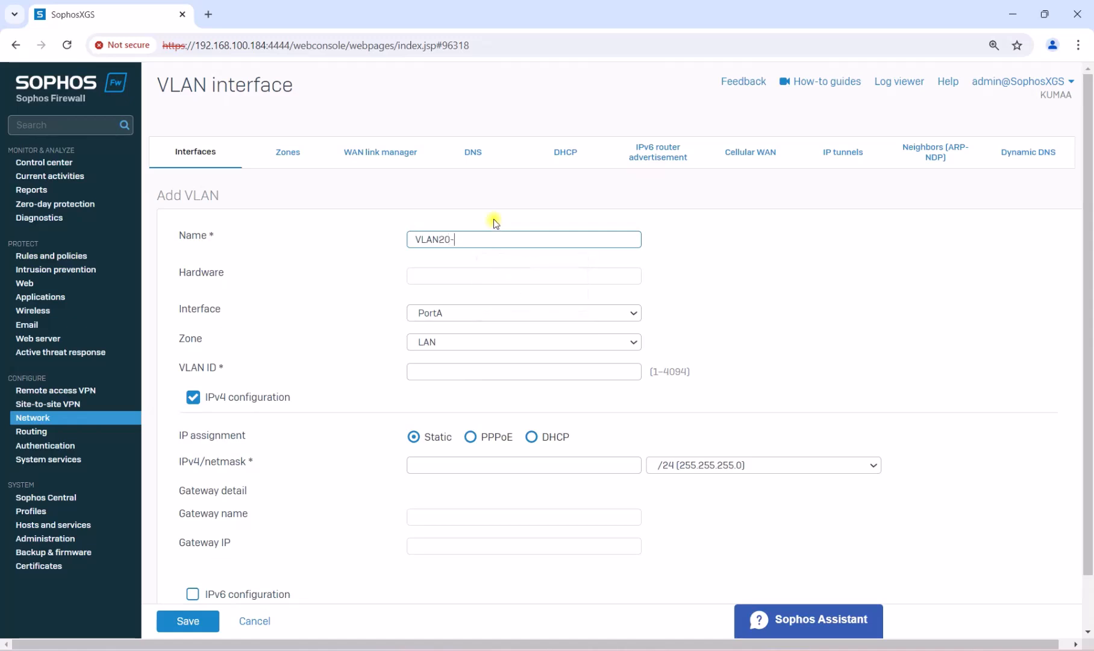
pyautogui.press('BackSpace')
pyautogui.write('-Staff')
# Select PortA as the parent interface for VLAN20-Staff and keep its zone as LAN
pyautogui.click(436, 313)
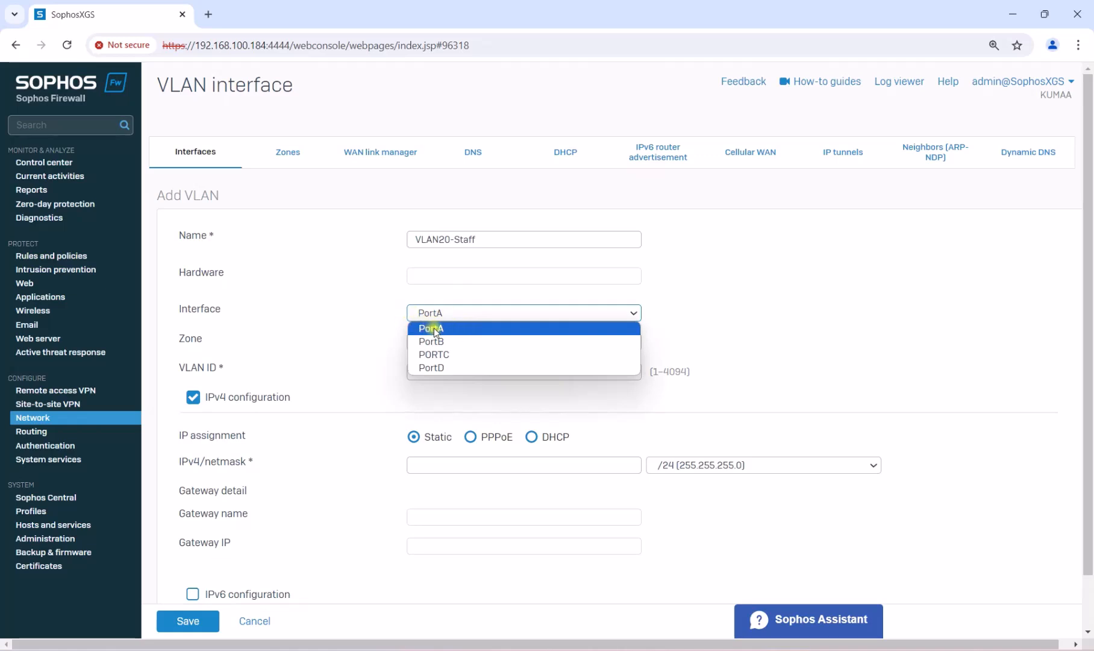
pyautogui.click(433, 327)
pyautogui.click(485, 340)
pyautogui.click(486, 341)
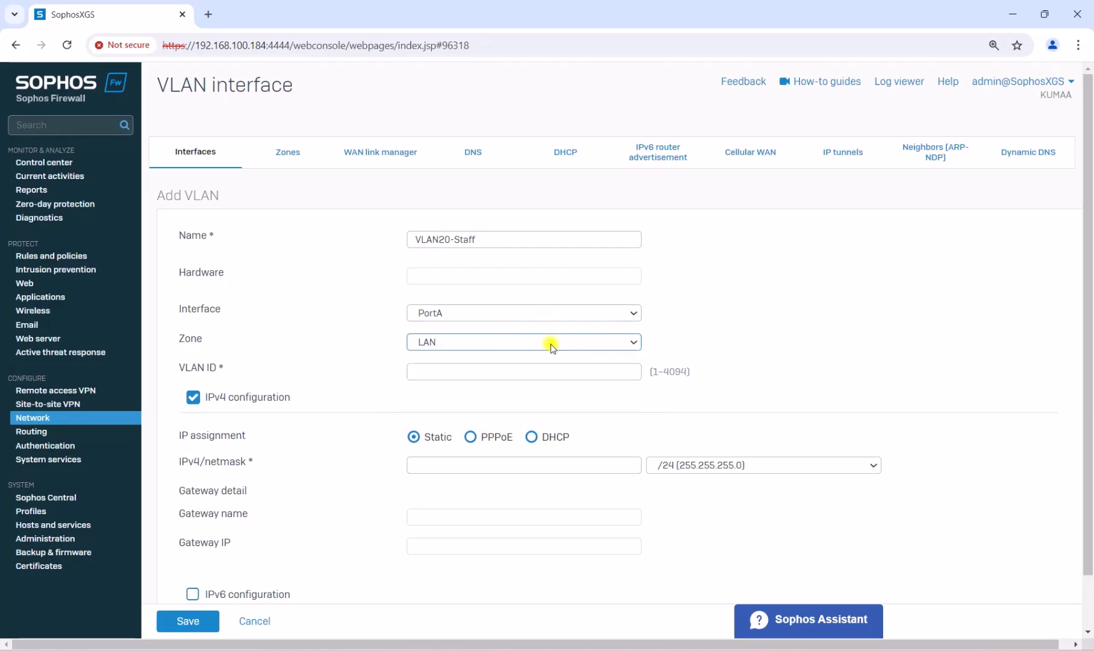
# Set the VLAN ID of the VLAN20-Staff interface to 20
pyautogui.scroll(-1, 482, 326)
pyautogui.click(479, 312)
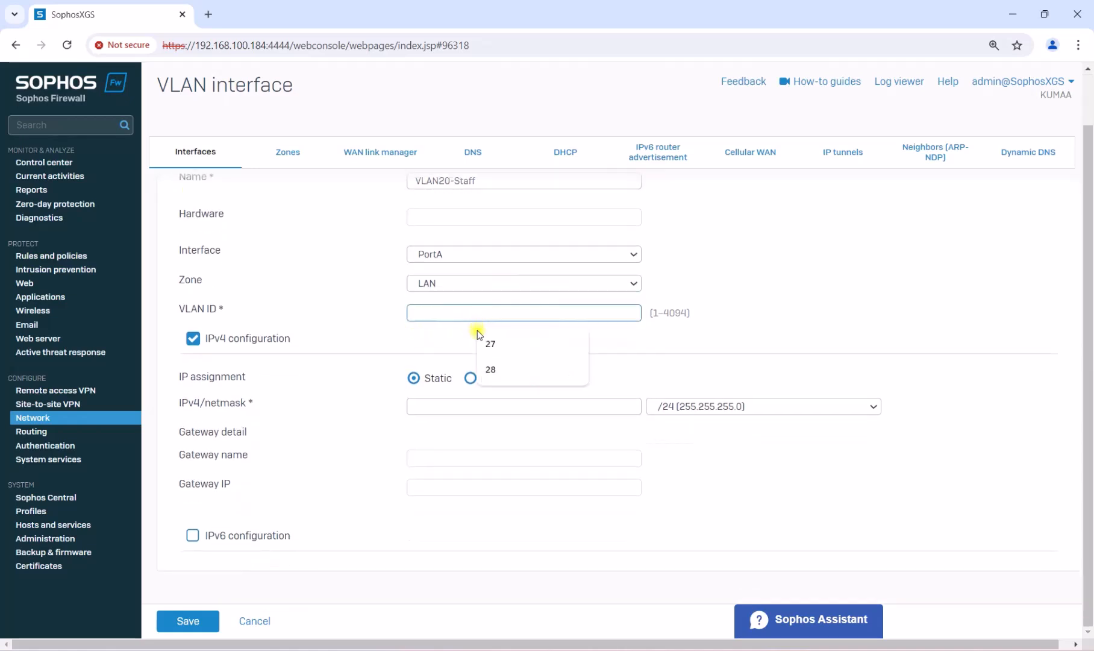
pyautogui.write('20')
# Set the static IPv4 address of the VLAN20-Staff interface to 172.16.16.16 with the /24 netmask
pyautogui.scroll(1, 544, 336)
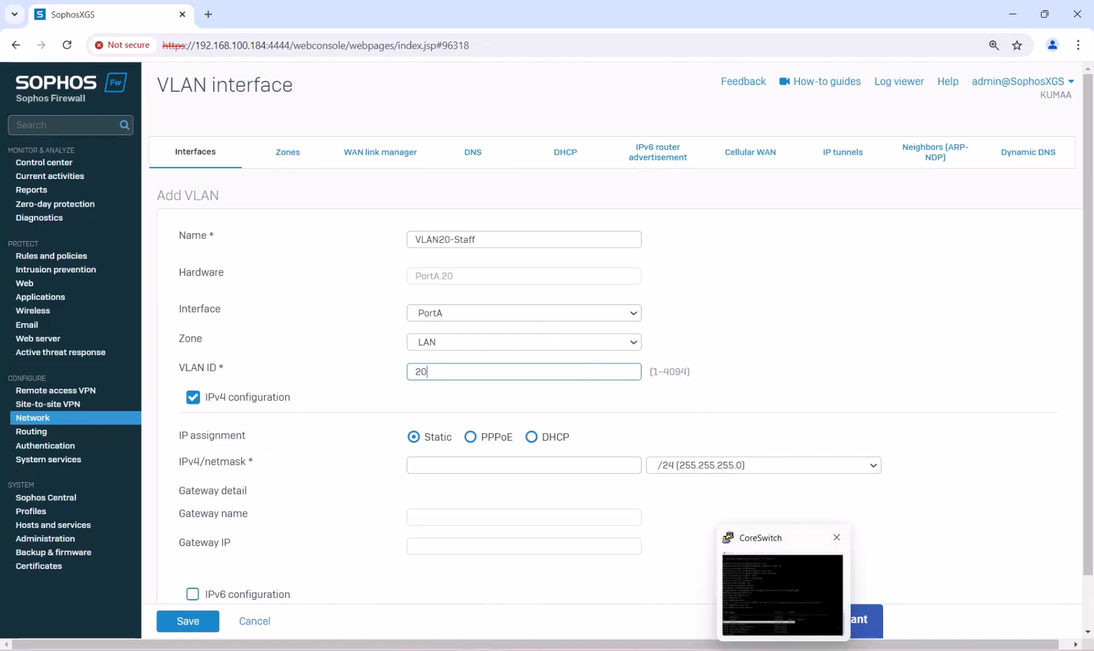
pyautogui.scroll(-1, 596, 379)
pyautogui.click(436, 407)
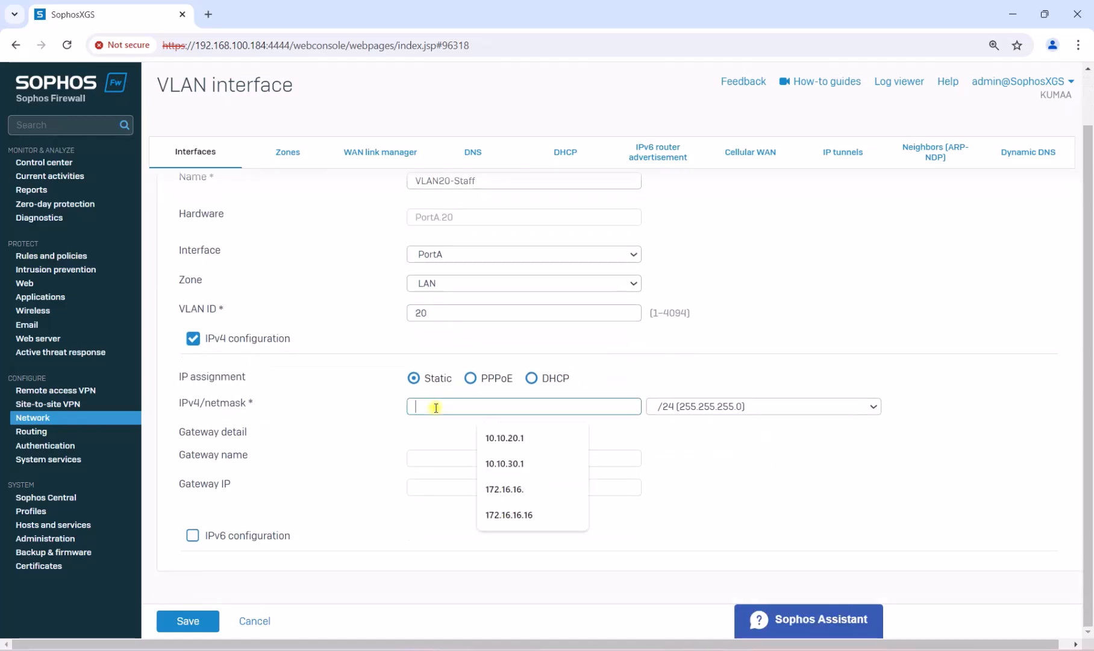
pyautogui.write('172.16.16.16')
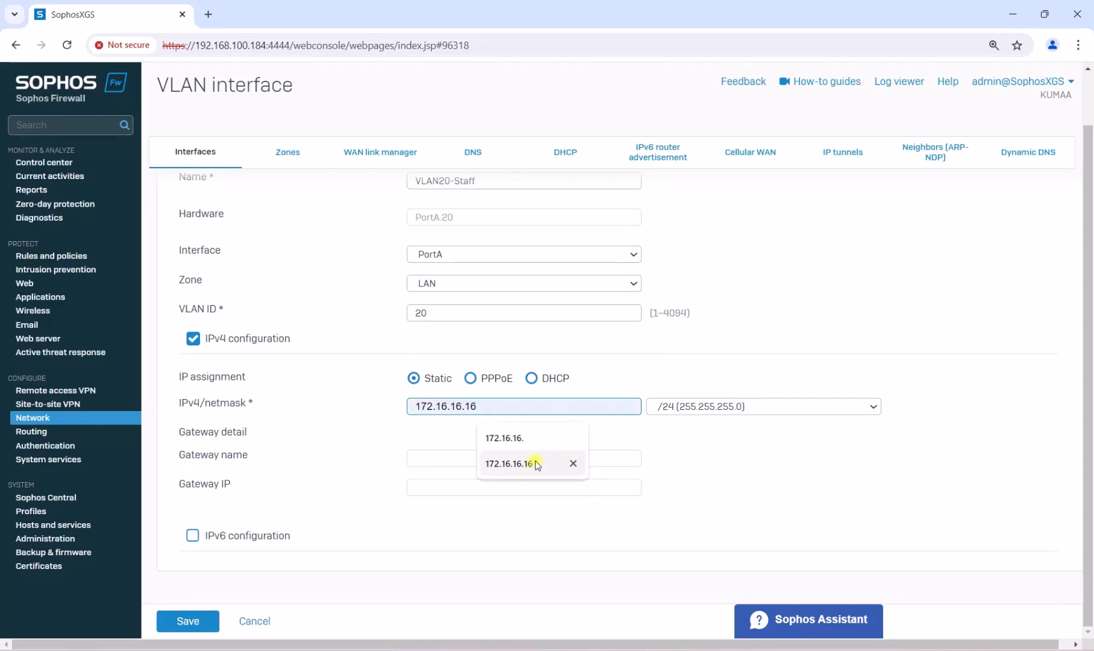
pyautogui.click(530, 461)
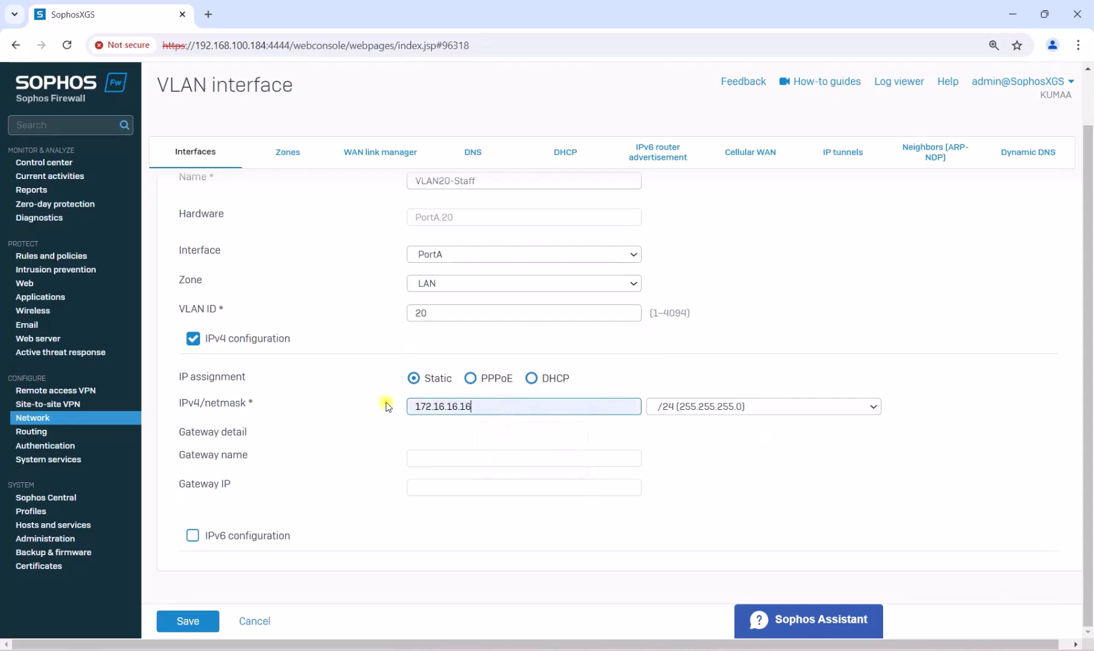
# Save the VLAN20-Staff interface and filter the interface list to show only VLAN interfaces
pyautogui.moveTo(474, 406); pyautogui.dragTo(350, 404)
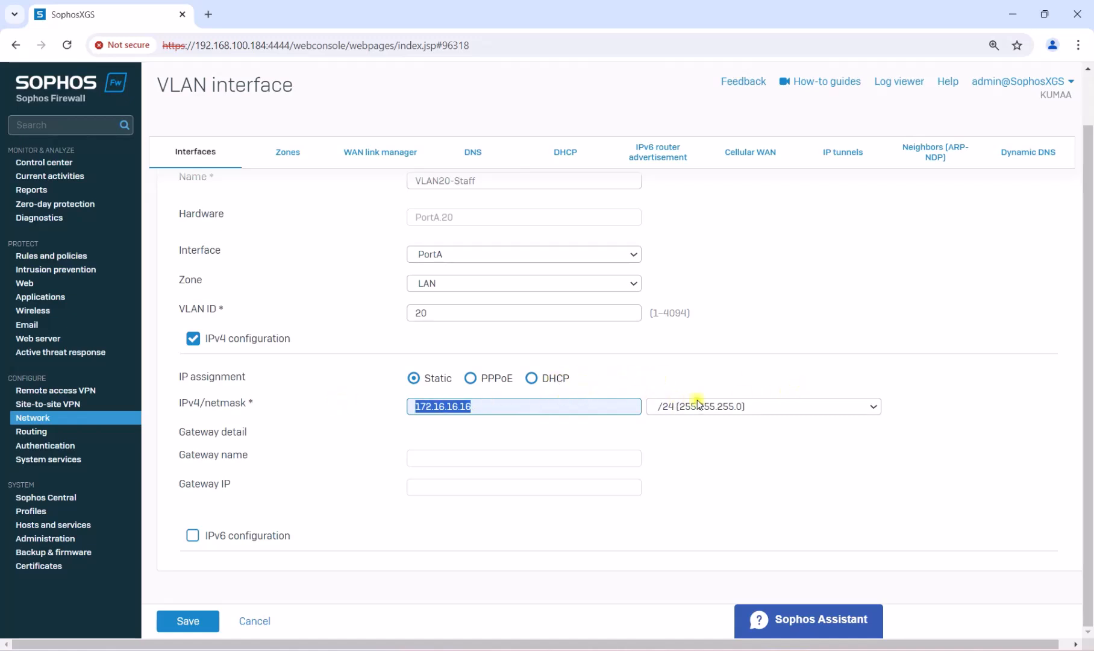
pyautogui.click(184, 619)
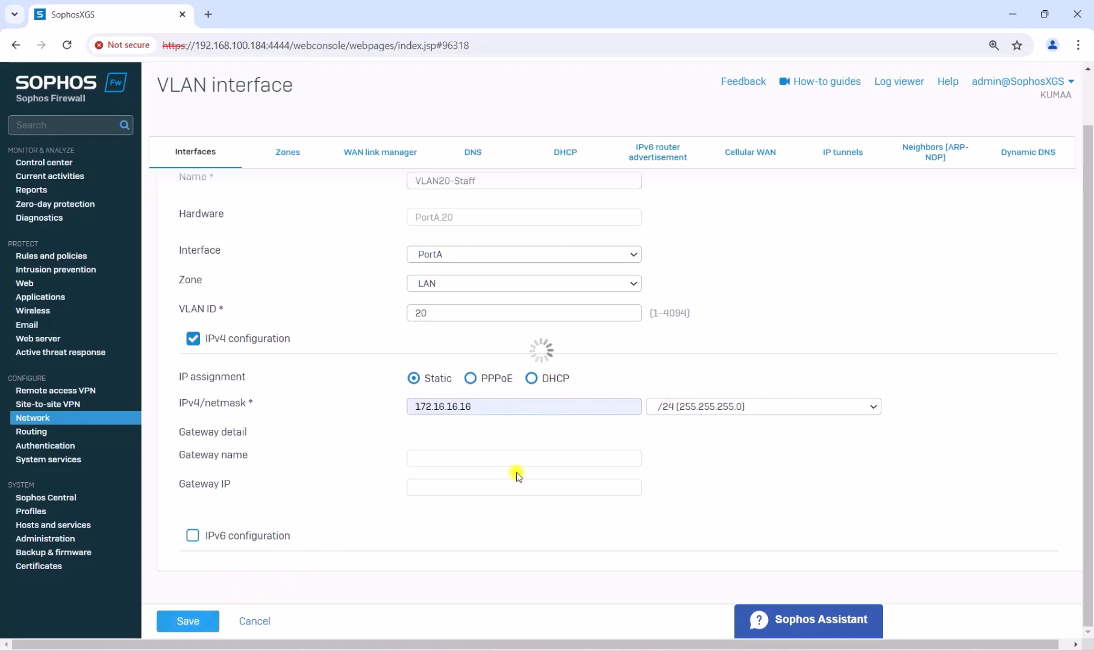
pyautogui.click(221, 204)
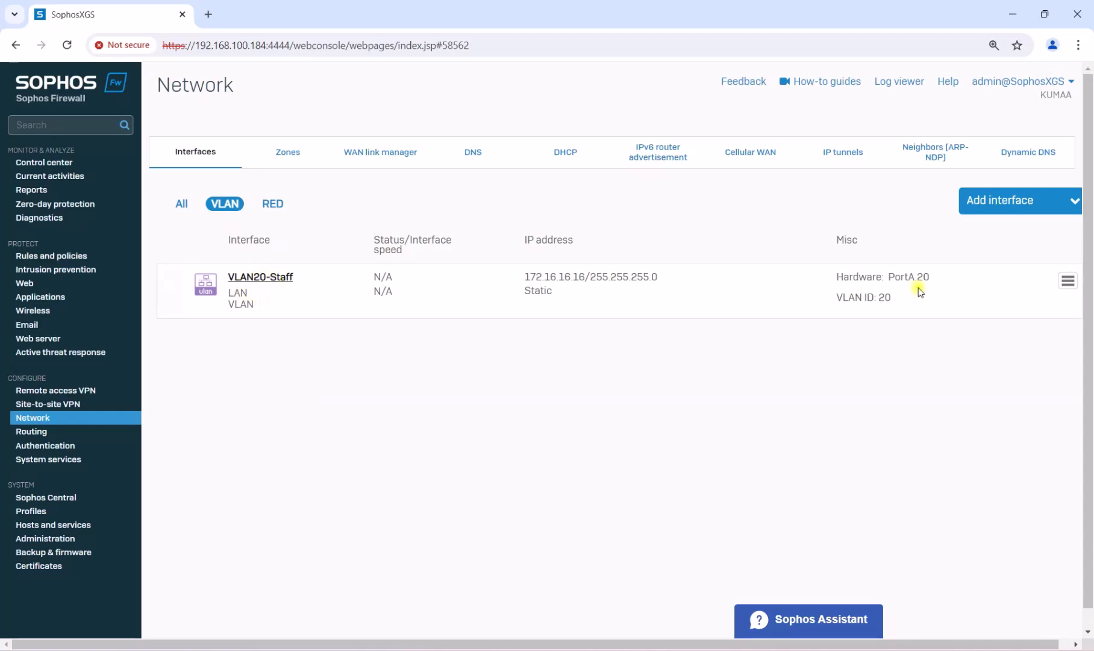
# Start adding another VLAN interface on the firewall and name it VLAN30-Visitor
pyautogui.click(1002, 201)
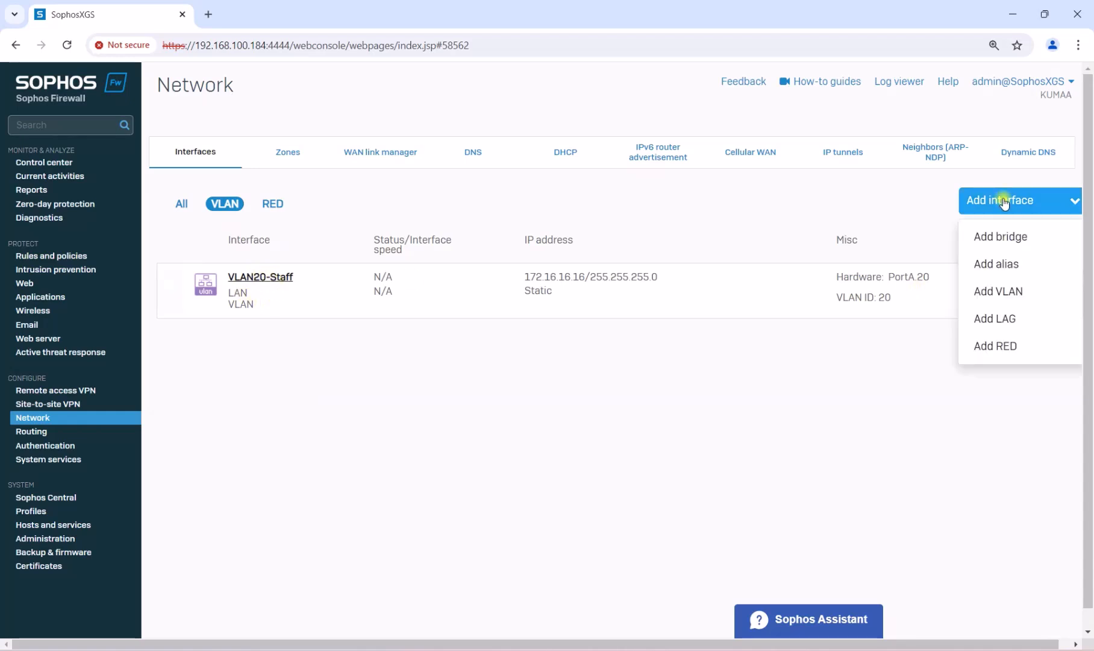
pyautogui.click(1012, 289)
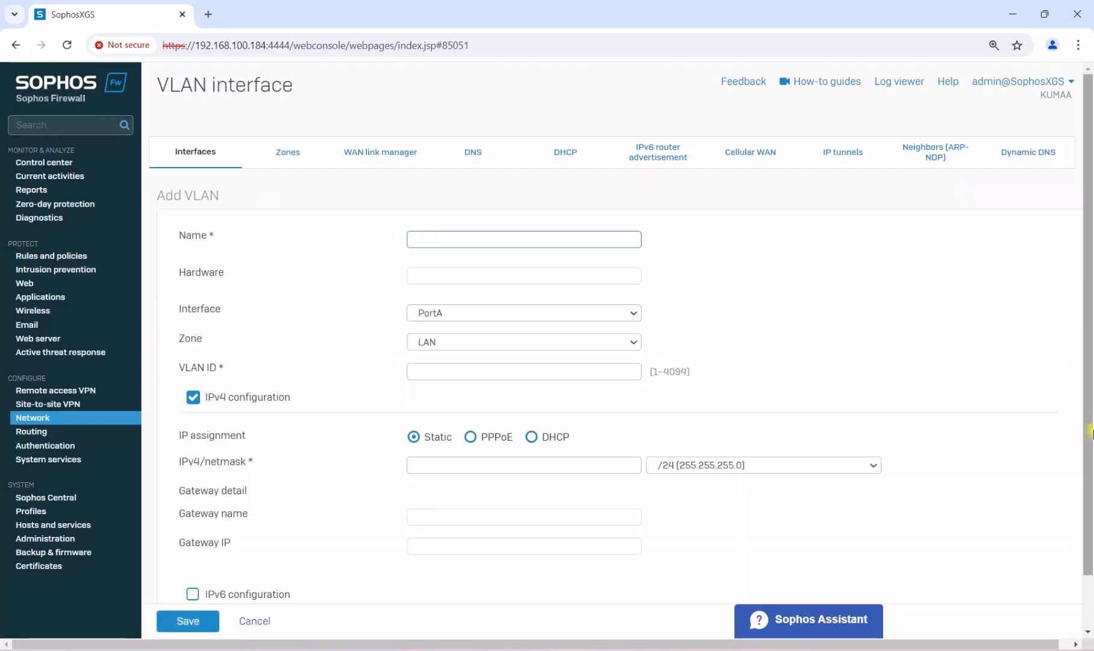
pyautogui.write('VLAN30-Visitor')
# Assign the VLAN30-Visitor interface to PortA in the LAN zone with VLAN ID 30
pyautogui.click(485, 316)
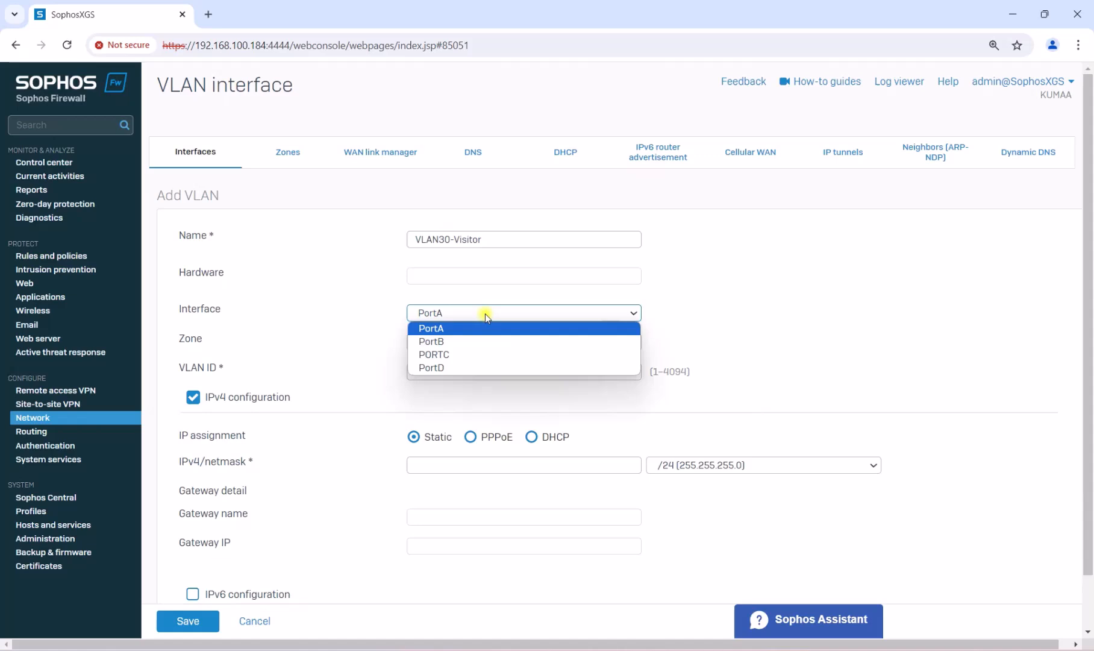
pyautogui.click(437, 327)
pyautogui.click(445, 345)
pyautogui.click(453, 354)
pyautogui.click(457, 372)
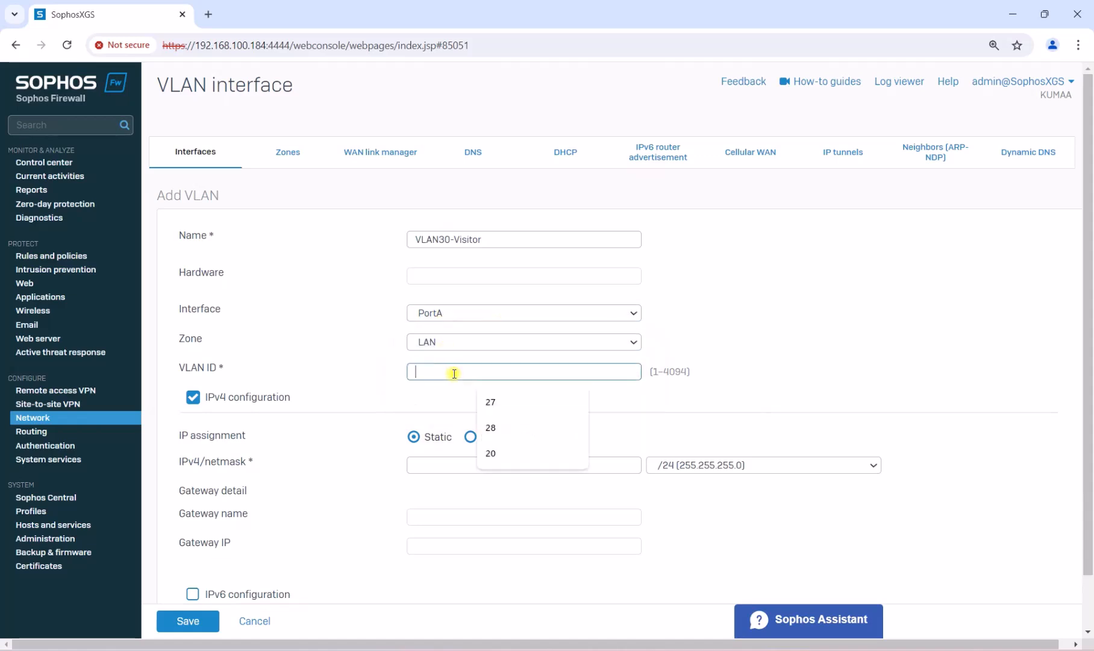
pyautogui.write('30')
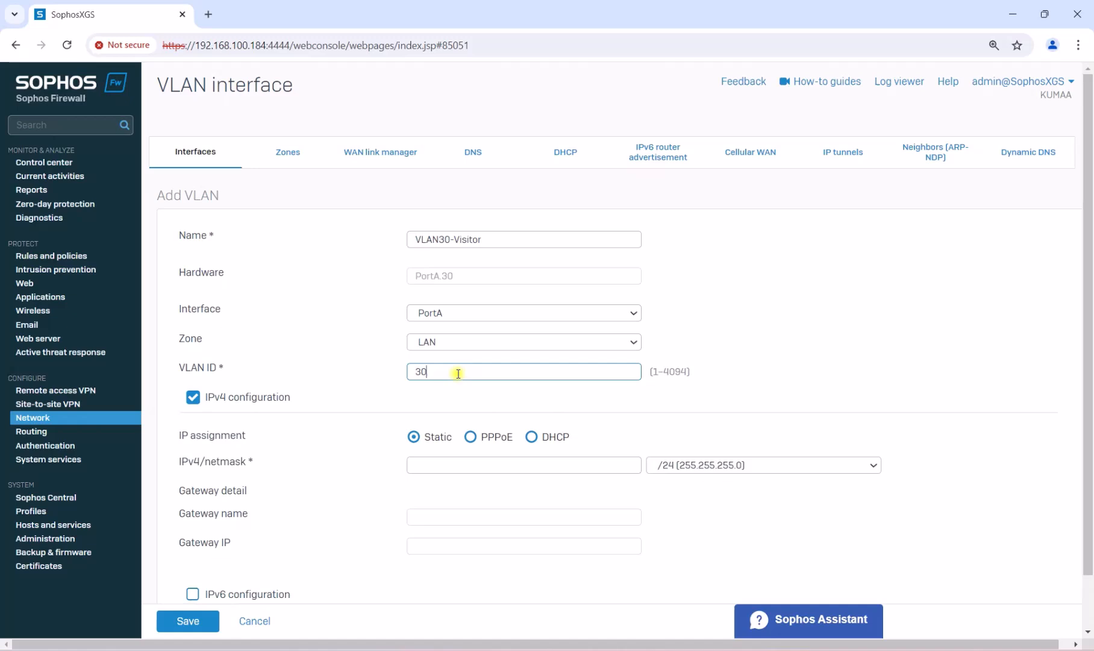
# Set the static IPv4 address of VLAN30-Visitor to 10.10.30.30 with the /24 netmask and save the interface
pyautogui.scroll(-1, 452, 362)
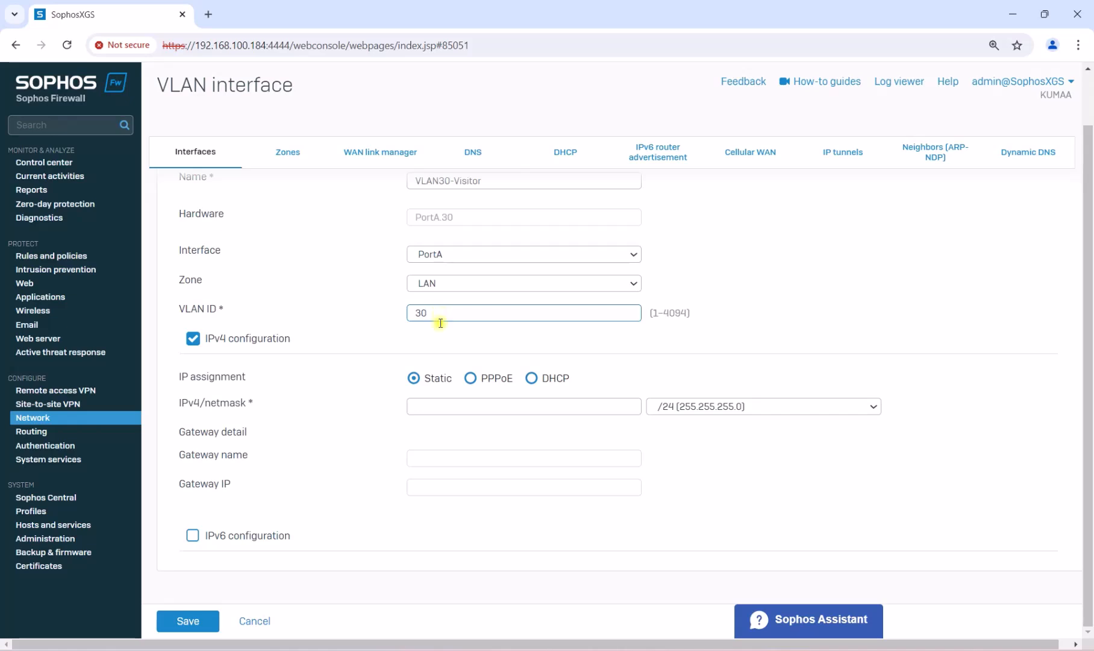
pyautogui.click(435, 407)
pyautogui.write('10')
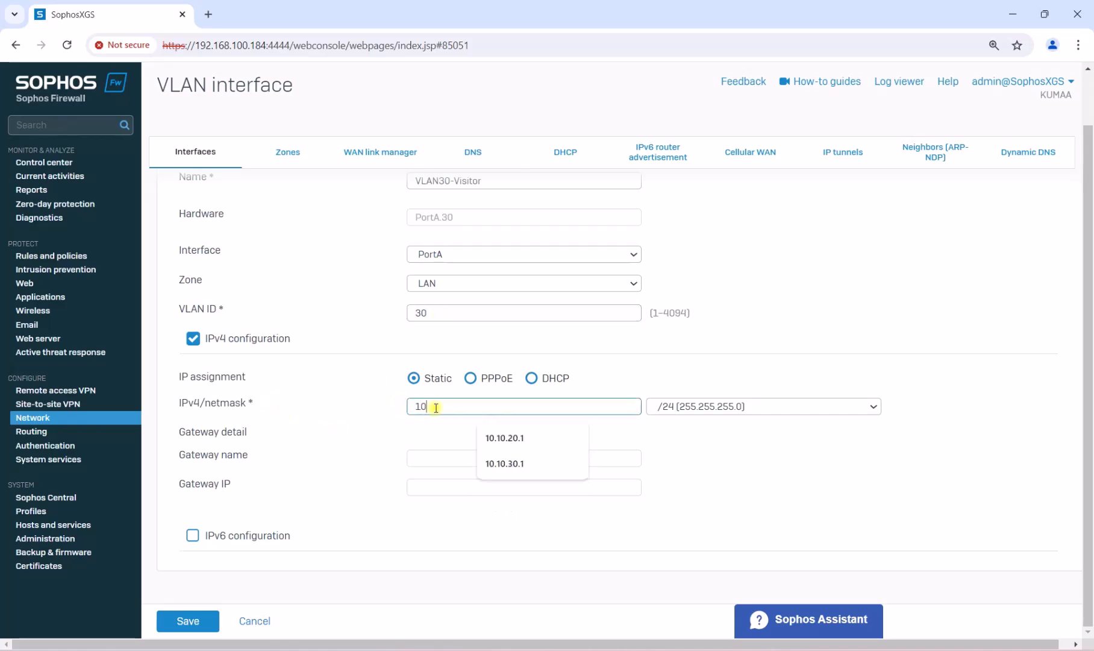
pyautogui.write('.10.30')
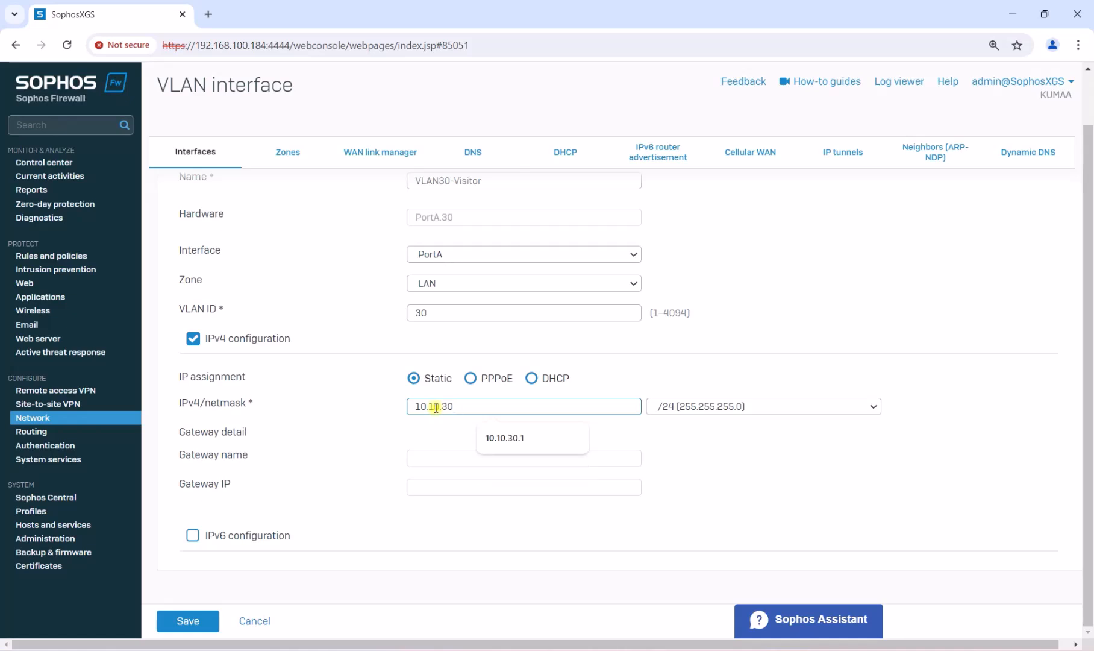
pyautogui.write('.1')
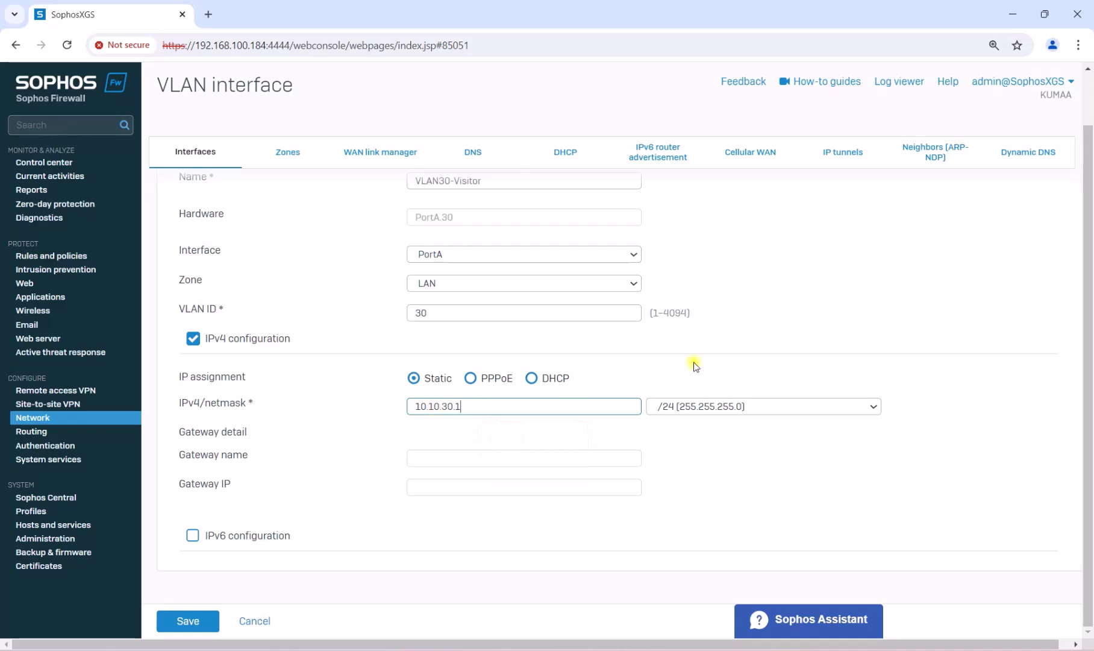
pyautogui.click(470, 406)
pyautogui.press('BackSpace')
pyautogui.write('30')
pyautogui.click(183, 620)
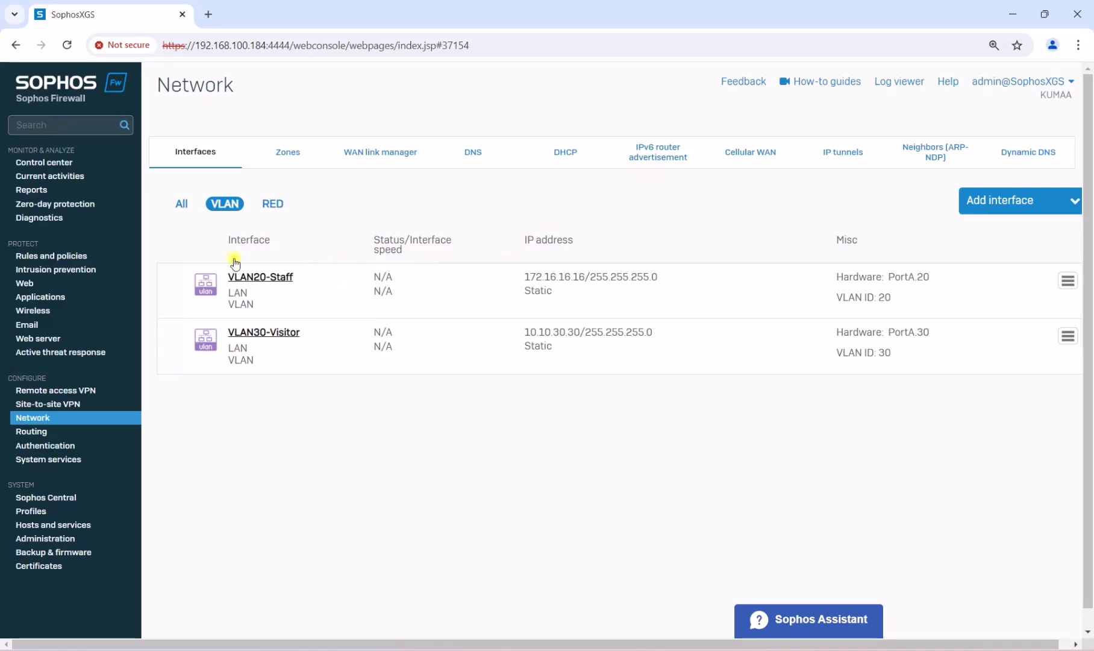
# Start adding an IPv4 DHCP server on the firewall and name it DHCP_Staff
pyautogui.click(565, 158)
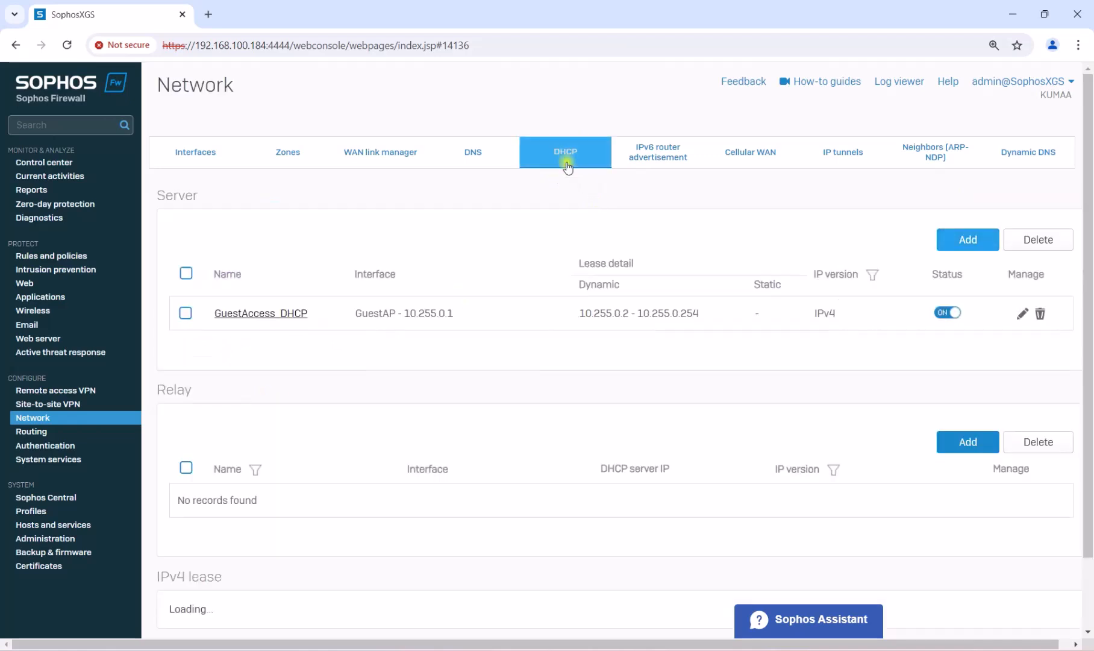
pyautogui.click(962, 244)
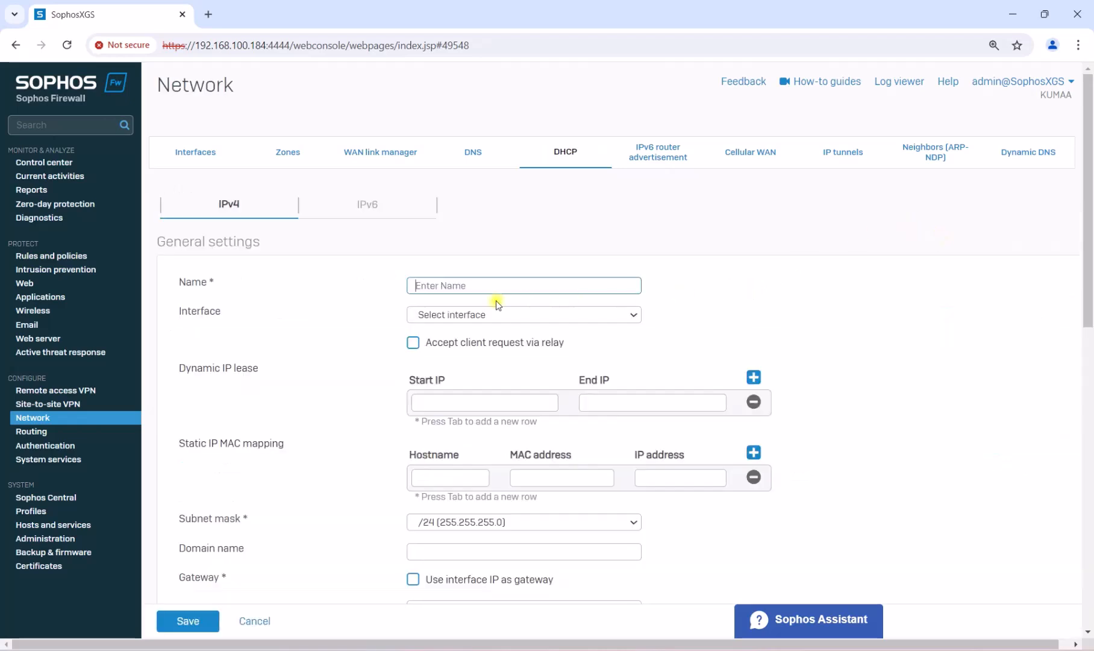
pyautogui.write('Sta')
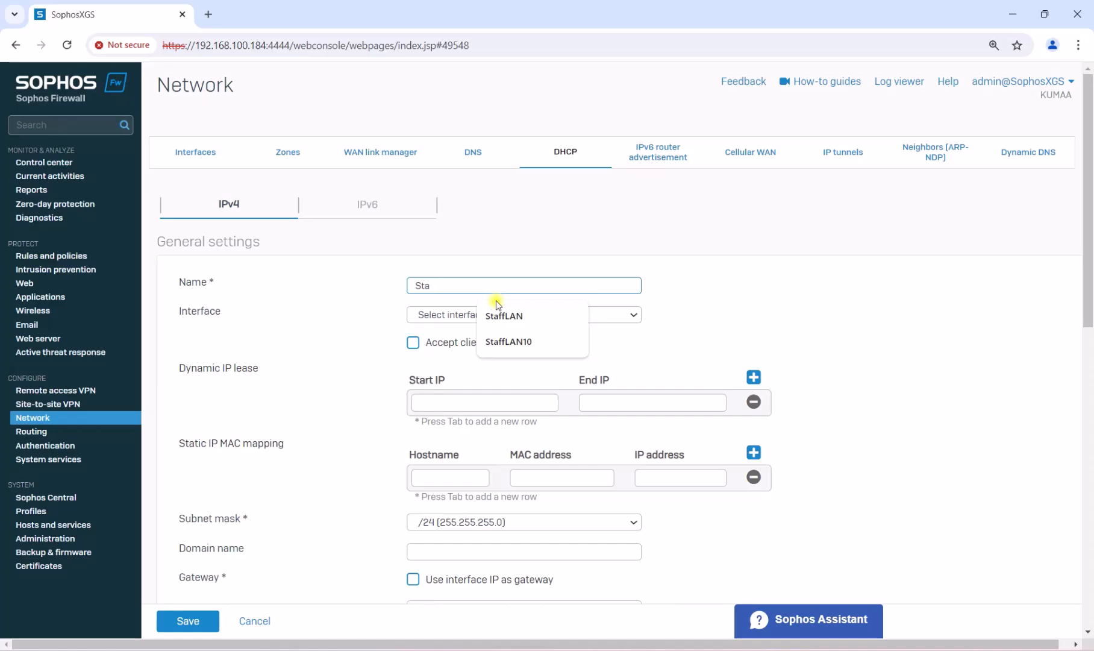
pyautogui.press('BackSpace')
pyautogui.press('BackSpace')
pyautogui.press('BackSpace')
pyautogui.write('DH')
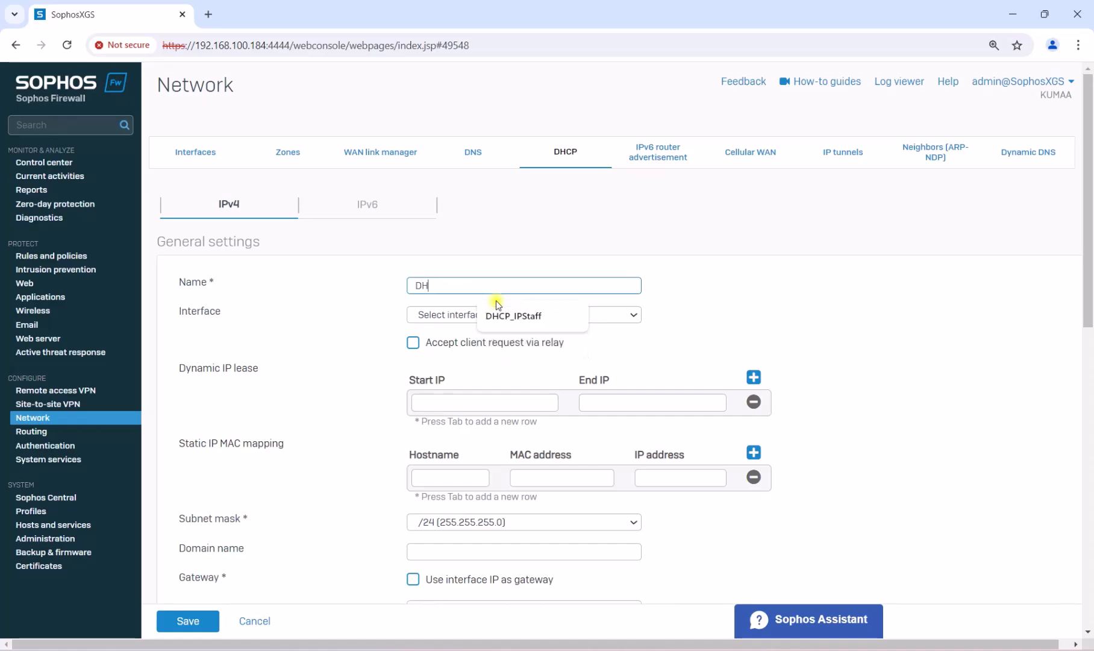
pyautogui.write('CP_St')
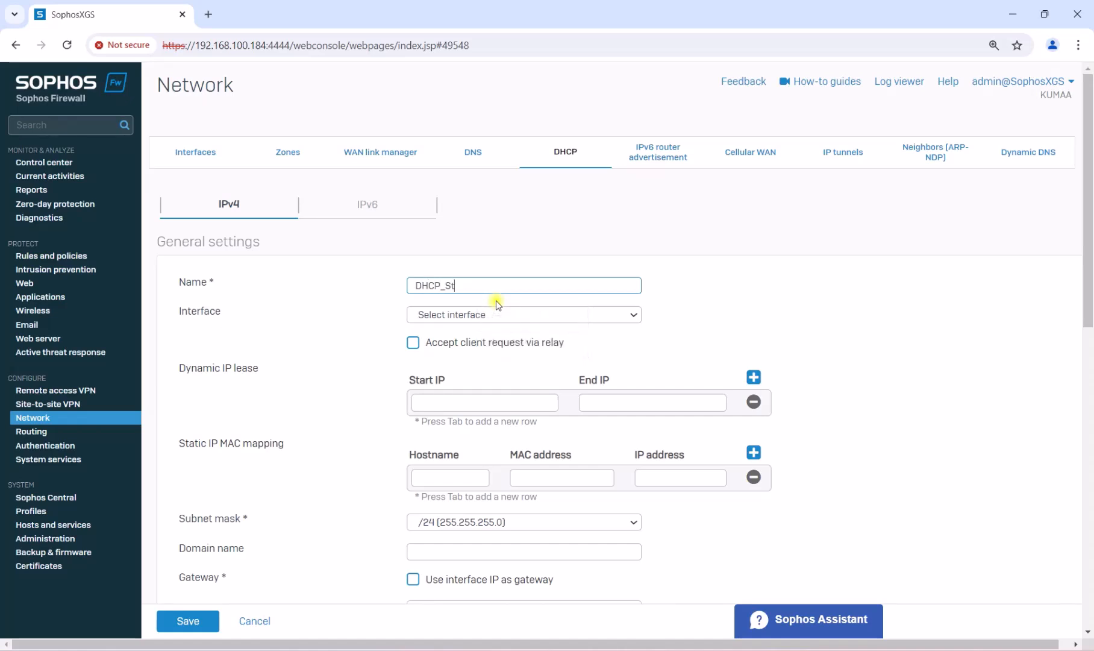
pyautogui.write('aff')
# Bind the DHCP_Staff server to the VLAN20-Staff interface
pyautogui.scroll(-1, 499, 301)
pyautogui.click(504, 244)
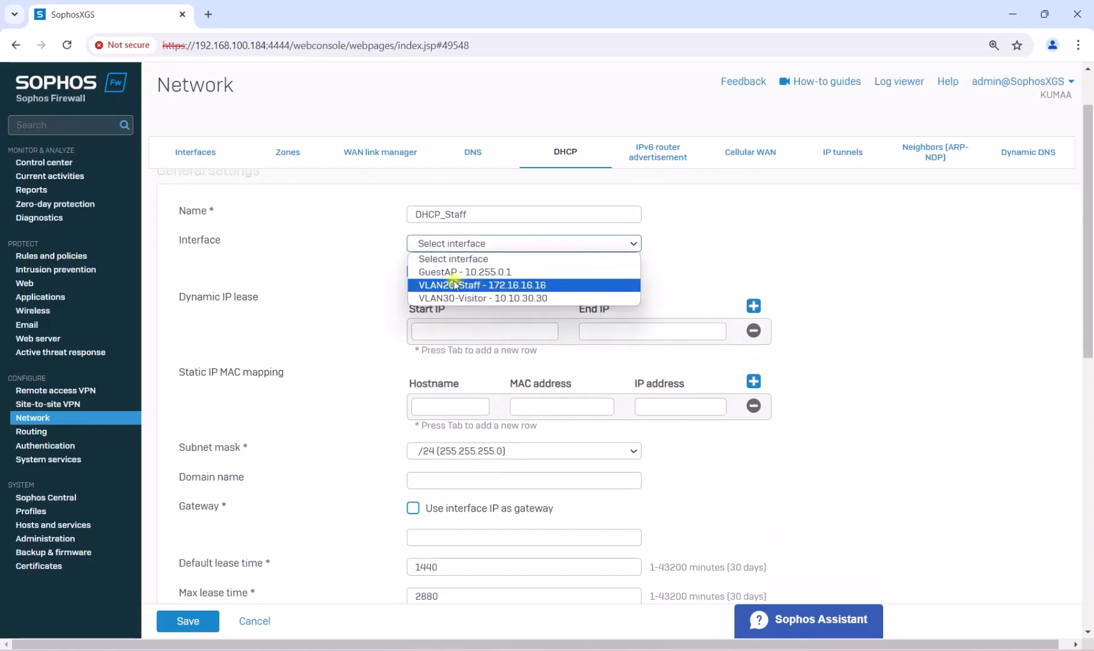
pyautogui.click(488, 285)
# Set the dynamic IP lease range of DHCP_Staff from 172.16.16.50 to 172.16.16.254
pyautogui.scroll(-1, 552, 258)
pyautogui.click(552, 258)
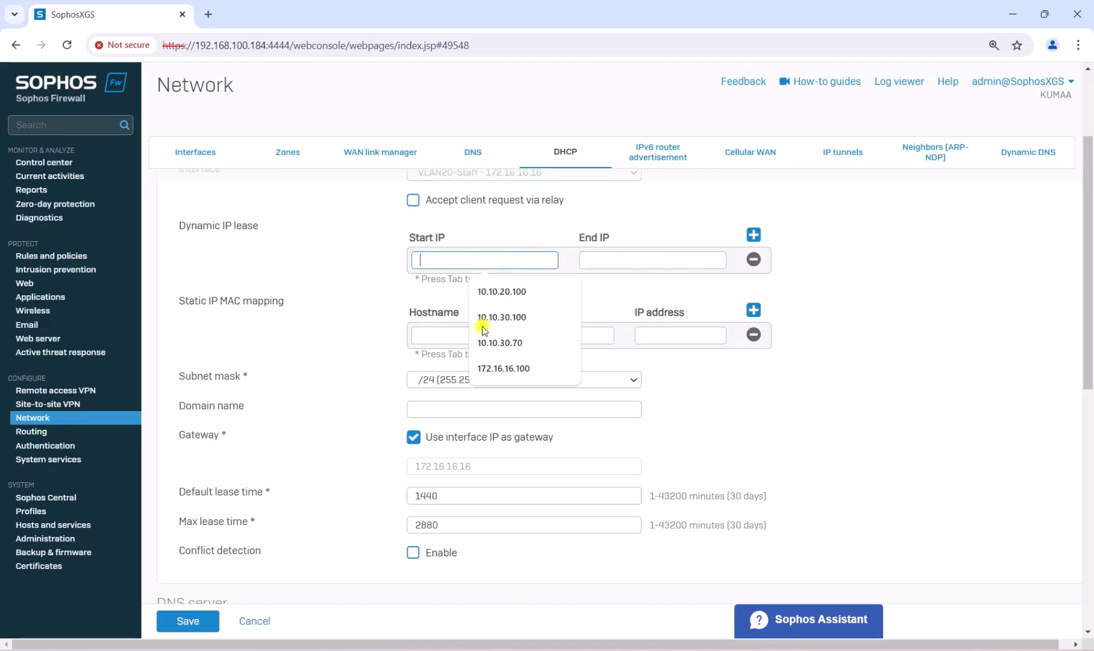
pyautogui.click(512, 368)
pyautogui.moveTo(482, 330); pyautogui.dragTo(360, 323)
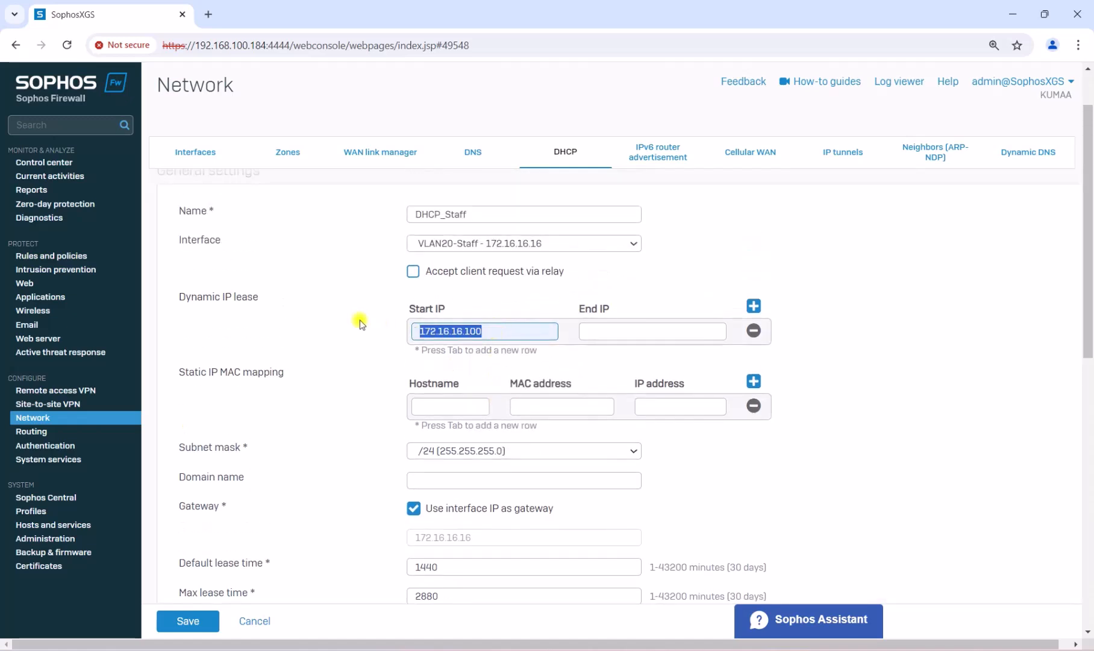
pyautogui.click(491, 329)
pyautogui.press('BackSpace')
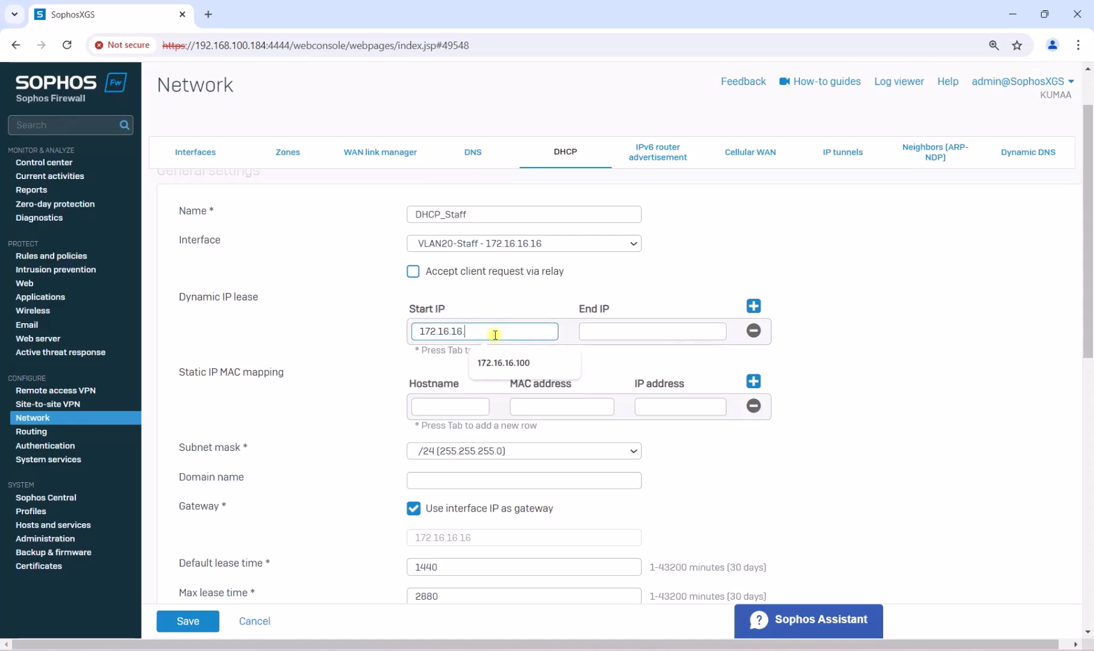
pyautogui.write('50')
pyautogui.click(607, 330)
pyautogui.write('1')
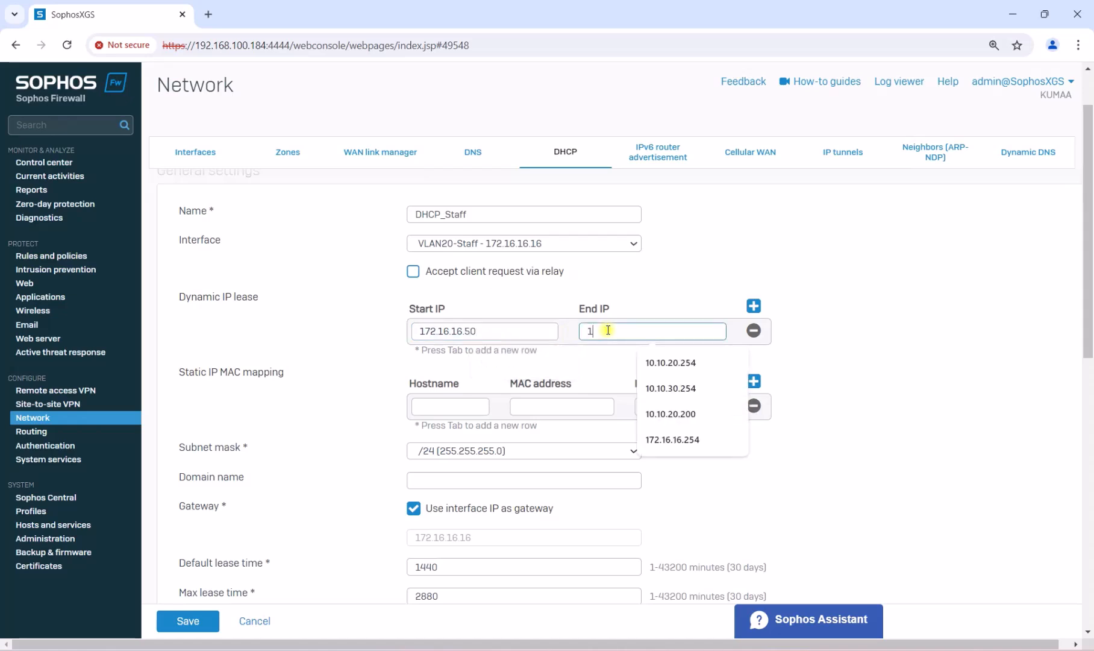
pyautogui.write('72.16.16.254')
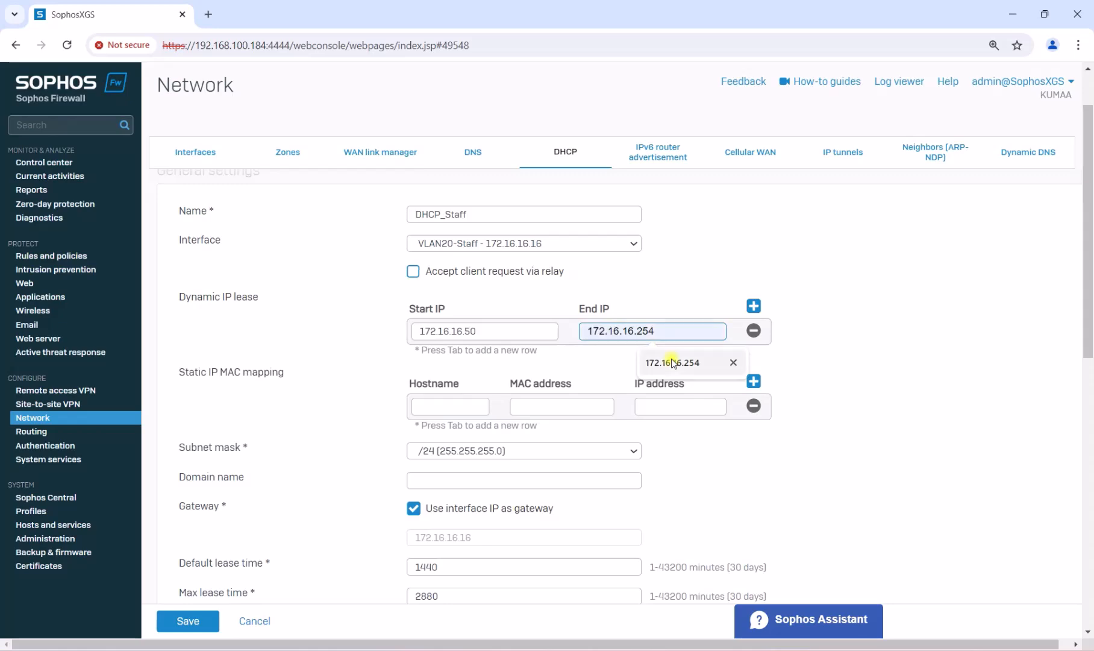
pyautogui.click(672, 362)
# Keep the /24 subnet mask for DHCP_Staff and enable conflict detection
pyautogui.scroll(-3, 577, 365)
pyautogui.click(449, 291)
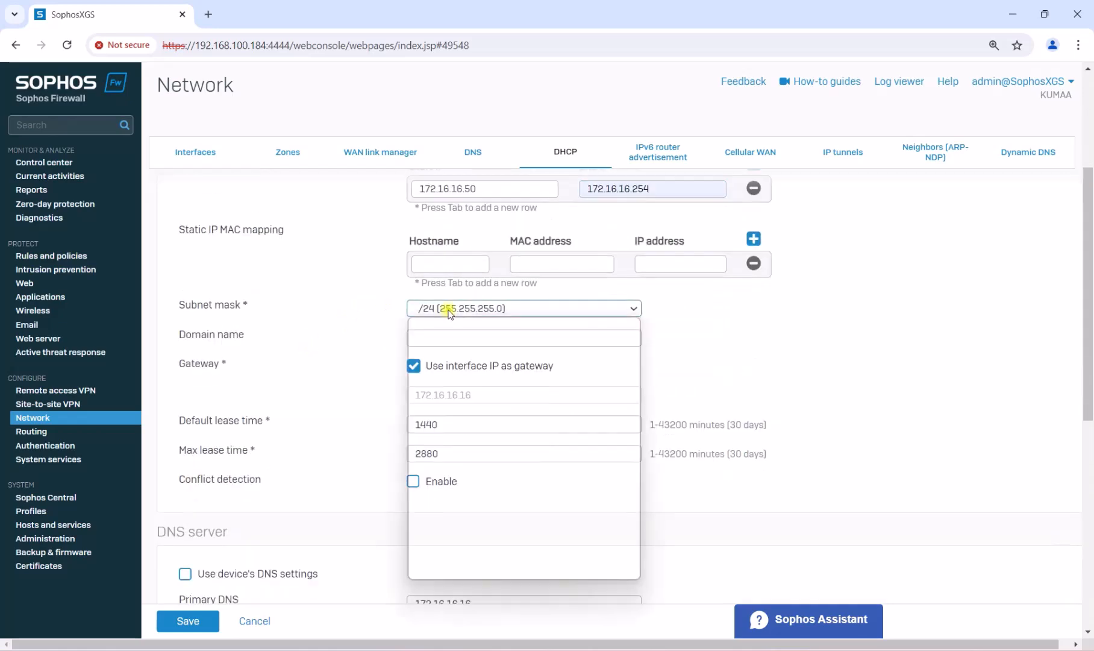
pyautogui.click(448, 291)
pyautogui.scroll(-1, 519, 351)
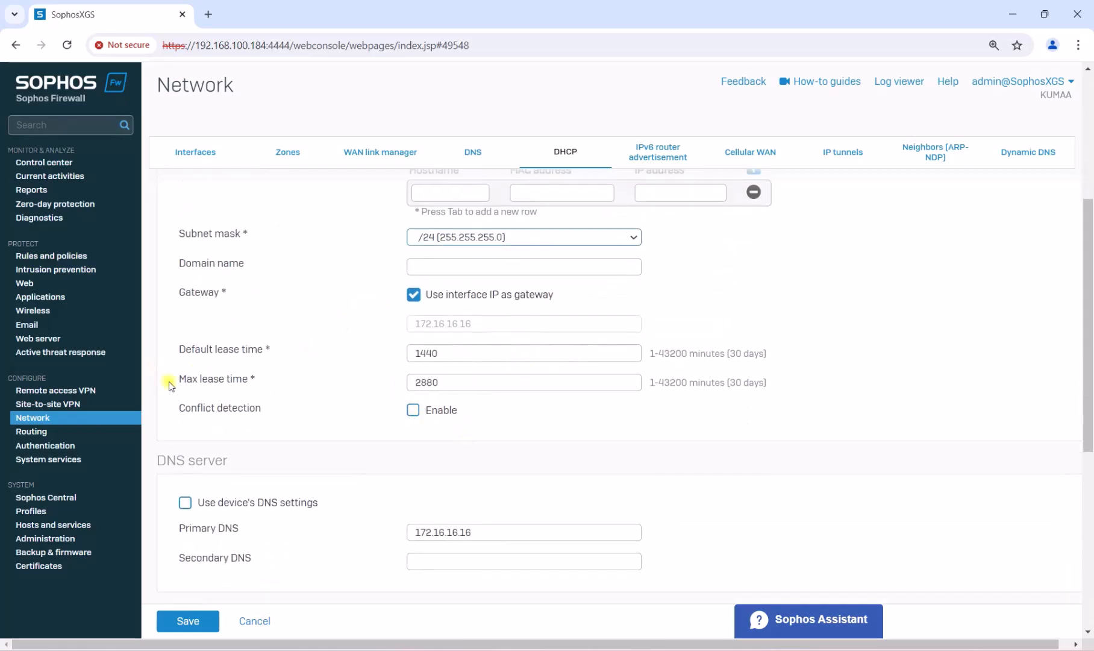
pyautogui.moveTo(286, 412); pyautogui.dragTo(406, 418)
pyautogui.click(412, 411)
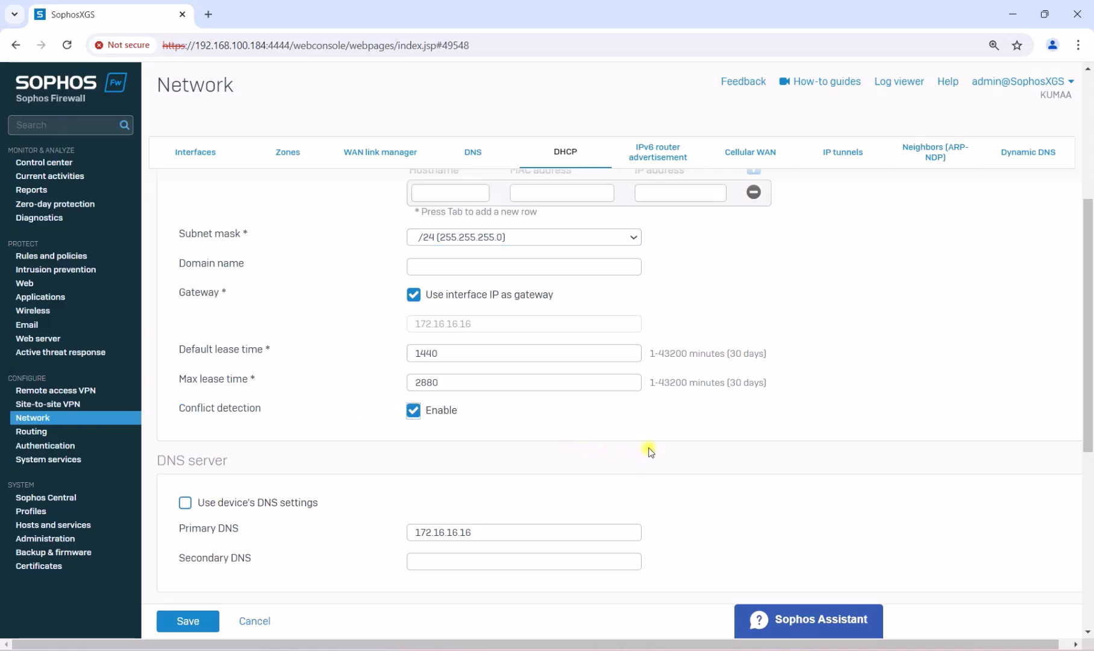
# Set the primary DNS of DHCP_Staff to 192.168.100.1 and the secondary DNS to 8.8.8.8, and save the server
pyautogui.scroll(-3, 334, 399)
pyautogui.scroll(1, 506, 424)
pyautogui.moveTo(486, 456); pyautogui.dragTo(276, 450)
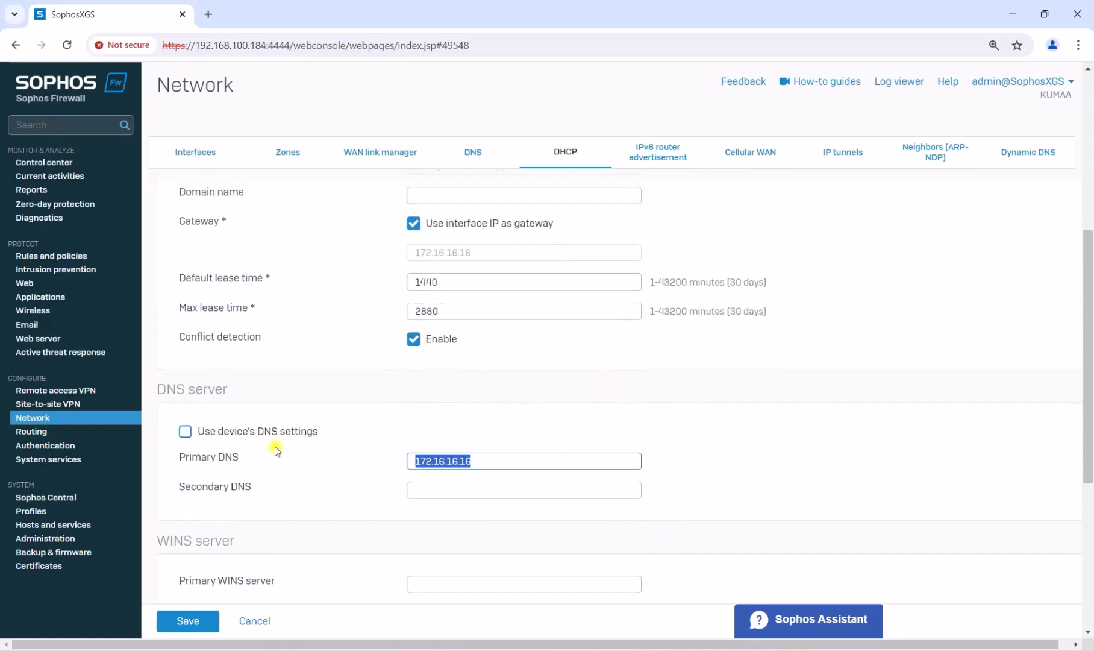
pyautogui.write('192')
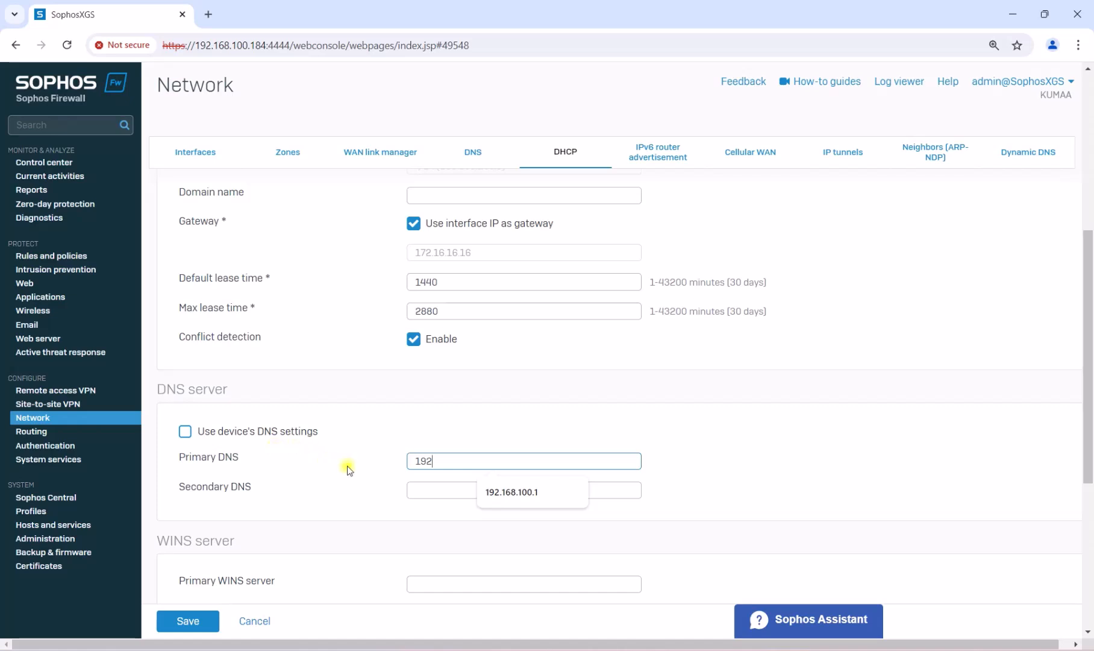
pyautogui.click(533, 492)
pyautogui.click(441, 492)
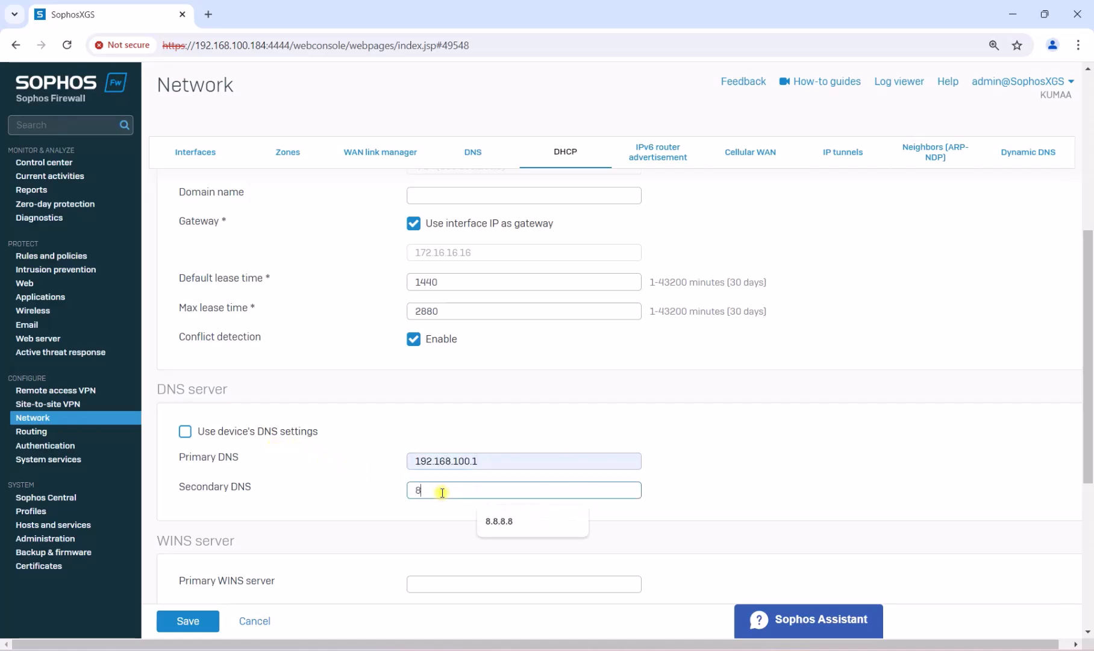
pyautogui.write('8.8.8.8')
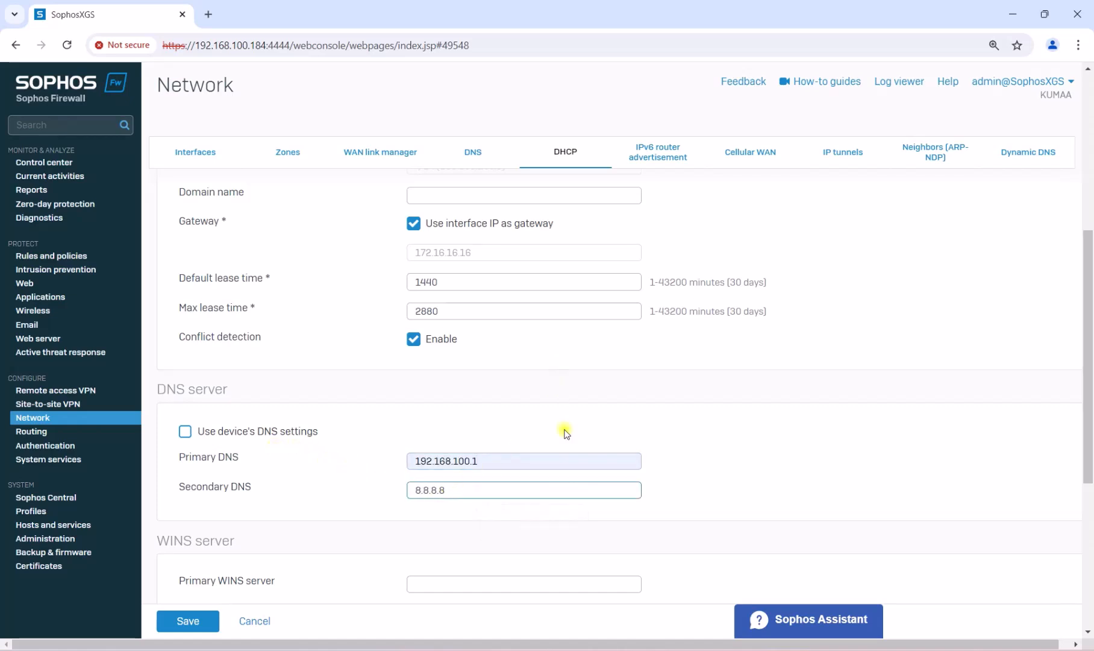
pyautogui.scroll(-5, 563, 431)
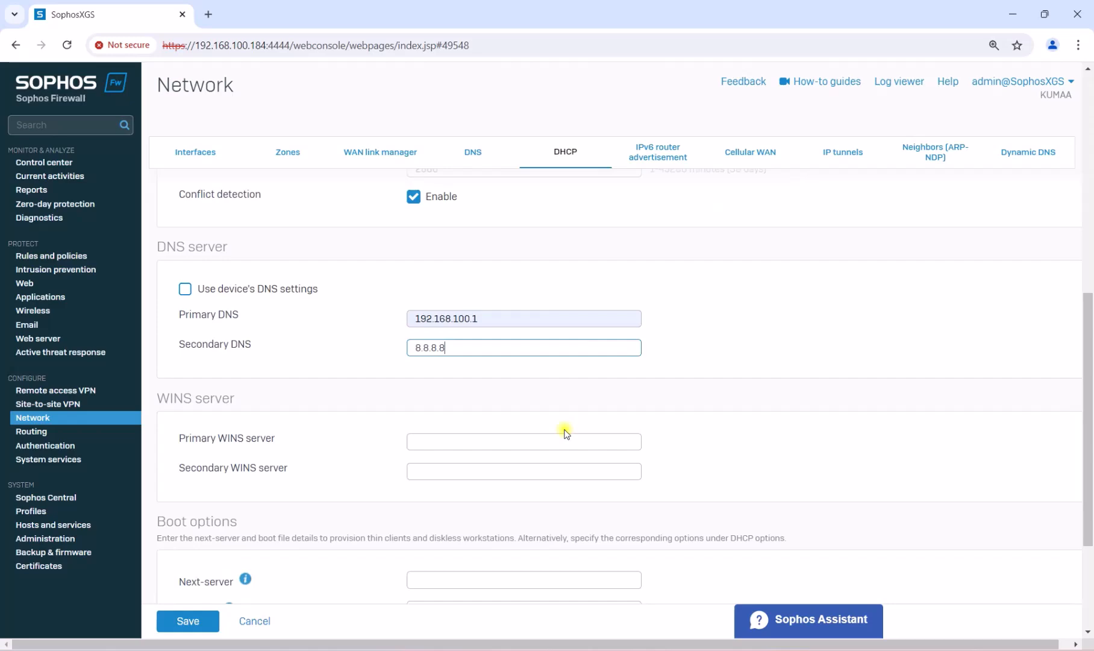
pyautogui.click(187, 621)
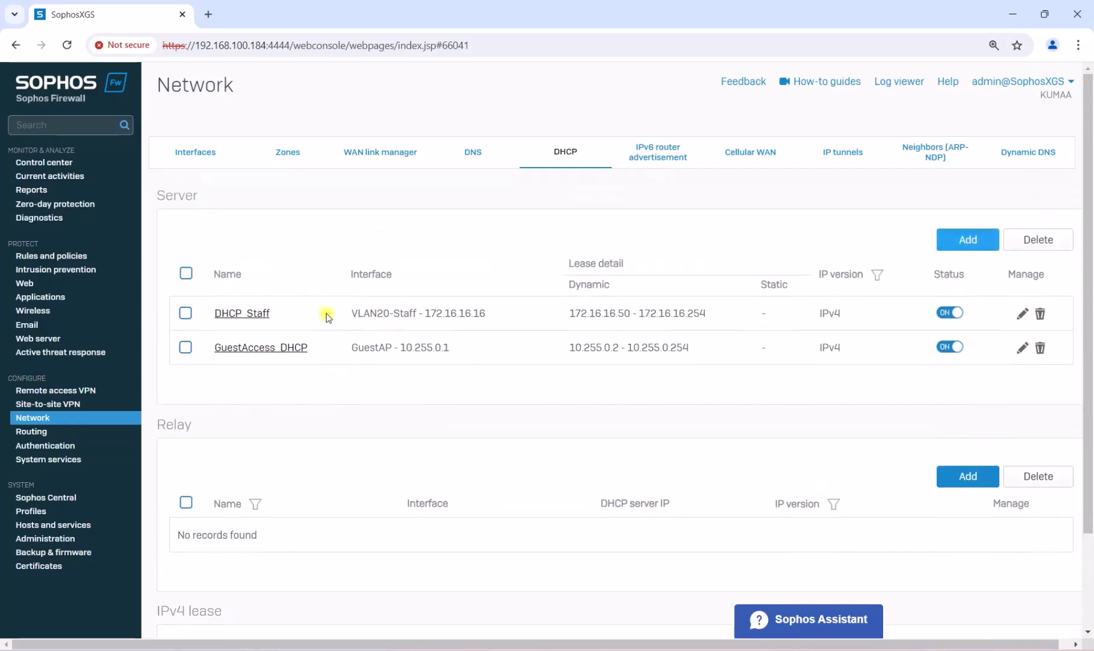
# Add an IPv4 DHCP server named DHCP_Visitor and bind it to the VLAN30-Visitor interface
pyautogui.click(958, 236)
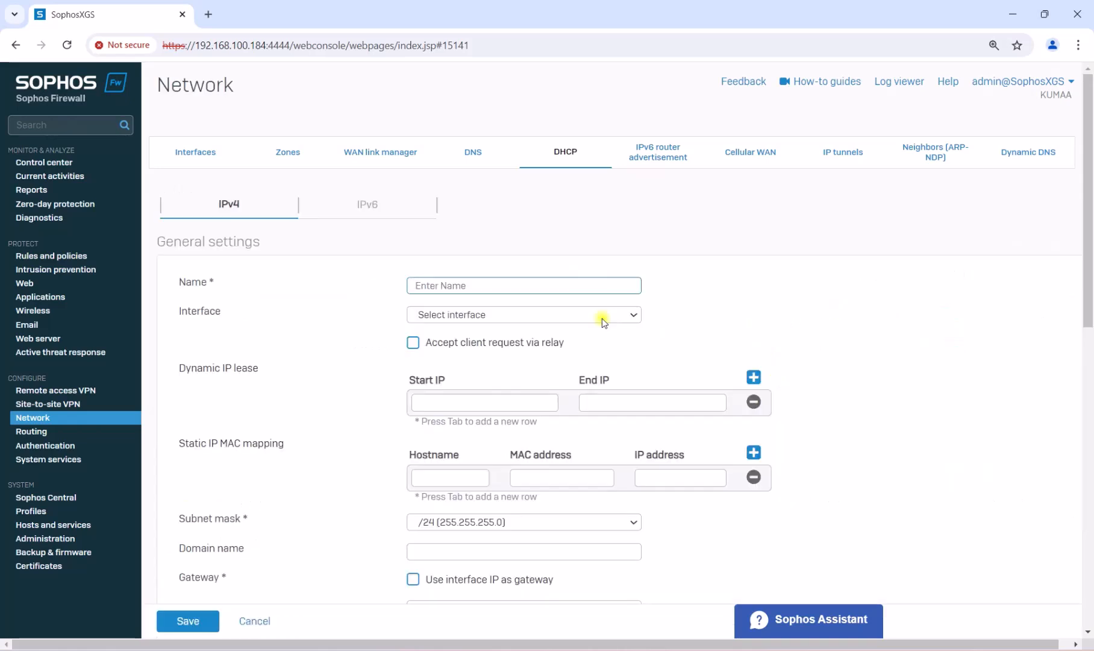
pyautogui.write('DHC')
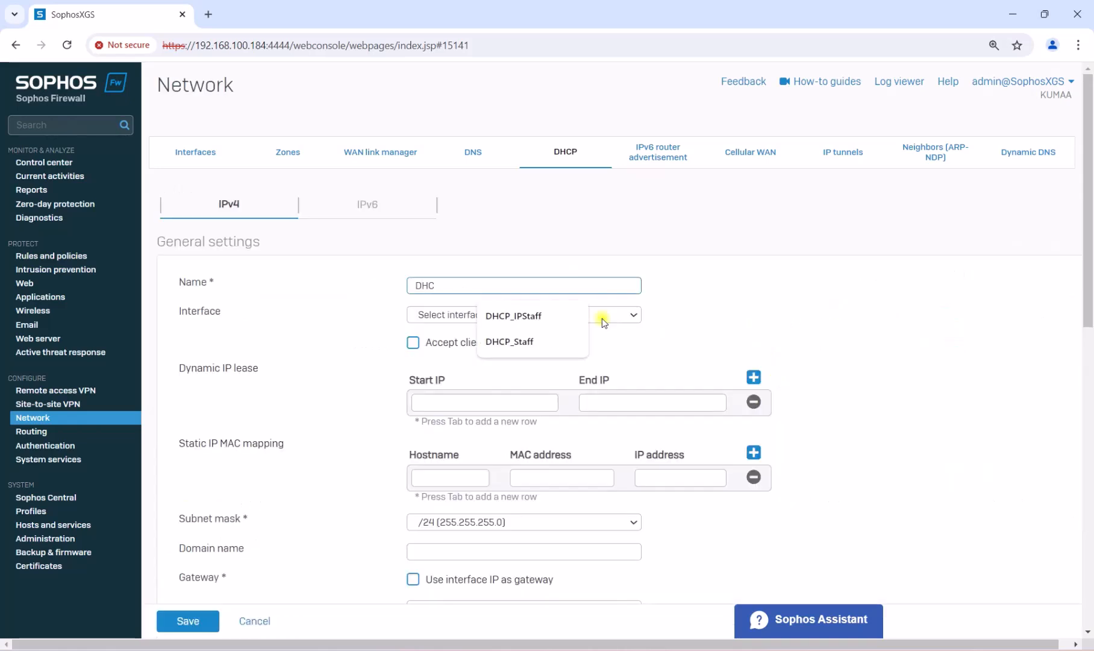
pyautogui.write('P_Vi')
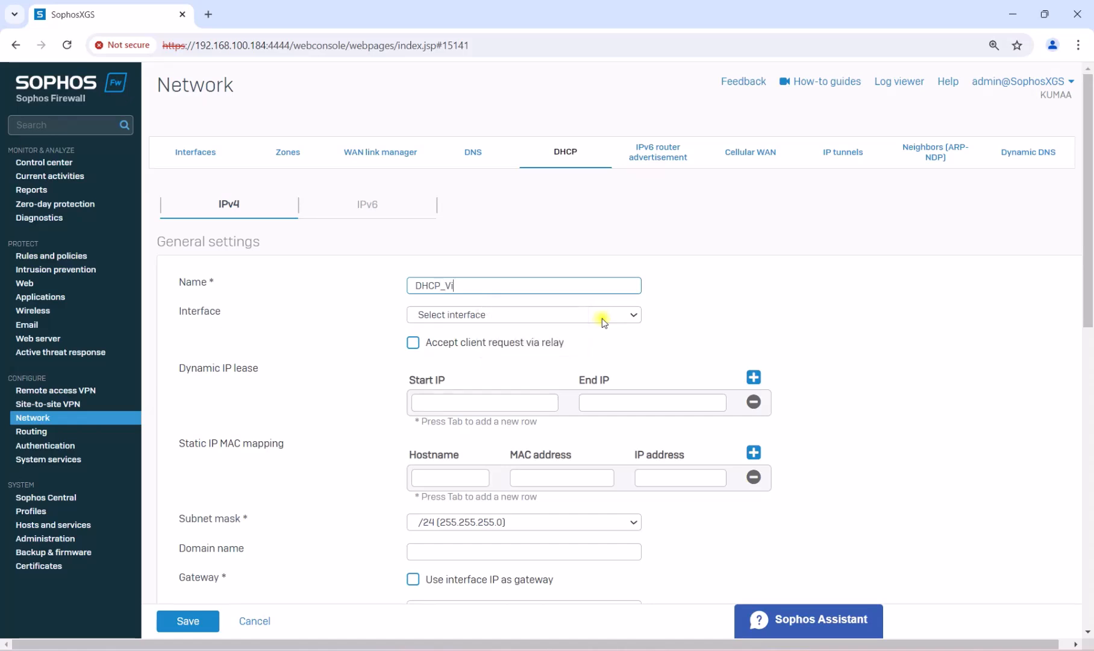
pyautogui.write('sitor')
pyautogui.click(578, 319)
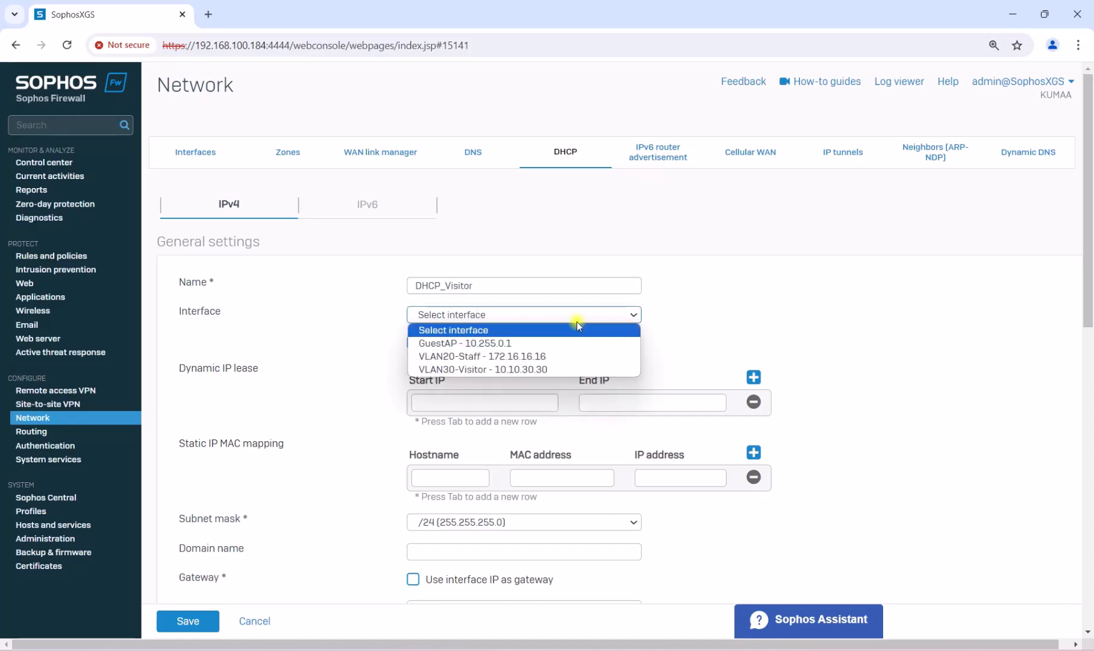
pyautogui.click(440, 369)
# Set the dynamic IP lease range of DHCP_Visitor from 10.10.30.50 to 10.10.30.254
pyautogui.scroll(-1, 505, 353)
pyautogui.click(442, 330)
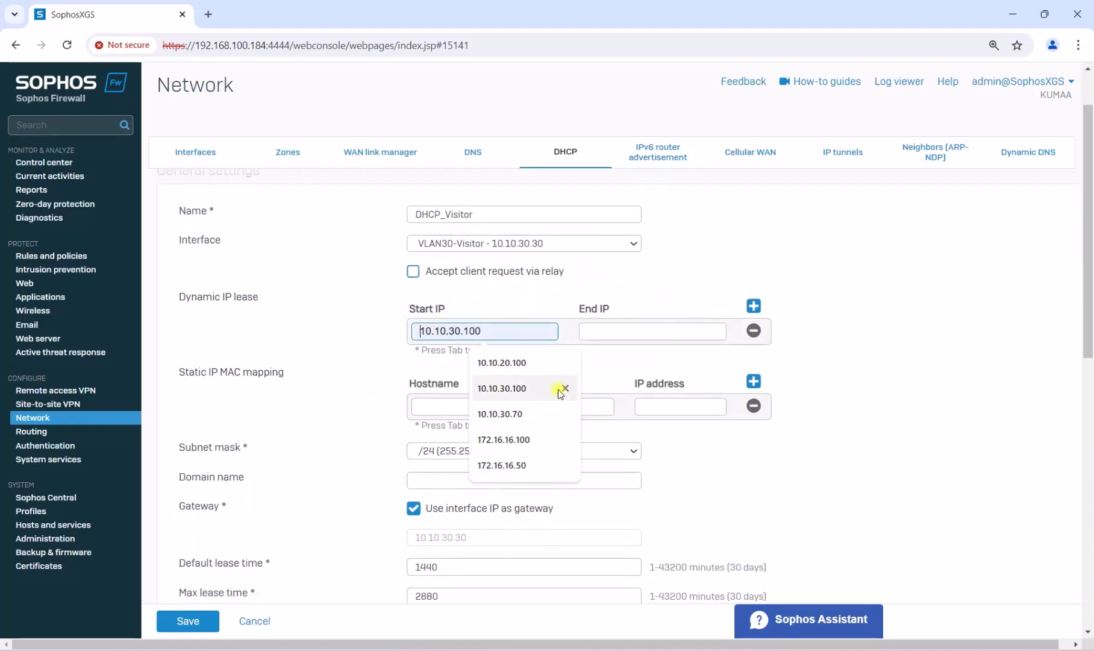
pyautogui.click(542, 388)
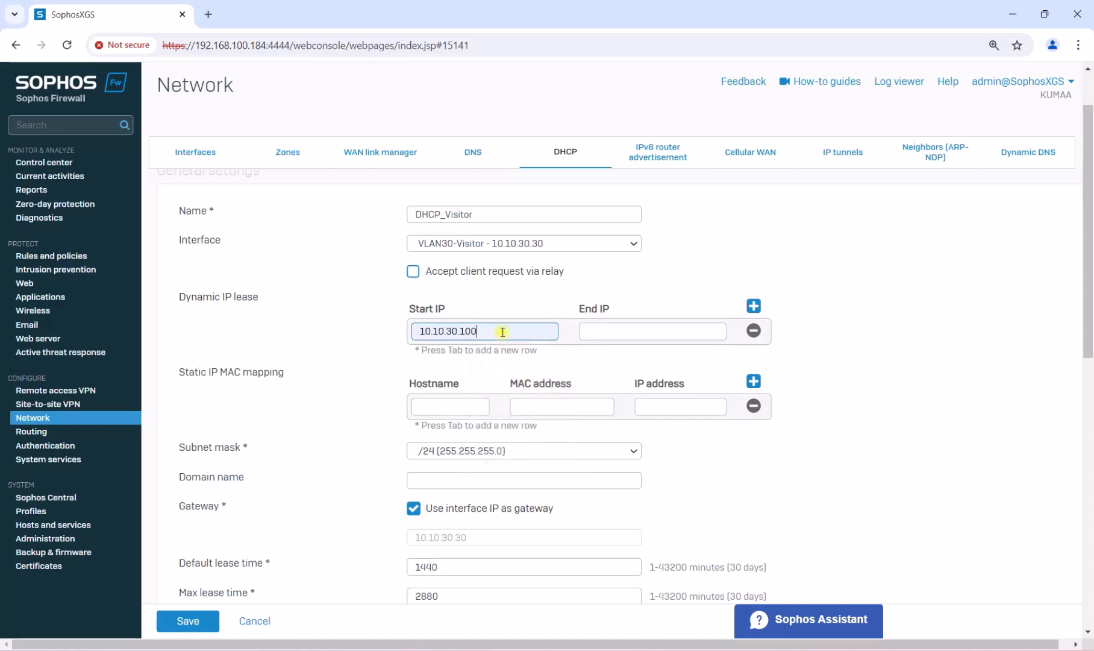
pyautogui.press('BackSpace')
pyautogui.press('BackSpace')
pyautogui.press('BackSpace')
pyautogui.write('50')
pyautogui.click(615, 332)
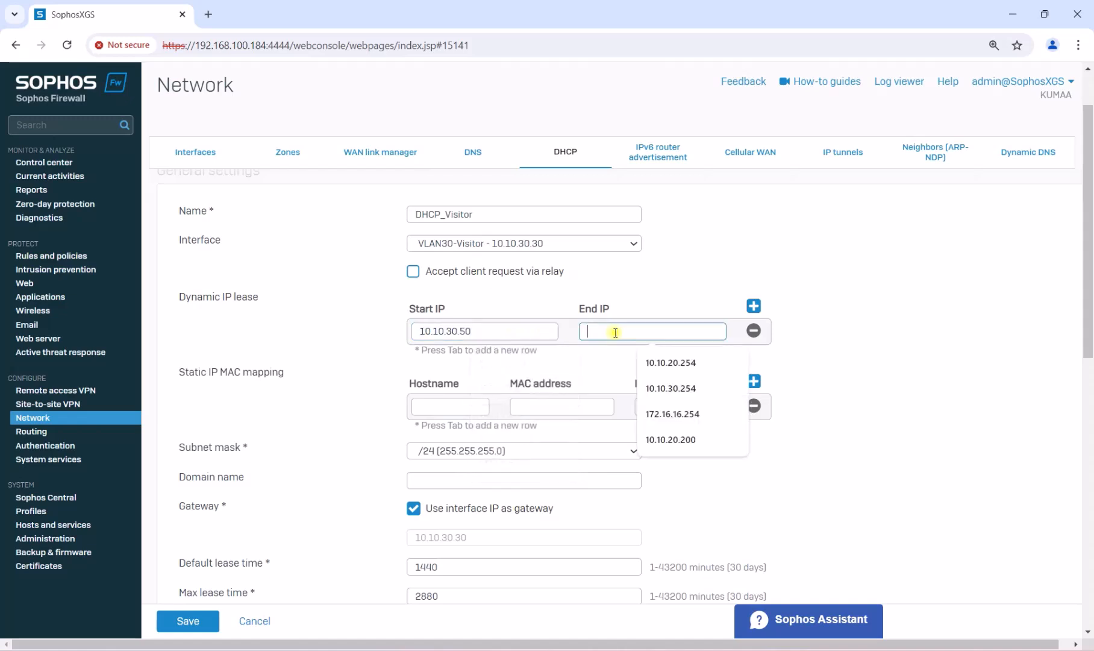
pyautogui.write('10.10')
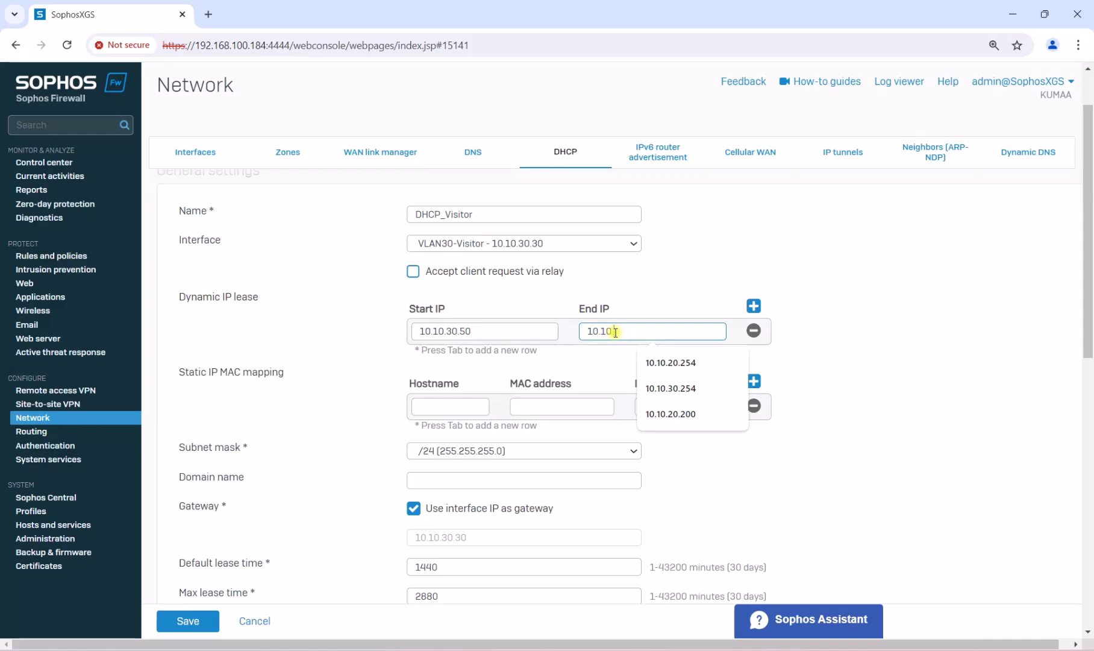
pyautogui.write('.3')
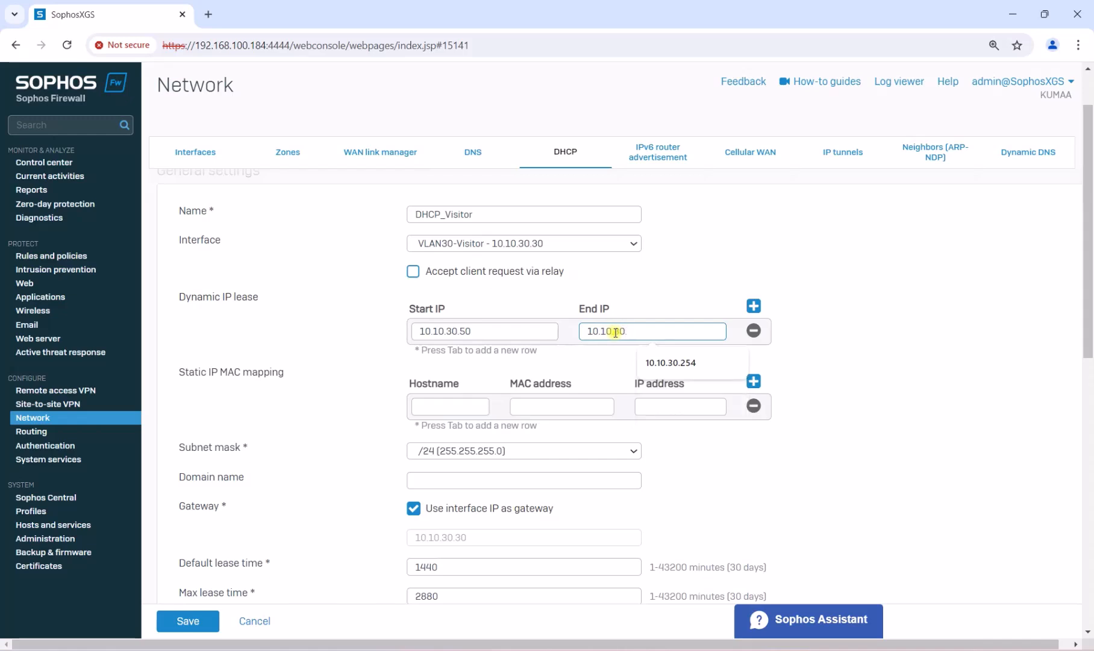
pyautogui.write('0.')
pyautogui.click(669, 362)
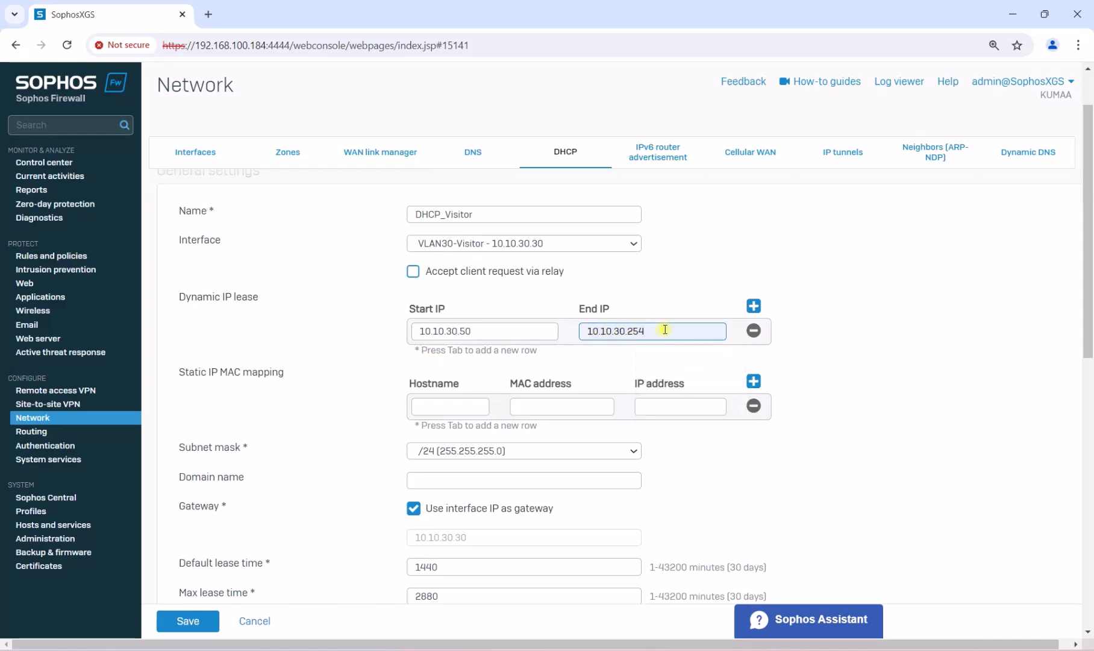
# Enable conflict detection for the DHCP_Visitor server
pyautogui.scroll(-1, 665, 329)
pyautogui.scroll(-1, 415, 423)
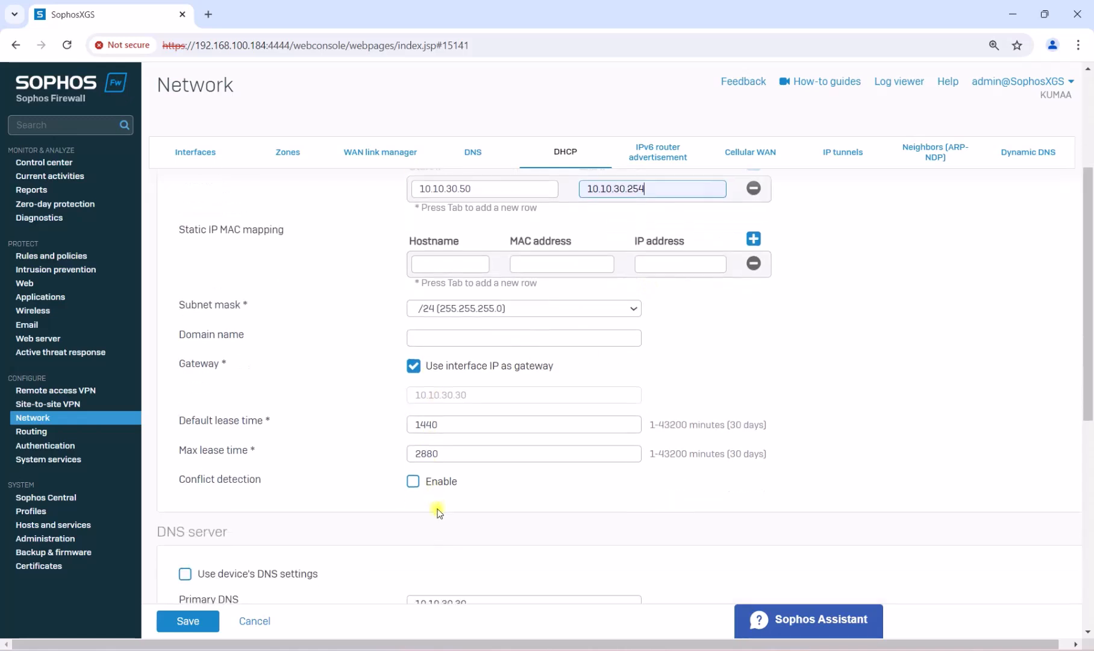
pyautogui.click(412, 484)
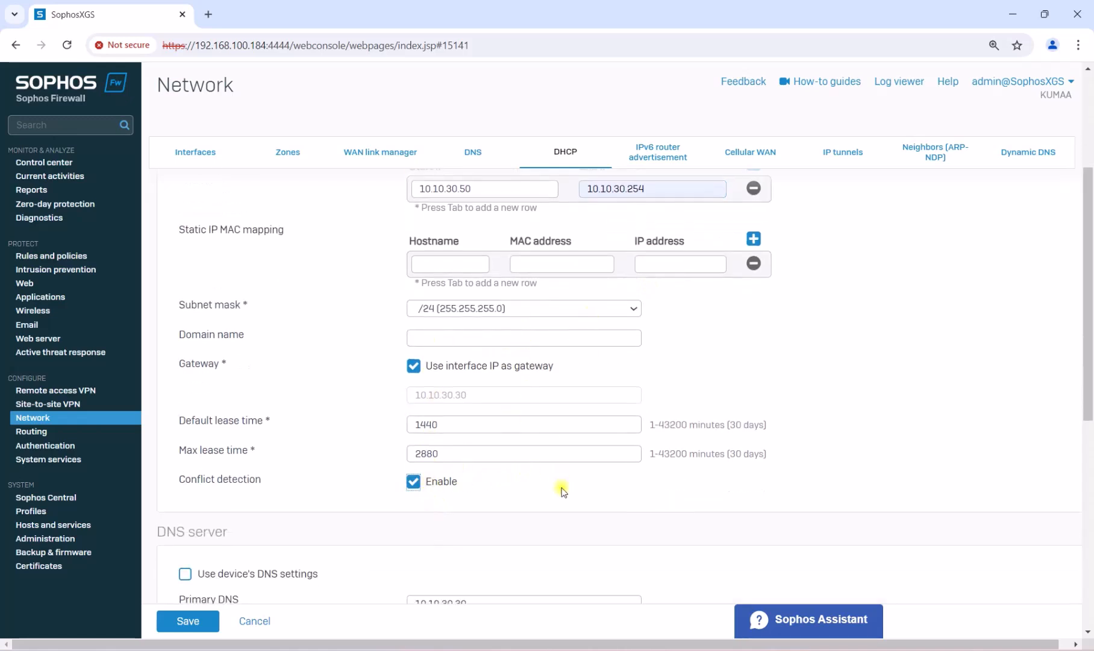
# Set the primary DNS of DHCP_Visitor to 192.168.100.1 and the secondary DNS to 8.8.8.8, and save the server
pyautogui.scroll(-3, 564, 491)
pyautogui.moveTo(491, 390); pyautogui.dragTo(215, 381)
pyautogui.write('1')
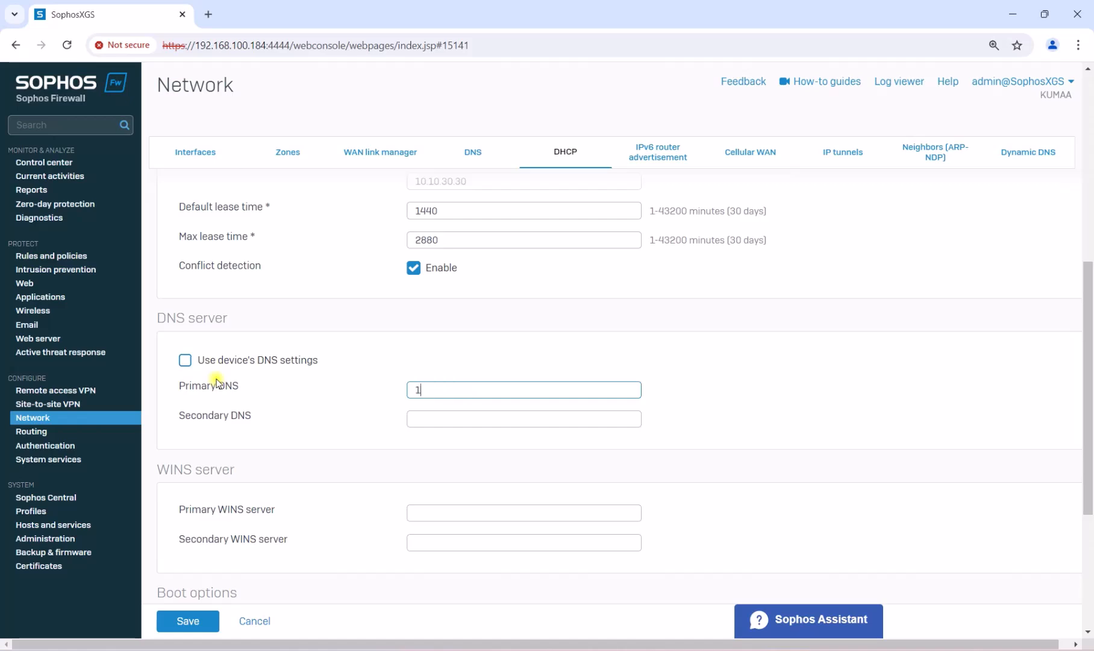
pyautogui.write('92')
pyautogui.click(531, 425)
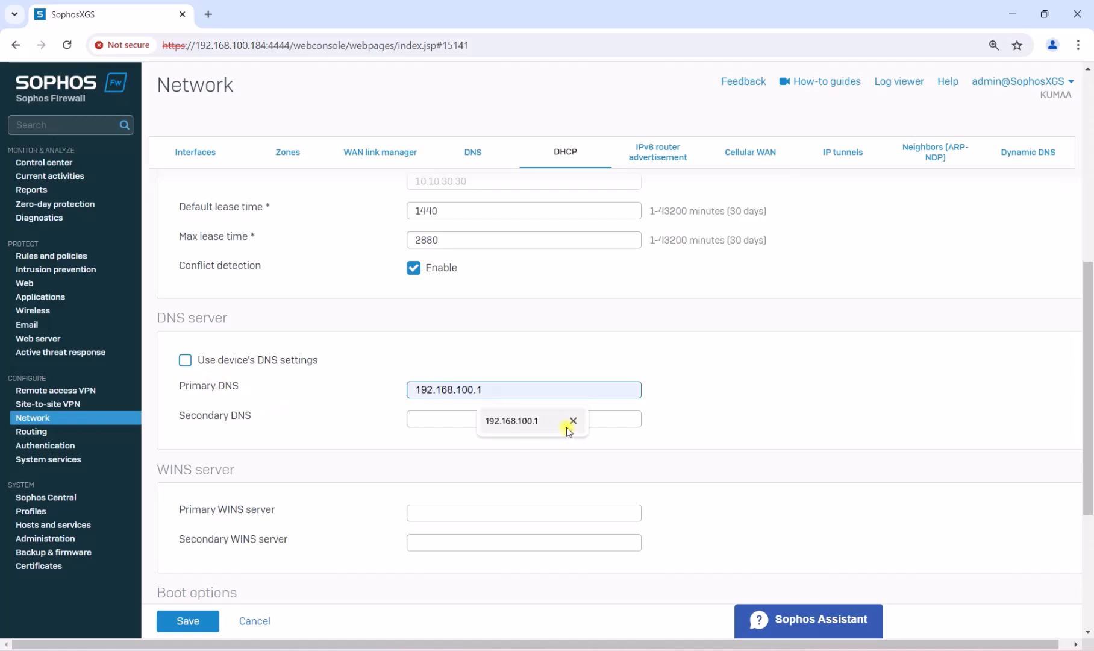
pyautogui.click(467, 420)
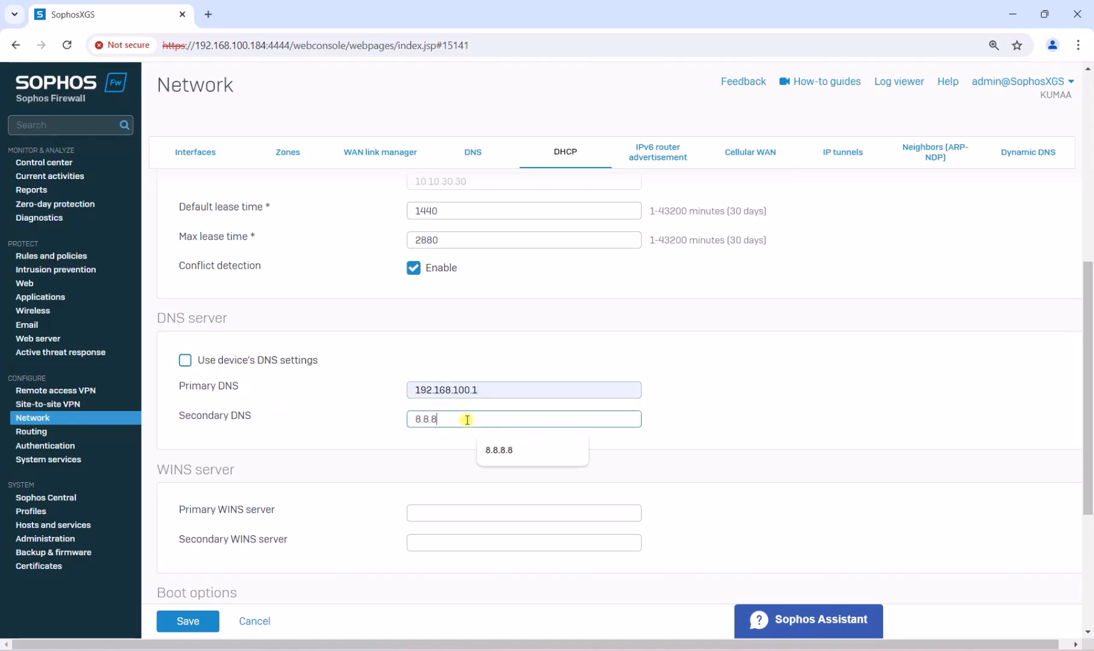
pyautogui.write('8.8.8.8')
pyautogui.scroll(-3, 302, 530)
pyautogui.click(186, 620)
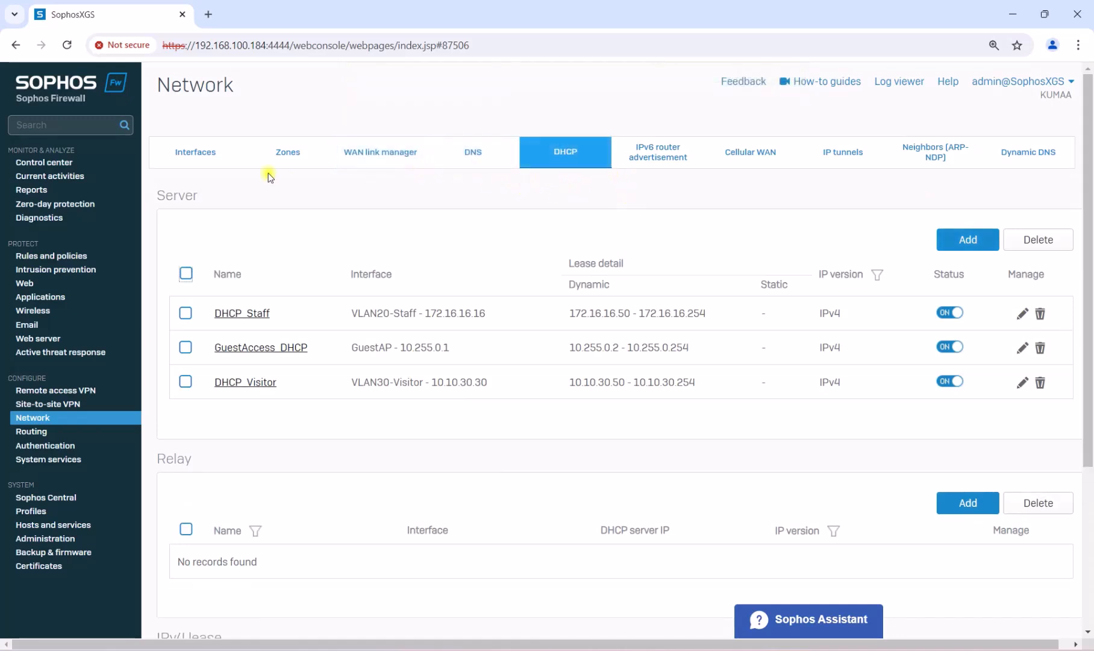
# Switch to the EVE topology window and open the Staff01 PC's console through ultravnc_wrapper
pyautogui.moveTo(752, 650)
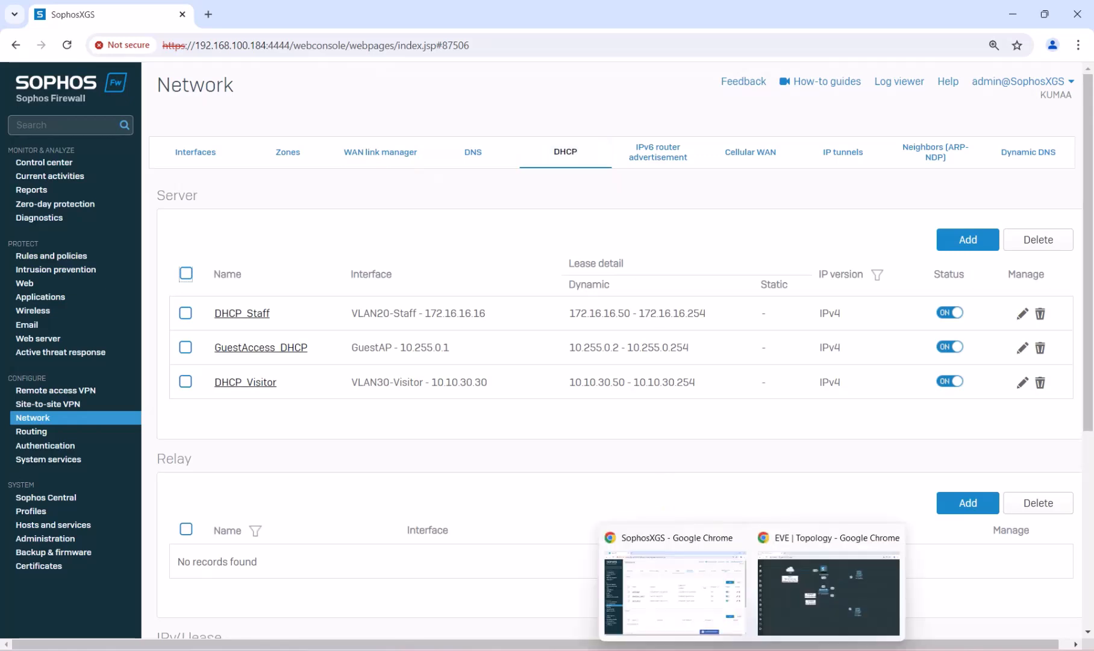
pyautogui.click(821, 604)
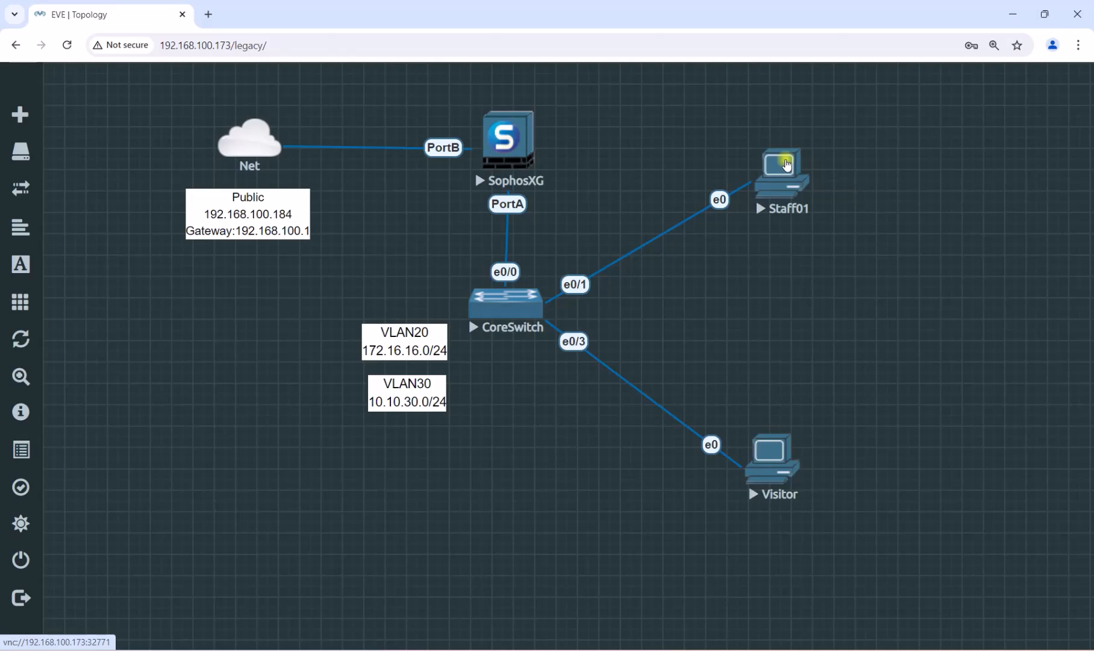
pyautogui.click(786, 165)
pyautogui.click(568, 153)
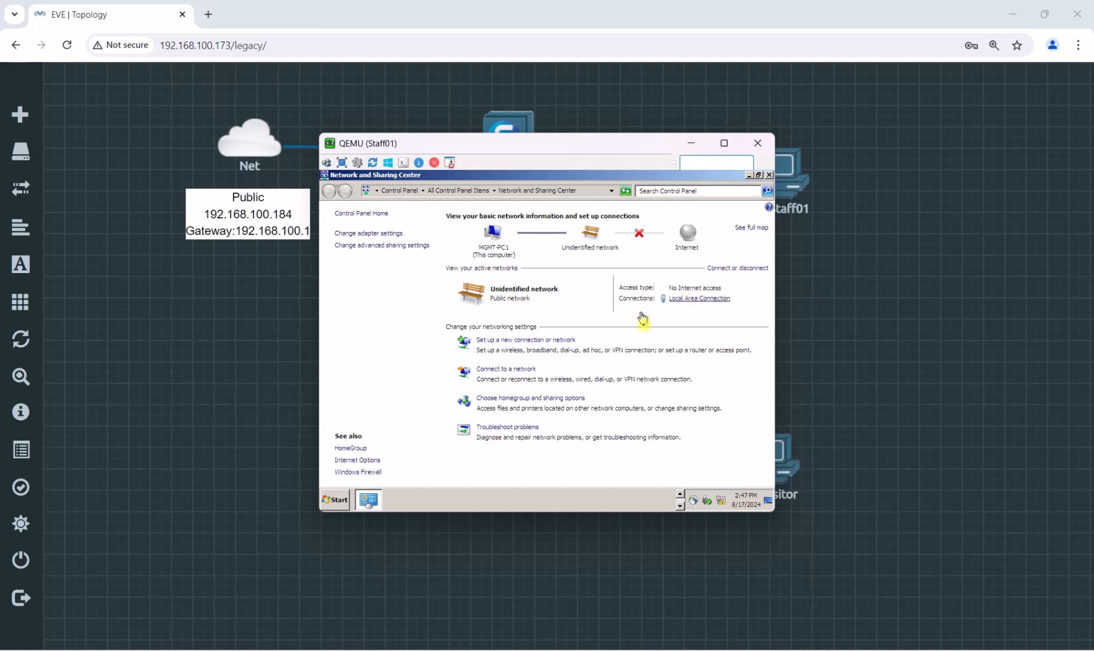
# Check the Local Area Connection's network details on Staff01, and close the Network and Sharing Center
pyautogui.click(684, 299)
pyautogui.click(495, 327)
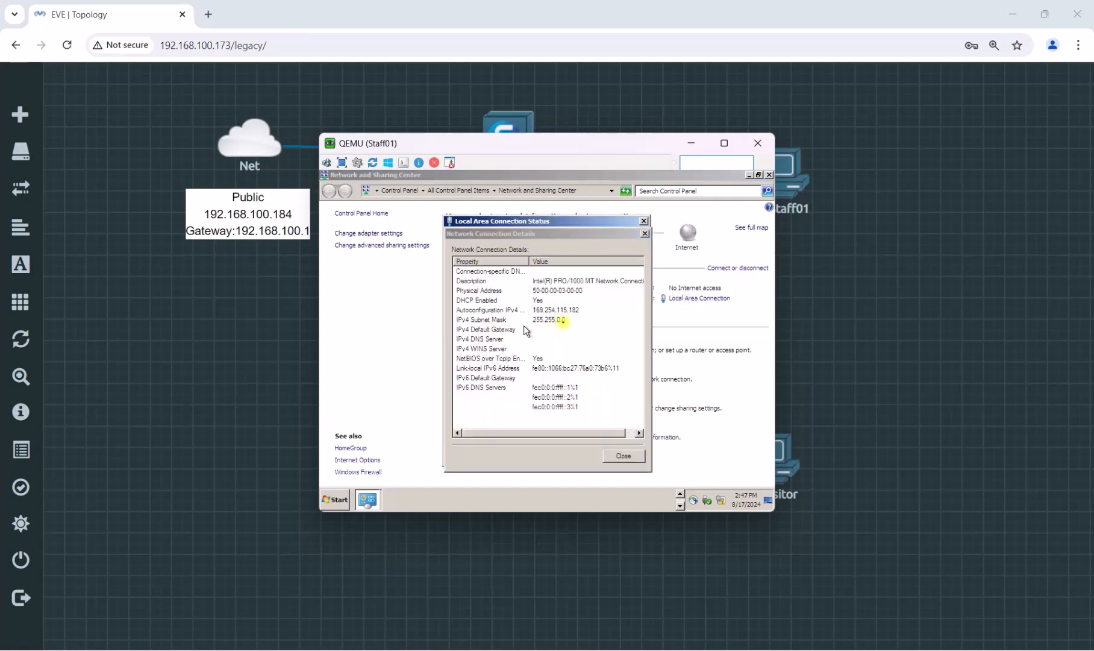
pyautogui.click(644, 234)
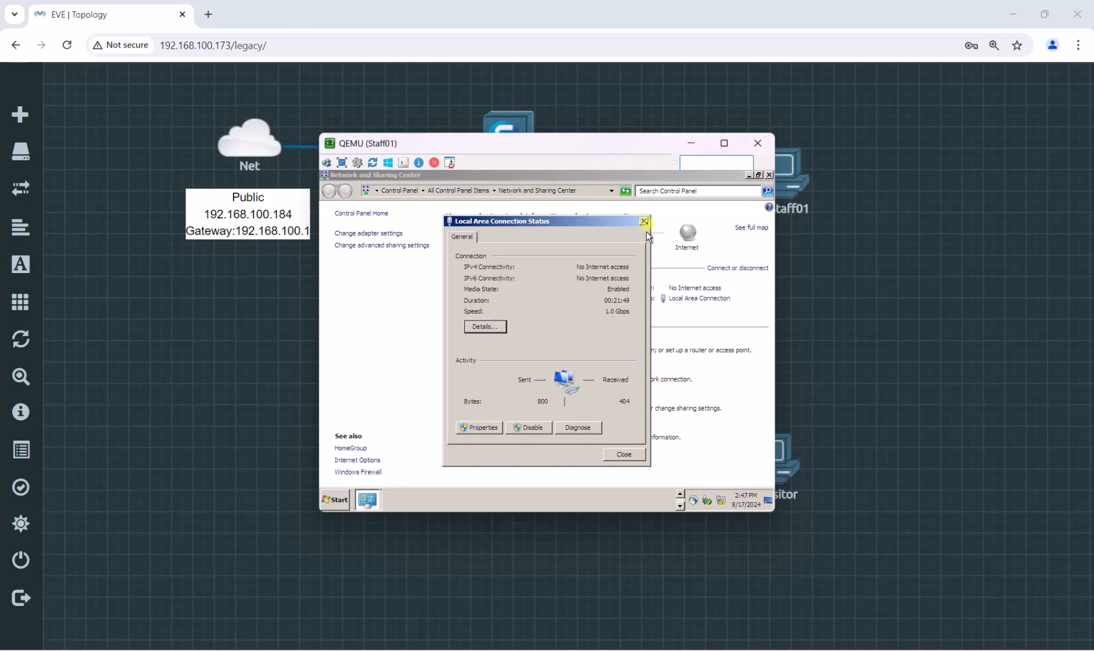
pyautogui.click(644, 220)
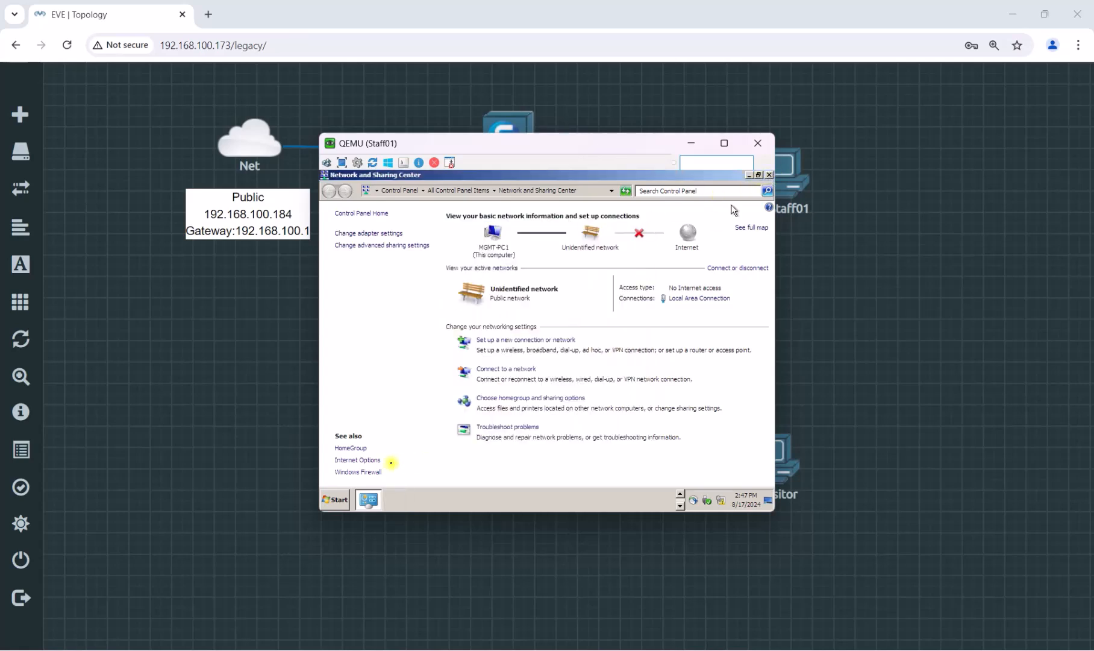
pyautogui.click(769, 176)
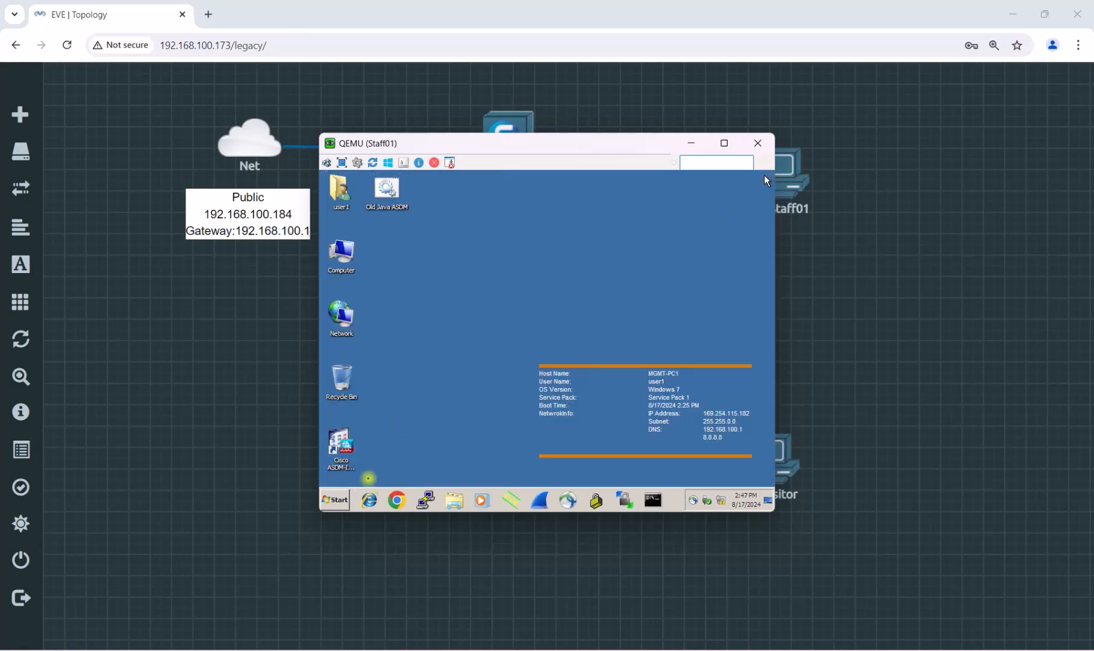
# Release and renew Staff01's IP address in the Command Prompt with ipconfig /release and ipconfig /renew
pyautogui.click(657, 502)
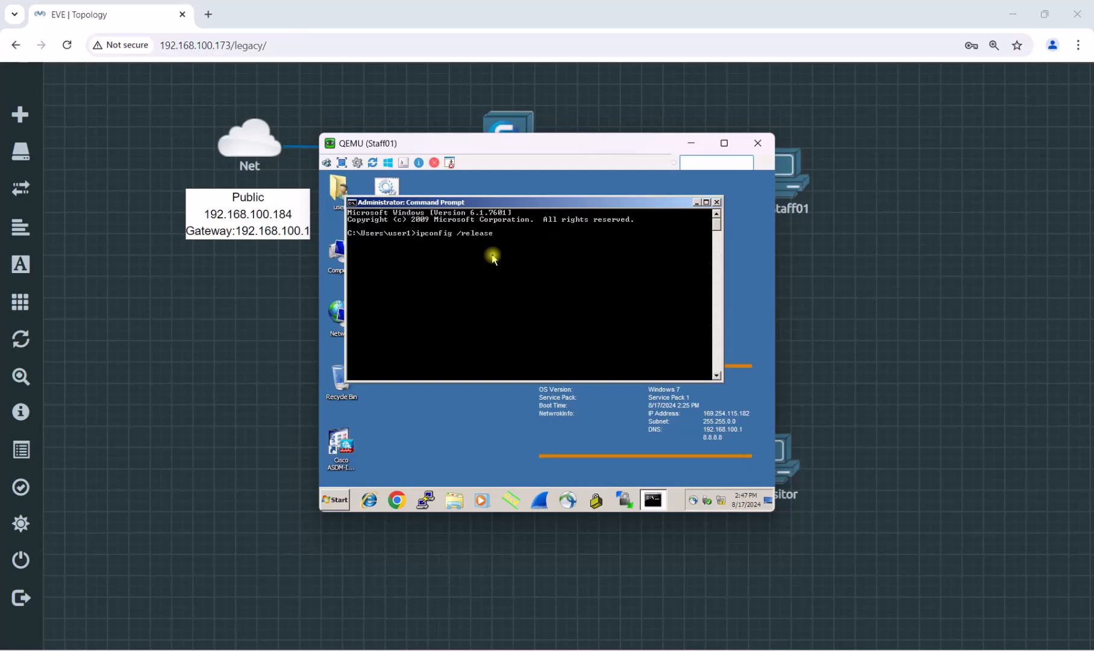
pyautogui.press('Return')
pyautogui.press('Up')
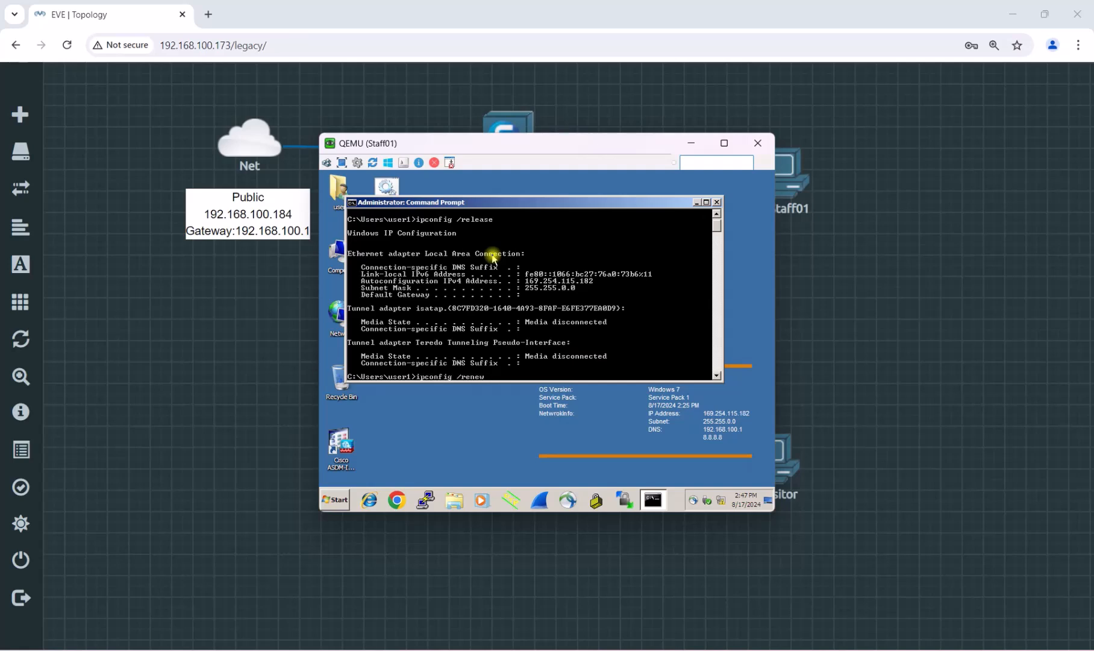
pyautogui.press('Return')
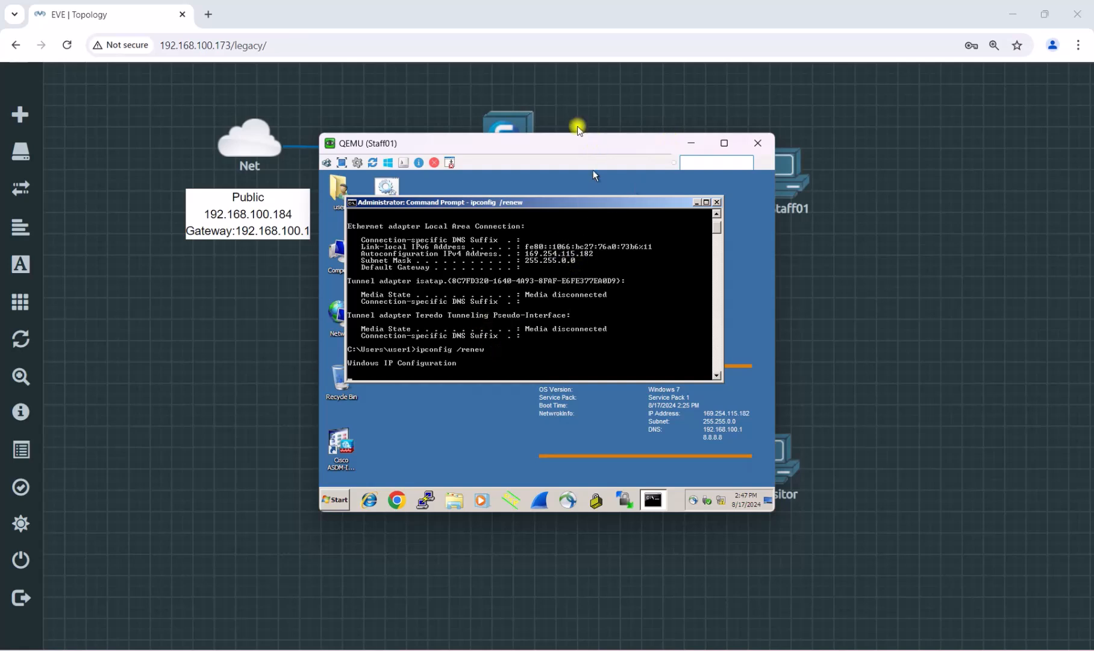
pyautogui.moveTo(594, 144); pyautogui.dragTo(573, 121)
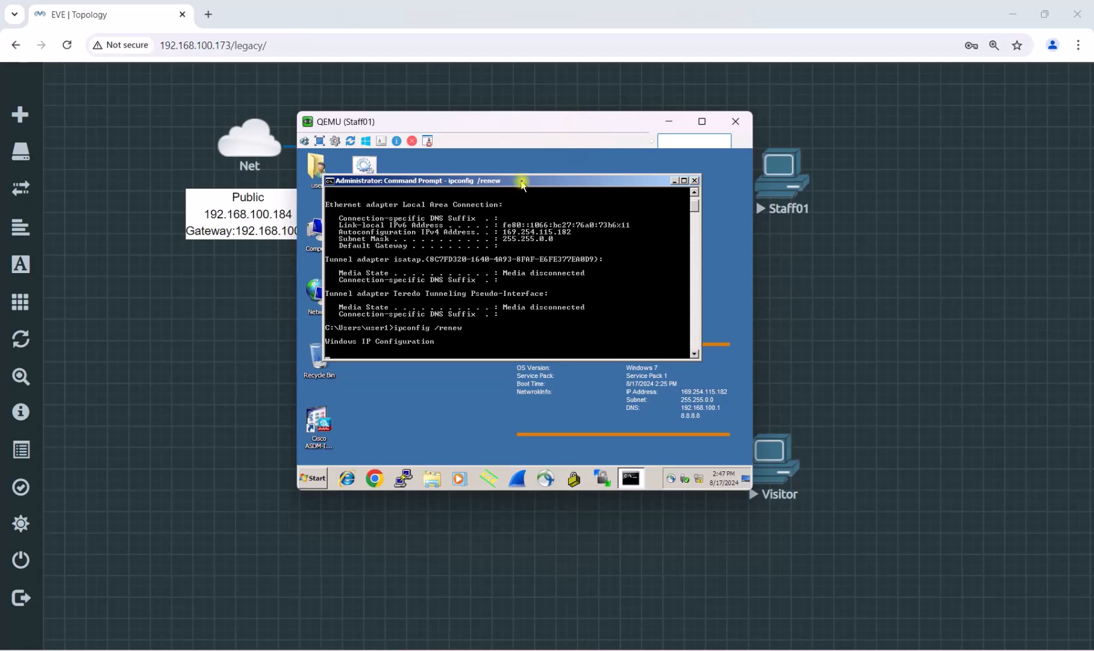
pyautogui.moveTo(522, 181); pyautogui.dragTo(534, 180)
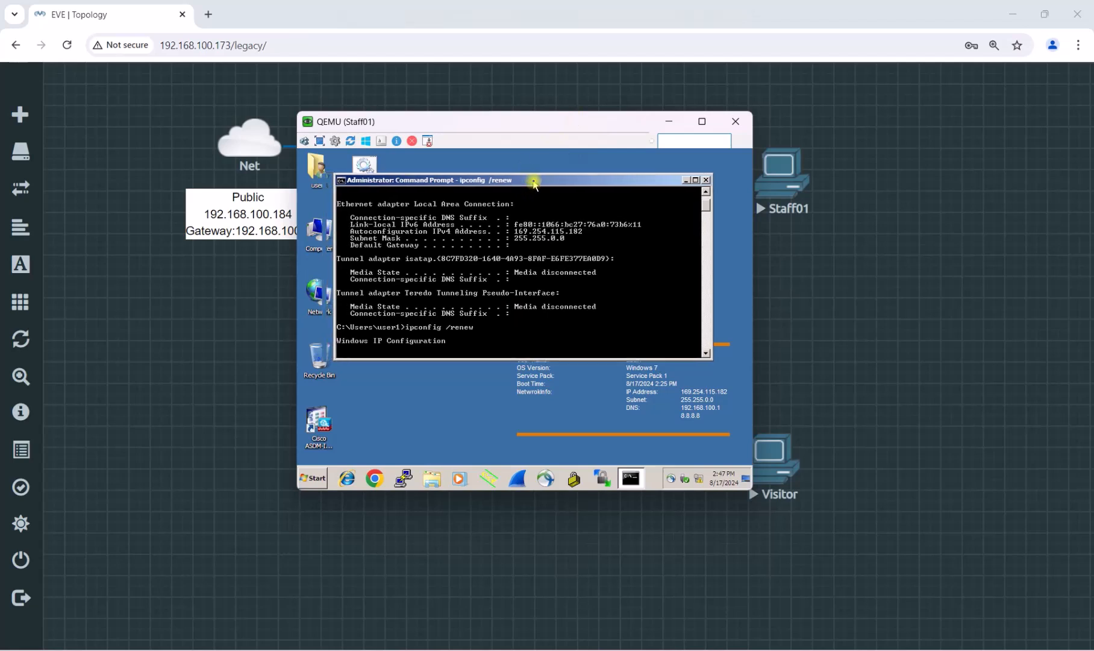
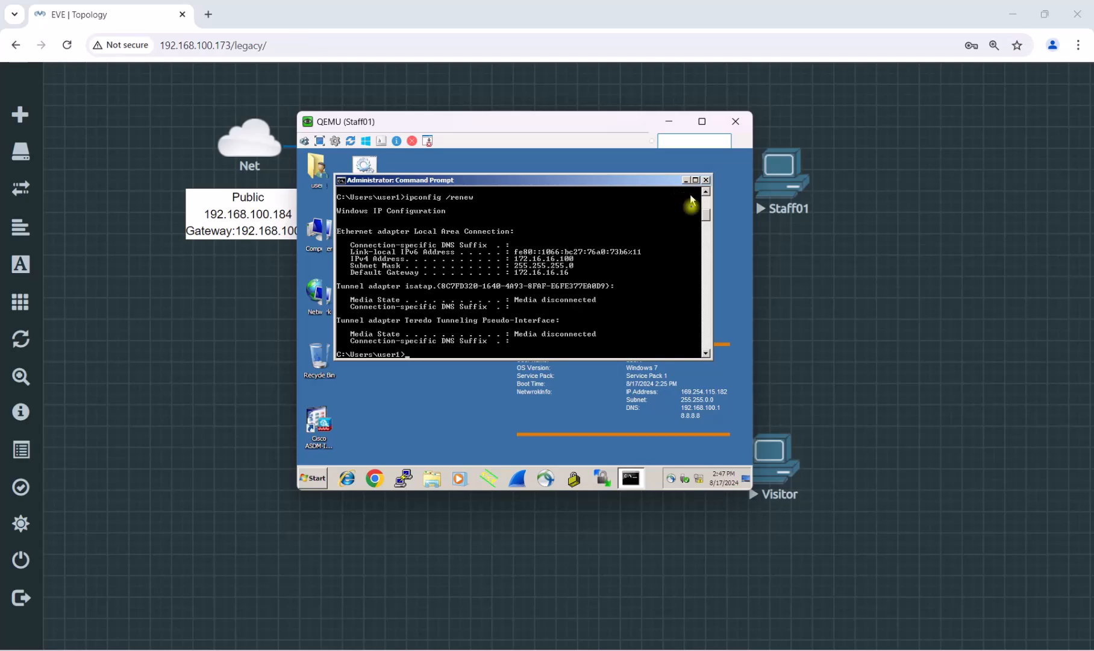
# Put the Staff01 console away and open the Visitor PC's console from the topology through ultravnc_wrapper
pyautogui.click(778, 432)
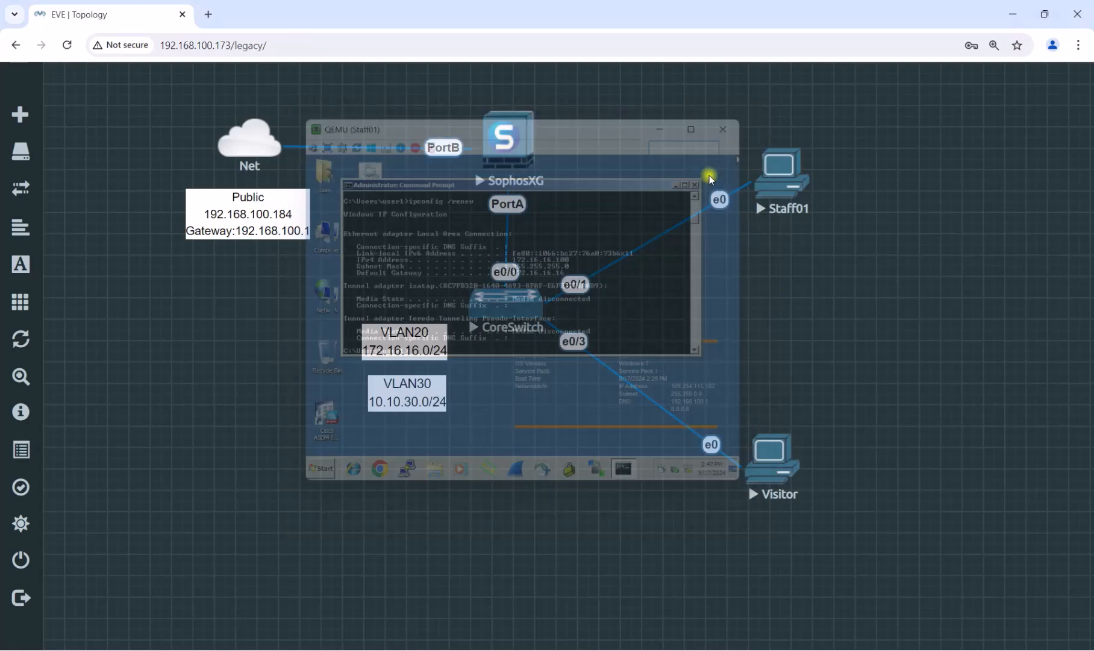
pyautogui.click(779, 451)
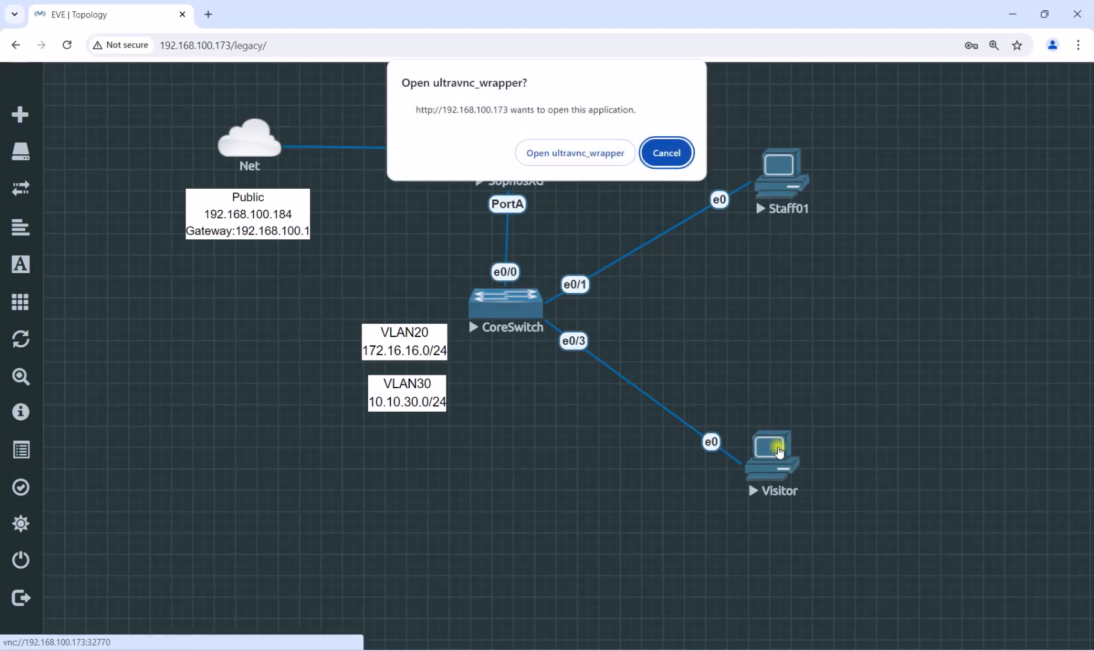
pyautogui.click(561, 160)
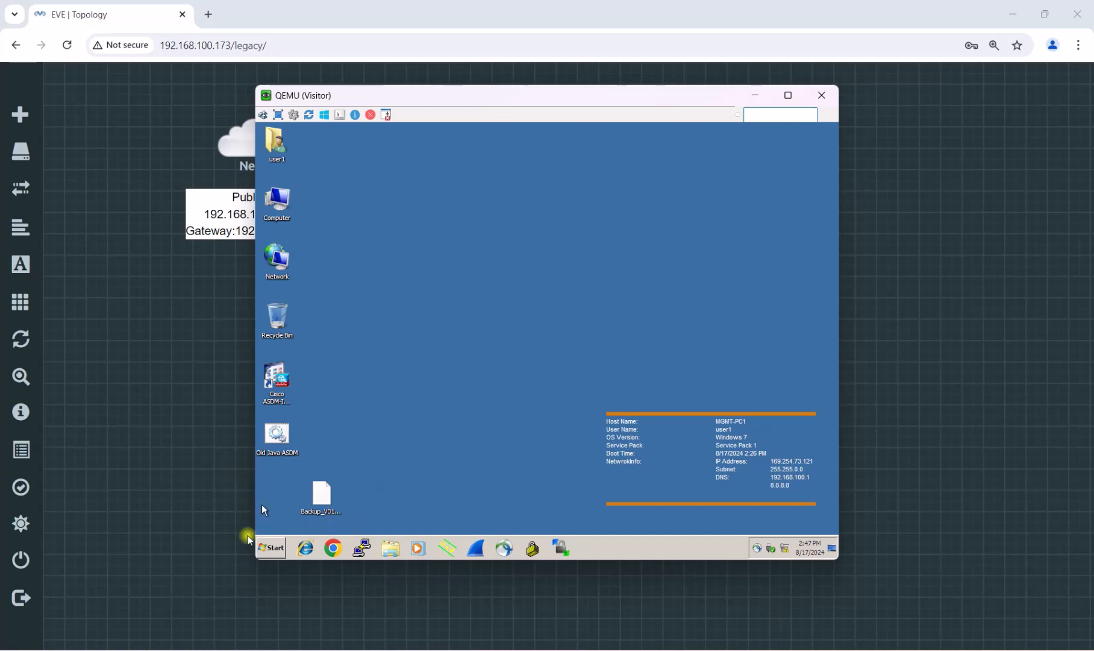
# Open a Command Prompt on the Visitor PC by searching for cmd
pyautogui.click(276, 551)
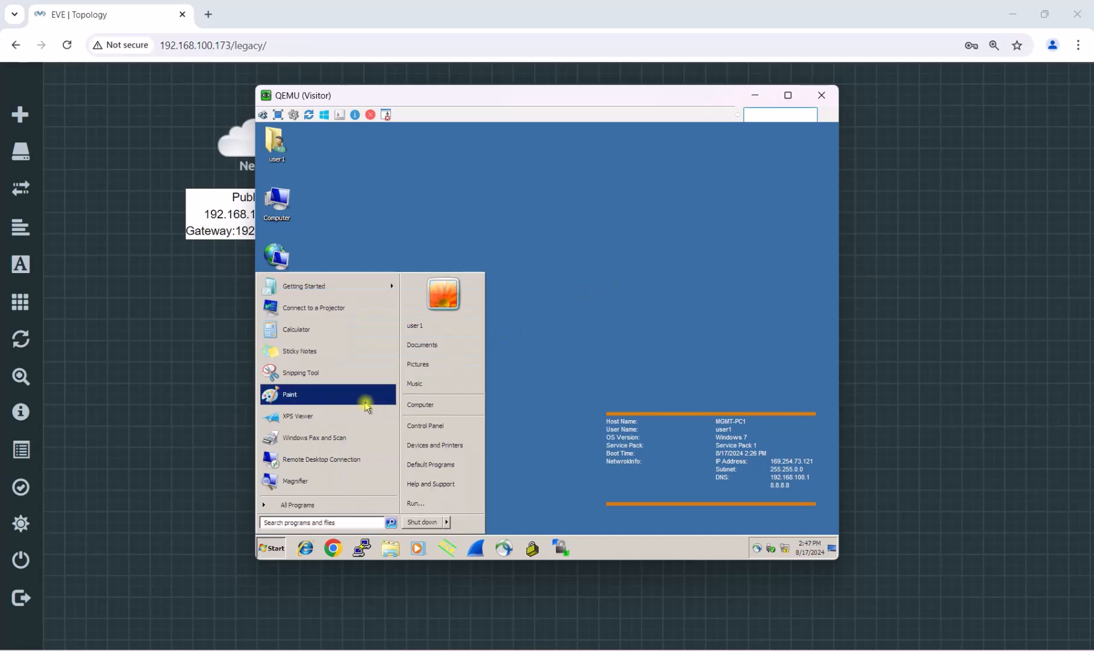
pyautogui.click(342, 522)
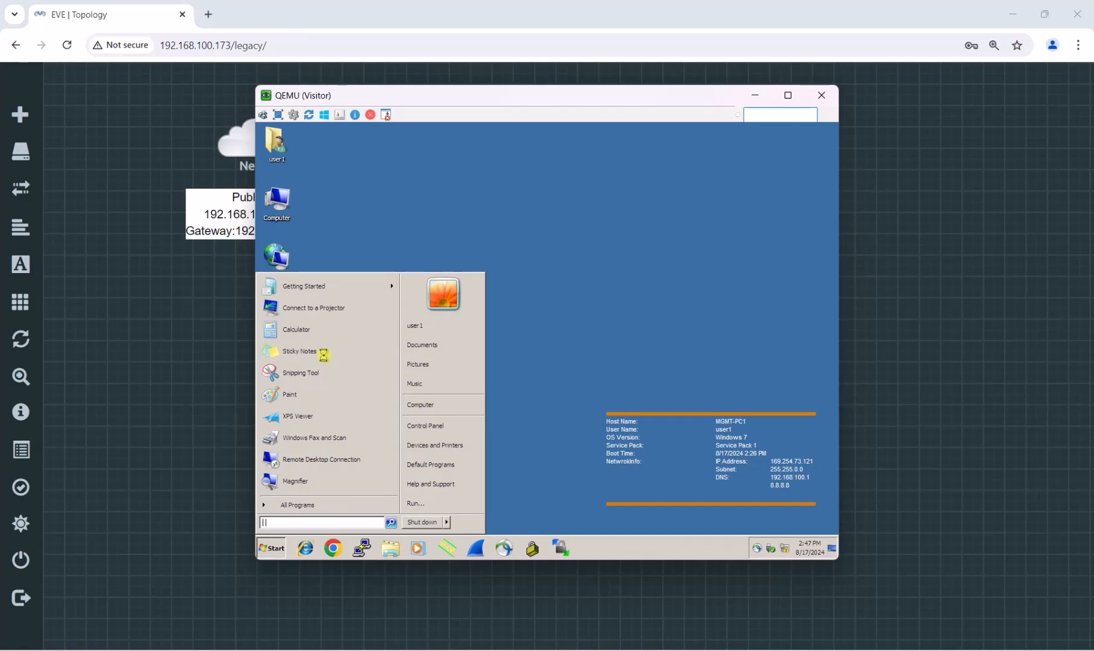
pyautogui.write('cmd')
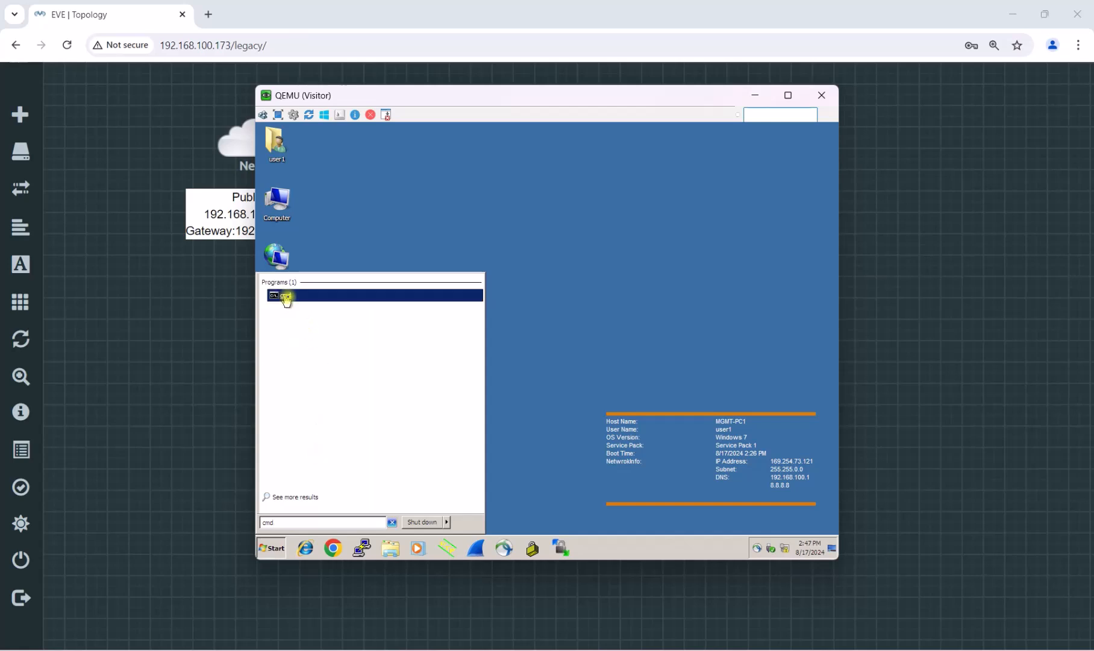
pyautogui.click(286, 296)
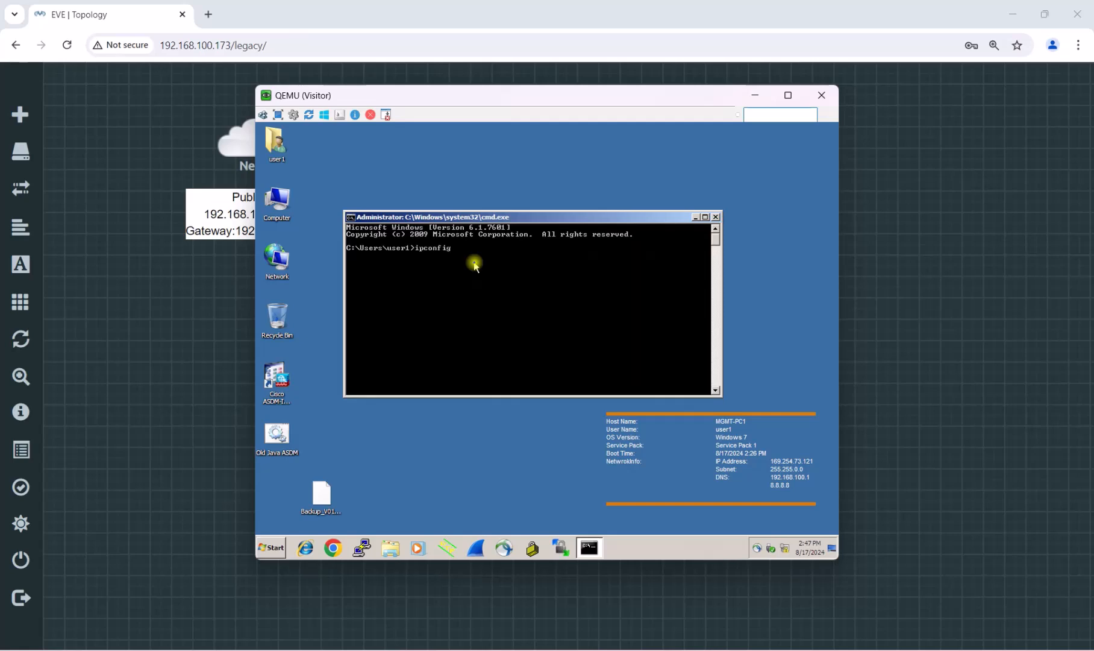
# Release and renew the Visitor PC's IP address with ipconfig /release and ipconfig /renew
pyautogui.write('leas')
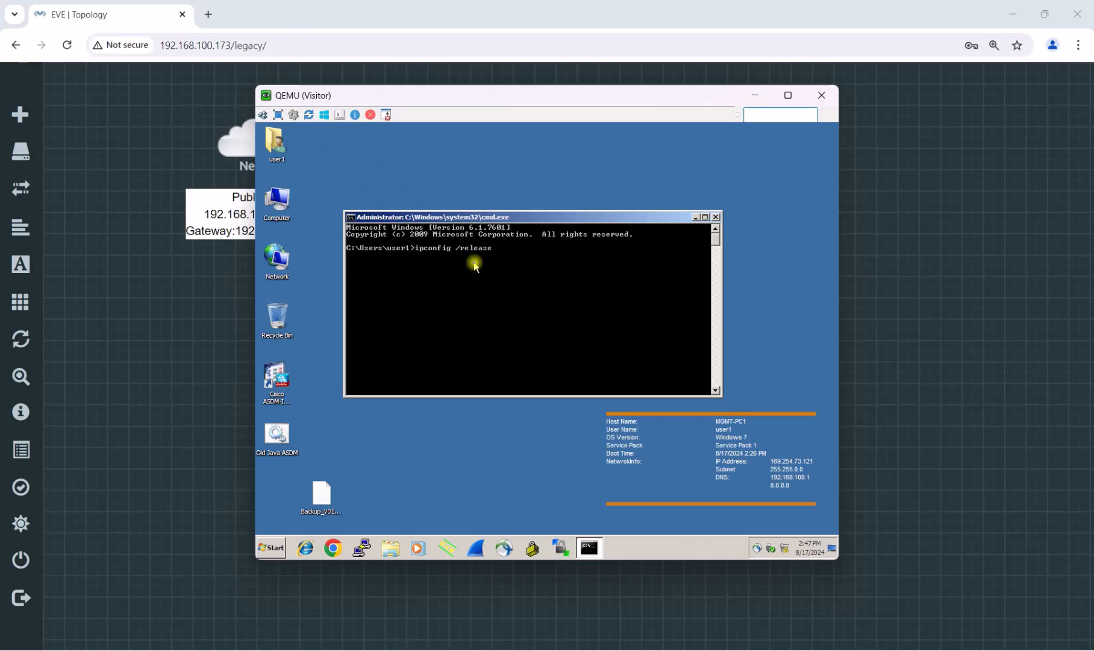
pyautogui.write('e')
pyautogui.press('Return')
pyautogui.press('Up')
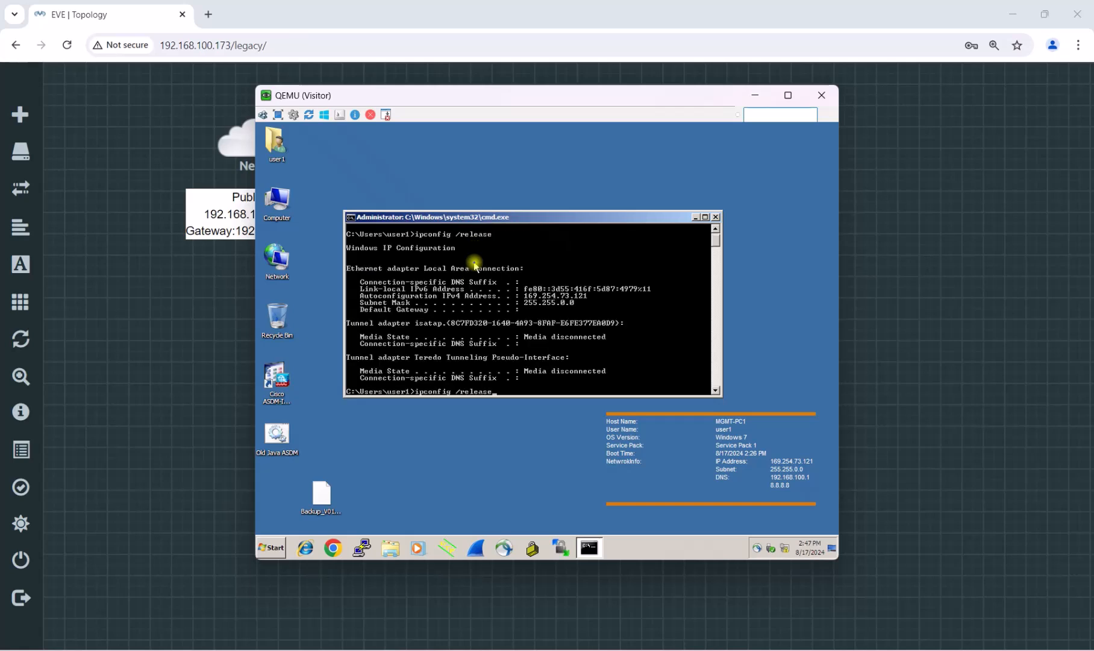
pyautogui.write('ew')
pyautogui.press('Return')
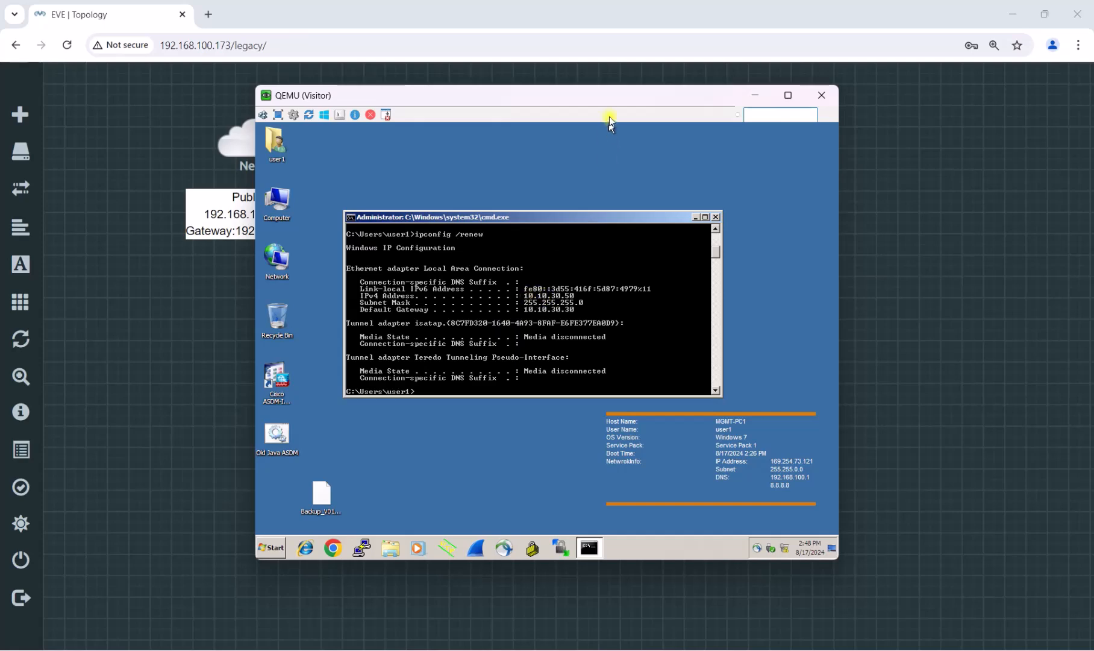
# Move the Visitor console aside, switch to the Sophos Firewall web console, and start a new firewall rule under Rules and policies
pyautogui.moveTo(561, 100); pyautogui.dragTo(623, 112)
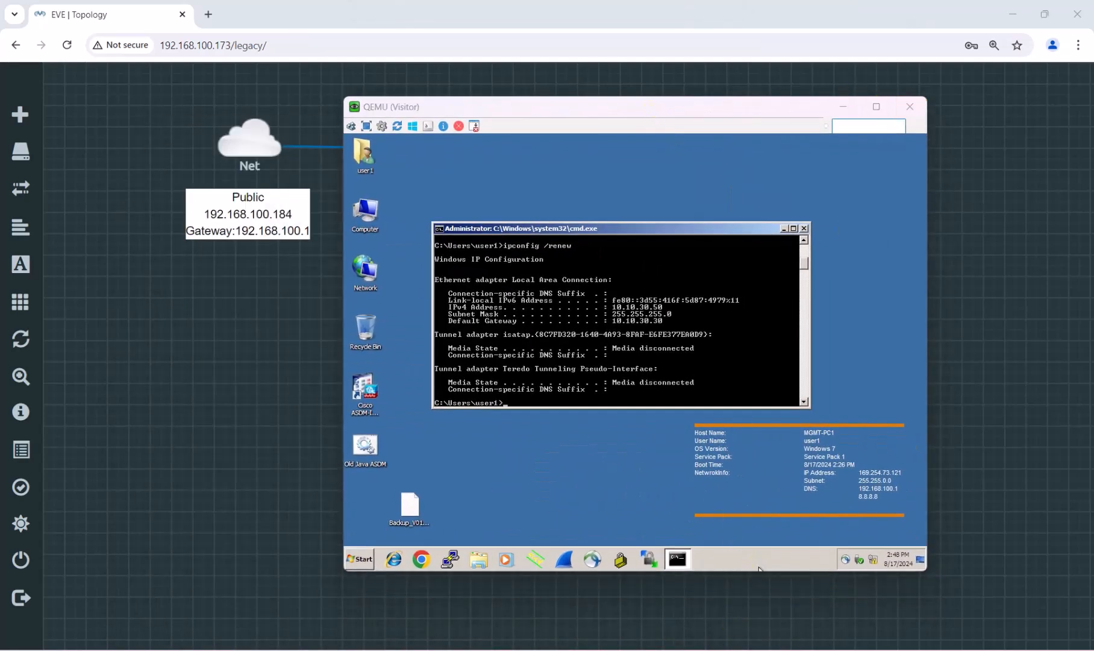
pyautogui.moveTo(732, 647)
pyautogui.click(687, 586)
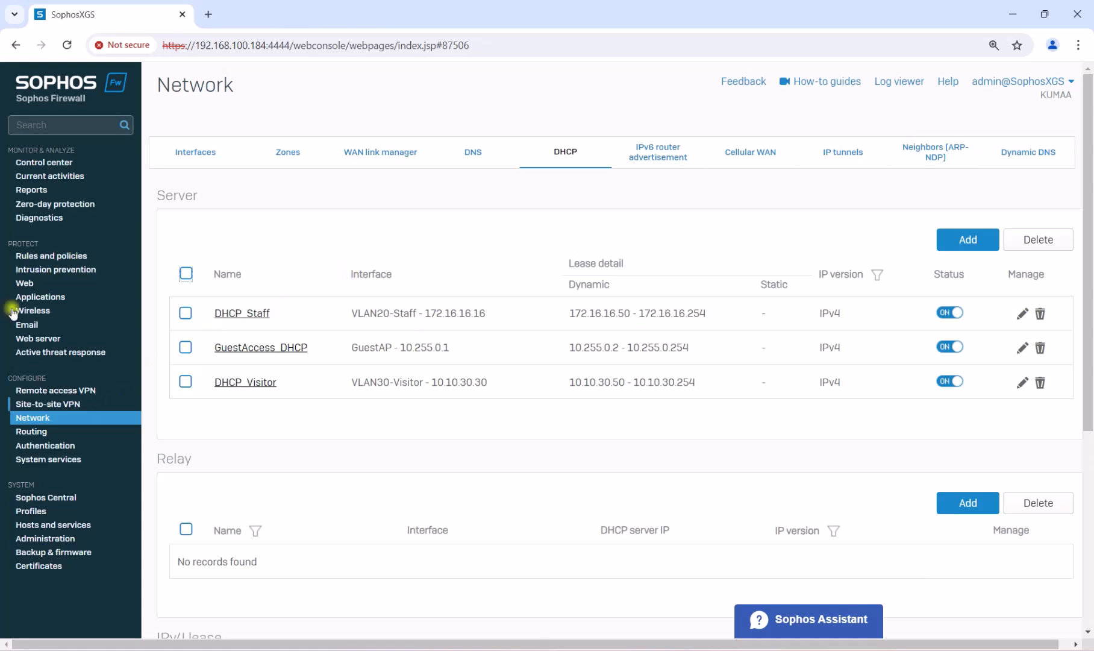
pyautogui.click(53, 256)
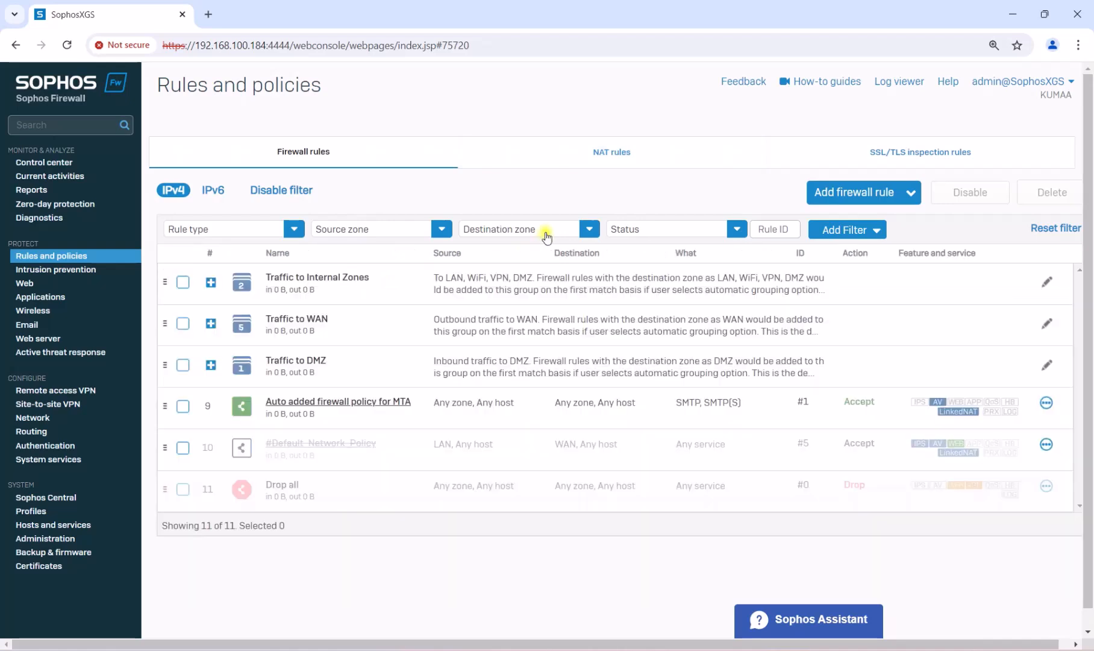
pyautogui.click(850, 192)
pyautogui.click(813, 228)
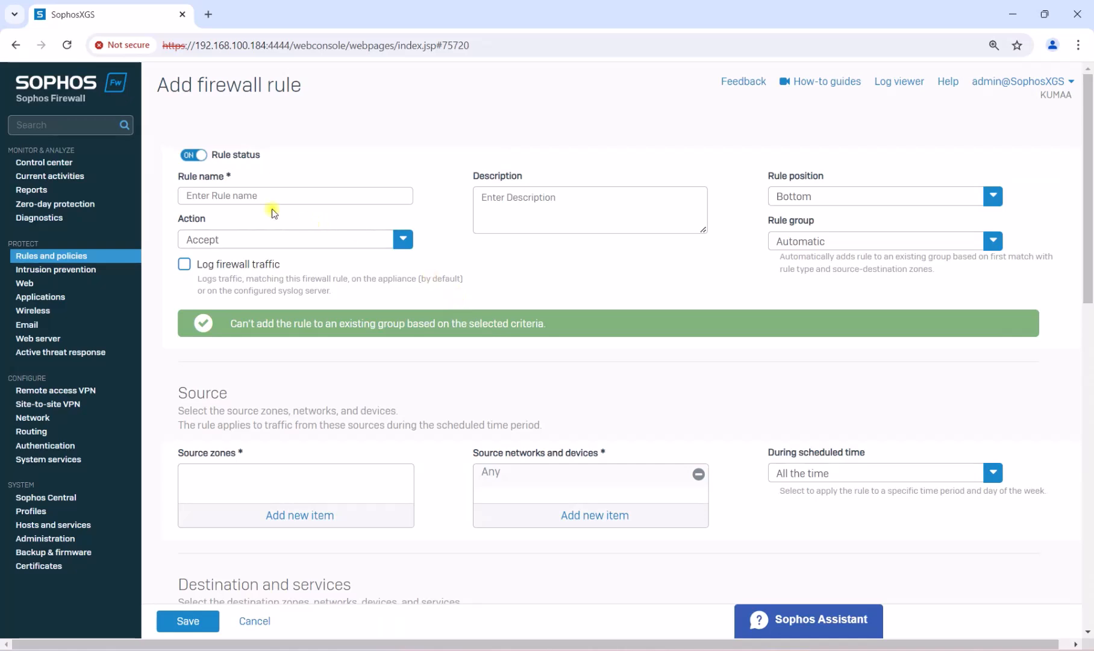
# Name the firewall rule Internet_Access_VLAN, with rule position Top and rule group Traffic to WAN
pyautogui.click(252, 194)
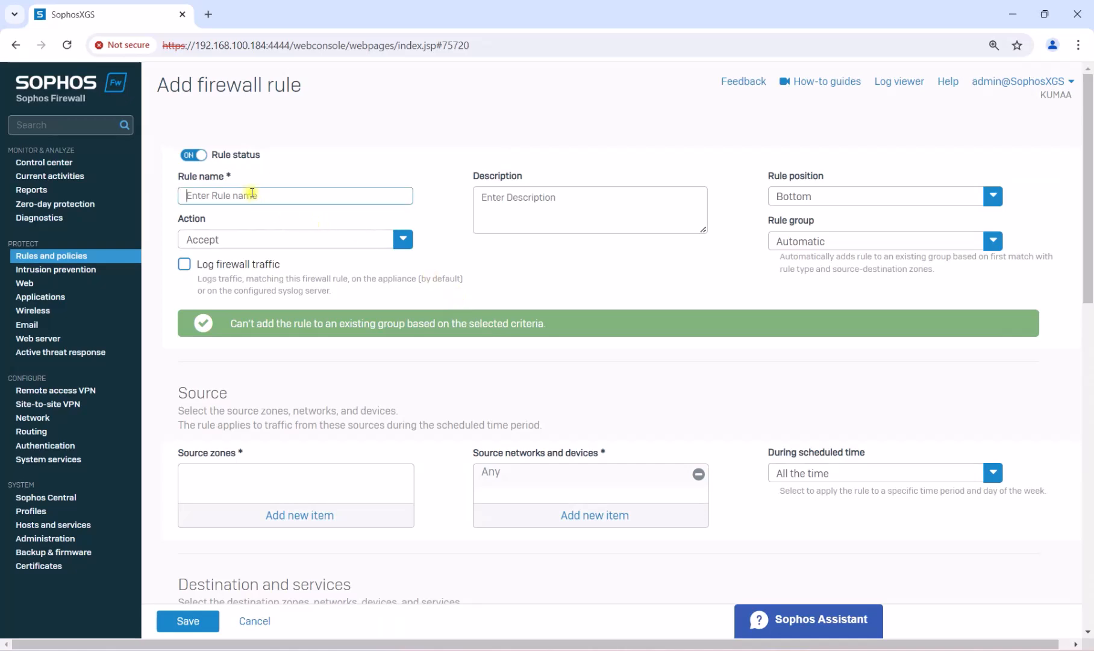
pyautogui.write('S')
pyautogui.press('BackSpace')
pyautogui.write('Internet_Access_VLAN')
pyautogui.click(804, 196)
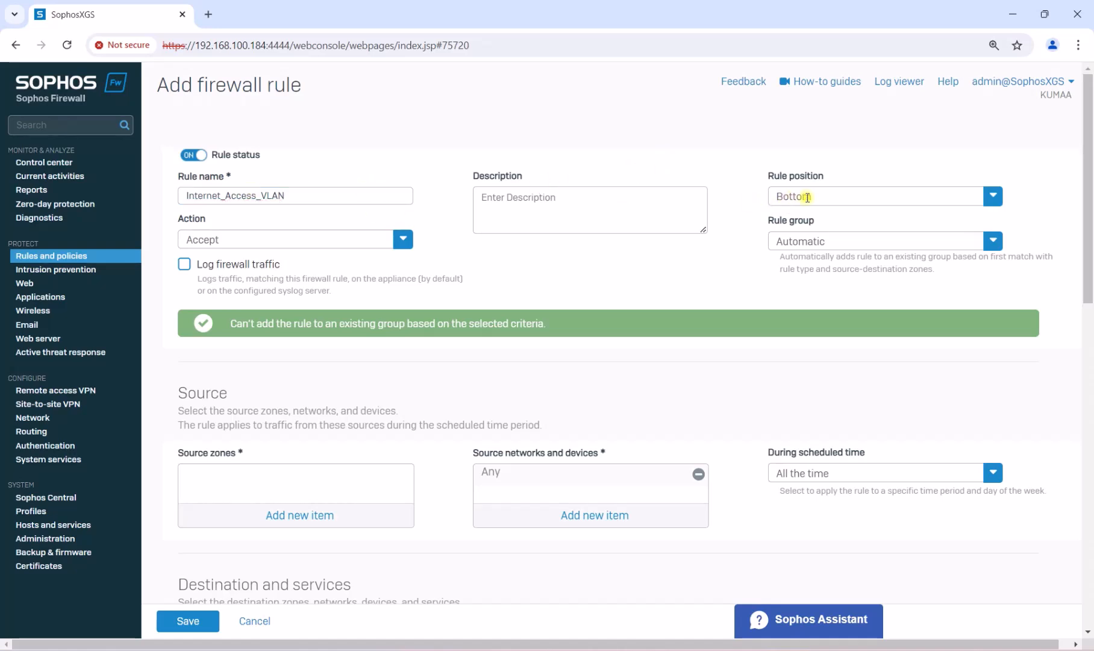
pyautogui.click(822, 223)
pyautogui.click(829, 241)
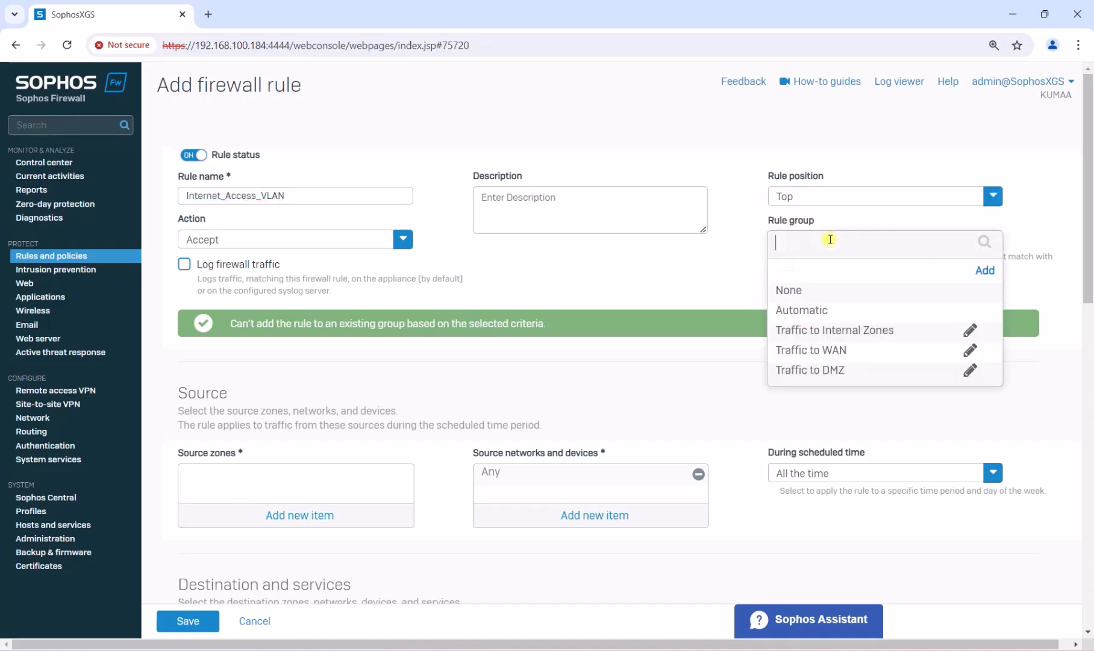
pyautogui.click(824, 350)
# Set the rule's source zone to LAN, leaving source networks and devices at Any
pyautogui.scroll(-4, 482, 316)
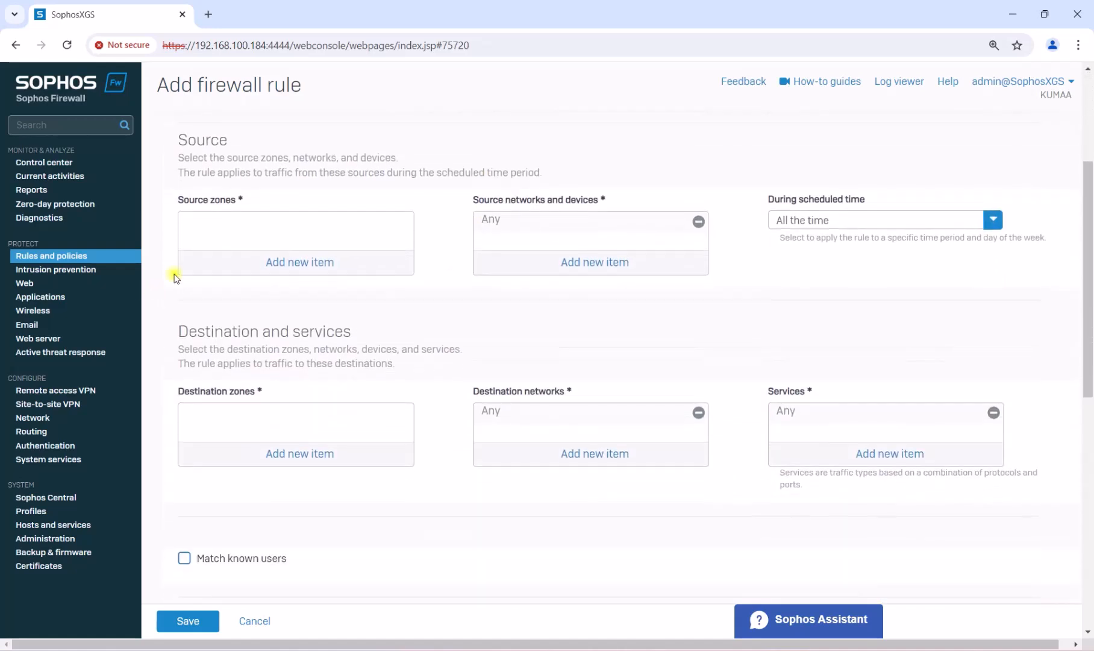
pyautogui.scroll(1, 310, 364)
pyautogui.click(304, 334)
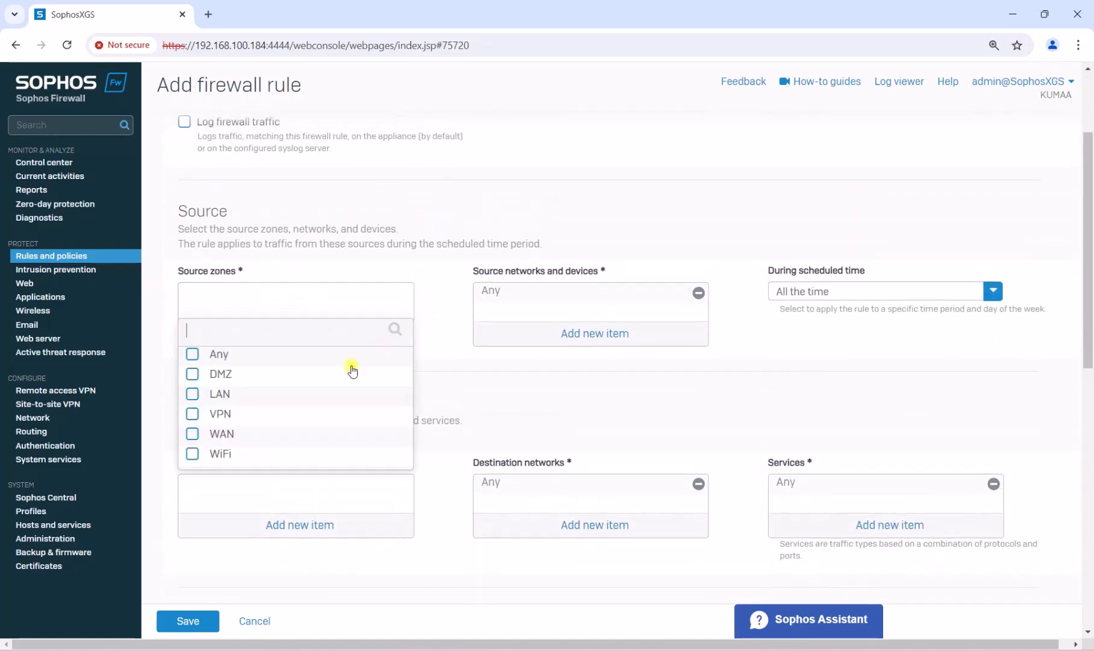
pyautogui.click(194, 395)
pyautogui.click(471, 429)
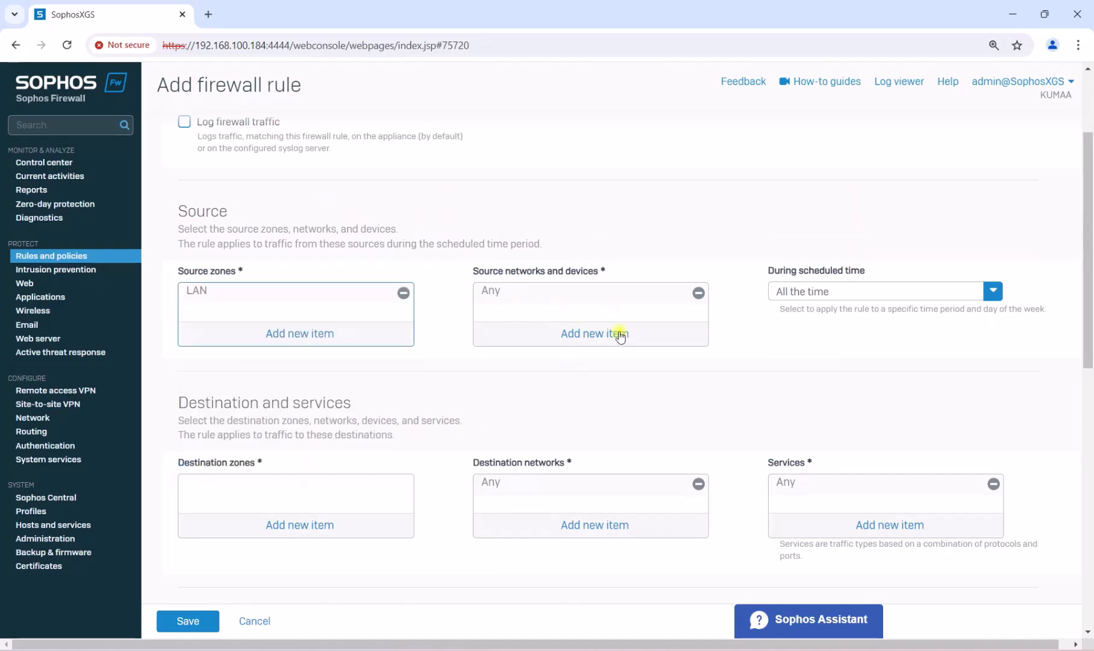
pyautogui.click(561, 334)
pyautogui.scroll(2, 557, 368)
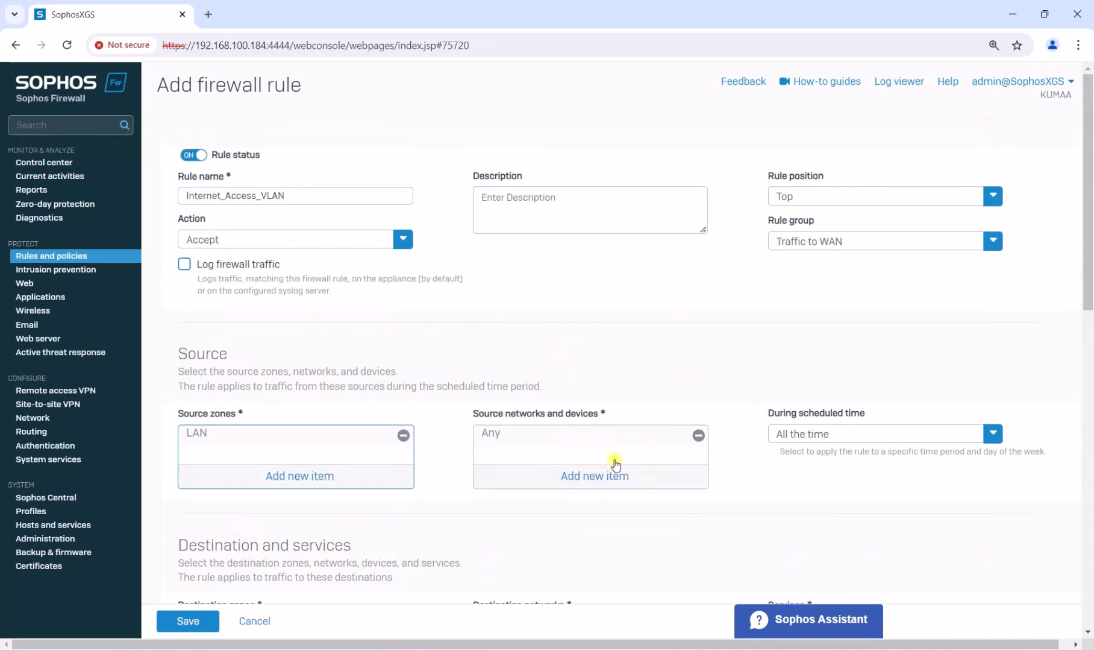
# Set the rule's destination zone to WAN
pyautogui.scroll(-2, 642, 417)
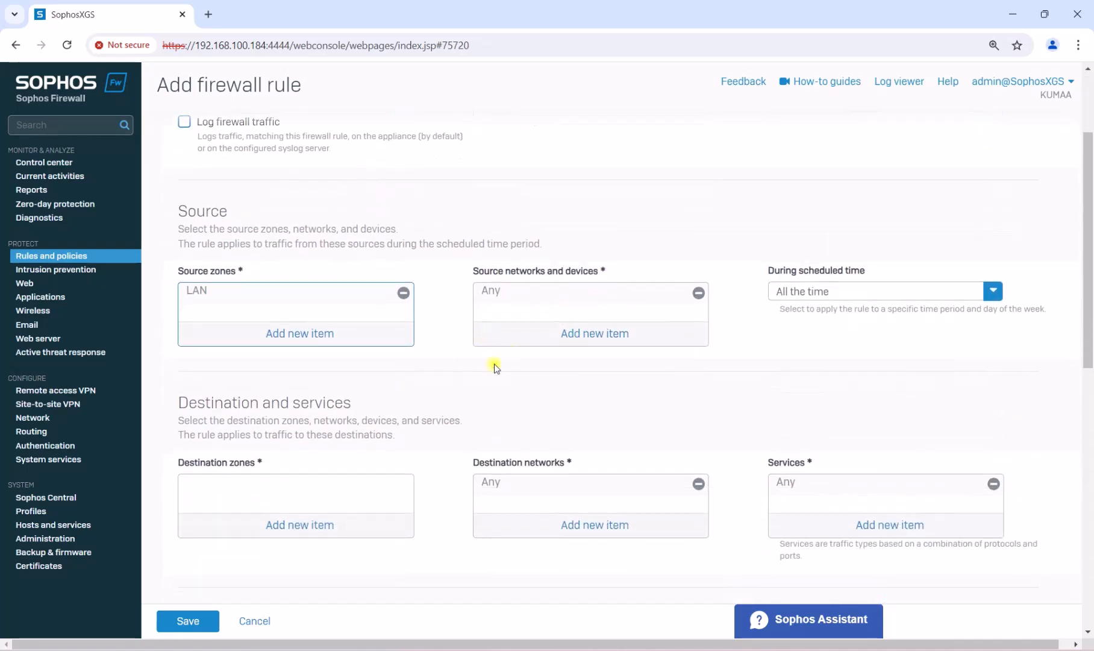
pyautogui.scroll(-2, 266, 476)
pyautogui.click(284, 382)
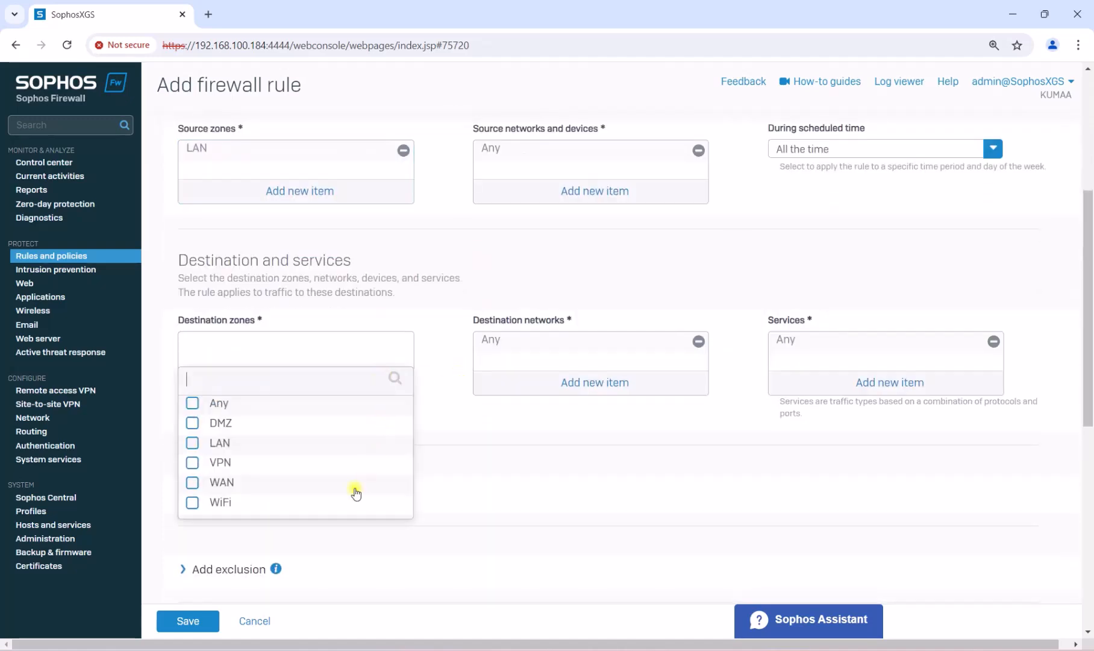
pyautogui.click(192, 482)
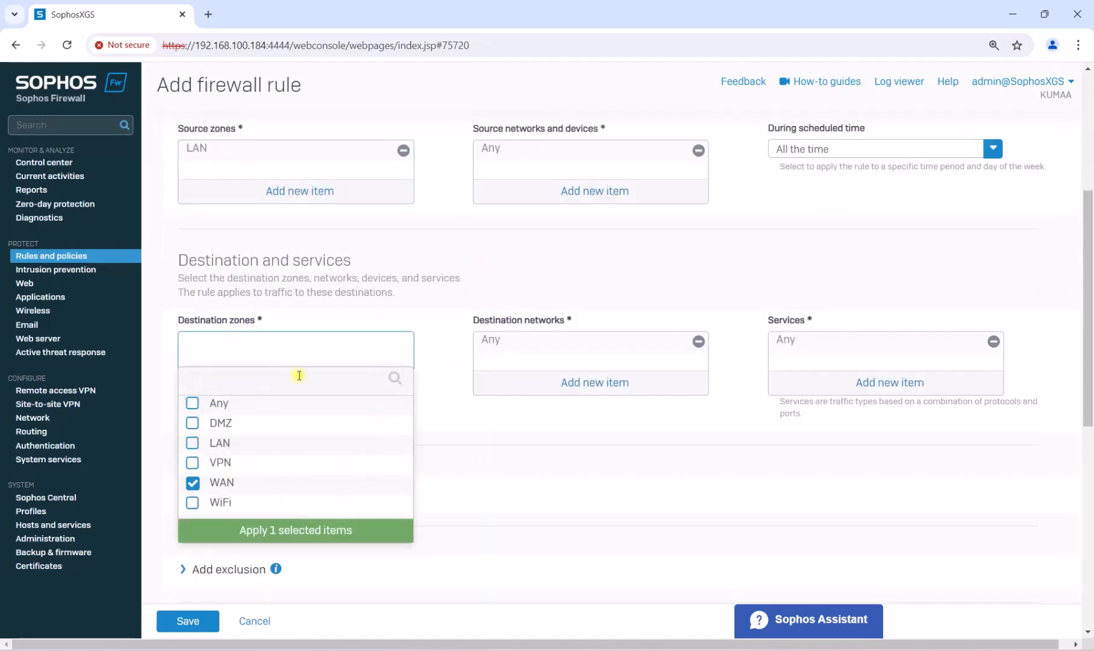
pyautogui.click(280, 530)
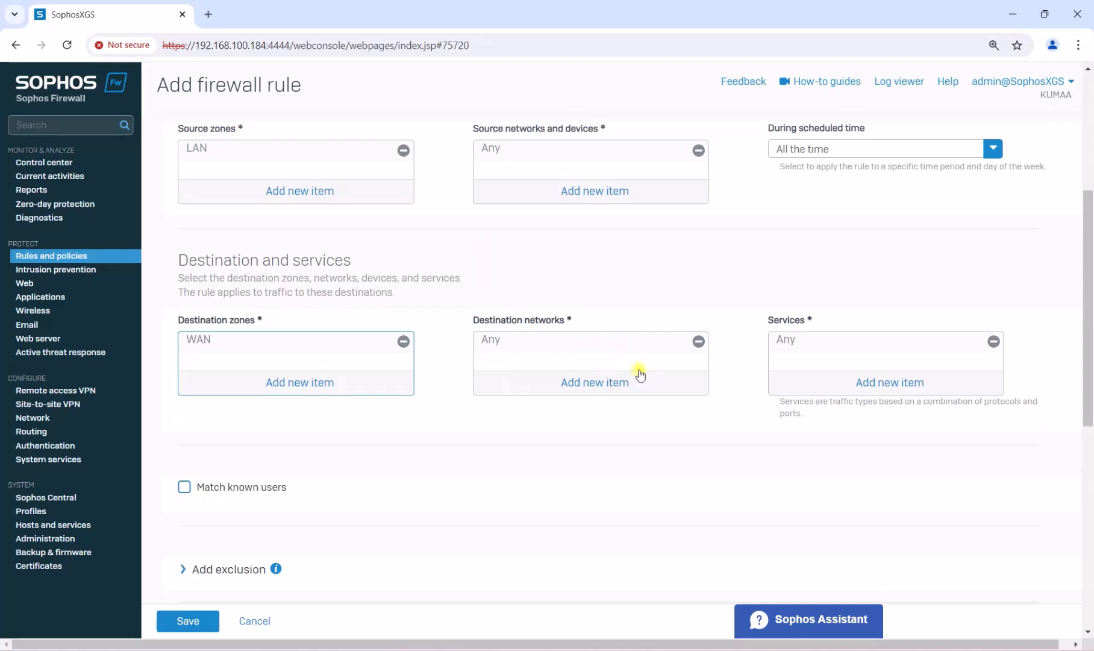
# Create a linked NAT rule with MASQ as the translated source, and save both the NAT rule and the firewall rule
pyautogui.scroll(-3, 561, 436)
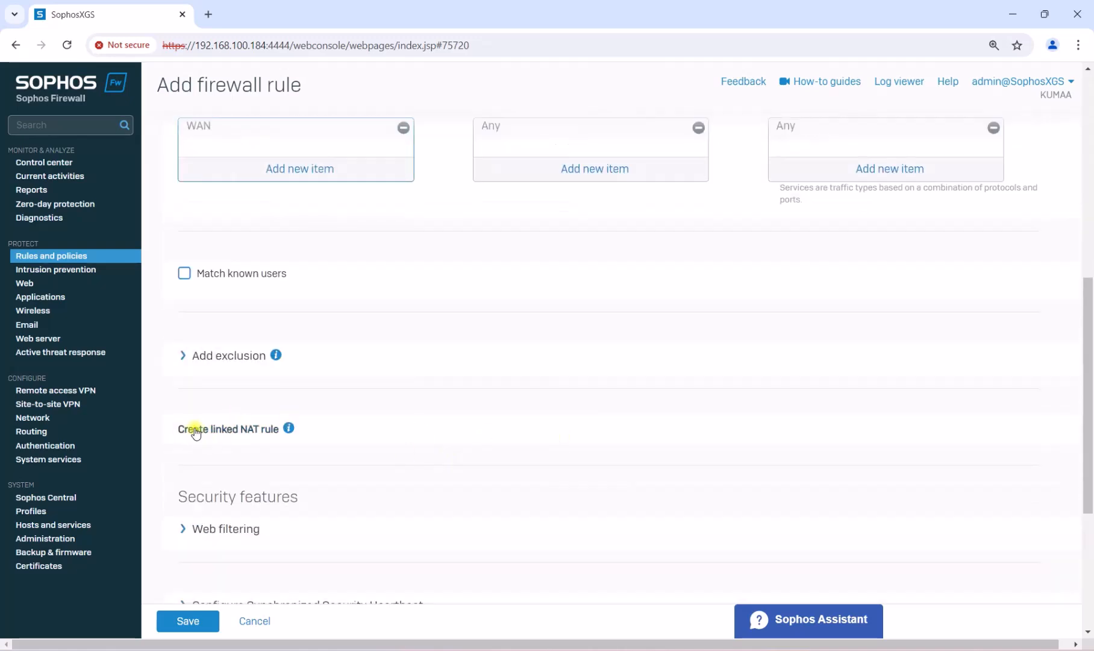
pyautogui.click(235, 428)
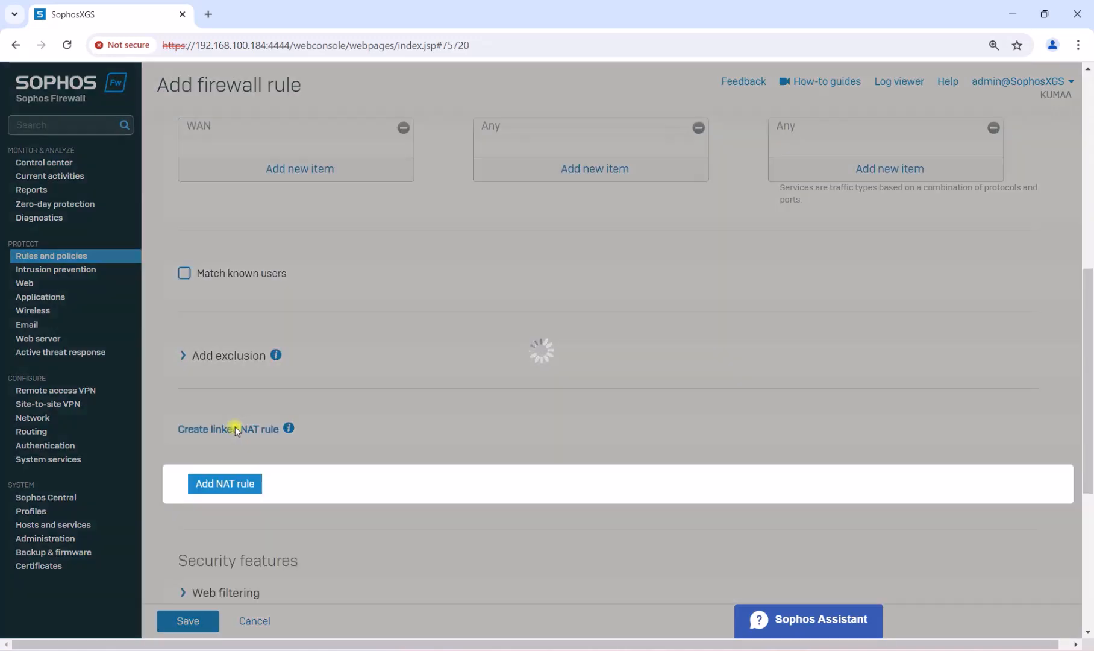
pyautogui.scroll(-5, 274, 414)
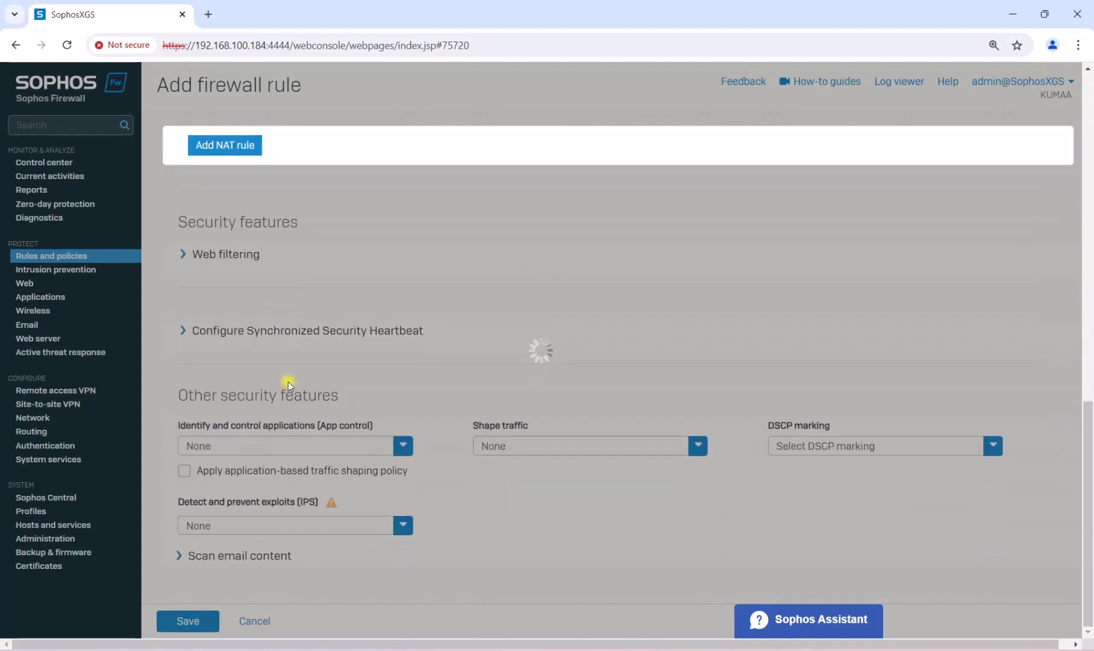
pyautogui.scroll(-3, 212, 344)
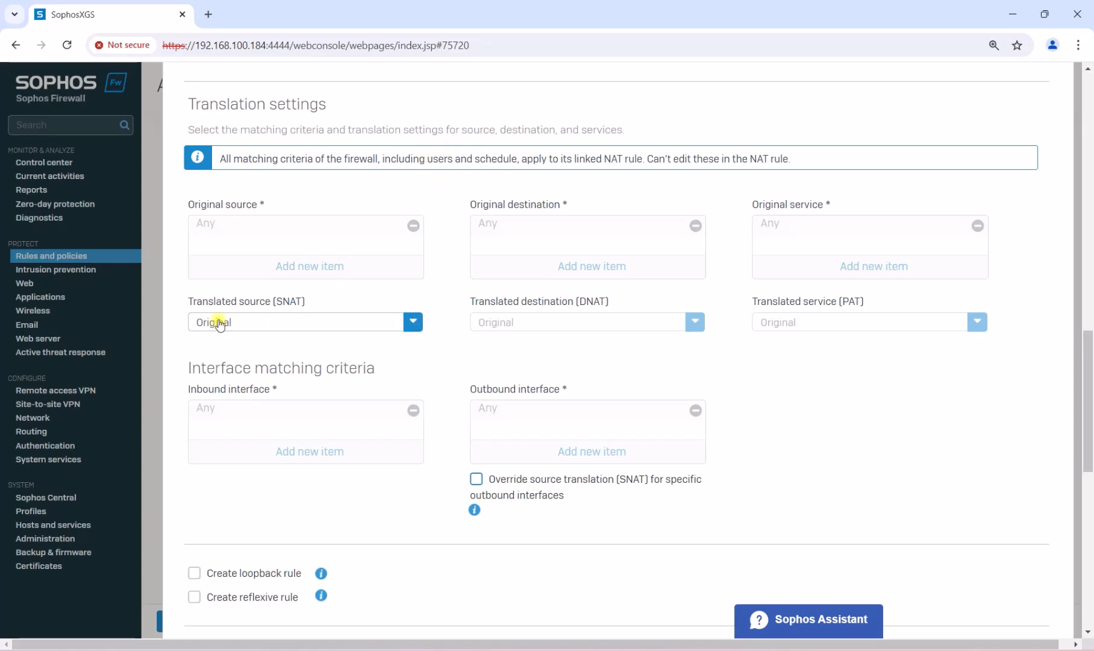
pyautogui.click(413, 321)
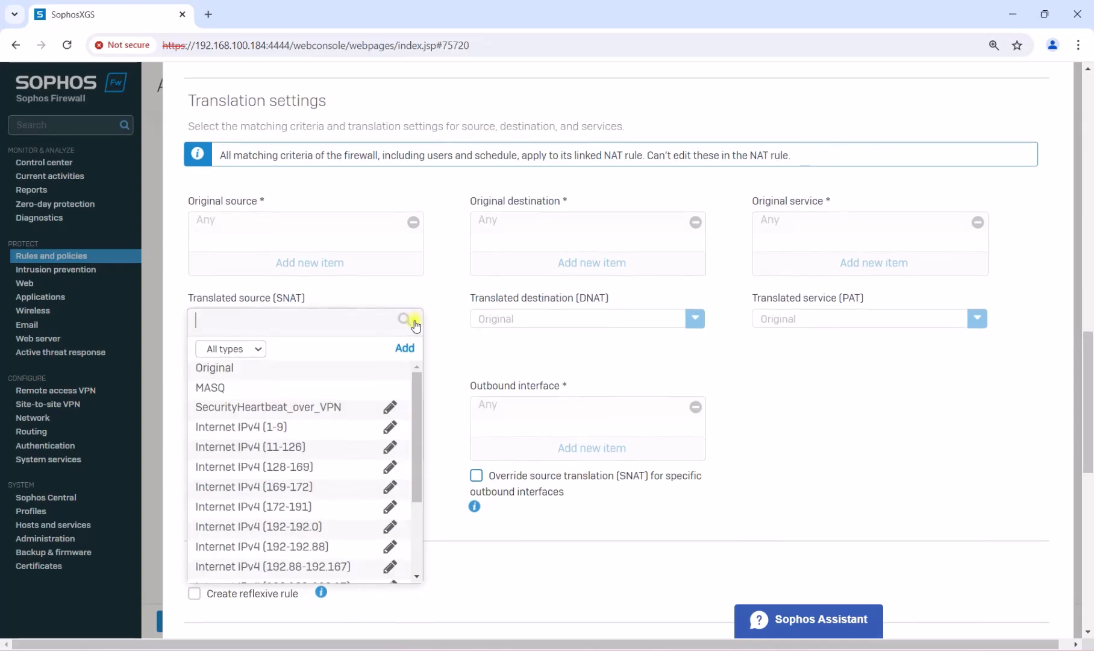
pyautogui.click(215, 394)
pyautogui.scroll(-4, 210, 509)
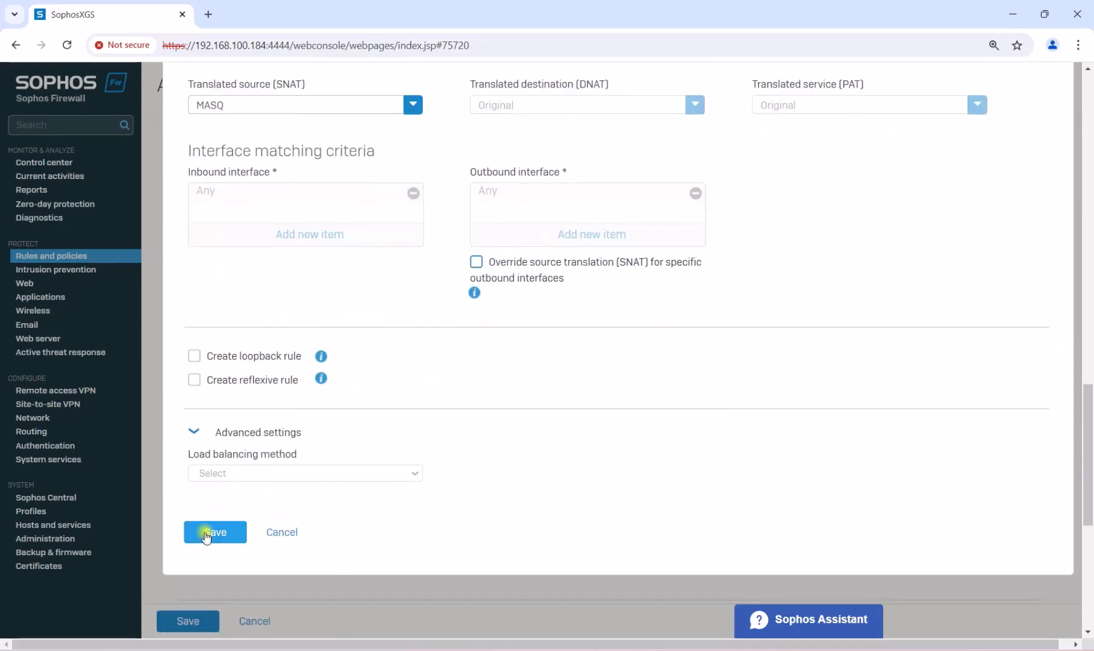
pyautogui.click(212, 532)
pyautogui.scroll(6, 545, 418)
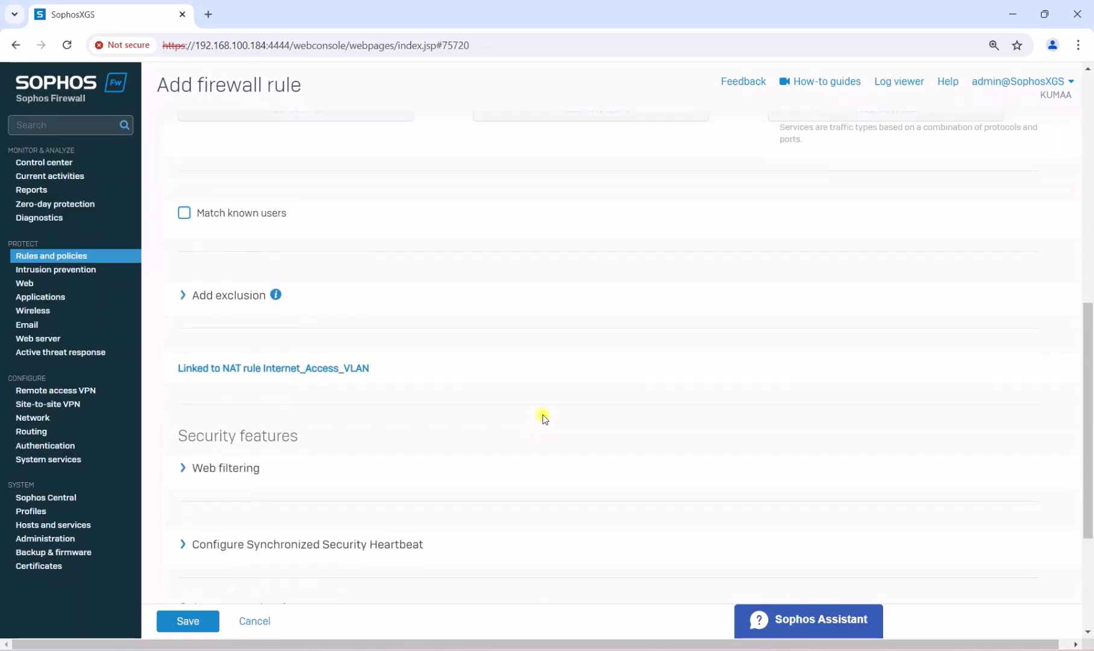
pyautogui.click(188, 621)
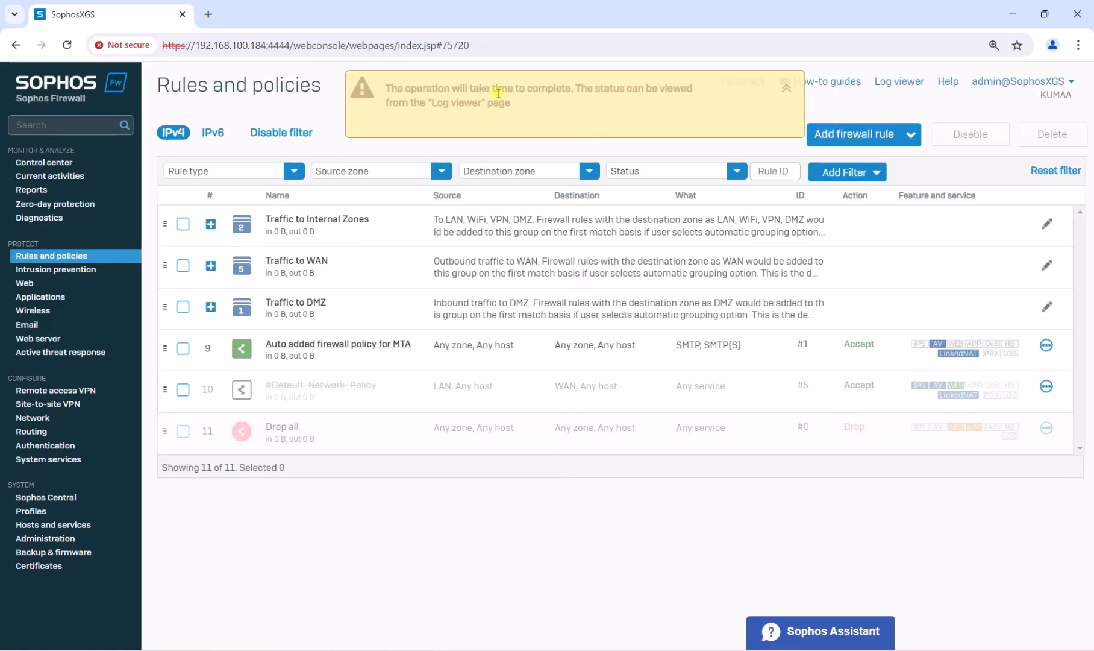
# Dismiss the notification, reload the firewall rules page, and check the Traffic to DMZ and Traffic to WAN groups for the new rule
pyautogui.click(211, 307)
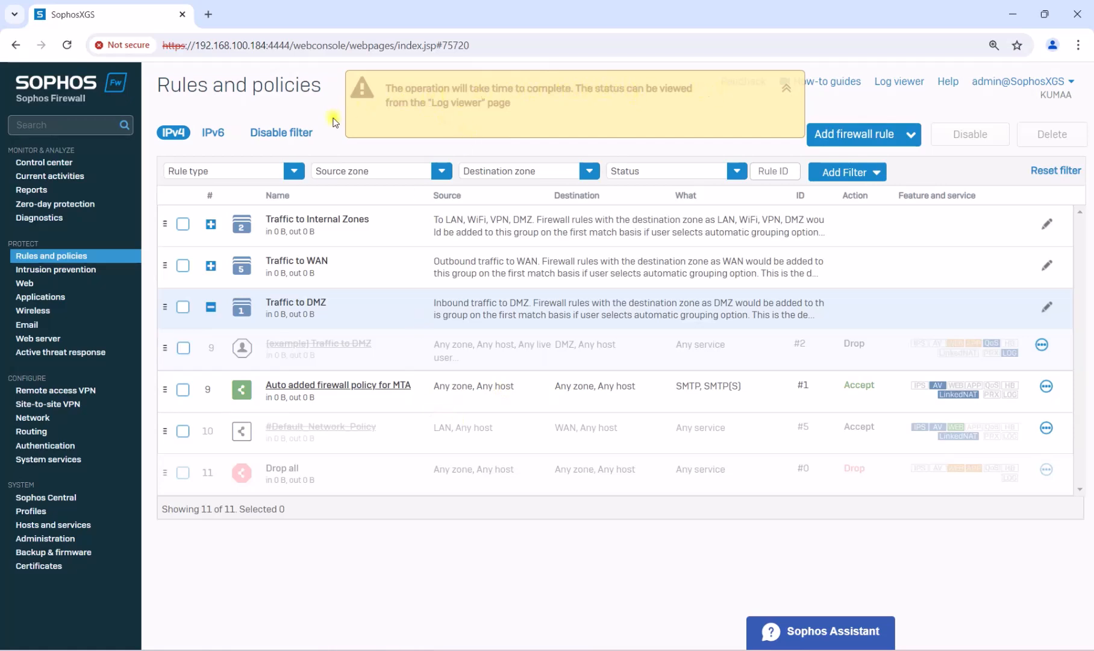
pyautogui.moveTo(451, 98); pyautogui.dragTo(456, 99)
pyautogui.click(786, 91)
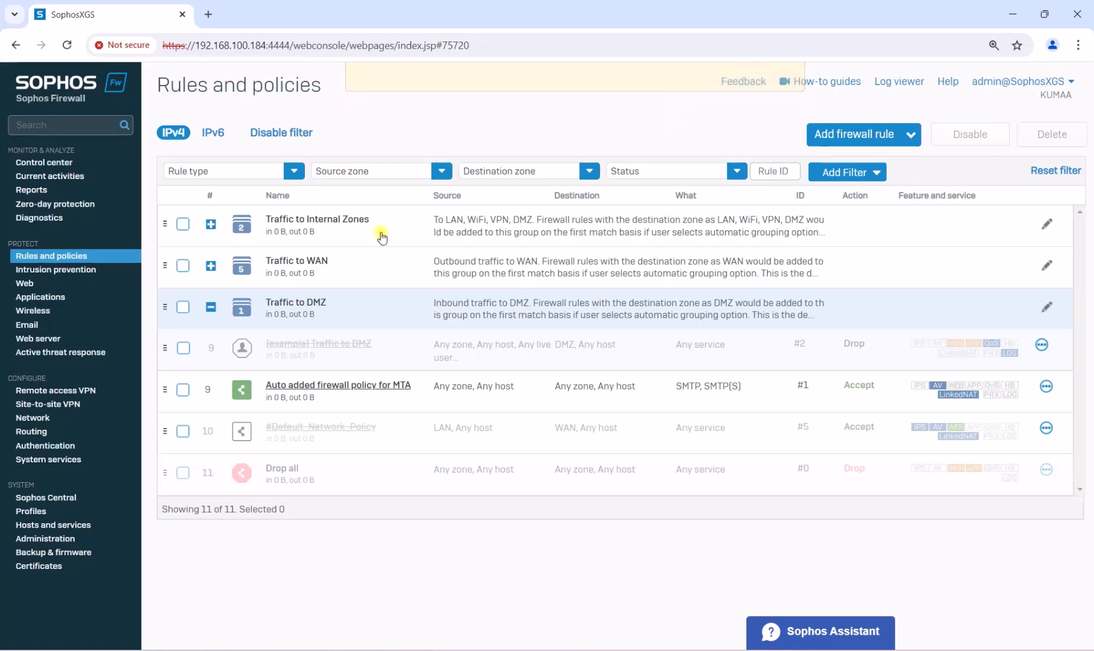
pyautogui.click(68, 45)
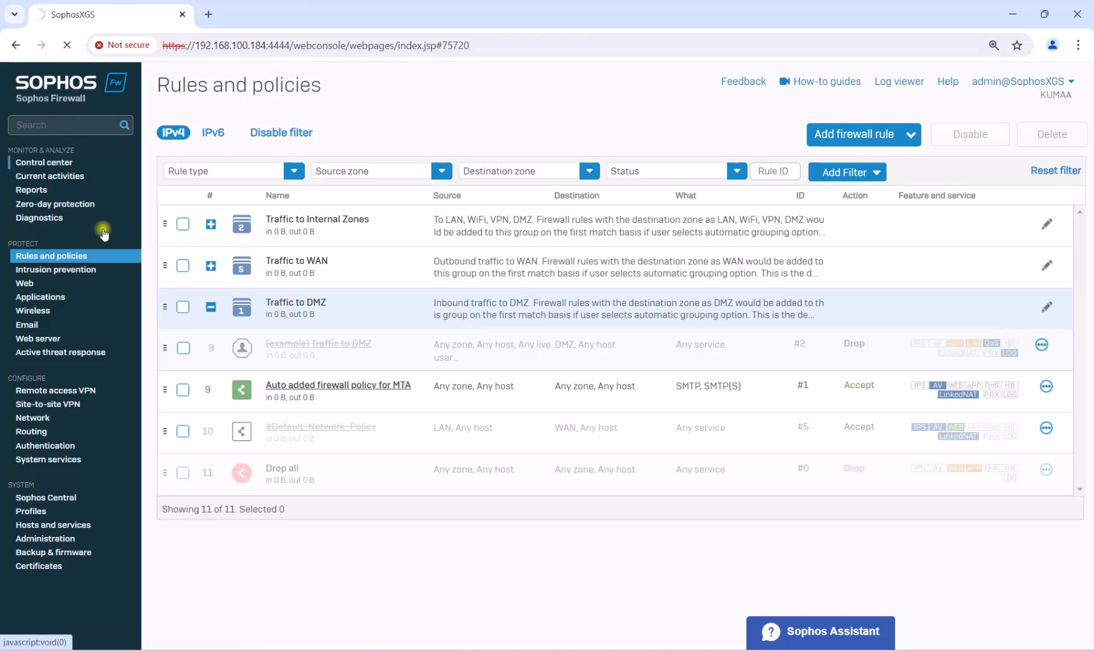
pyautogui.click(210, 308)
pyautogui.click(210, 265)
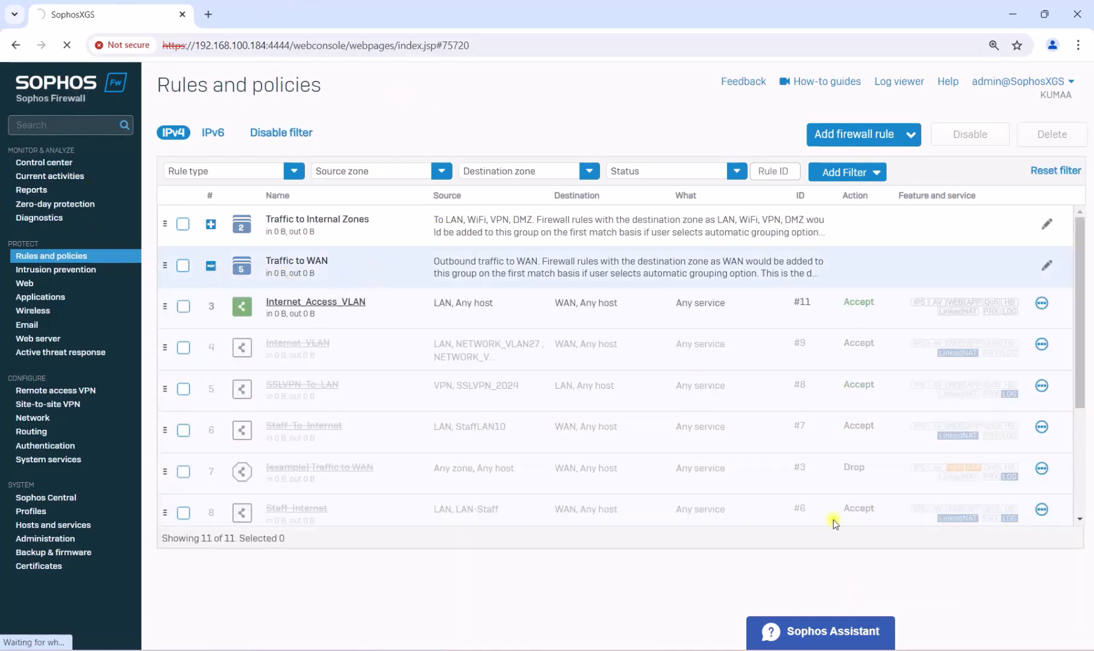
pyautogui.click(211, 266)
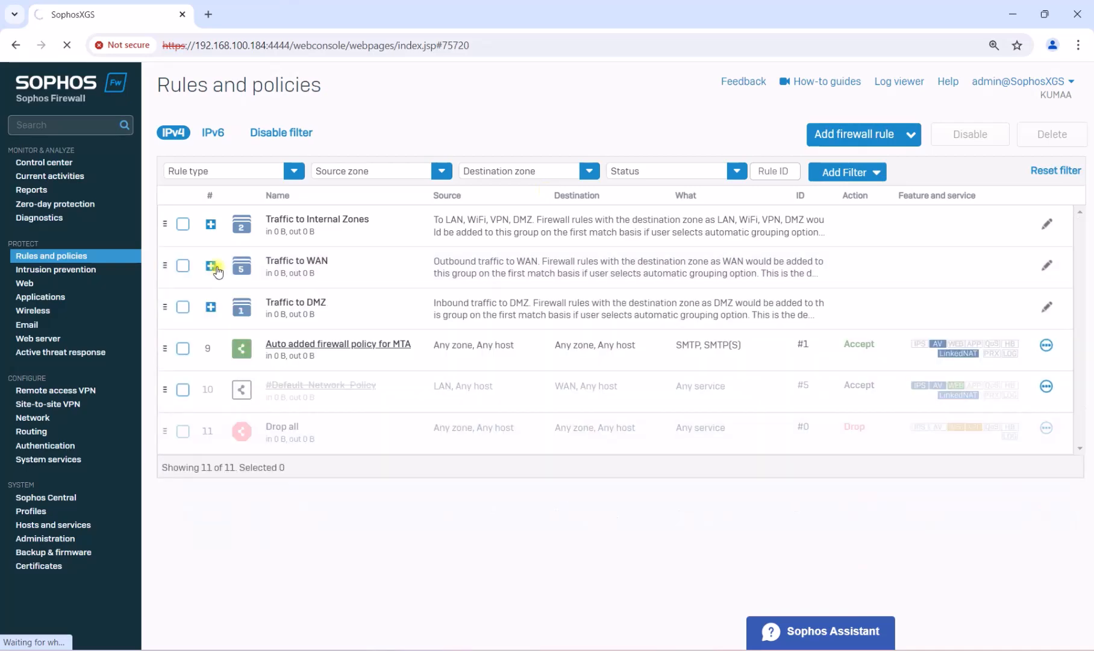
# Expand the Traffic to WAN rule group, run ping google.com in the Visitor PC's command prompt, and close its console
pyautogui.click(215, 267)
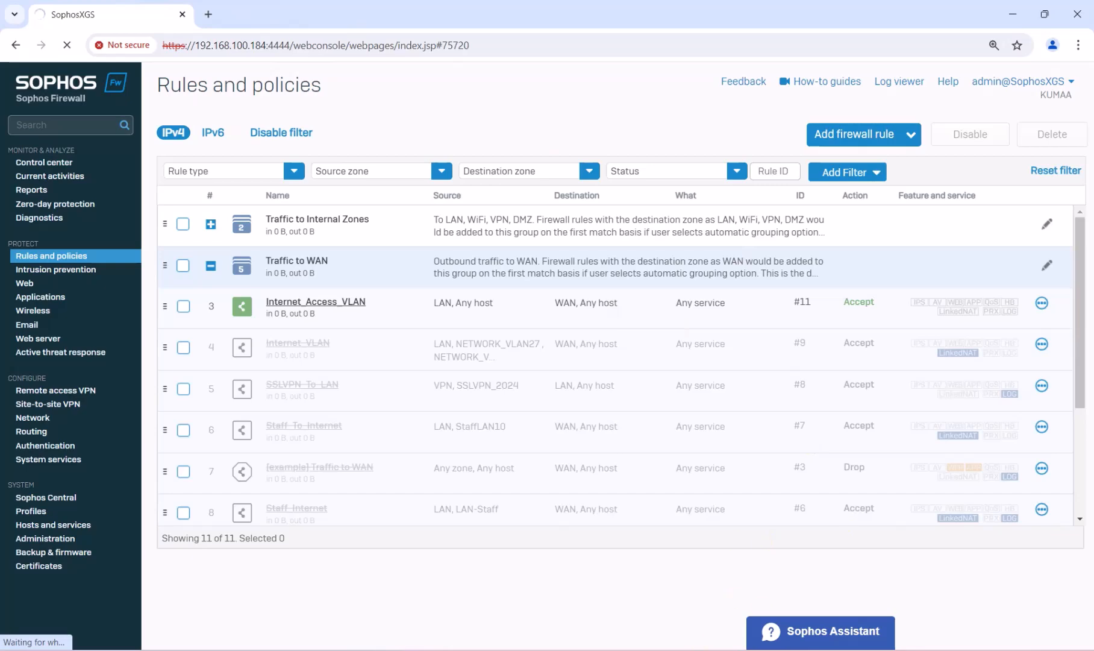
pyautogui.hotkey('alt', 'Tab')
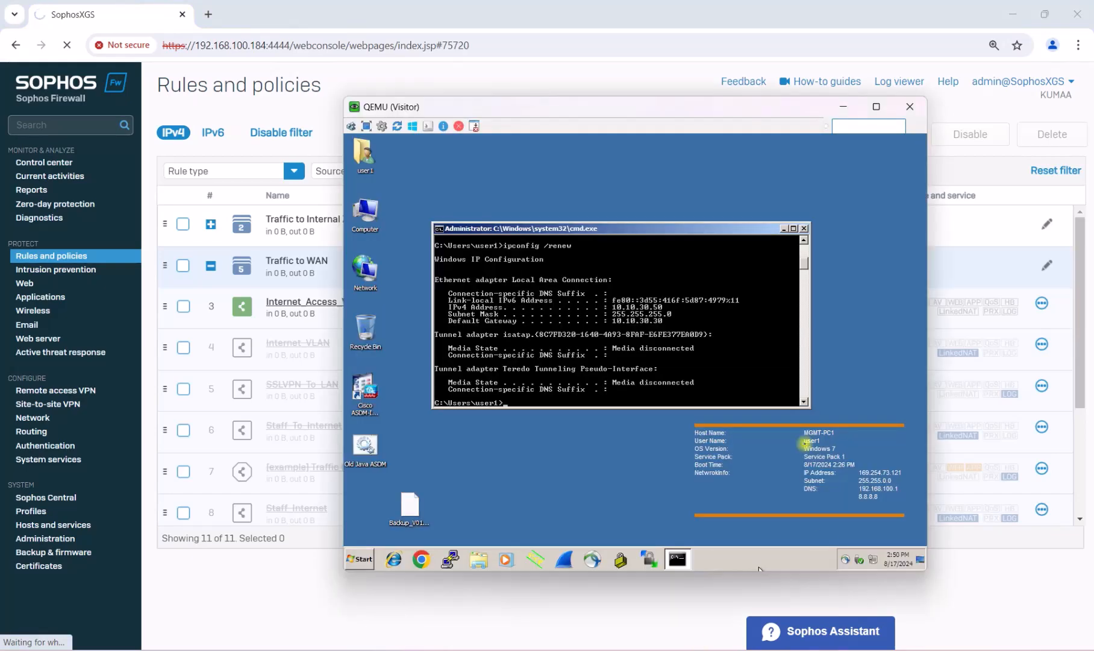
pyautogui.moveTo(658, 112); pyautogui.dragTo(547, 63)
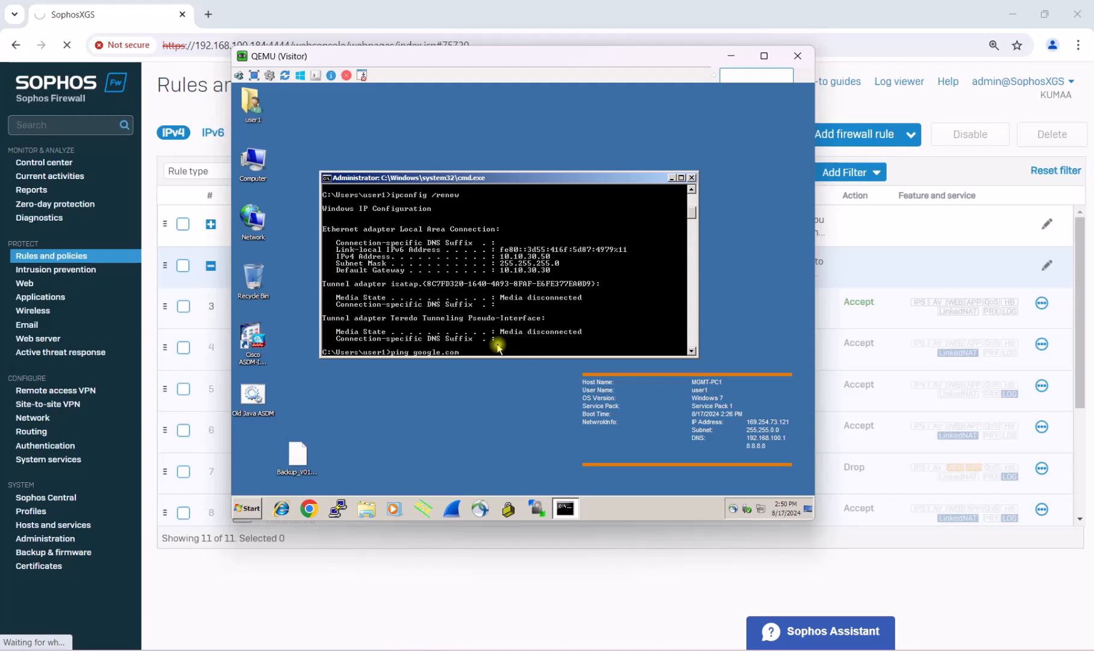
pyautogui.press('Return')
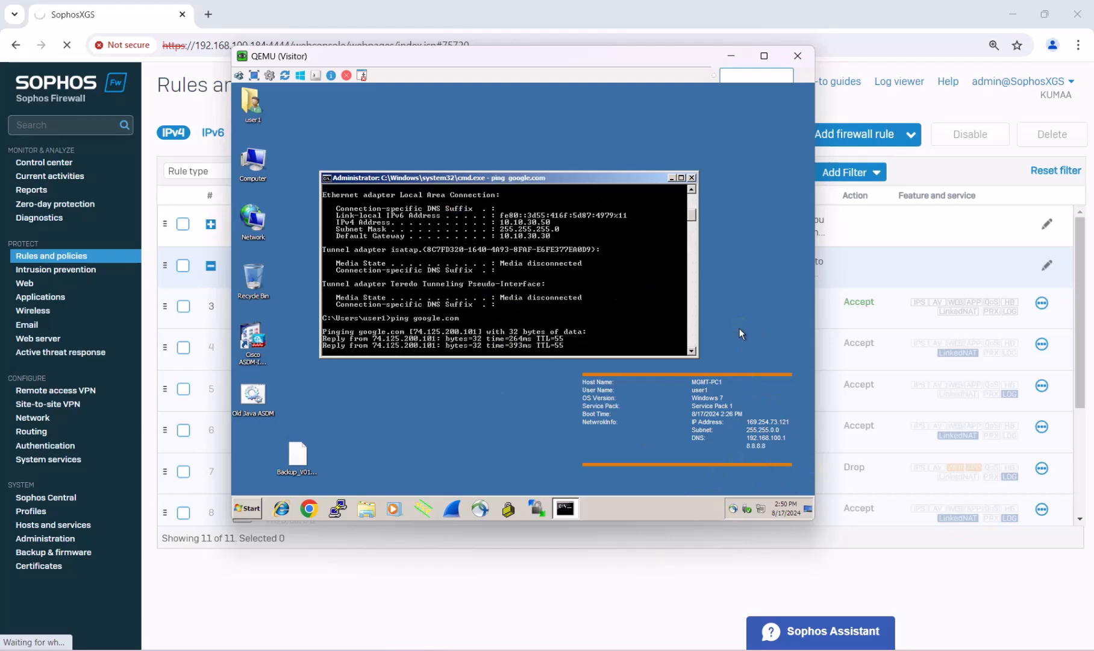
pyautogui.click(797, 56)
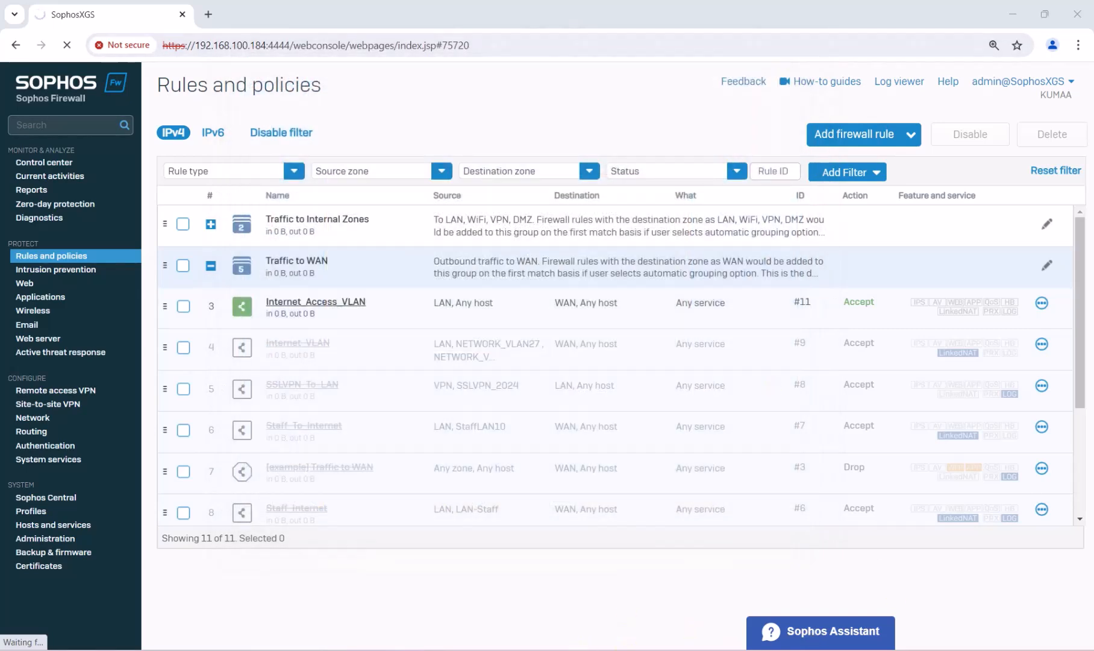
# Switch to the EVE topology, open the Staff01 console, and ping google.com from its command prompt
pyautogui.click(794, 579)
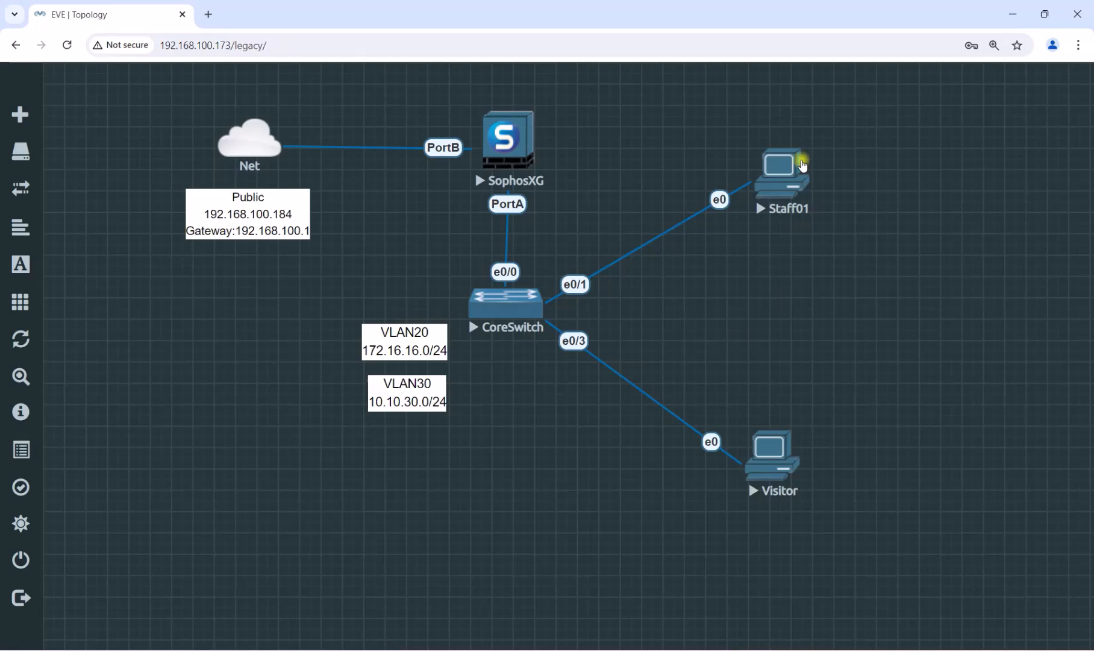
pyautogui.click(792, 170)
pyautogui.click(560, 154)
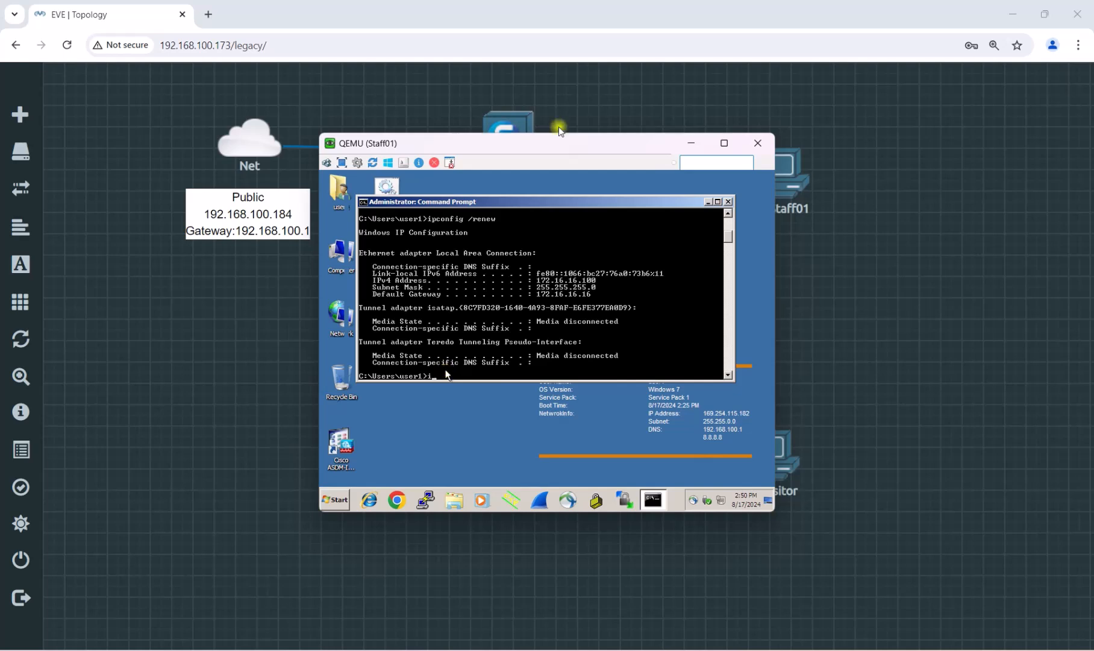
pyautogui.moveTo(550, 143); pyautogui.dragTo(521, 96)
pyautogui.write('ing google.com')
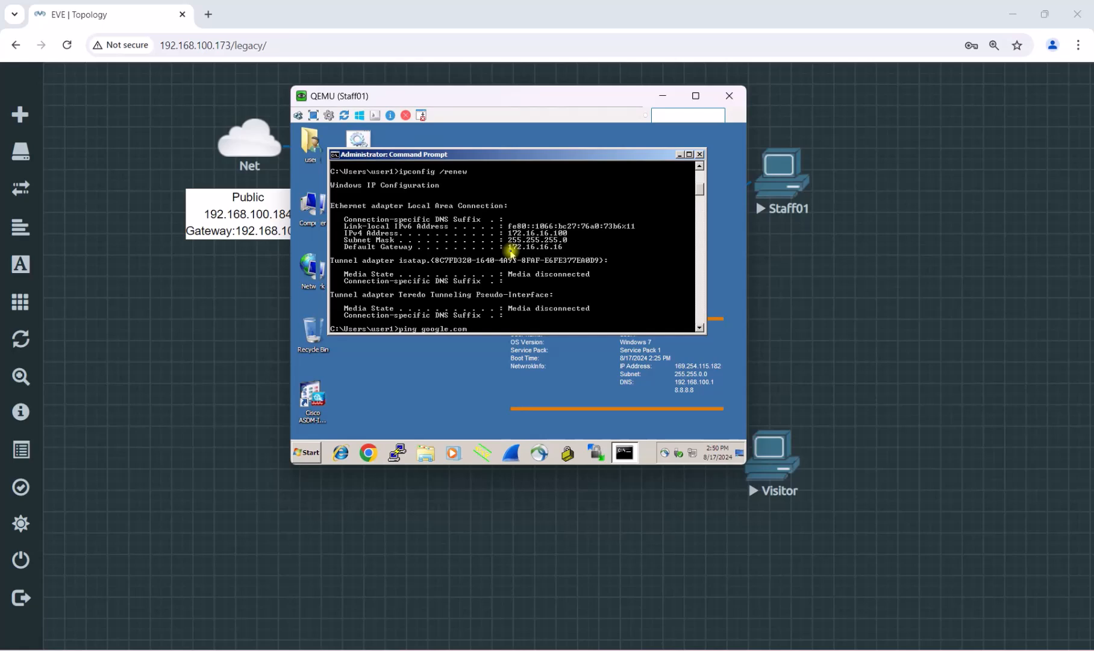
pyautogui.press('Return')
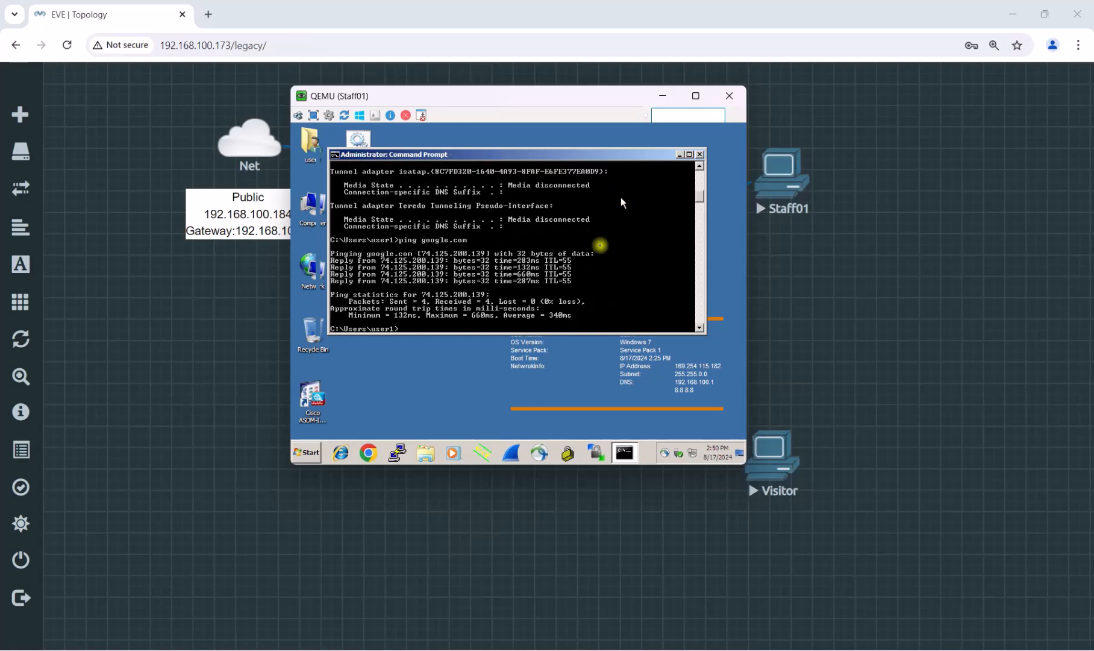
pyautogui.press('super')
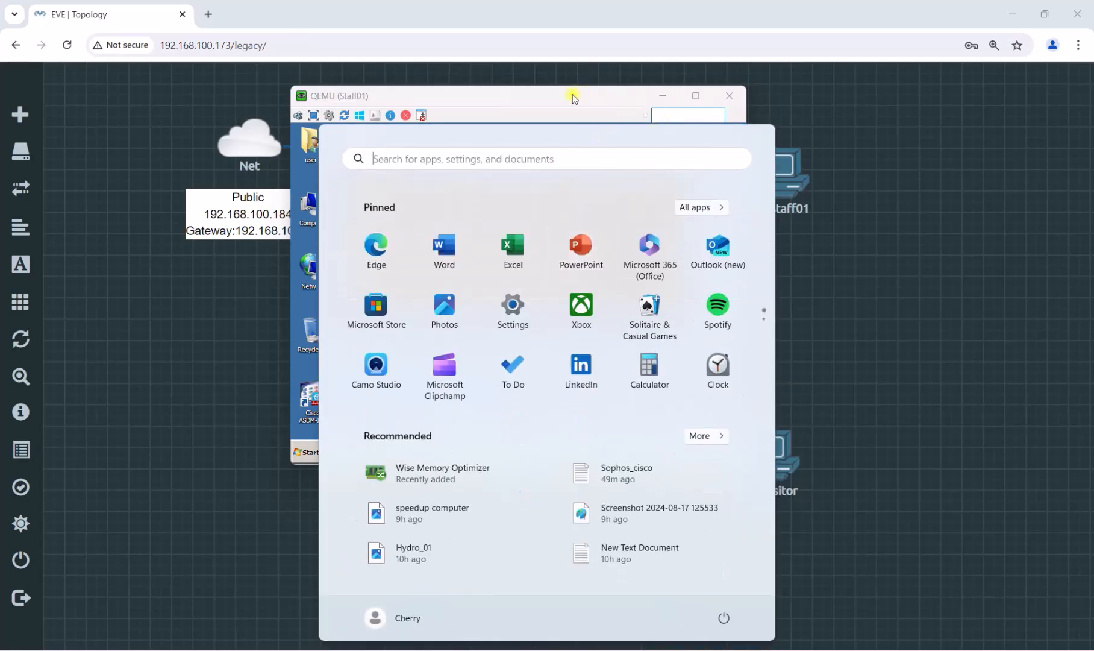
pyautogui.moveTo(572, 94); pyautogui.dragTo(431, 86)
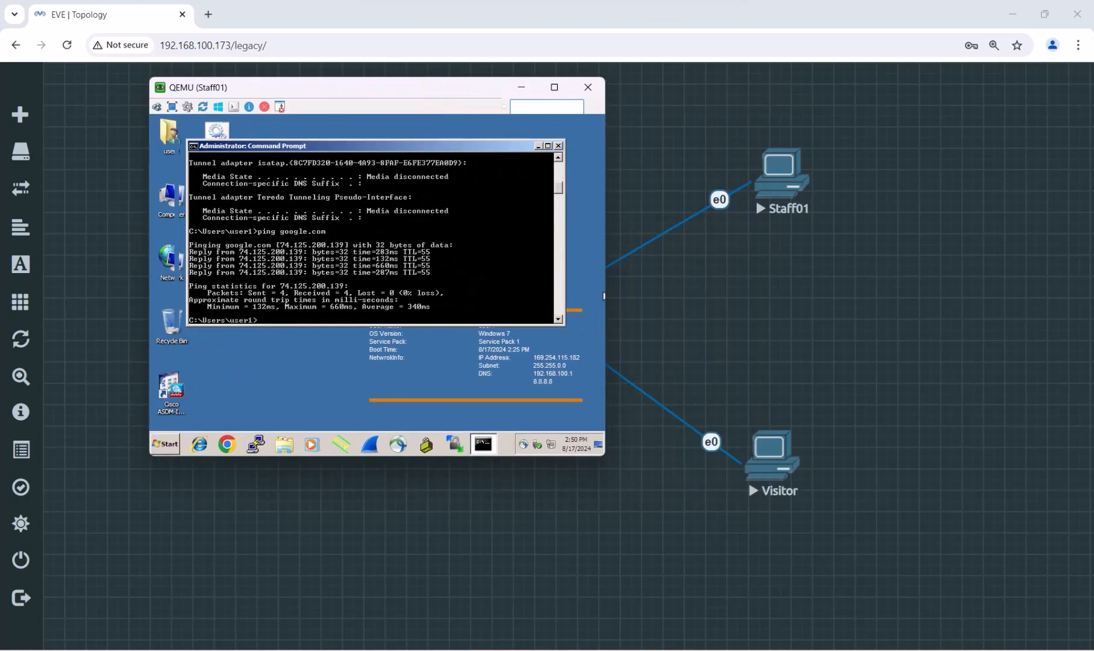
pyautogui.click(770, 449)
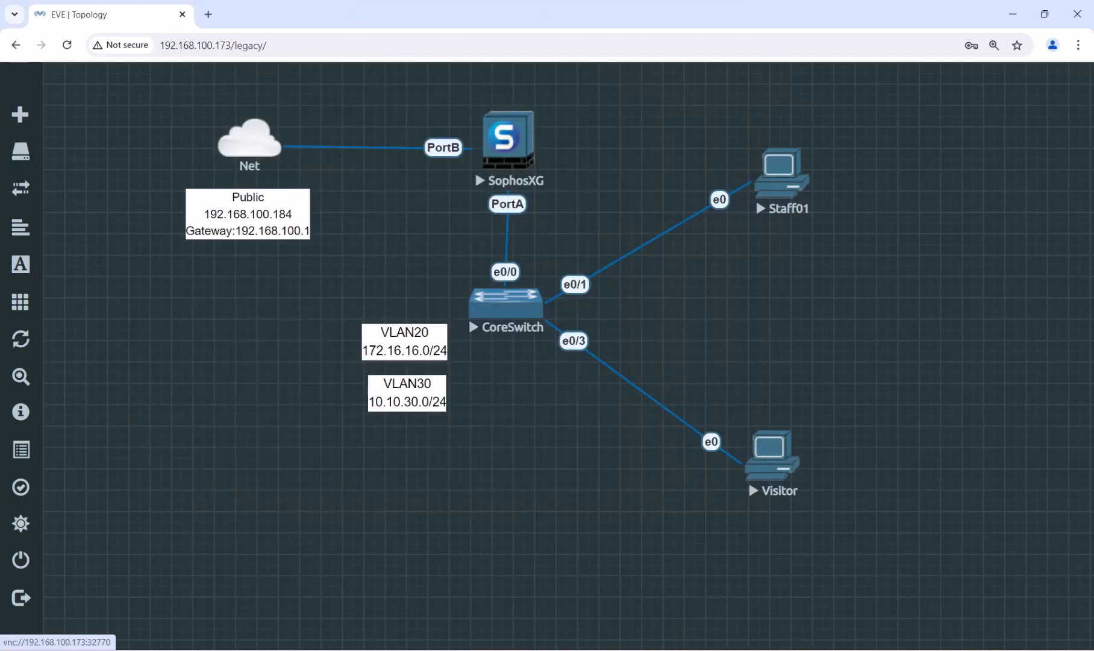
pyautogui.moveTo(826, 648)
pyautogui.click(829, 587)
pyautogui.click(826, 649)
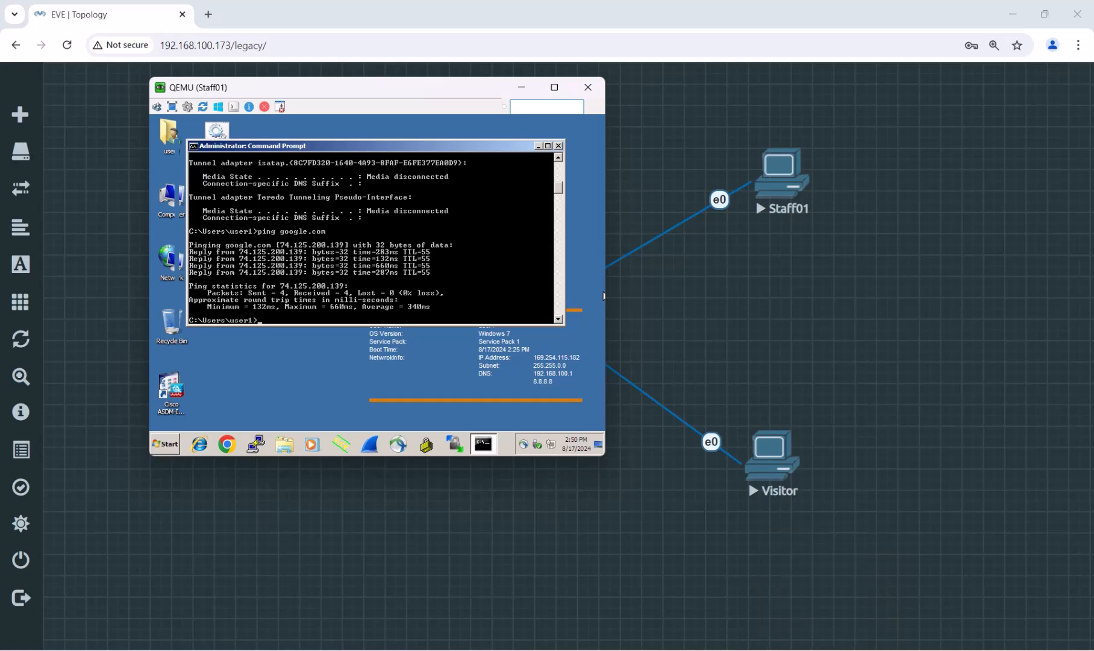
pyautogui.click(826, 649)
# Open another Staff01 console beside the existing one and run ipconfig /all at the Staff01 command prompt
pyautogui.moveTo(395, 88); pyautogui.dragTo(373, 118)
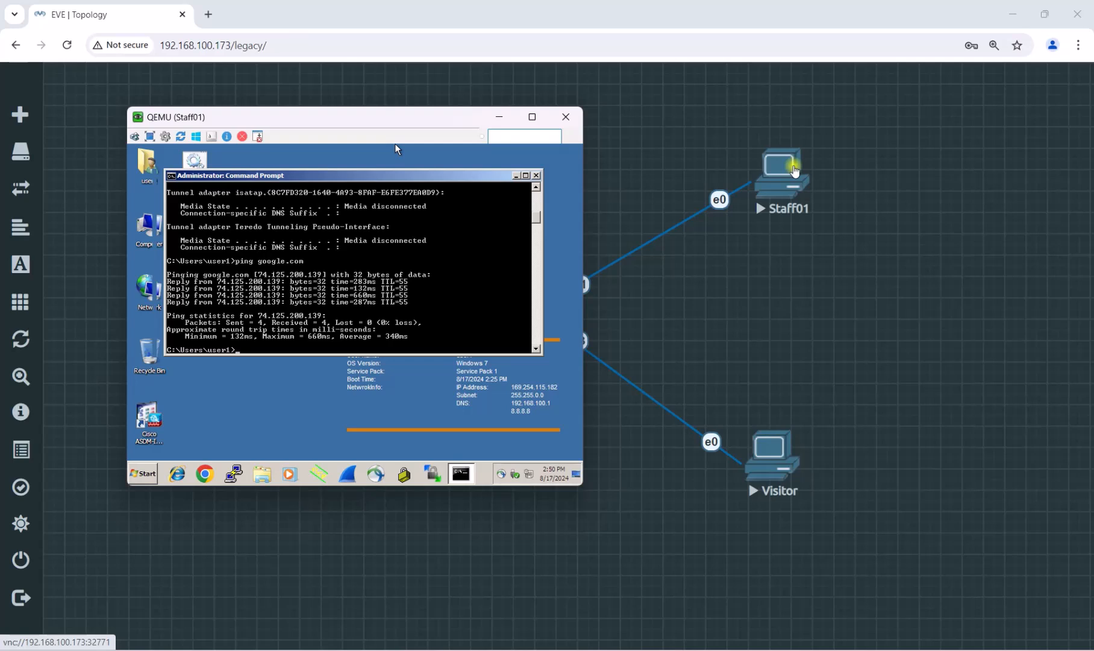
pyautogui.click(794, 166)
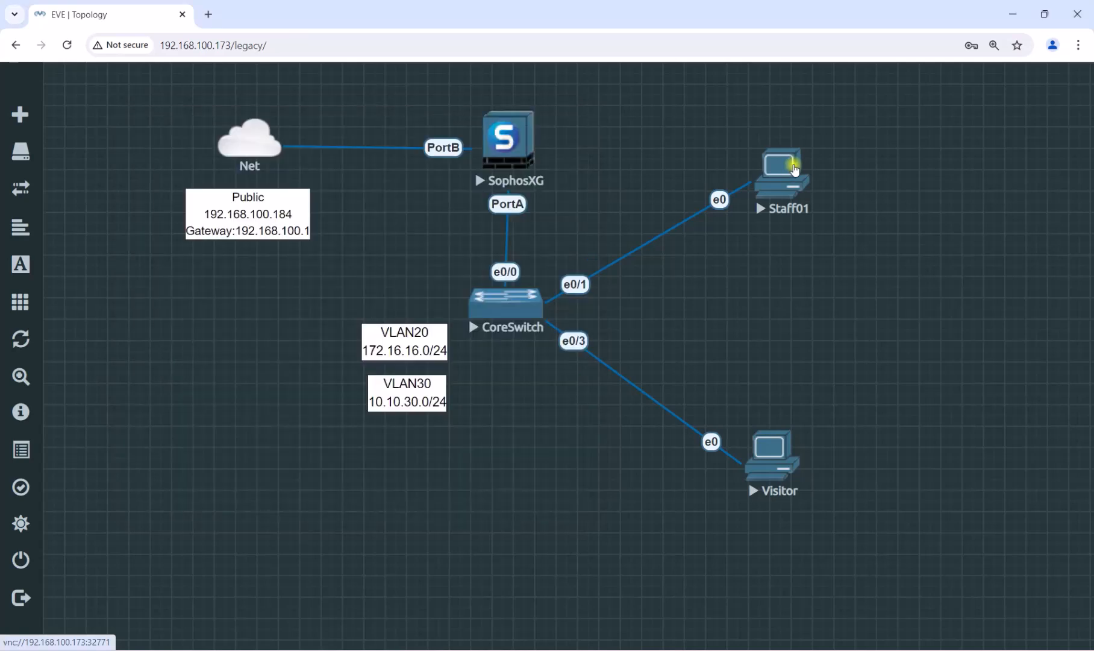
pyautogui.click(598, 153)
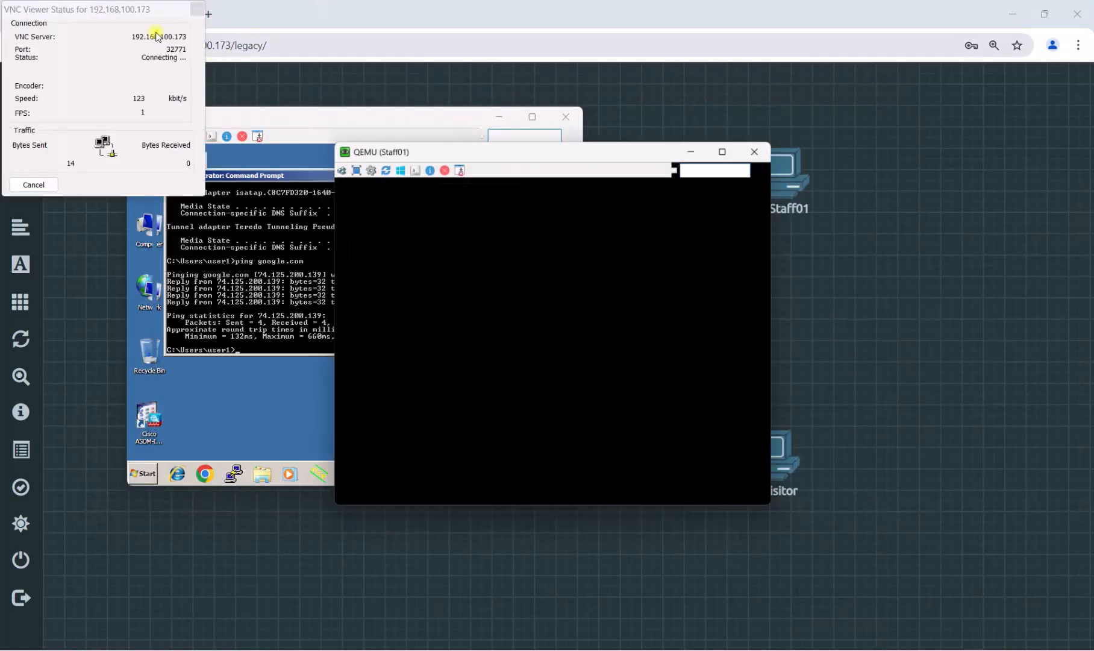
pyautogui.moveTo(564, 148); pyautogui.dragTo(793, 121)
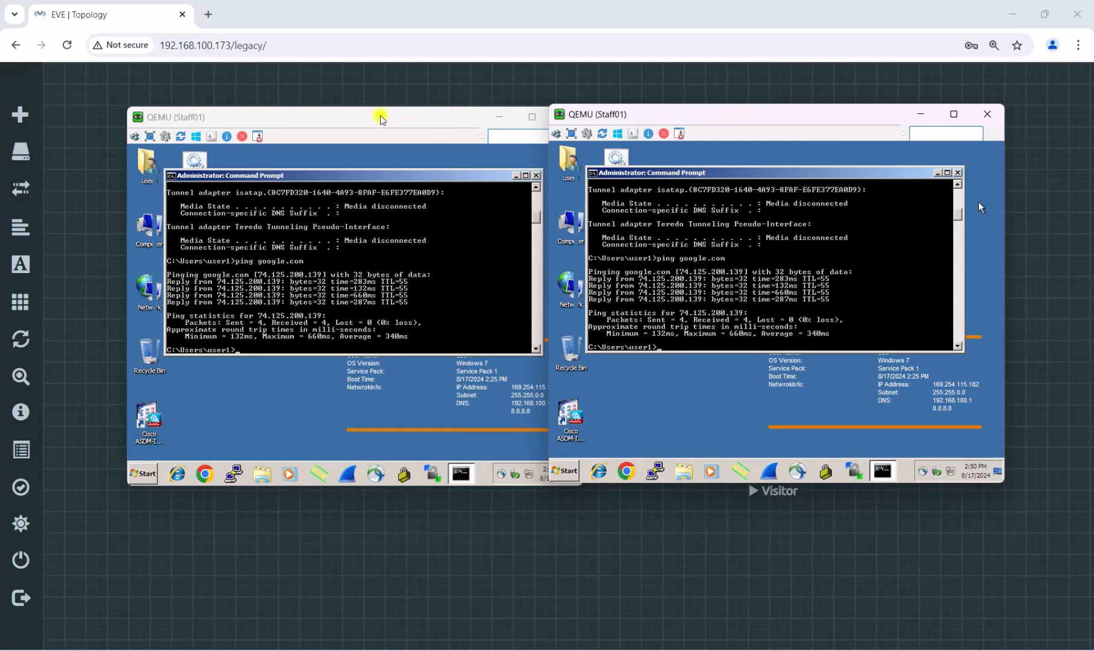
pyautogui.moveTo(380, 117); pyautogui.dragTo(285, 111)
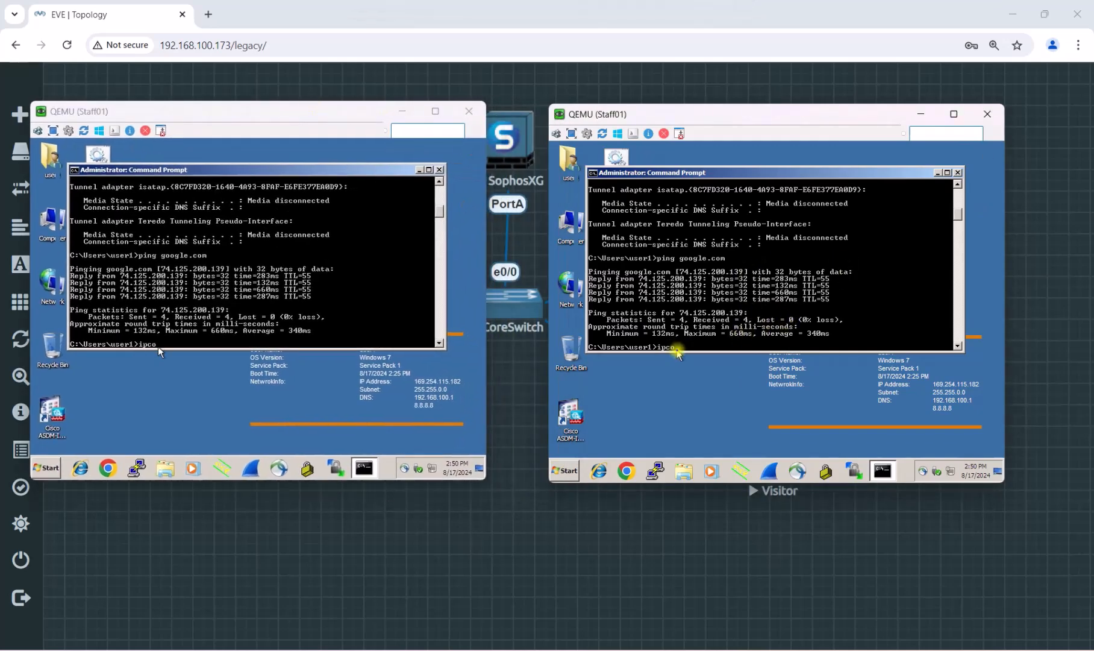
pyautogui.write('/all')
pyautogui.press('Return')
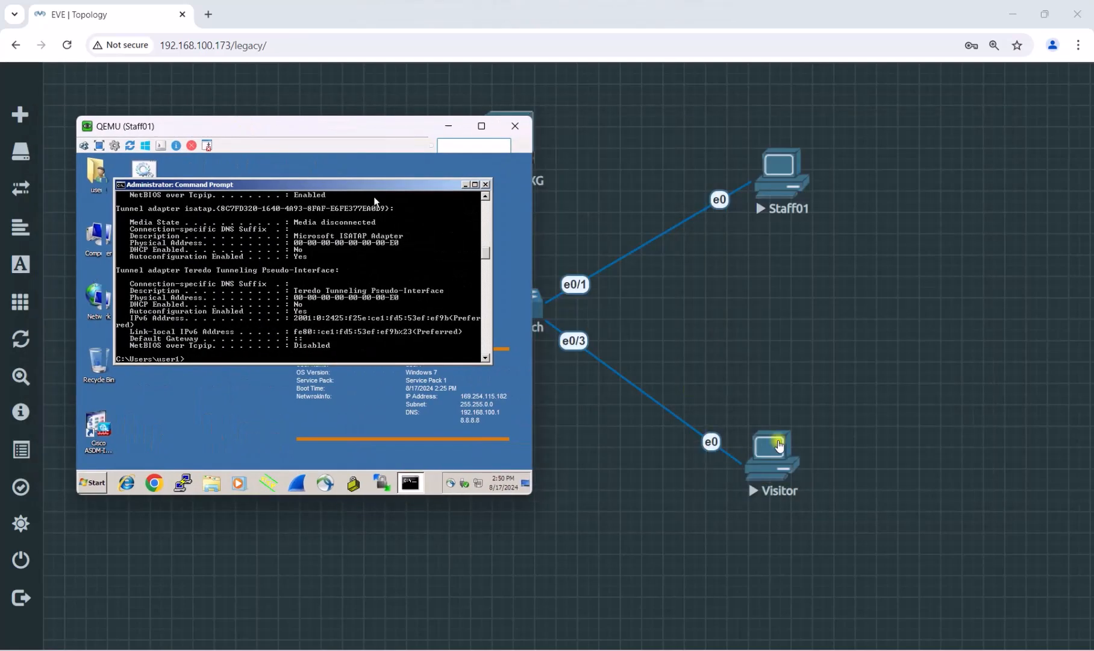
# Open the Visitor PC's console beside the Staff01 console and run ipconfig /all in its command prompt
pyautogui.click(786, 453)
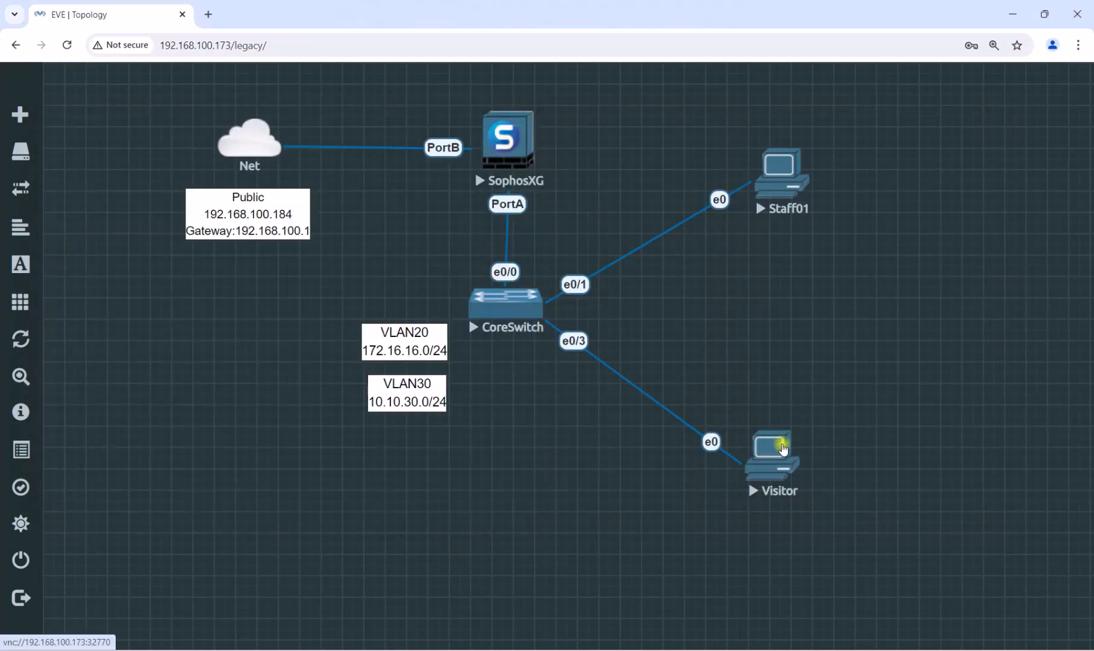
pyautogui.click(783, 448)
pyautogui.click(568, 151)
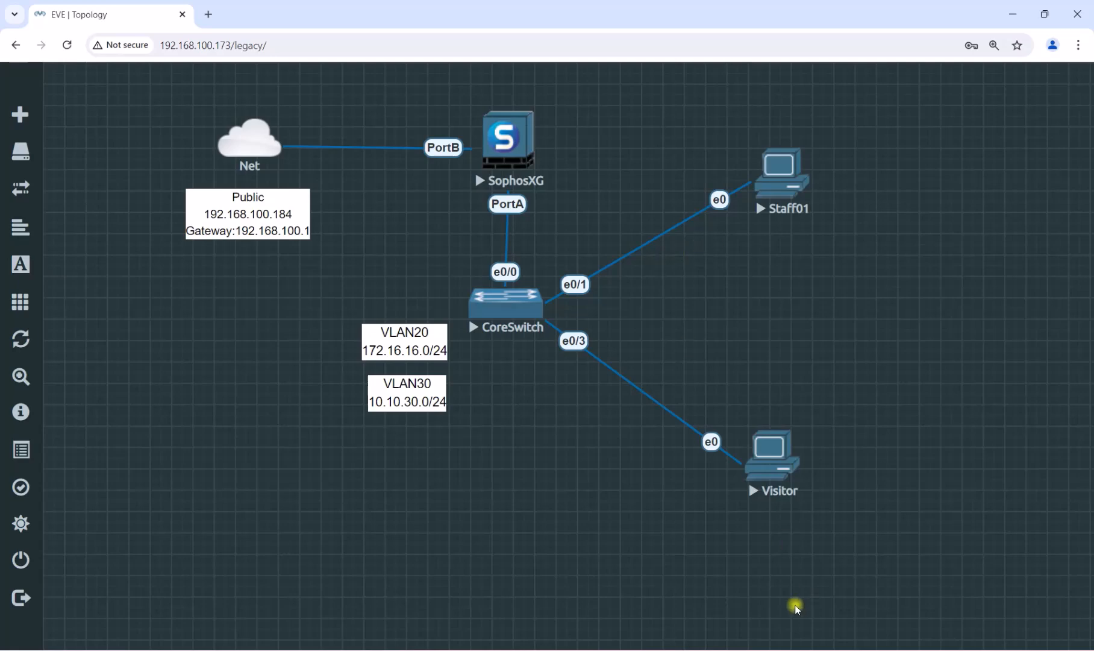
pyautogui.moveTo(825, 649)
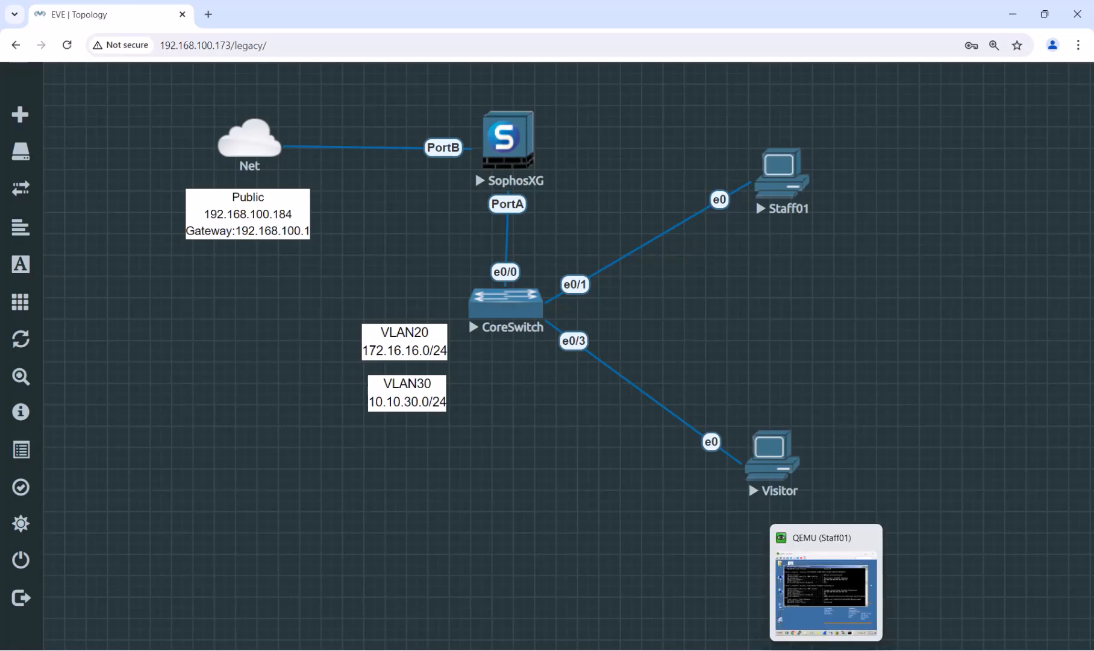
pyautogui.click(814, 604)
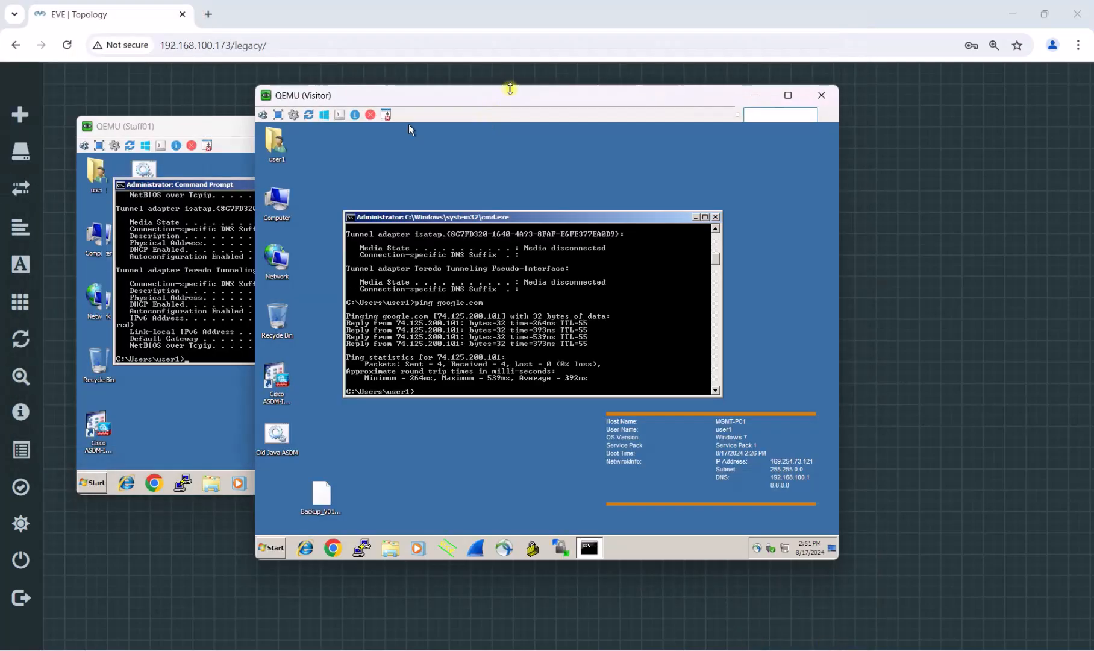
pyautogui.moveTo(510, 89); pyautogui.dragTo(787, 54)
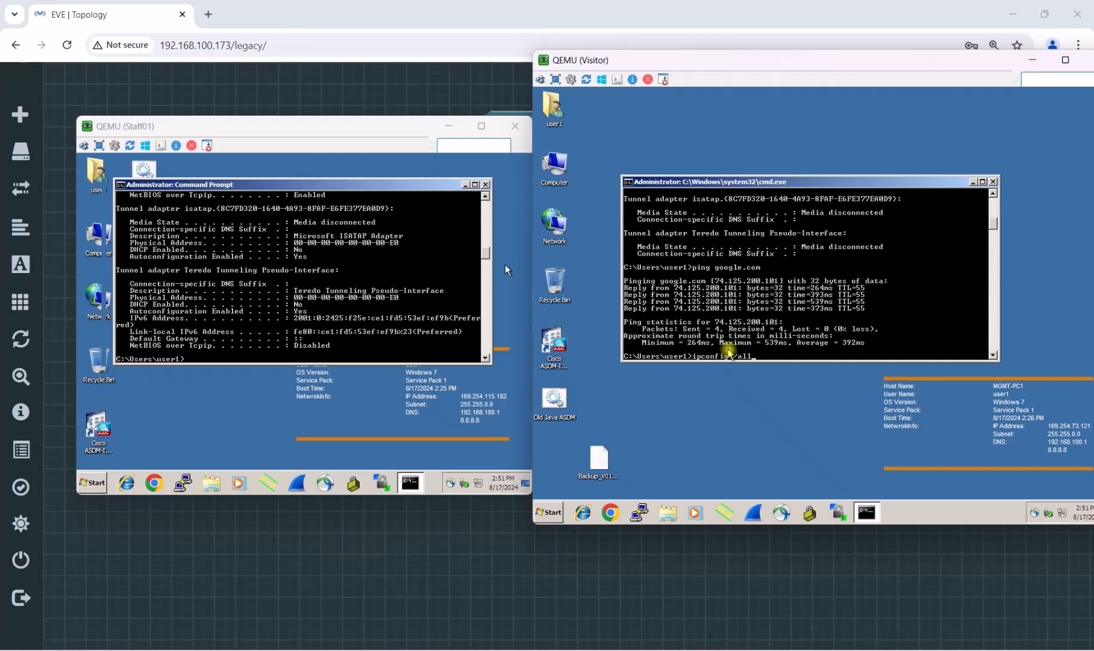
pyautogui.press('Return')
# Arrange the Staff01 and Visitor consoles side by side and check the Visitor's IPv4 address in the ipconfig output
pyautogui.moveTo(349, 128); pyautogui.dragTo(283, 90)
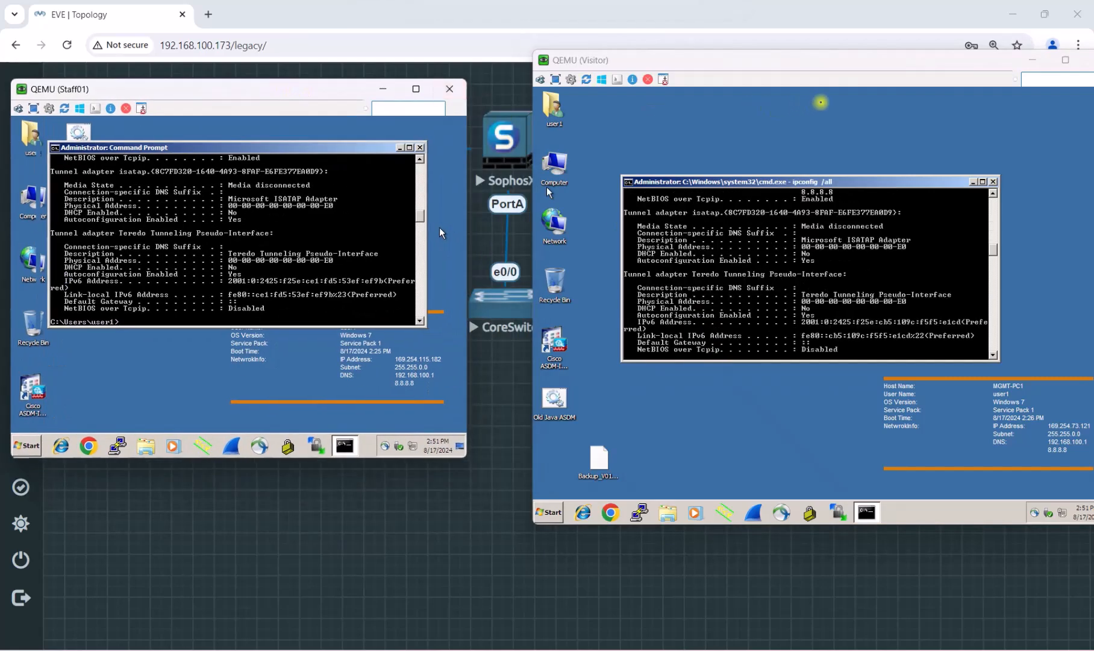
pyautogui.moveTo(845, 57); pyautogui.dragTo(819, 44)
pyautogui.scroll(1, 806, 235)
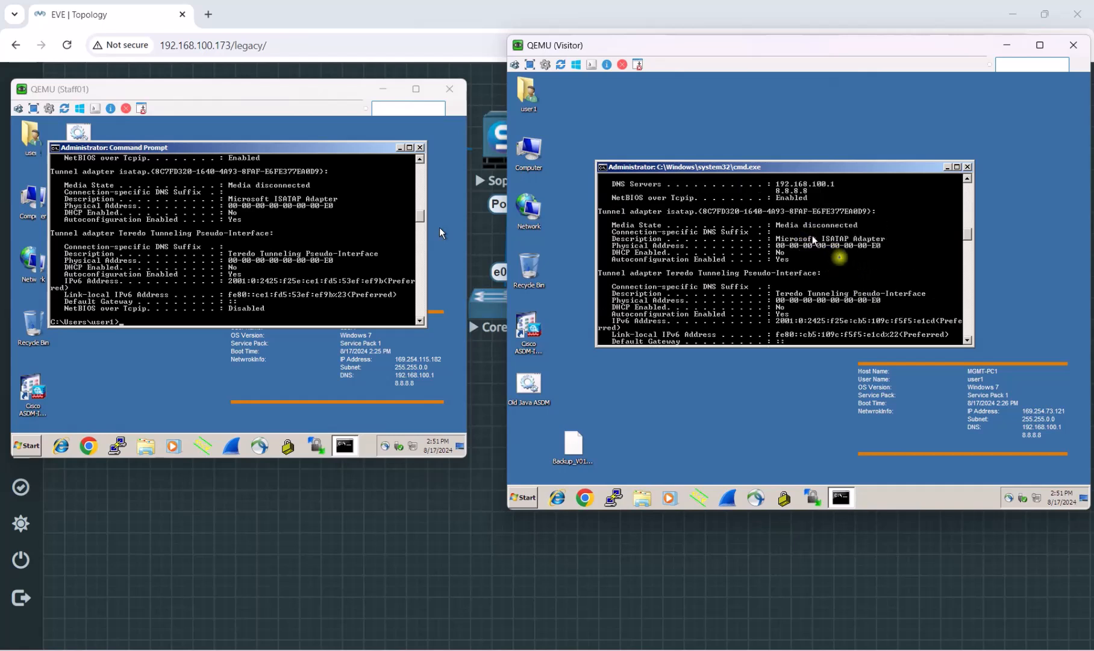
pyautogui.scroll(-4, 837, 258)
pyautogui.scroll(5, 839, 258)
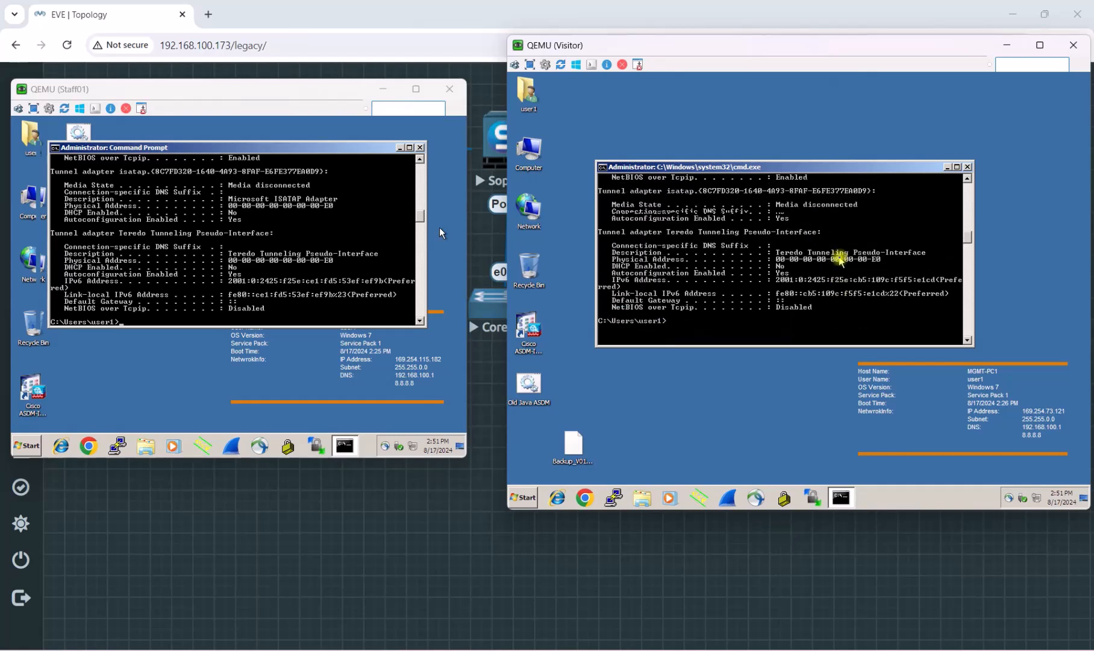
pyautogui.scroll(3, 839, 259)
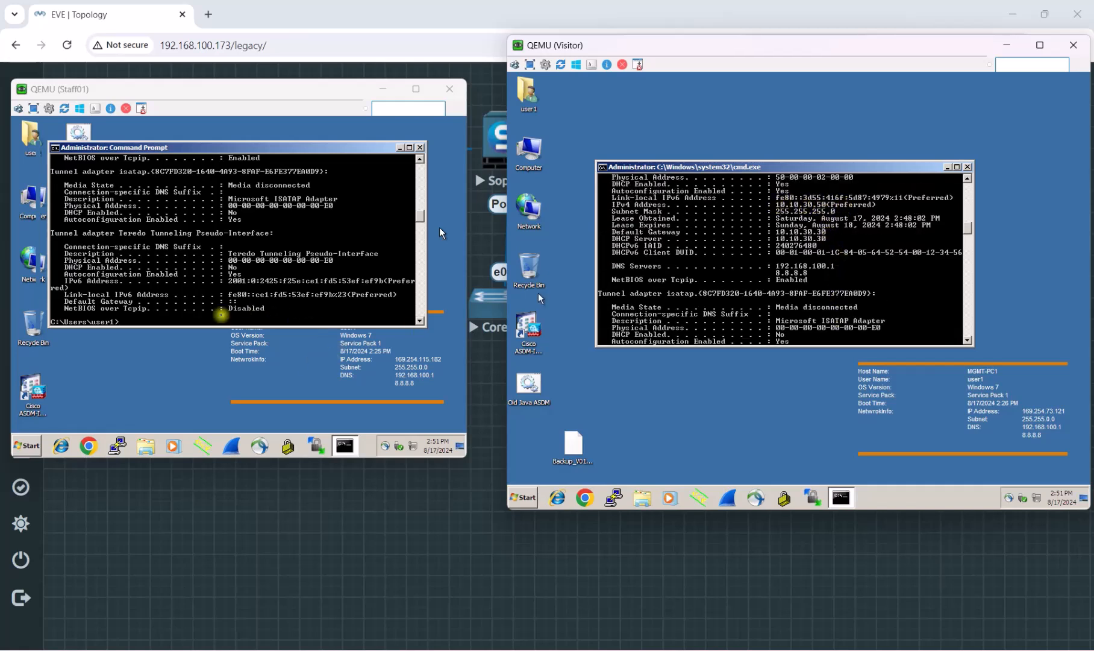
# Test inter-VLAN connectivity by pinging 10.10.30.50 from Staff01 and 172.16.16.100 from the Visitor PC
pyautogui.click(190, 323)
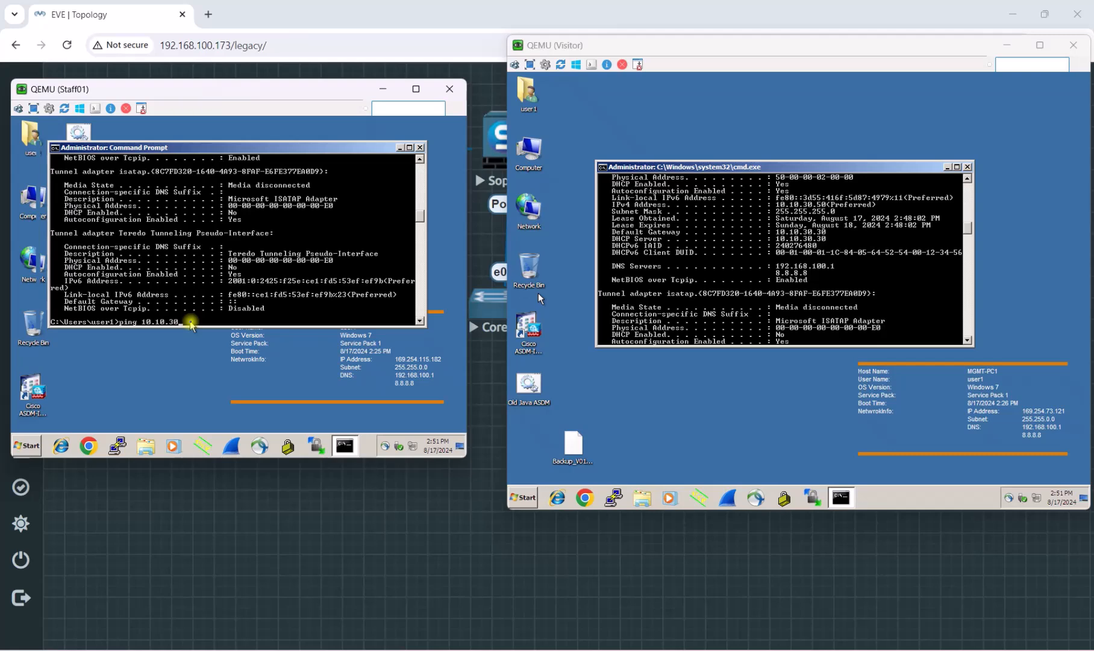
pyautogui.press('Return')
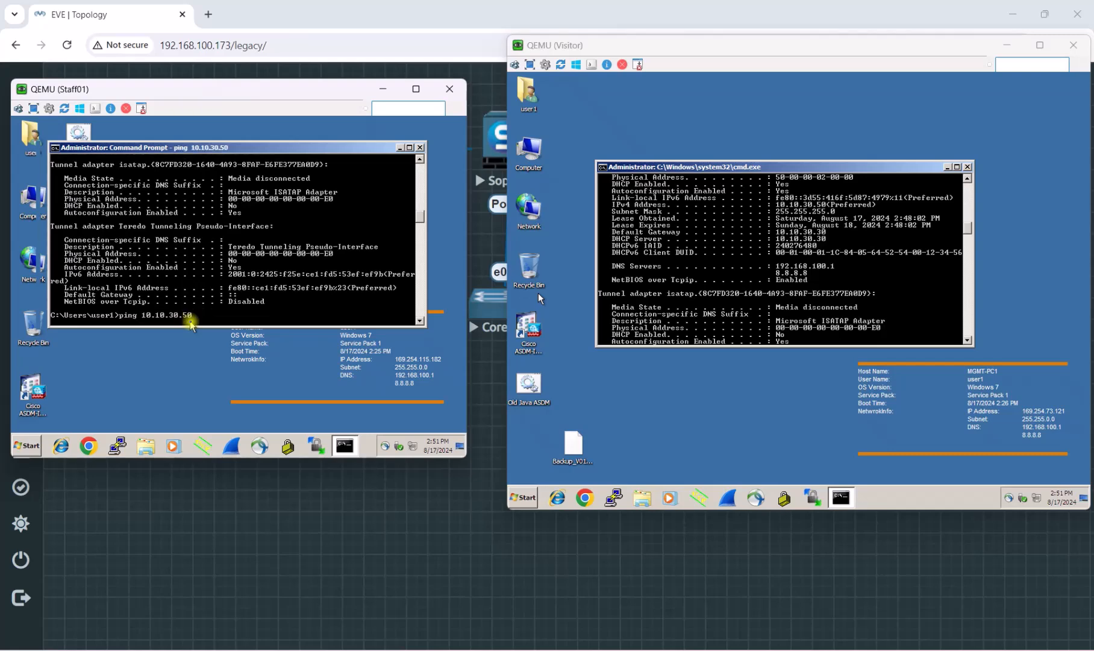
pyautogui.click(842, 308)
pyautogui.scroll(-8, 921, 278)
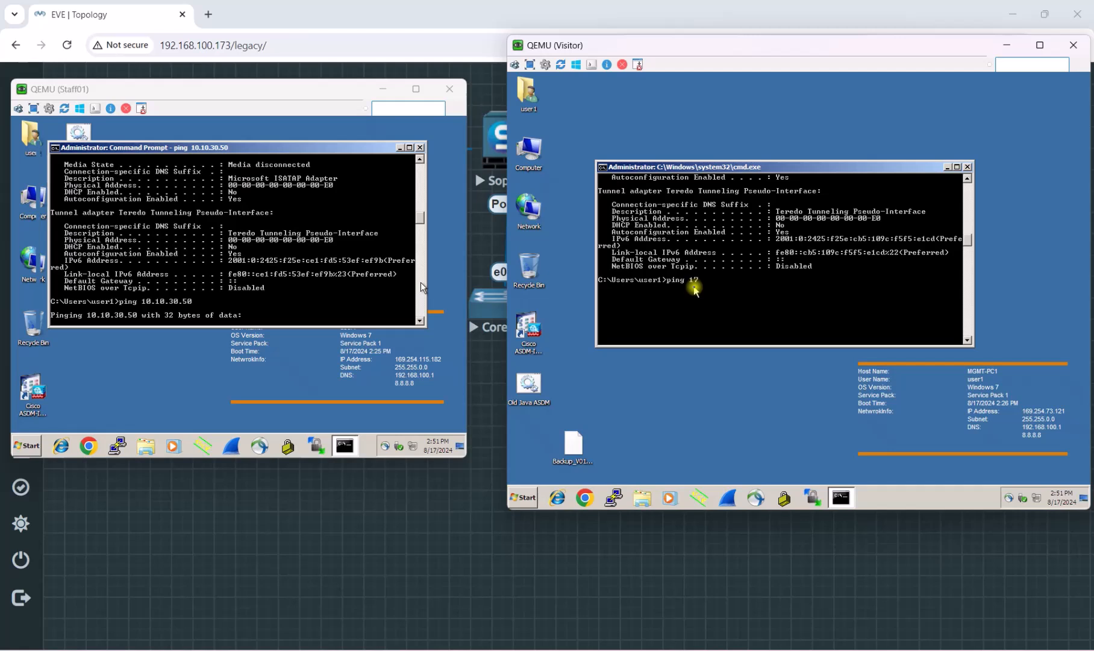
pyautogui.write('ping 172.16.16.100')
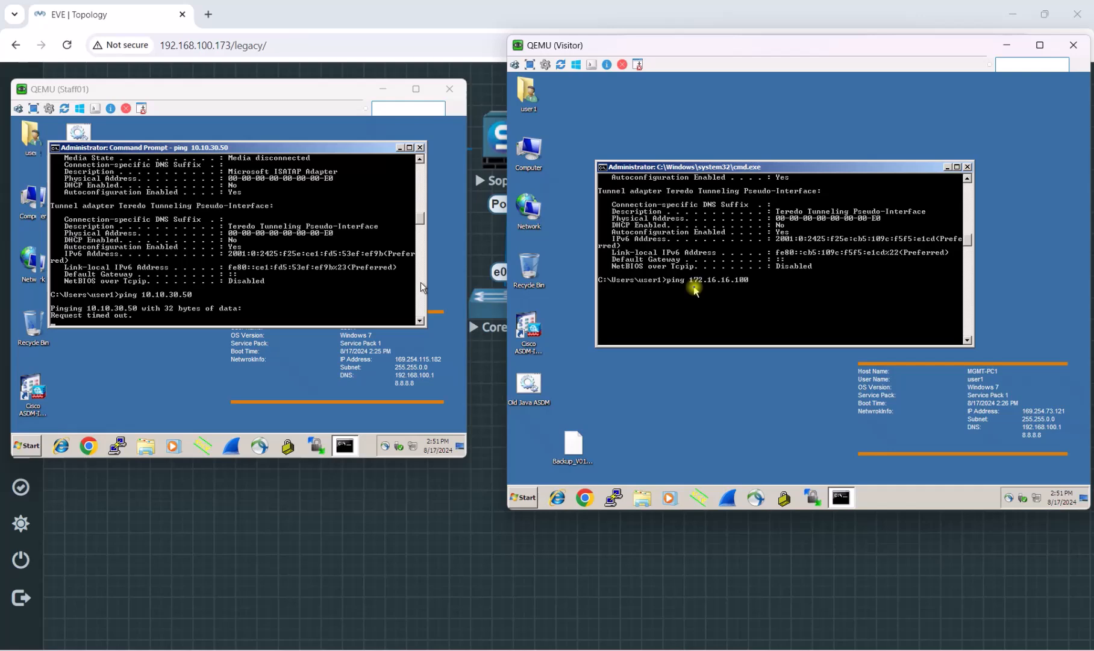
pyautogui.press('Return')
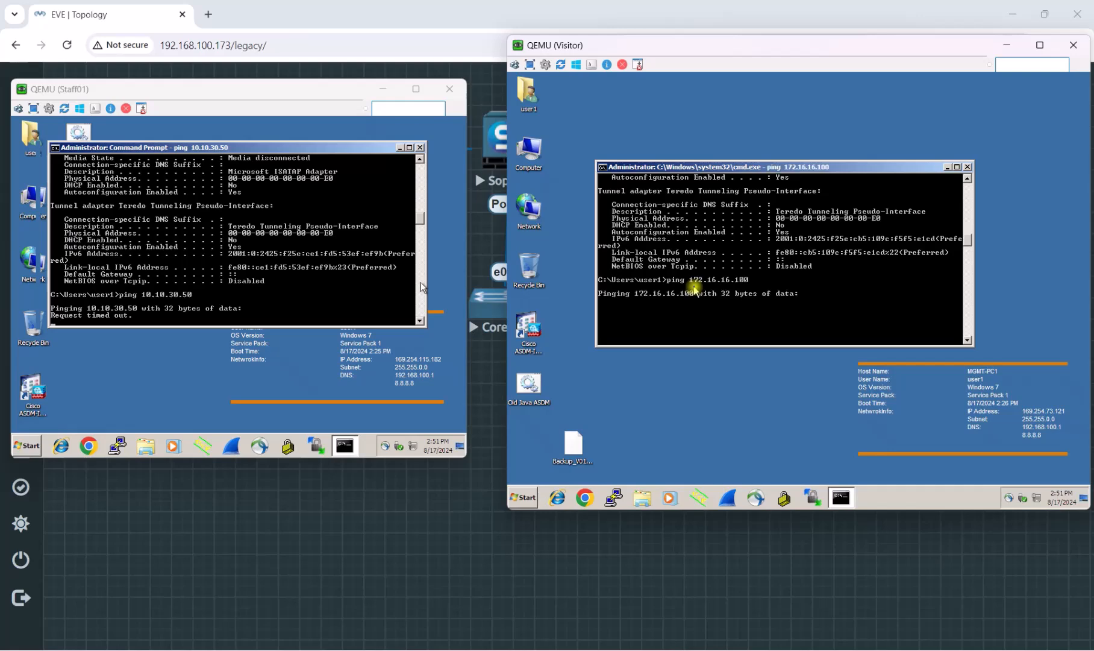
# Check Staff01's IPv4 address in its earlier ipconfig output, and return to the running ping
pyautogui.scroll(7, 420, 282)
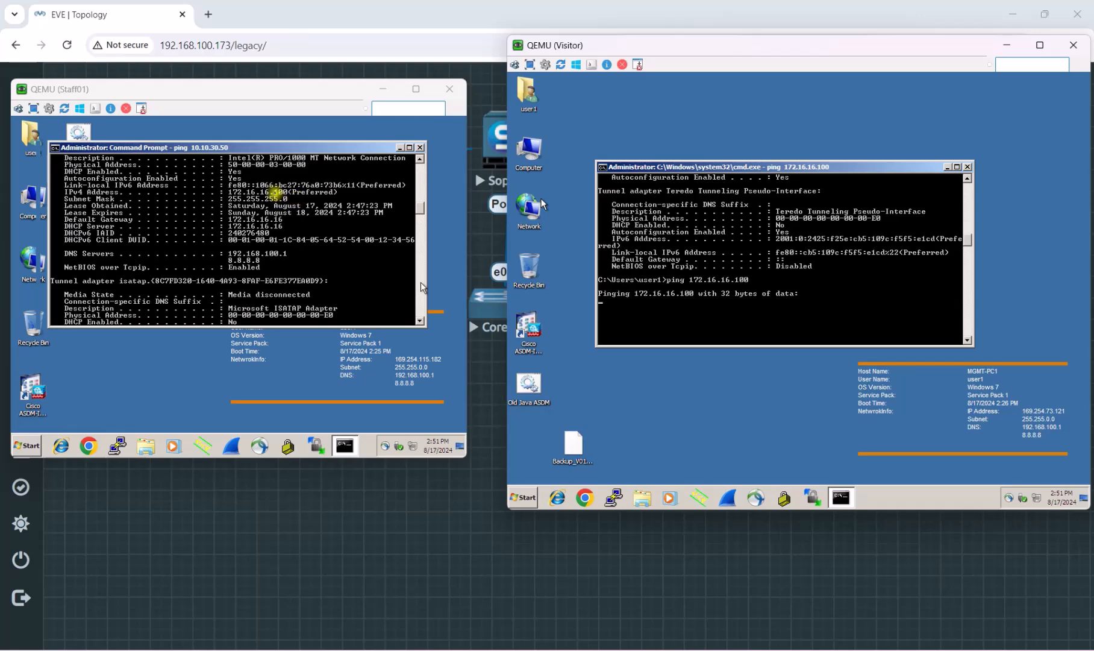
pyautogui.scroll(-5, 420, 282)
pyautogui.scroll(-2, 422, 287)
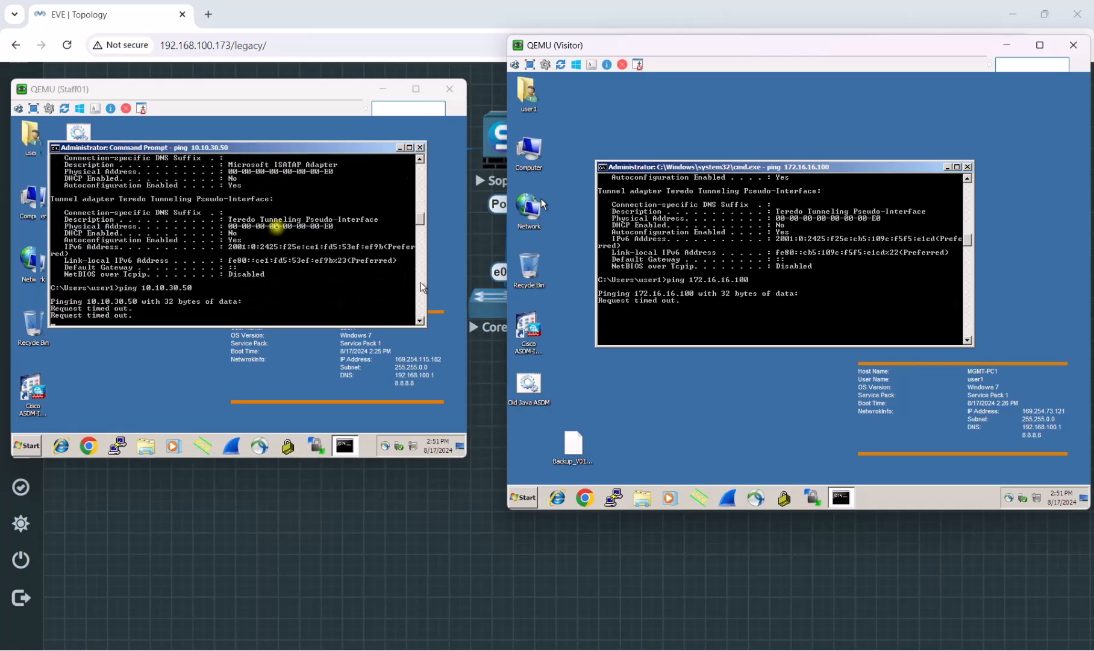
# Reposition the Staff01 and Visitor consoles side by side and check the results of both pings
pyautogui.moveTo(216, 90); pyautogui.dragTo(281, 87)
pyautogui.moveTo(660, 48); pyautogui.dragTo(650, 77)
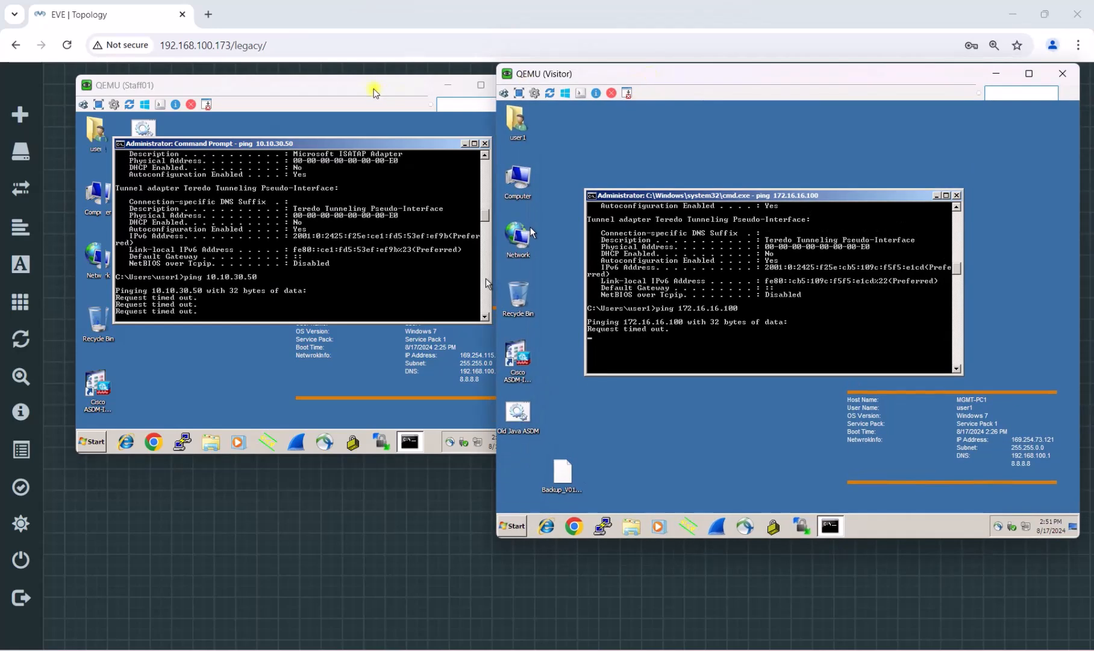
pyautogui.moveTo(369, 83); pyautogui.dragTo(322, 85)
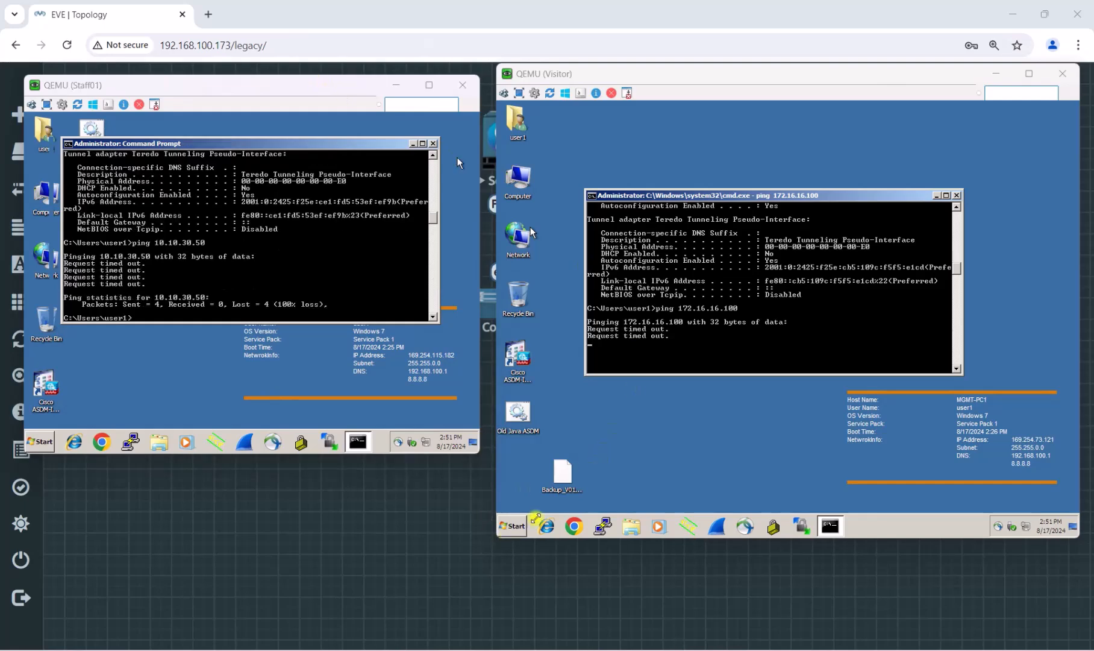
pyautogui.moveTo(535, 518)
pyautogui.mouseDown()
pyautogui.moveTo(527, 492)
pyautogui.moveTo(525, 508)
pyautogui.mouseUp()
pyautogui.moveTo(748, 65); pyautogui.dragTo(674, 85)
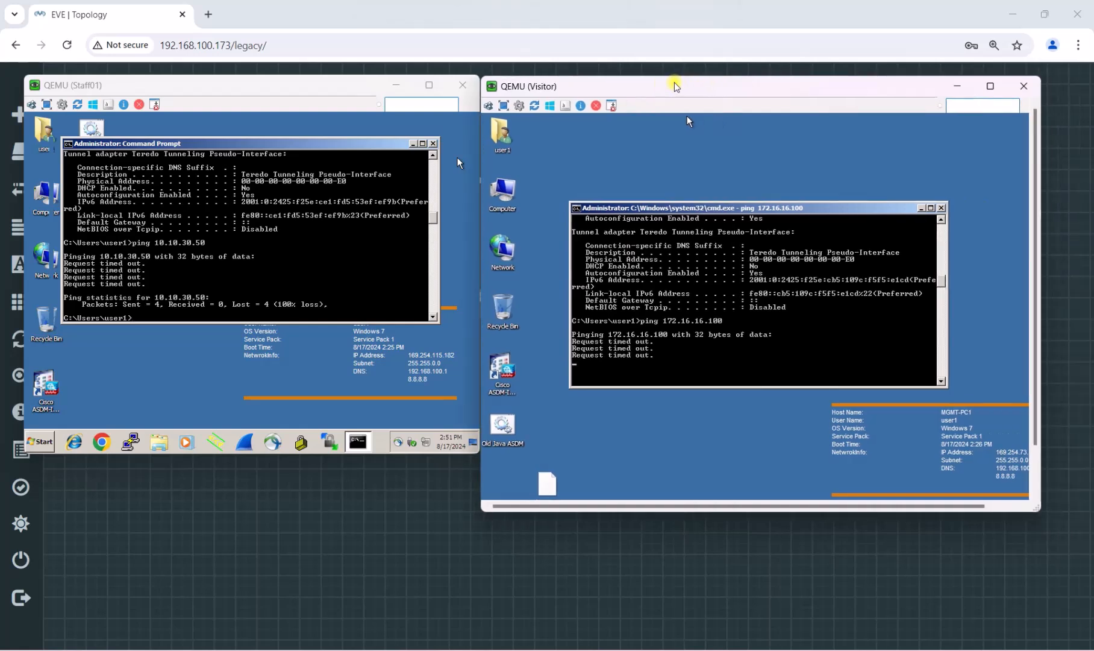
pyautogui.moveTo(675, 85); pyautogui.dragTo(692, 86)
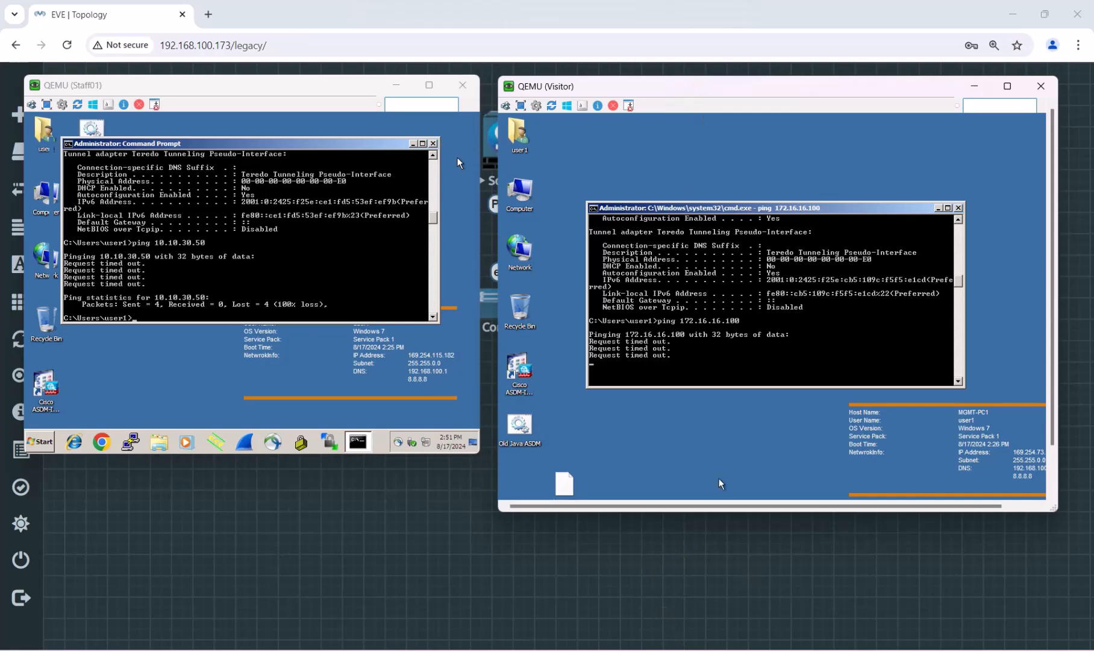
# Switch to the Sophos Firewall web console, reload it, postpone the Sophos Central offer and open Hosts and services
pyautogui.click(674, 600)
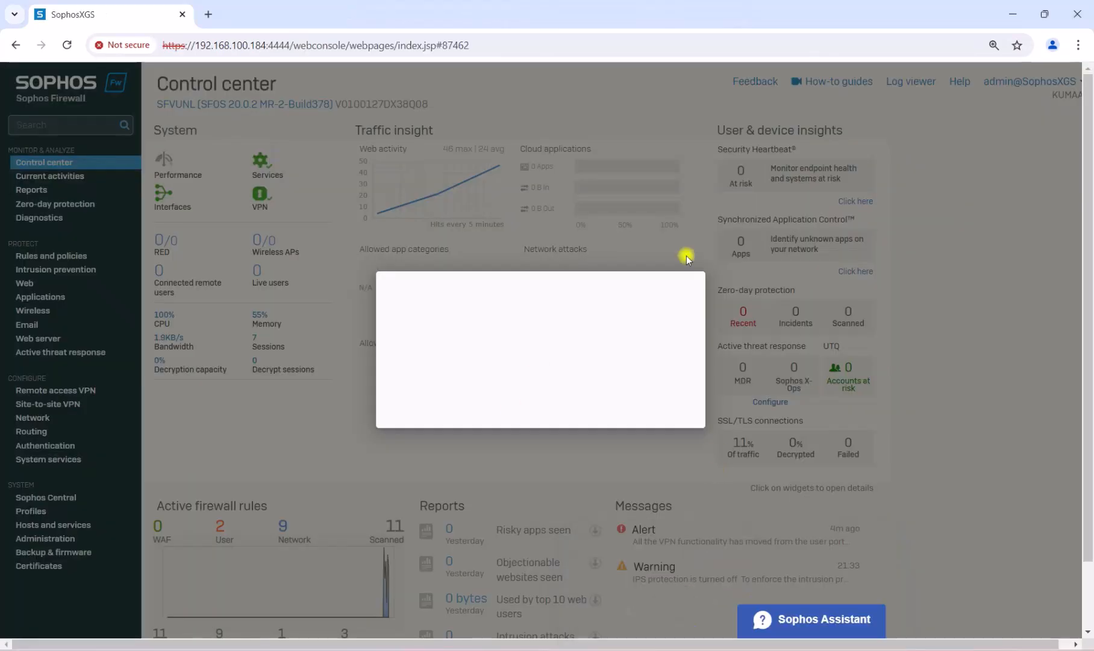
pyautogui.click(68, 46)
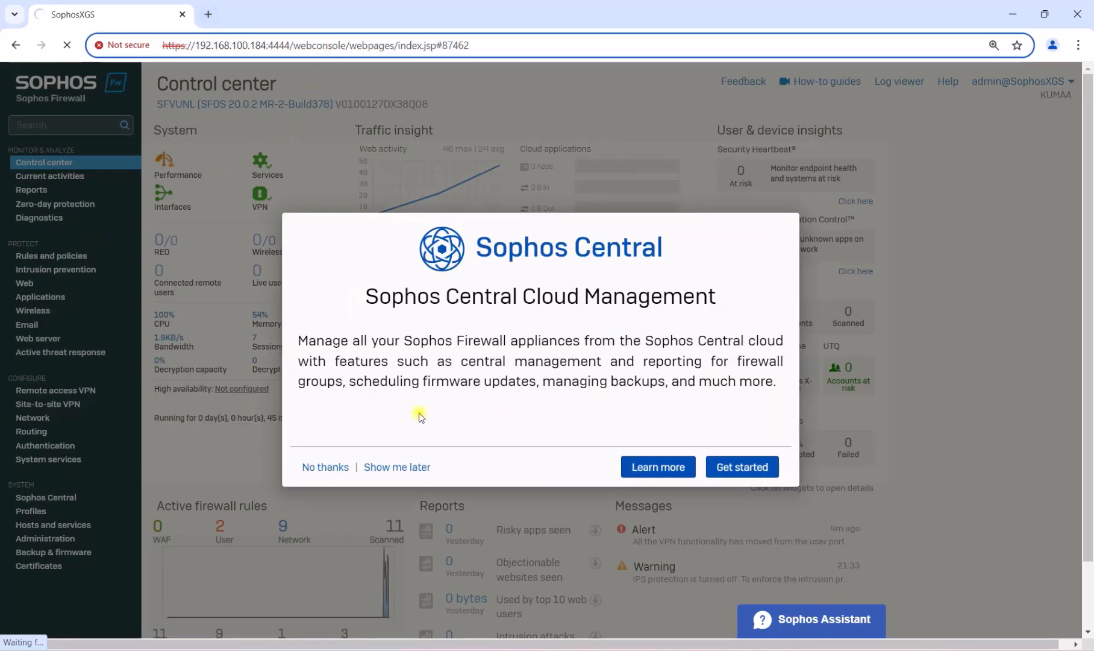
pyautogui.click(394, 473)
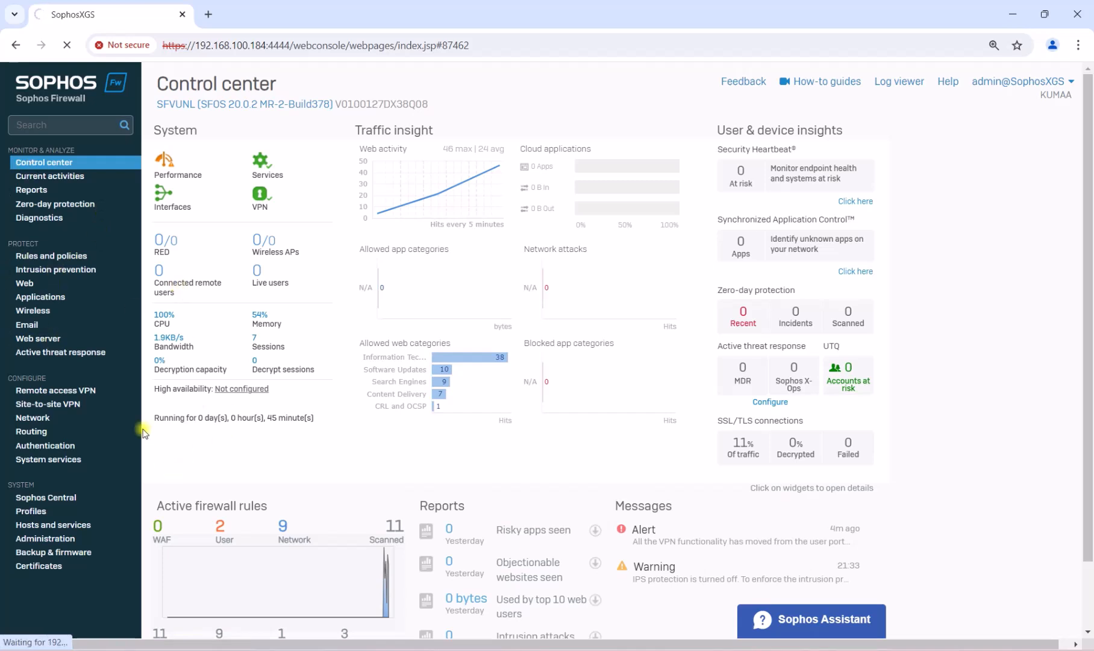
pyautogui.click(83, 526)
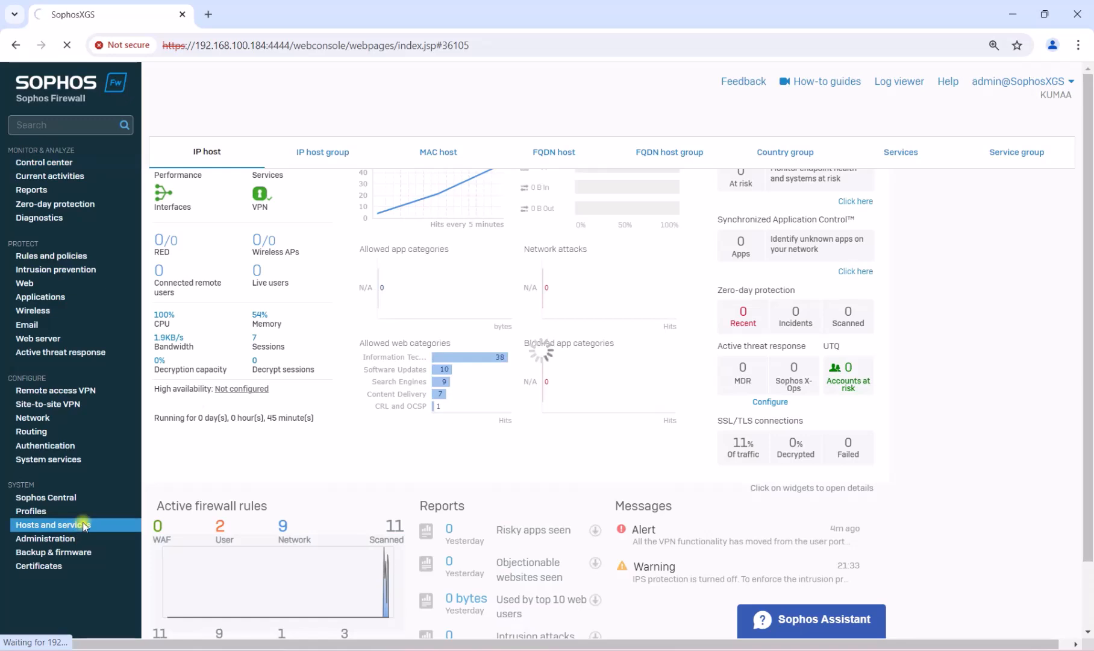
# Add an IPv4 host of type Network named VLAN20-Network with address 172.16.16.0 and subnet /24
pyautogui.click(975, 201)
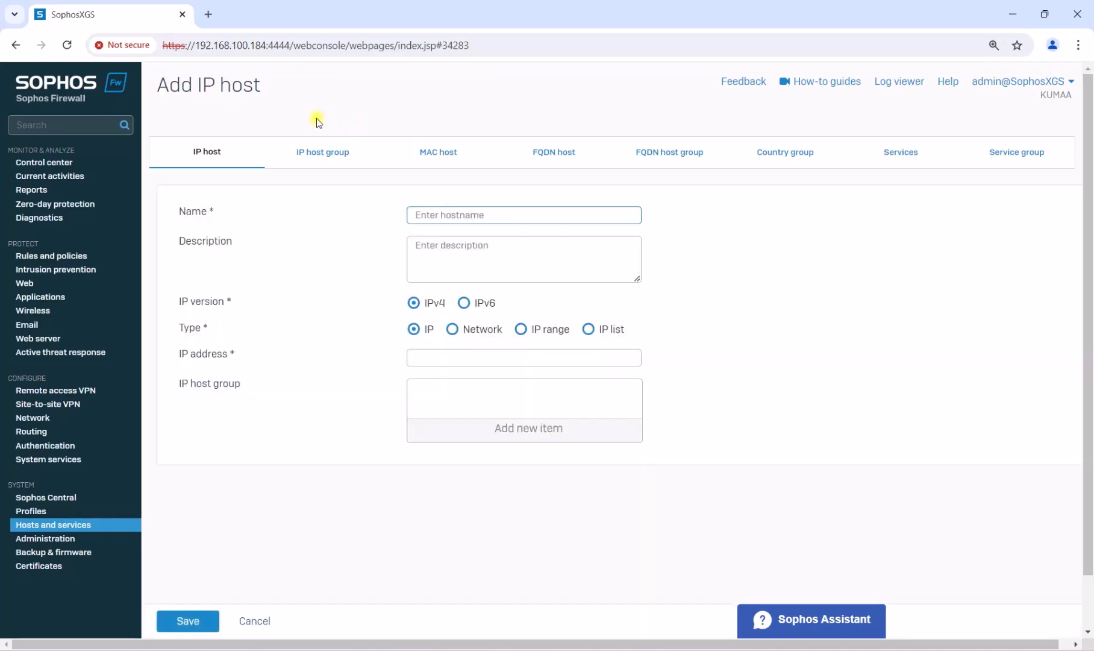
pyautogui.write('VLAN20-Netowrk')
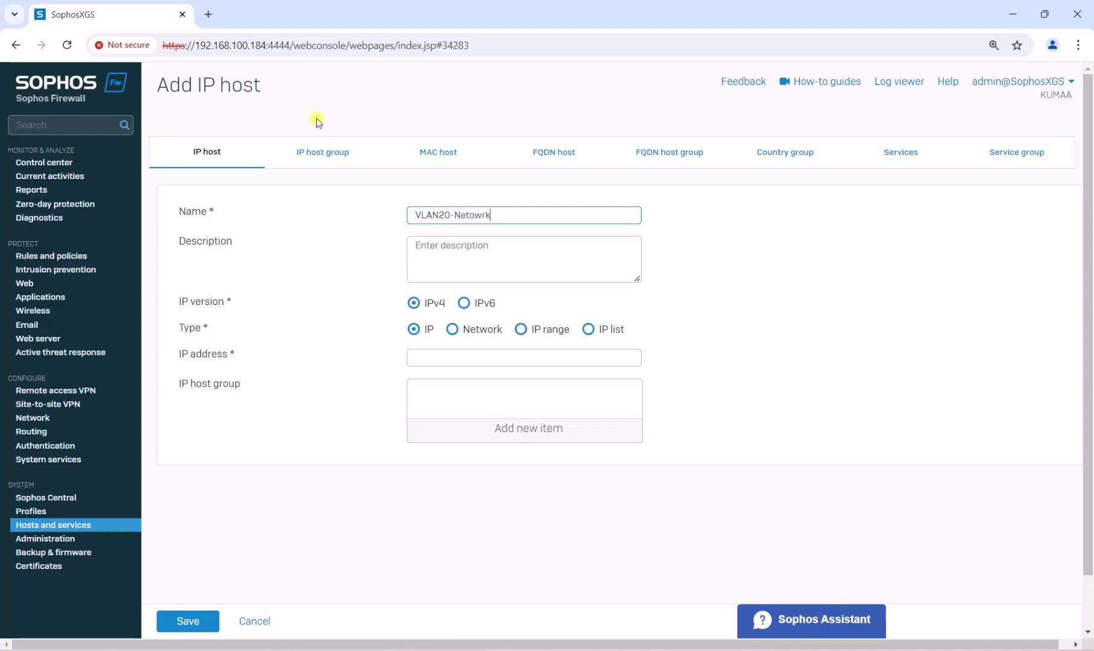
pyautogui.press('BackSpace')
pyautogui.press('BackSpace')
pyautogui.press('BackSpace')
pyautogui.write('Network')
pyautogui.click(456, 346)
pyautogui.click(452, 329)
pyautogui.click(453, 359)
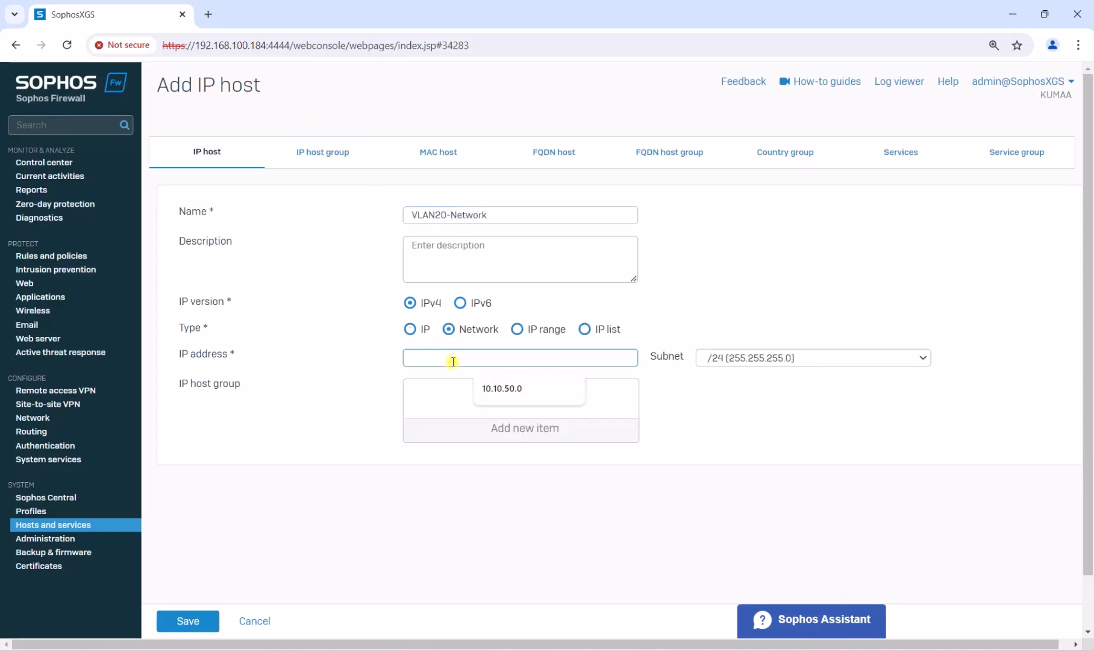
pyautogui.write('172.16.16.0')
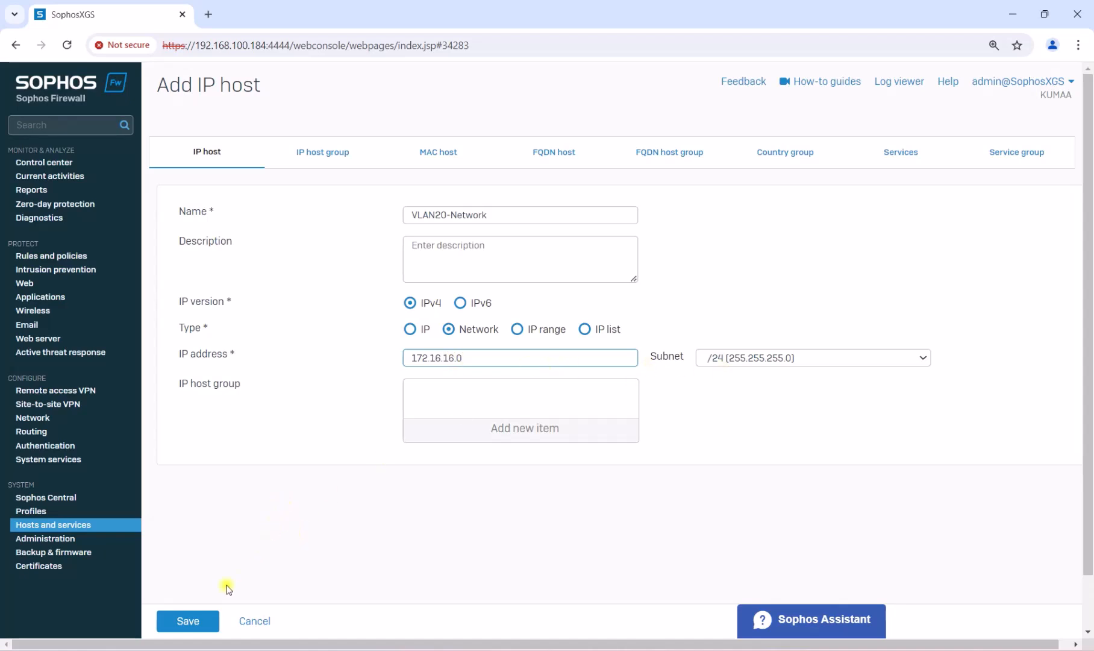
pyautogui.click(195, 618)
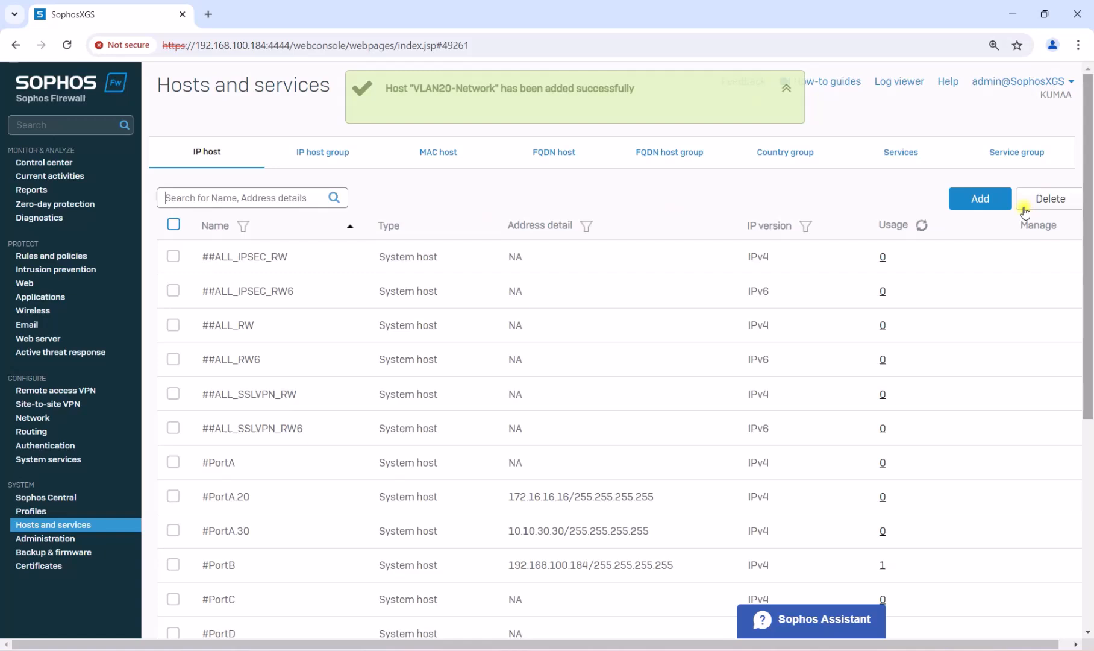
# Add an IPv4 host of type Network named VLAN30-NET with address 10.10.30.0/24, and filter the IP host list by VLAN
pyautogui.click(980, 198)
pyautogui.click(509, 220)
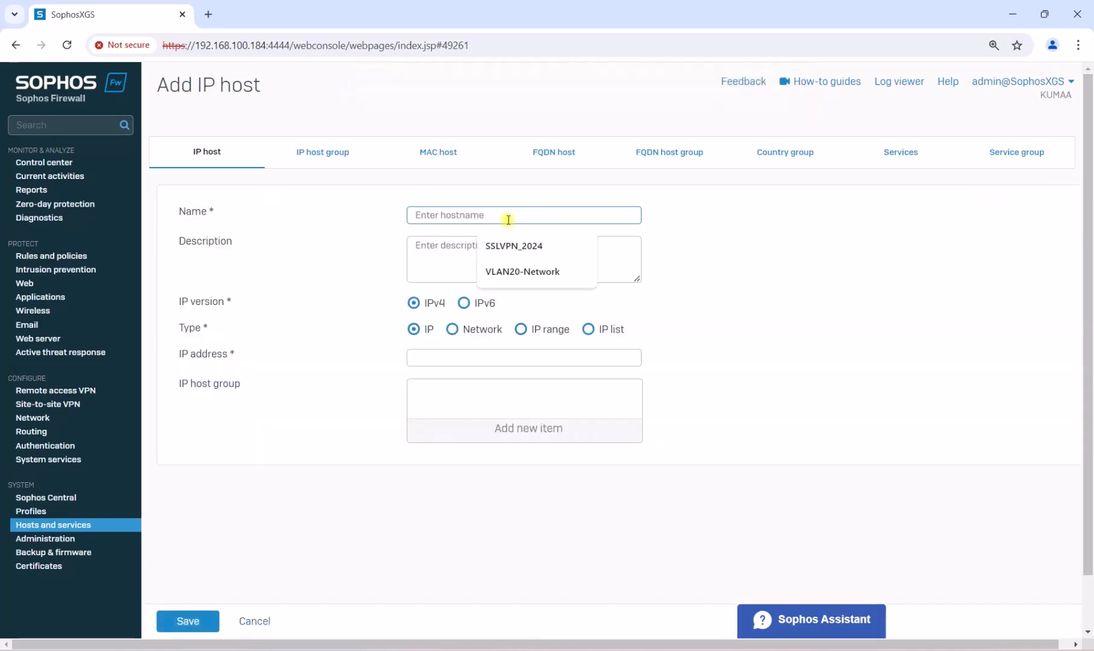
pyautogui.write('VA')
pyautogui.press('BackSpace')
pyautogui.write('LAN')
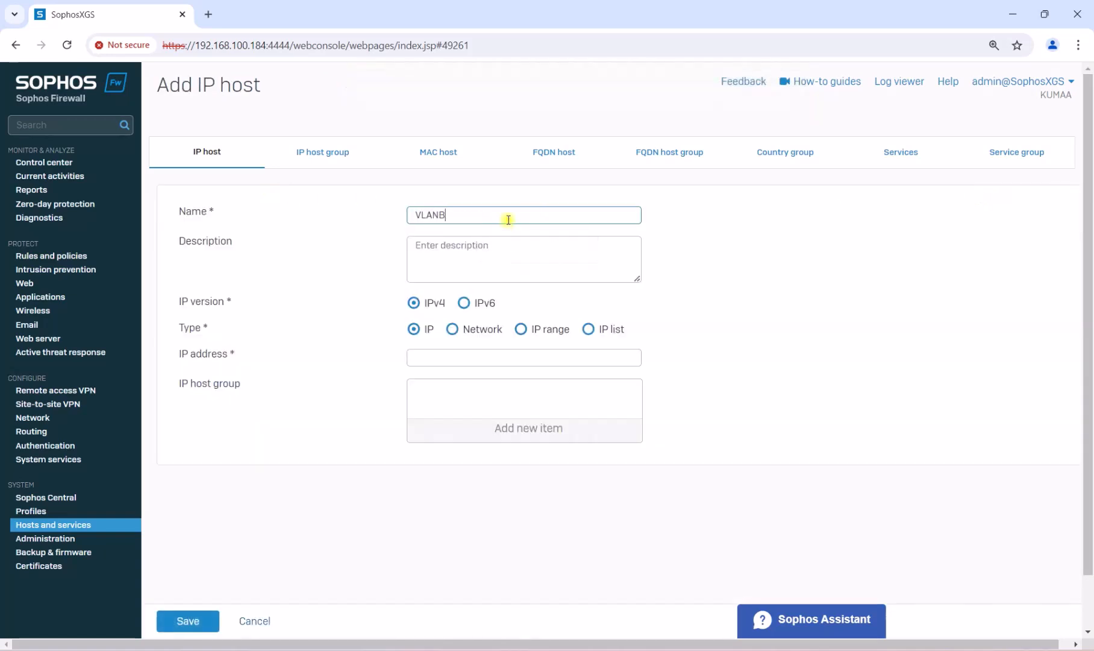
pyautogui.write('30-NET')
pyautogui.click(451, 329)
pyautogui.click(451, 355)
pyautogui.write('10')
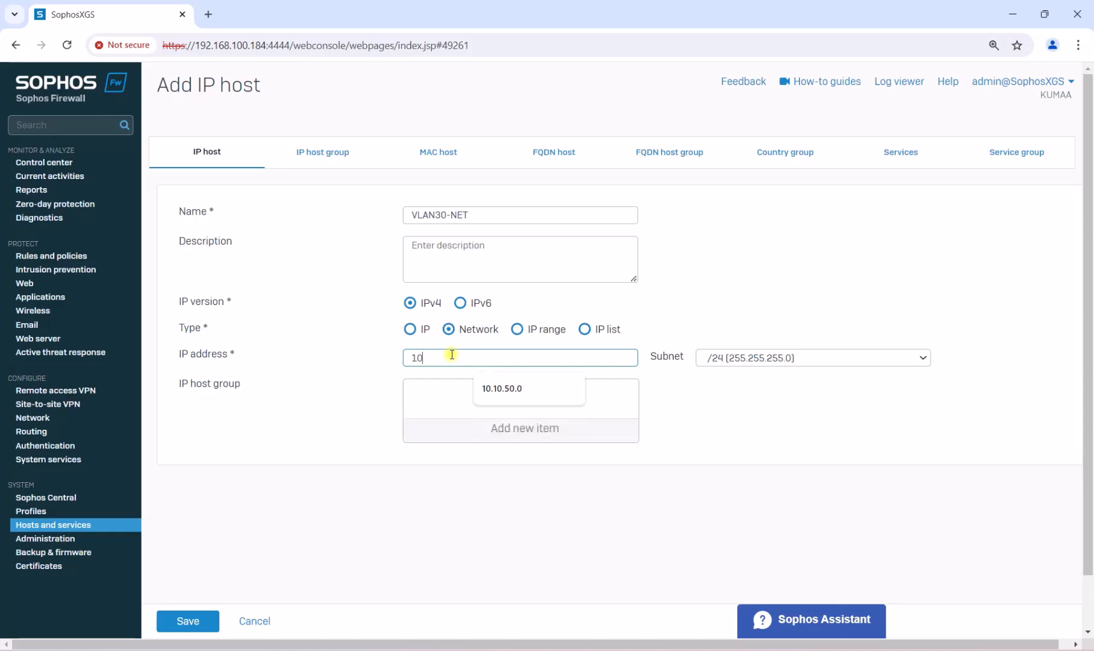
pyautogui.write('.10.30')
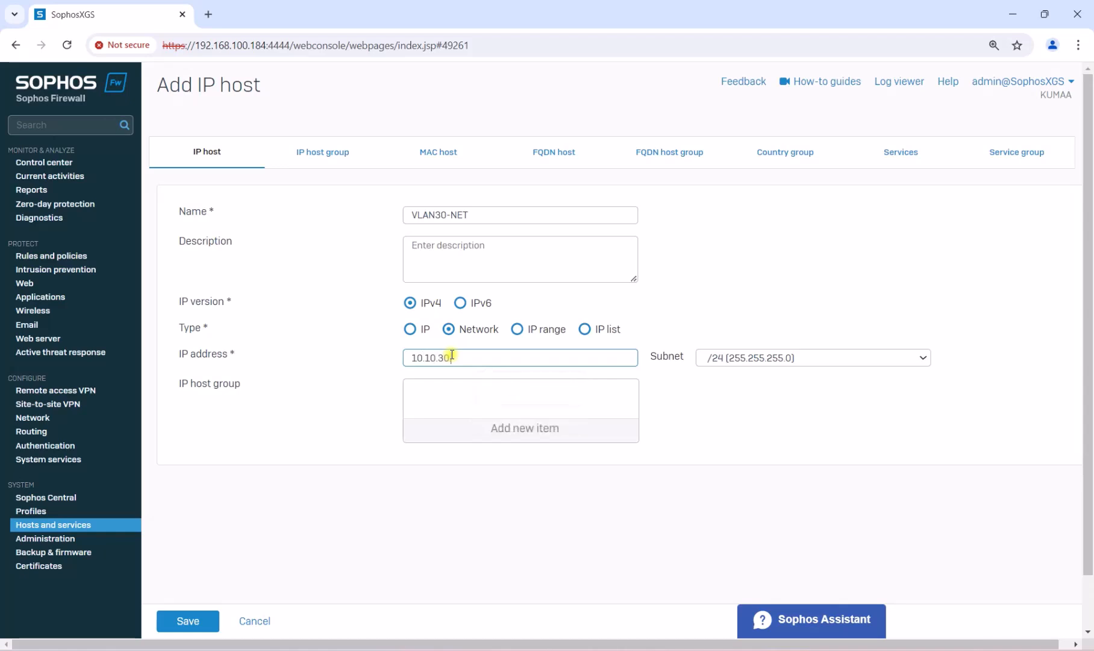
pyautogui.write('.0')
pyautogui.click(190, 618)
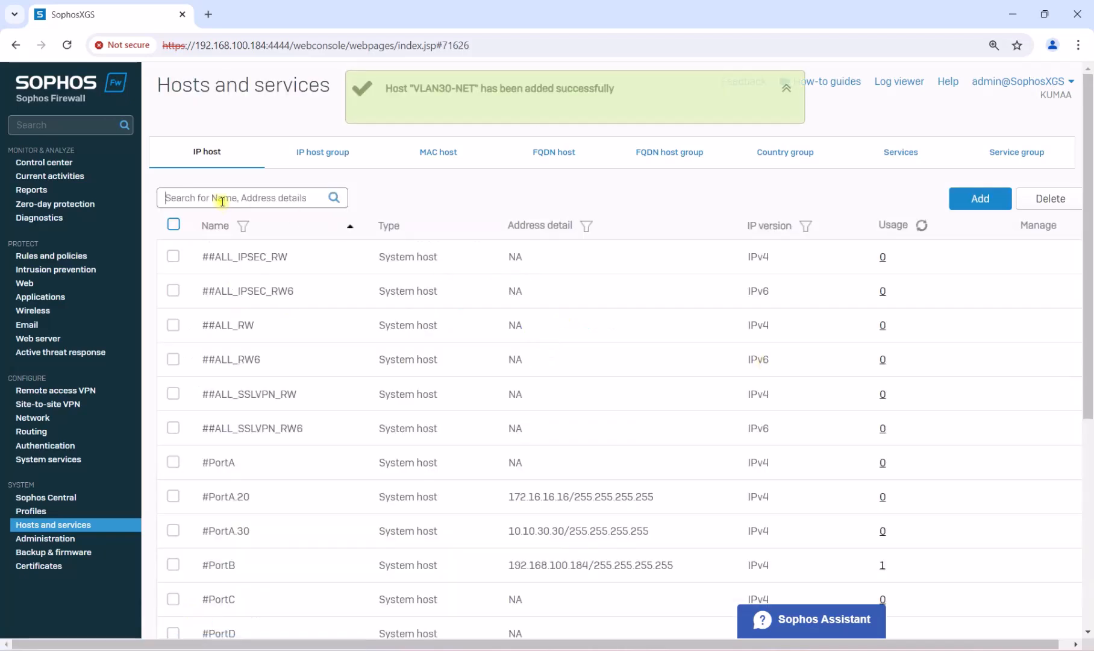
pyautogui.write('VLAN')
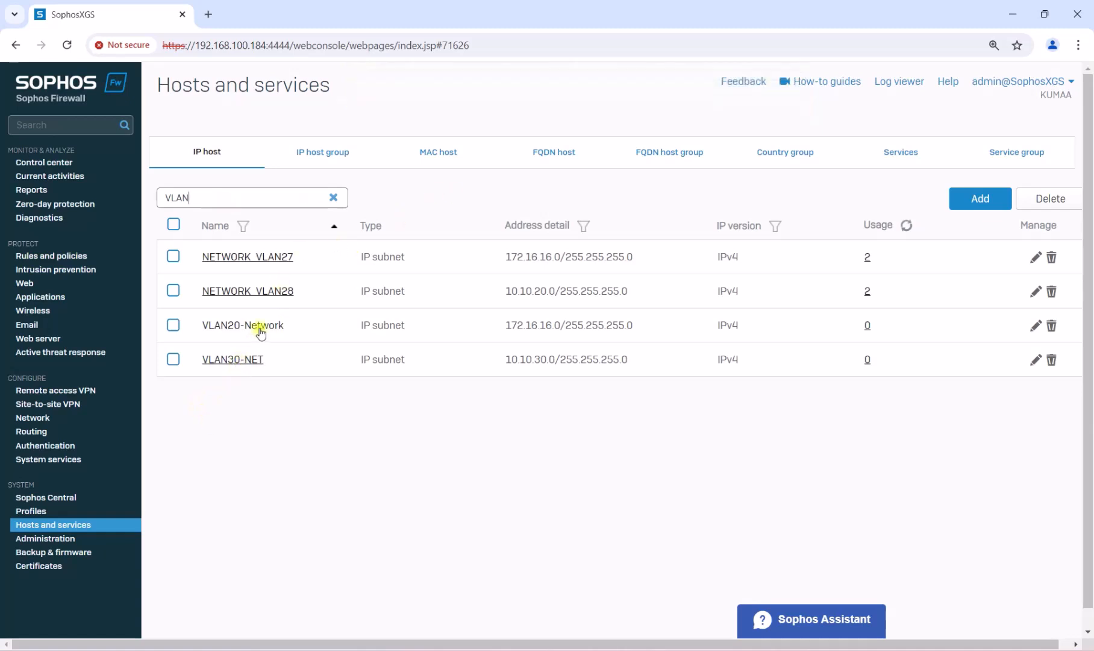
pyautogui.moveTo(593, 395); pyautogui.dragTo(228, 324)
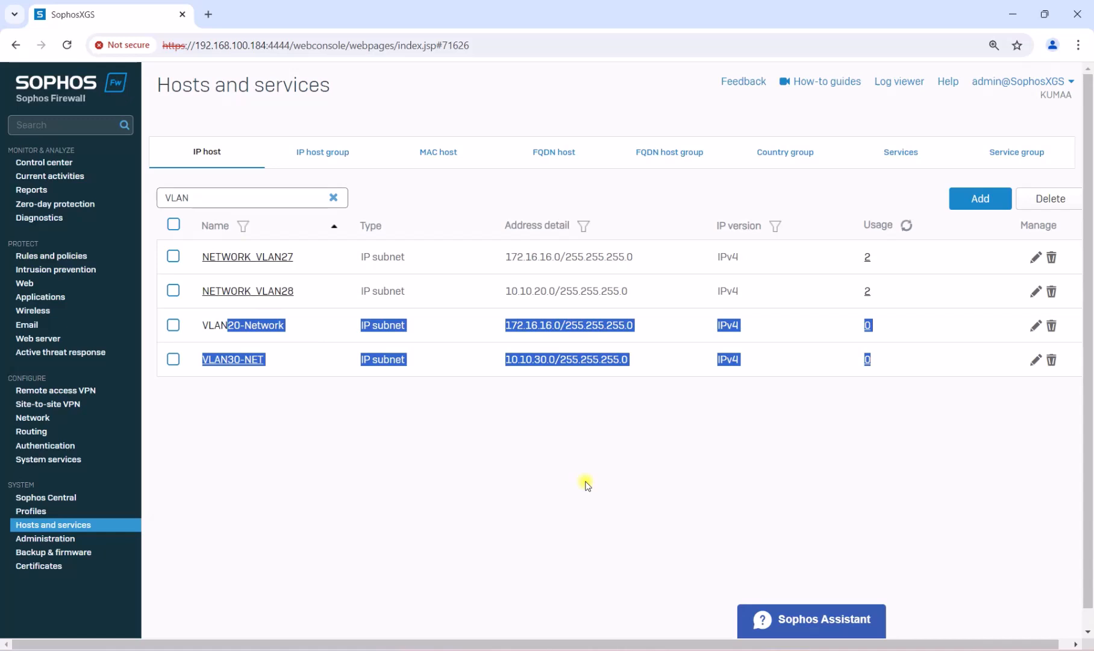
# Open the firewall rules under Rules and policies and start a new firewall rule
pyautogui.click(60, 257)
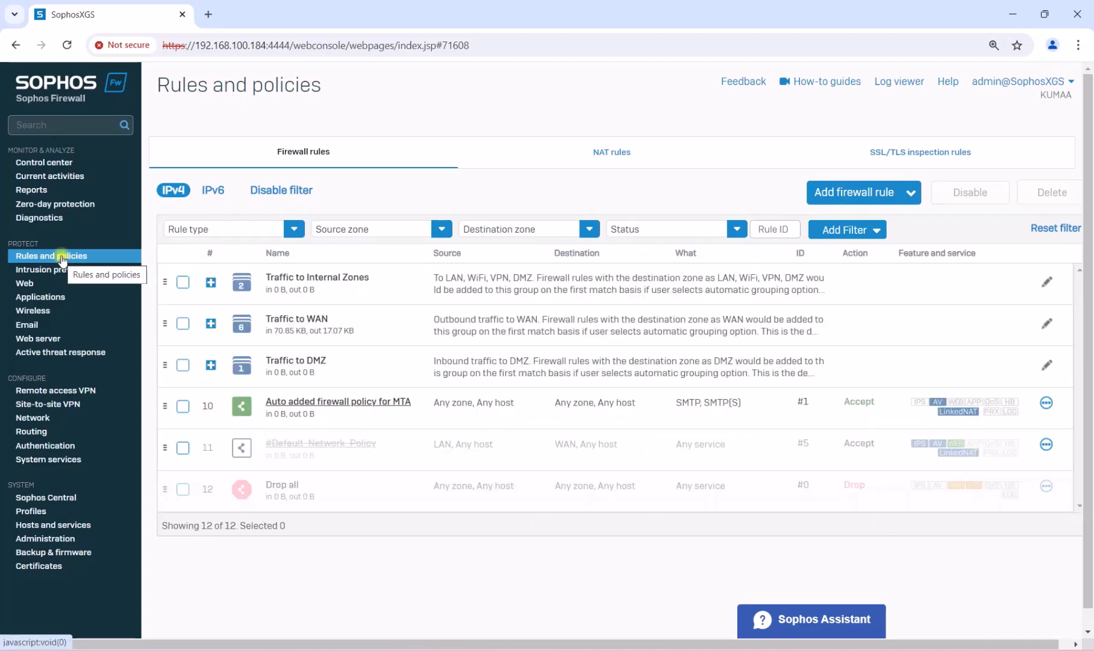
pyautogui.click(858, 193)
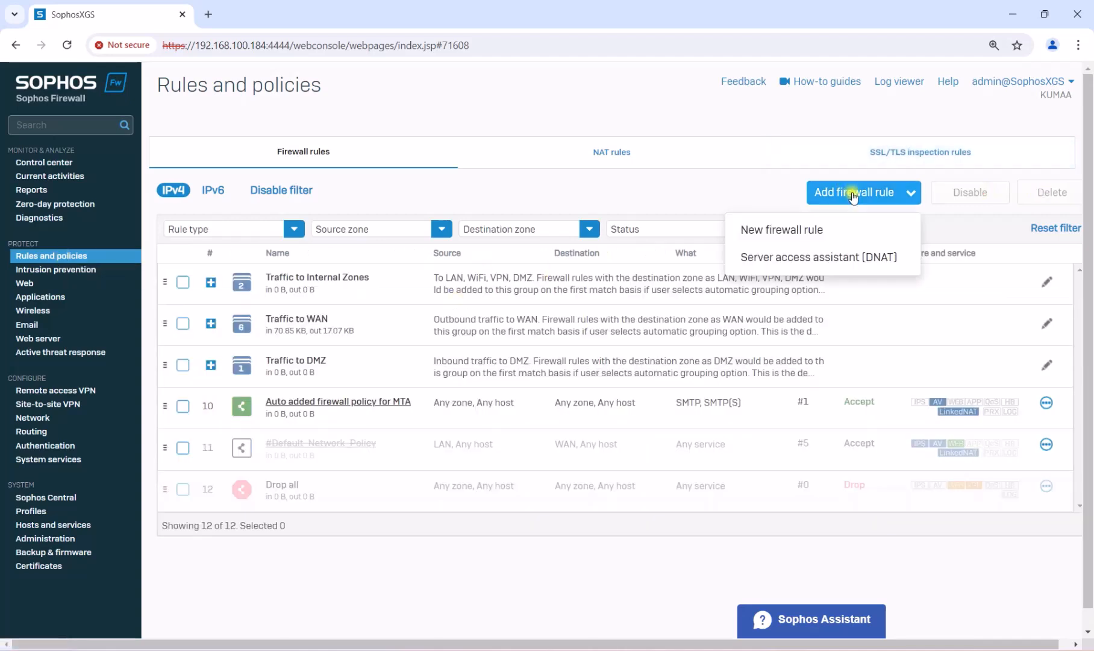
pyautogui.click(774, 231)
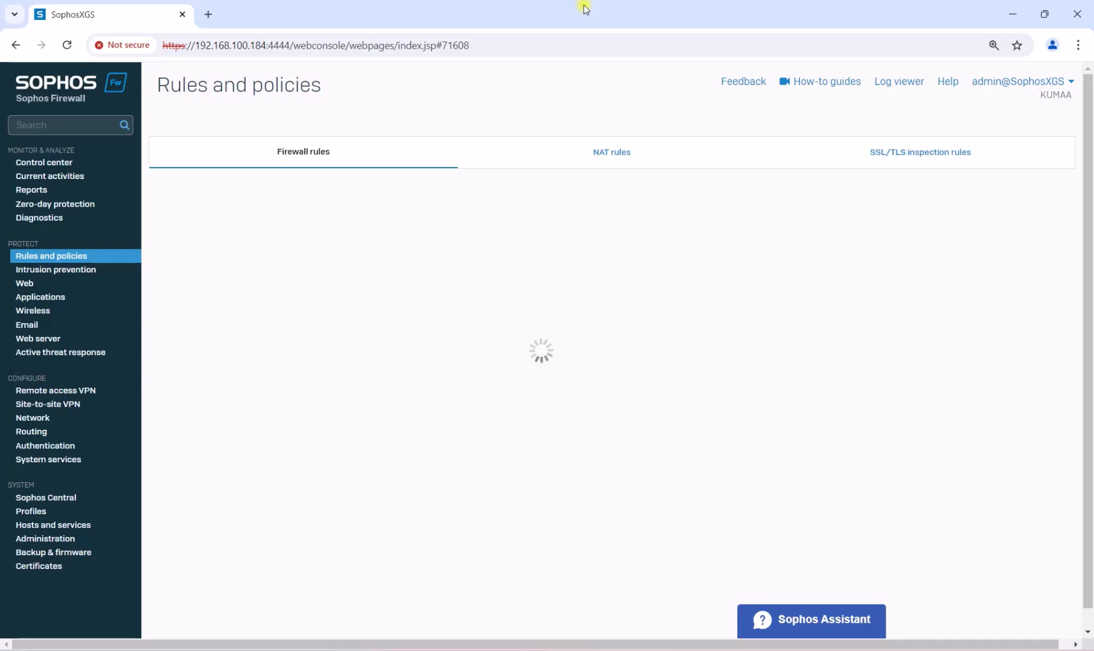
pyautogui.click(242, 194)
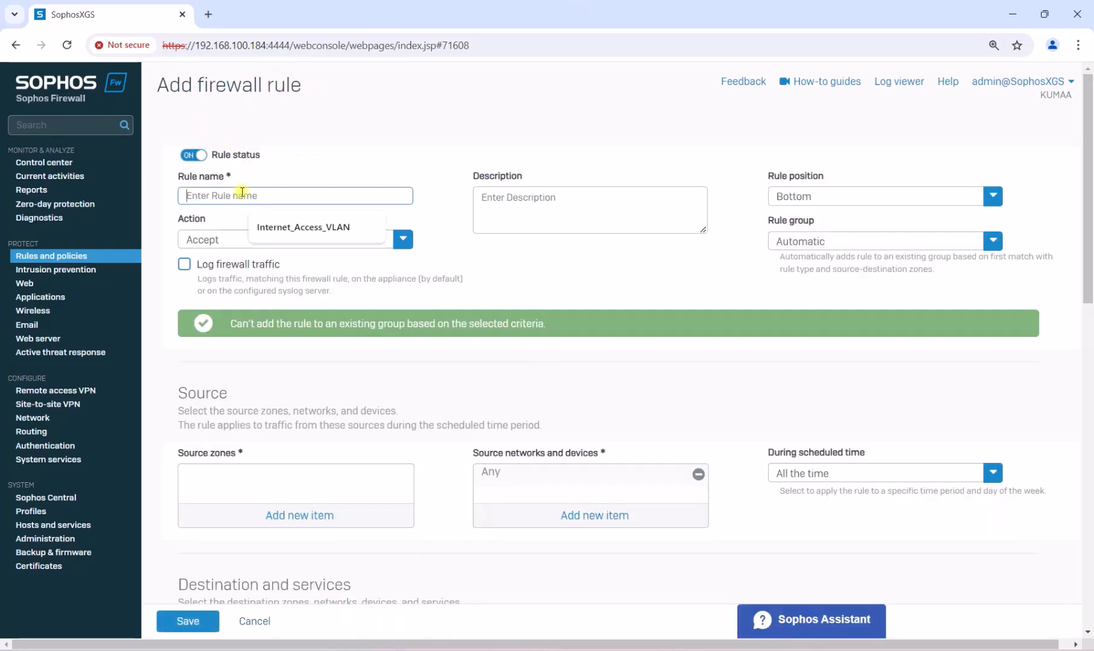
pyautogui.write('I')
pyautogui.press('BackSpace')
pyautogui.write('VLAN_Staff')
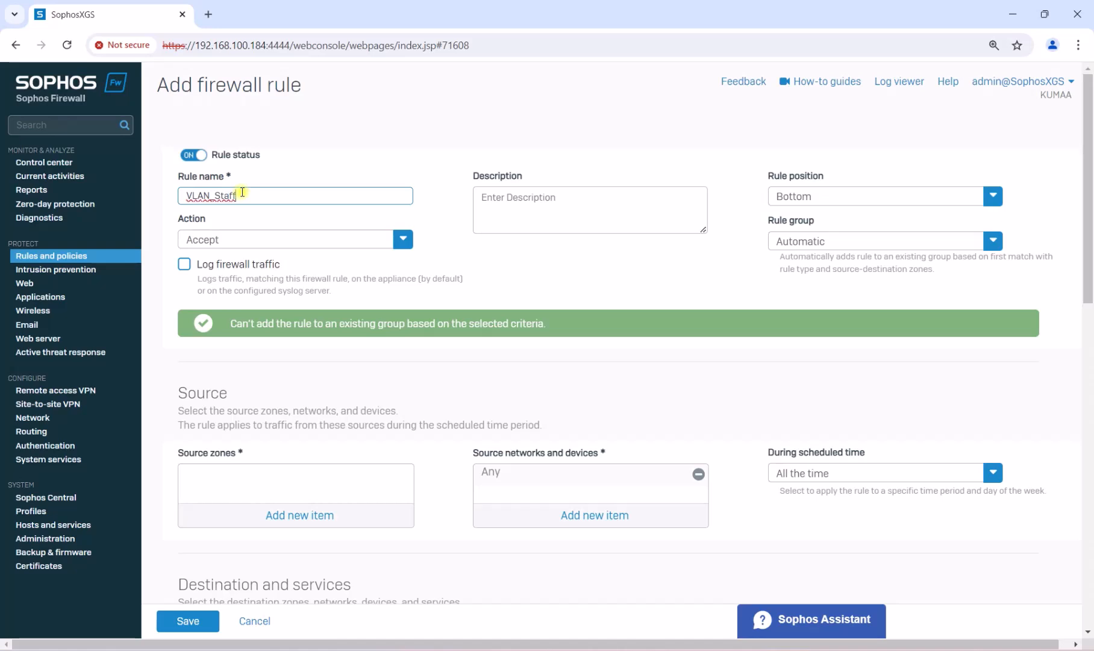
pyautogui.press('BackSpace')
pyautogui.press('BackSpace')
pyautogui.press('BackSpace')
pyautogui.press('BackSpace')
pyautogui.press('BackSpace')
pyautogui.press('BackSpace')
pyautogui.press('BackSpace')
# Name the rule Inter_VLAN_ACCESS and place it at the Top position in the Traffic to Internal Zones group
pyautogui.write('Inter_VLAN_ACCESS')
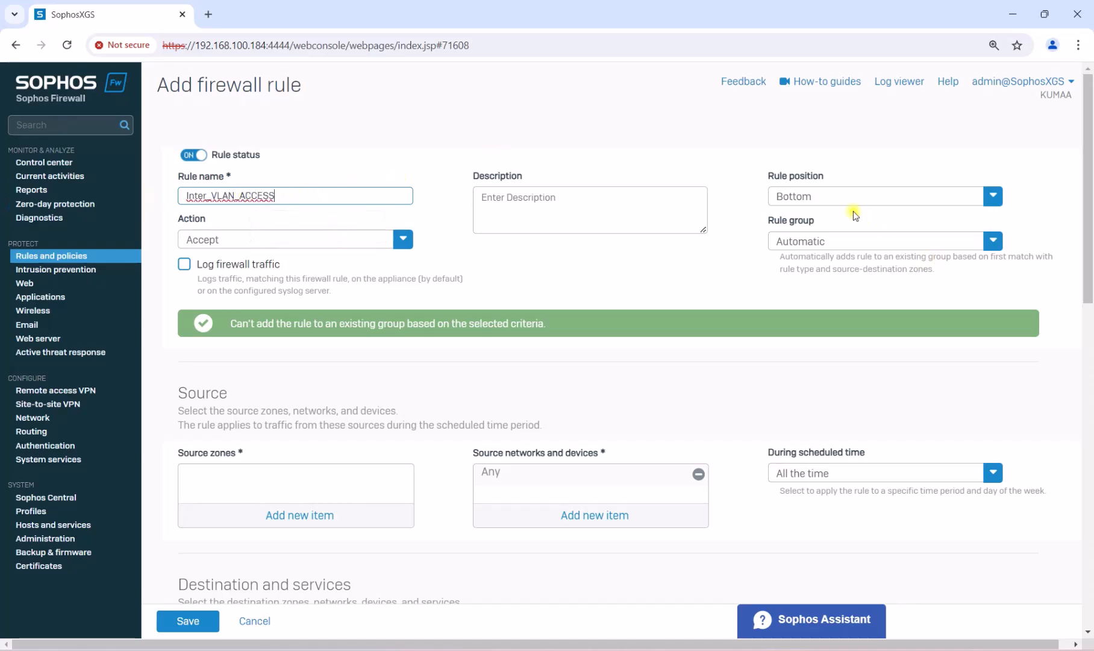
pyautogui.click(845, 198)
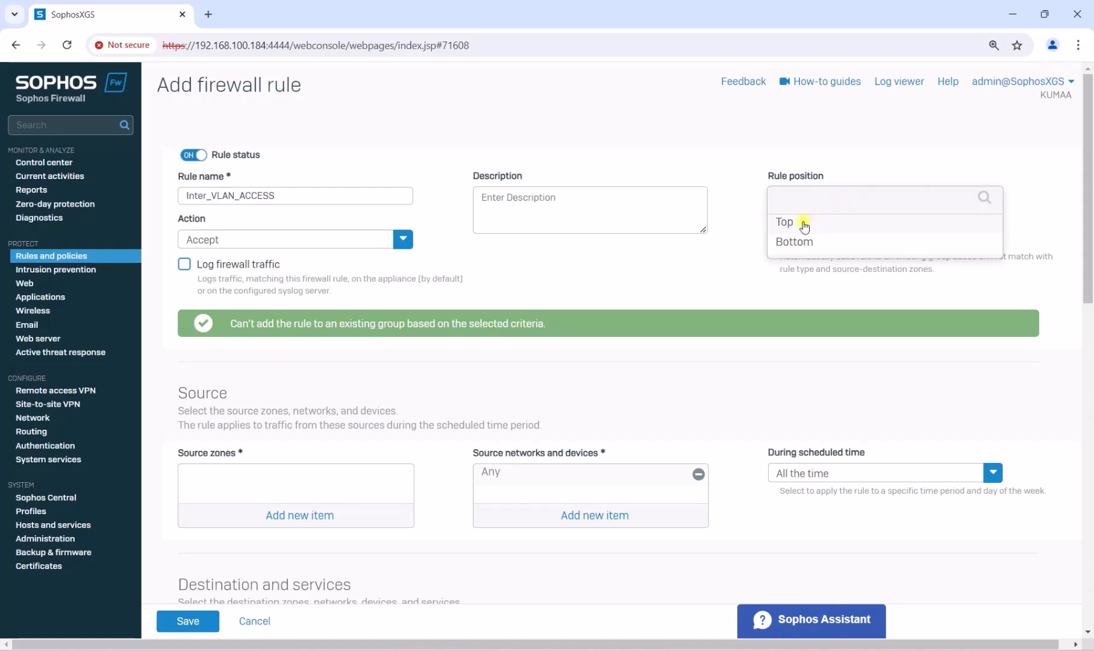
pyautogui.moveTo(804, 227); pyautogui.dragTo(883, 175)
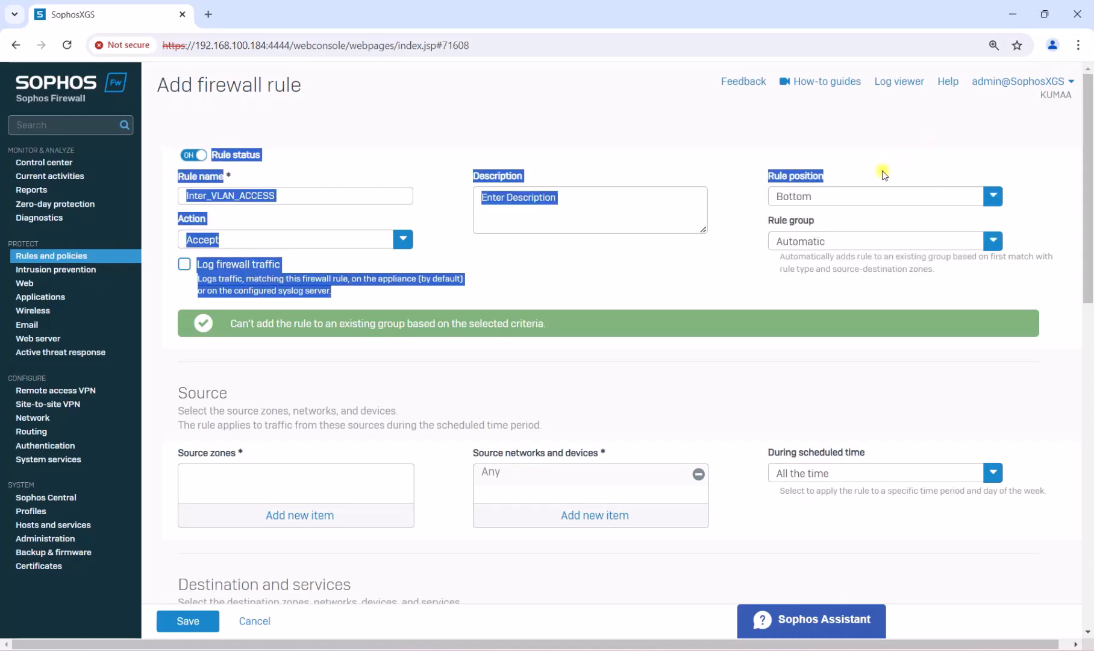
pyautogui.click(841, 205)
pyautogui.click(790, 222)
pyautogui.click(810, 241)
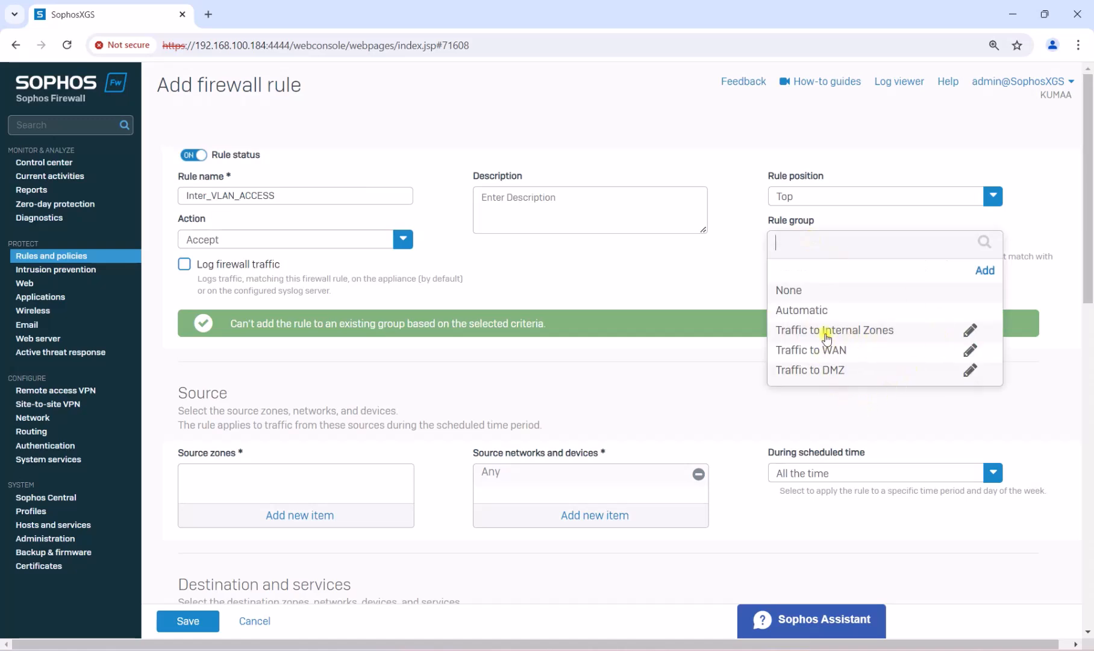
pyautogui.click(827, 337)
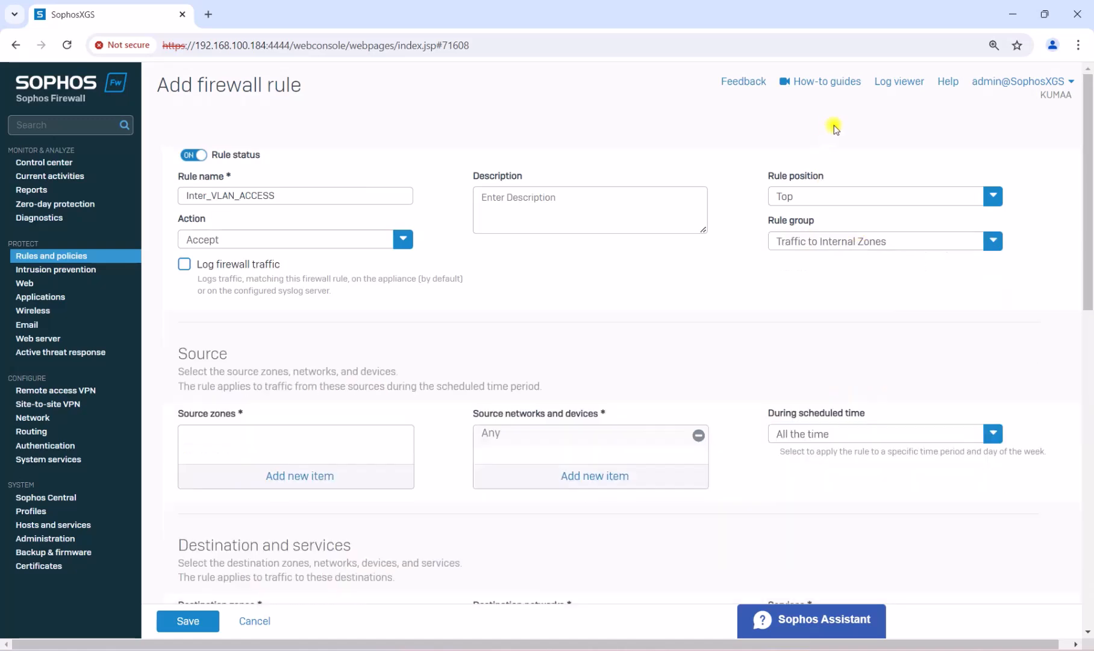
pyautogui.click(836, 252)
pyautogui.click(870, 163)
# Enable firewall traffic logging for the rule and set its source zone to LAN
pyautogui.scroll(-3, 464, 277)
pyautogui.scroll(3, 464, 278)
pyautogui.click(187, 266)
pyautogui.scroll(-3, 336, 283)
pyautogui.click(298, 333)
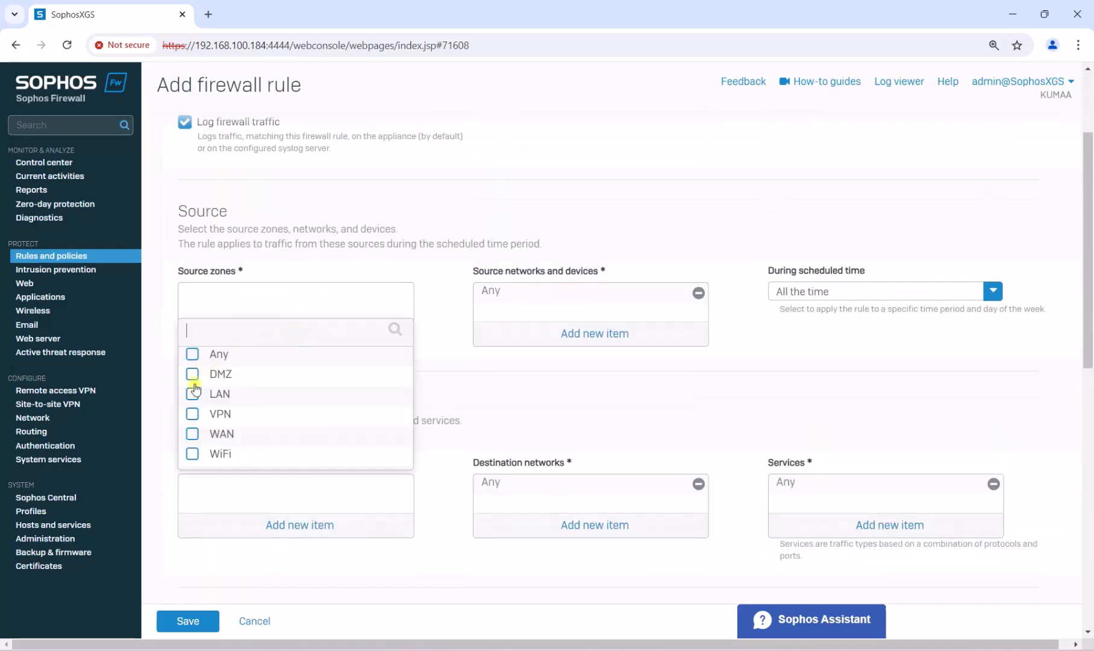
pyautogui.click(193, 394)
pyautogui.click(281, 479)
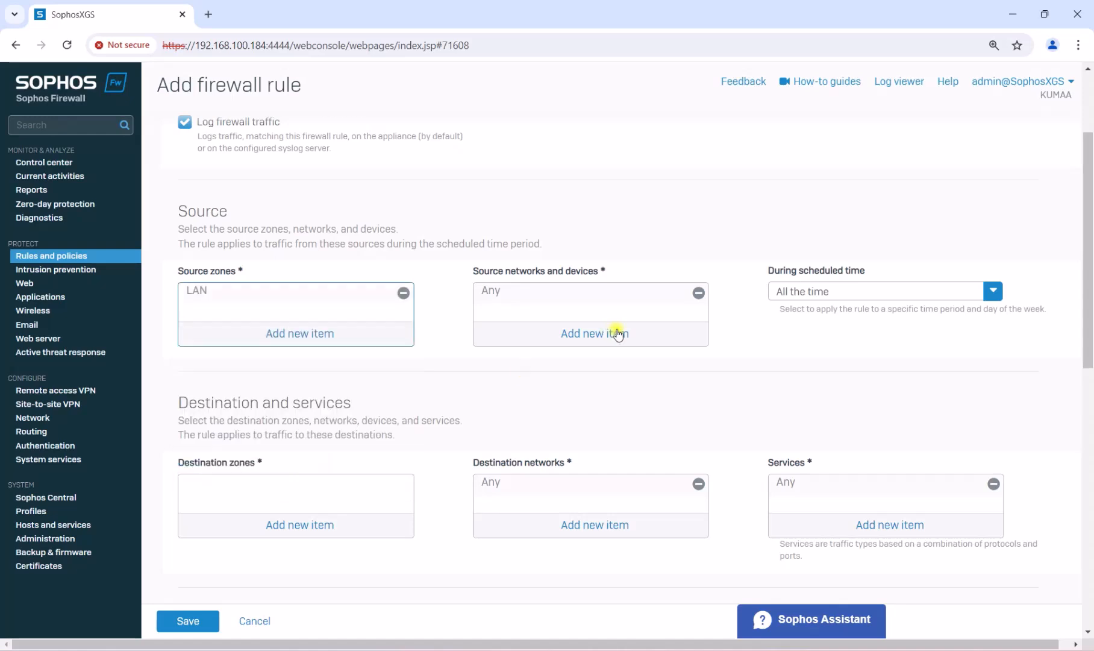
# Replace Any in the rule's source networks with VLAN20-Network and VLAN30-NET
pyautogui.click(696, 293)
pyautogui.click(594, 334)
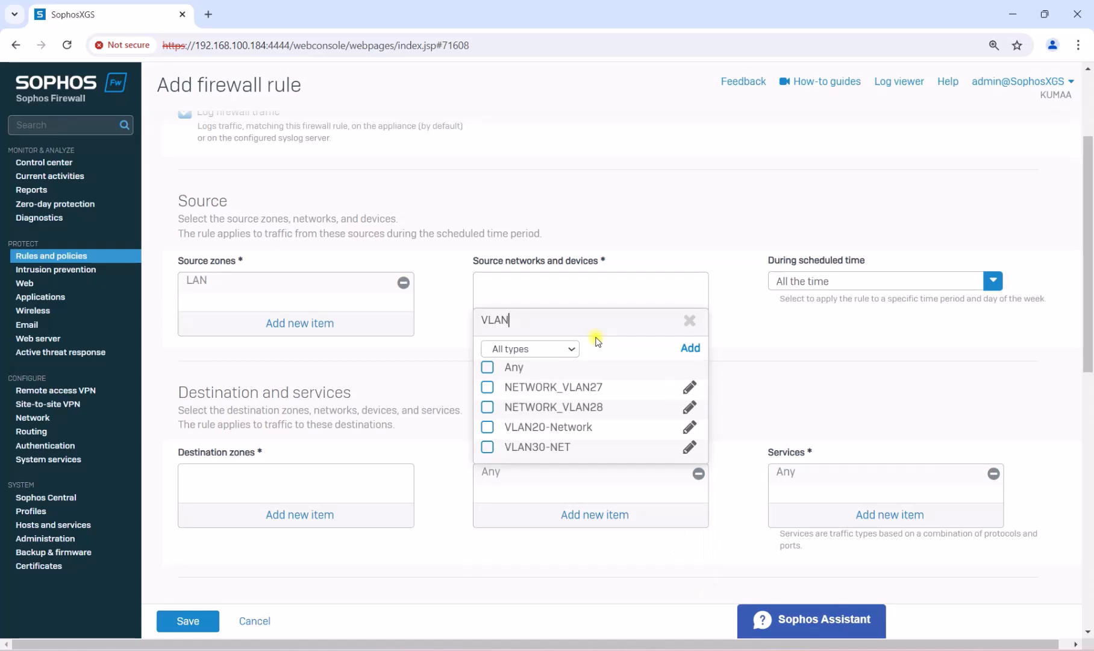
pyautogui.click(488, 427)
pyautogui.click(488, 446)
pyautogui.click(579, 475)
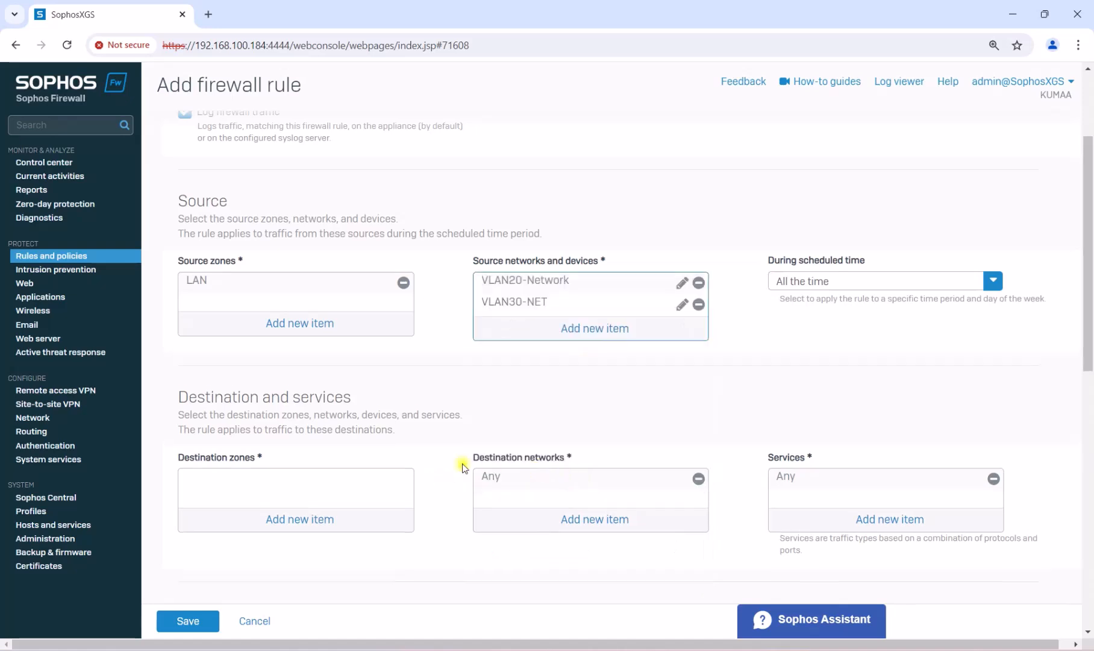
# Set the firewall rule's destination zone to LAN
pyautogui.scroll(-1, 463, 468)
pyautogui.click(279, 446)
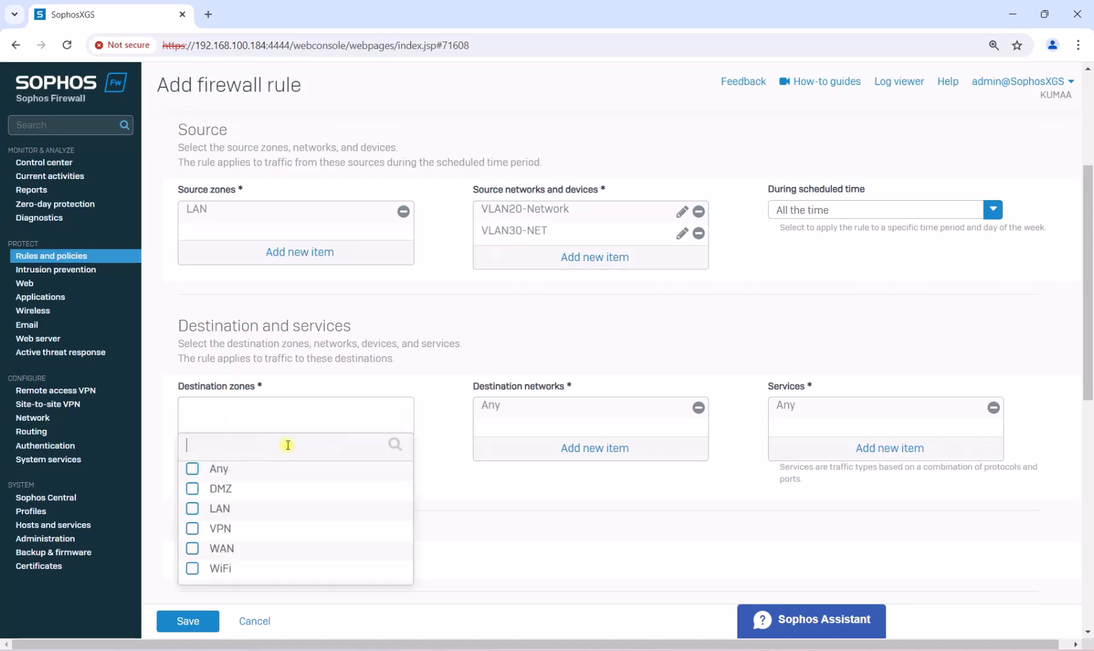
pyautogui.click(192, 506)
pyautogui.click(271, 602)
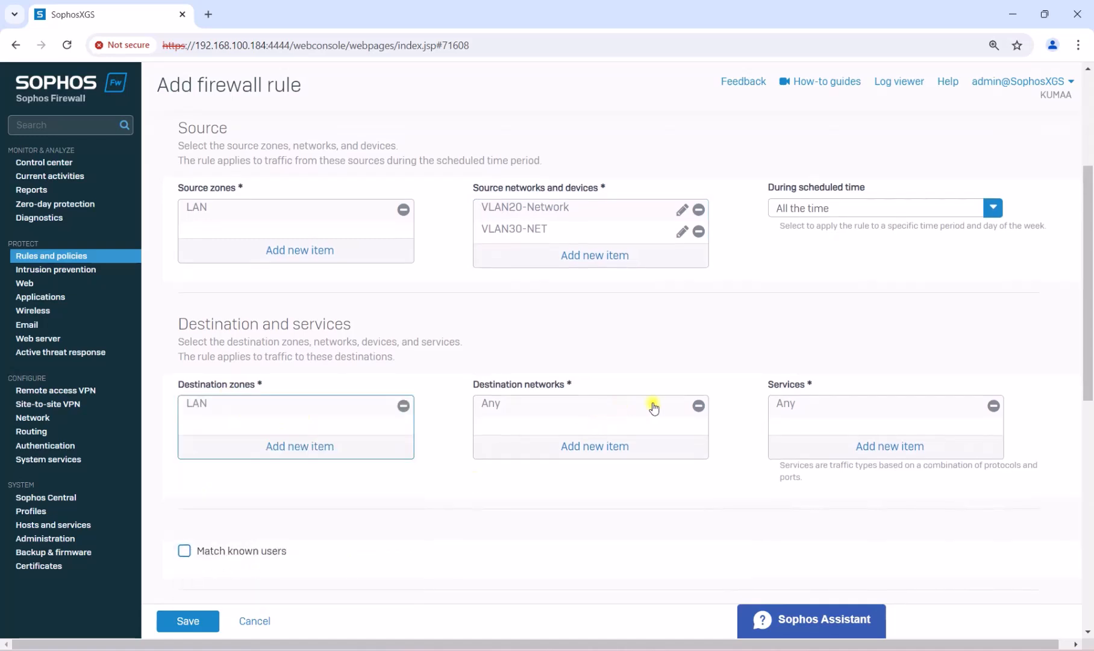
# Replace Any in the rule's destination networks with VLAN20-Network and VLAN30-NET, and save the rule
pyautogui.click(697, 405)
pyautogui.click(591, 446)
pyautogui.scroll(-2, 594, 434)
pyautogui.write('VLAN')
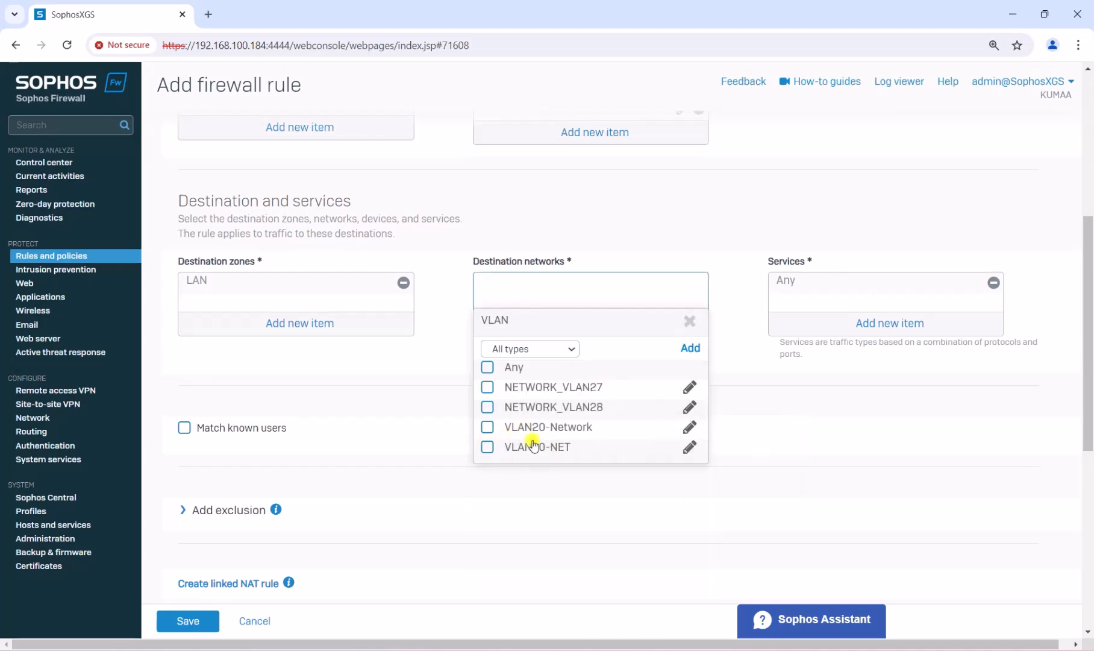
pyautogui.click(487, 426)
pyautogui.click(487, 446)
pyautogui.click(485, 471)
pyautogui.scroll(-3, 379, 471)
pyautogui.scroll(-2, 379, 471)
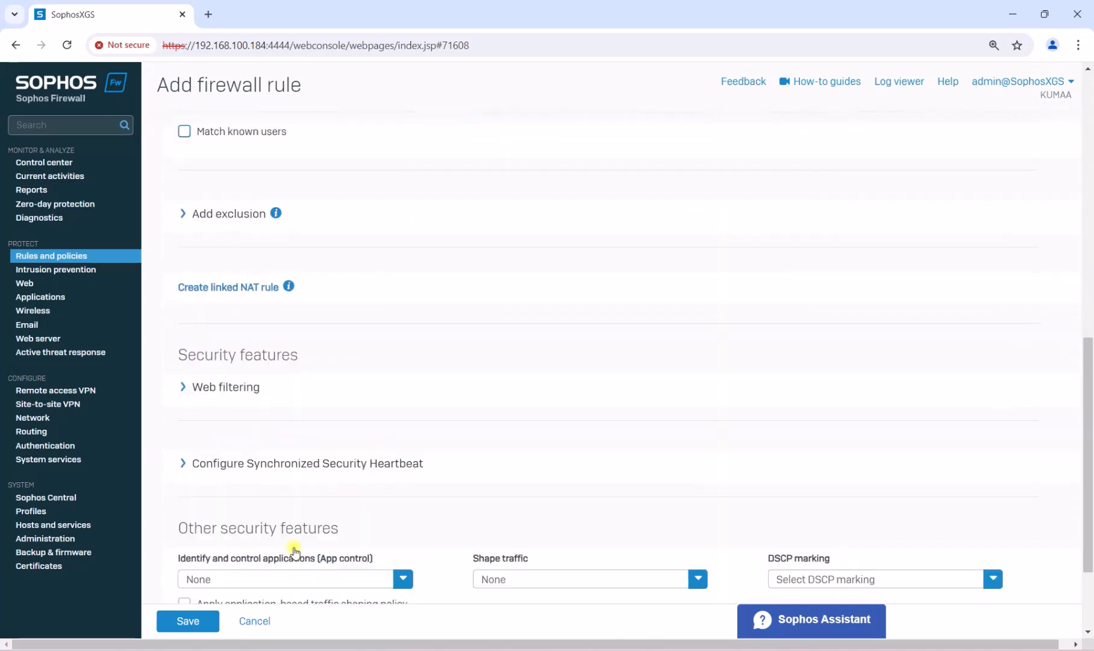
pyautogui.click(188, 620)
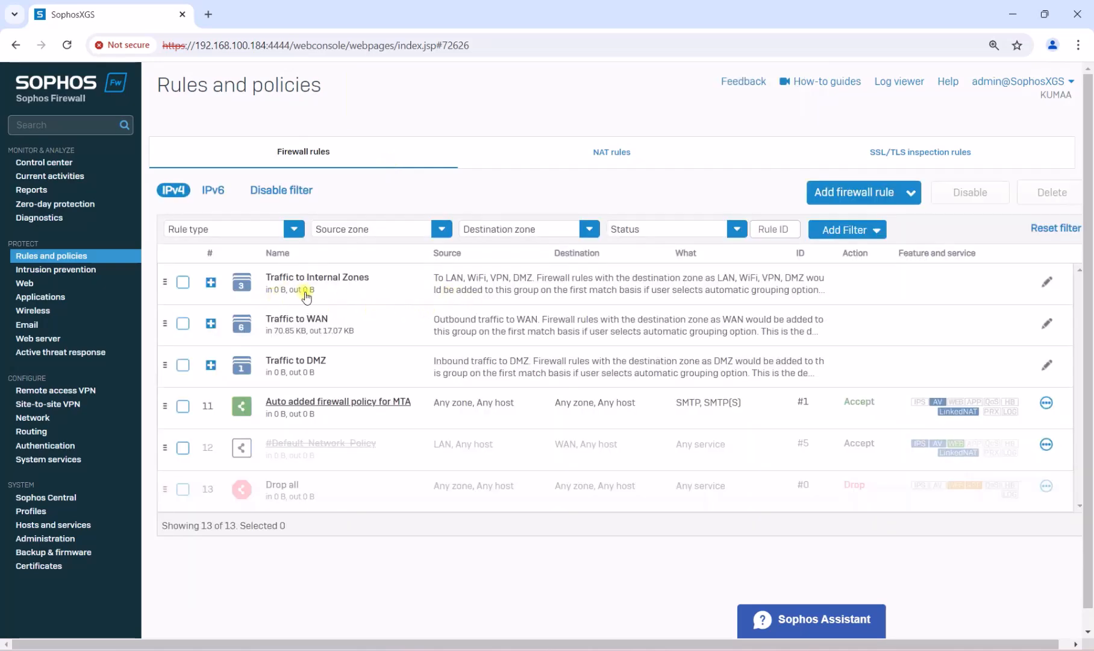
# Expand the Traffic to Internal Zones group to check the Inter_VLAN_ACCESS rule, and collapse the group again
pyautogui.click(210, 282)
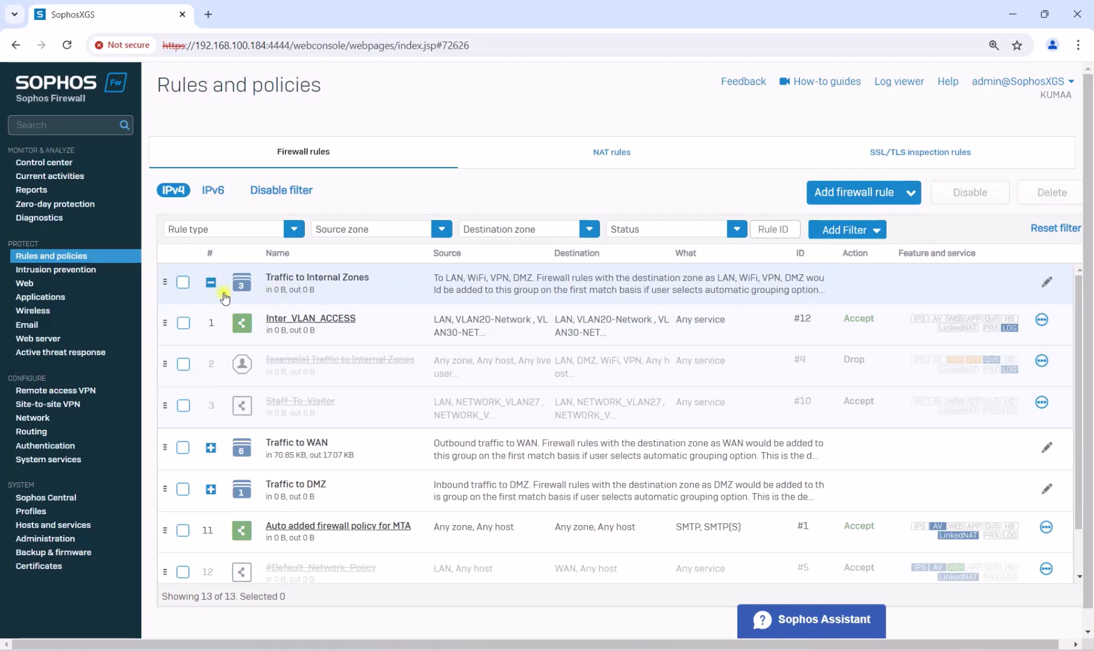
pyautogui.click(209, 283)
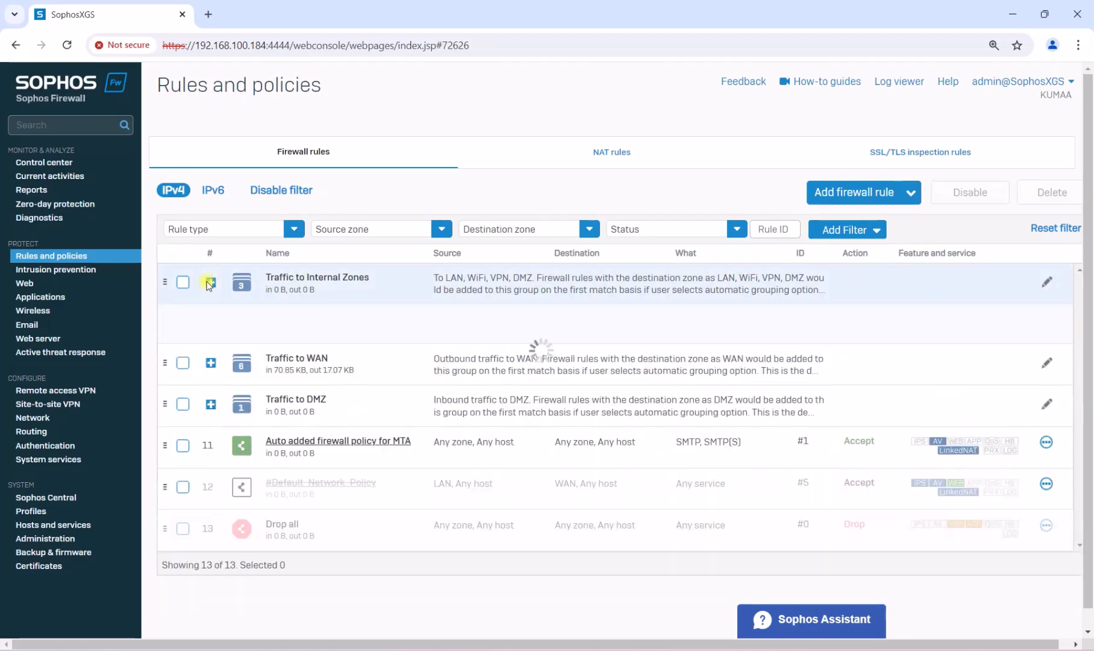
pyautogui.click(210, 282)
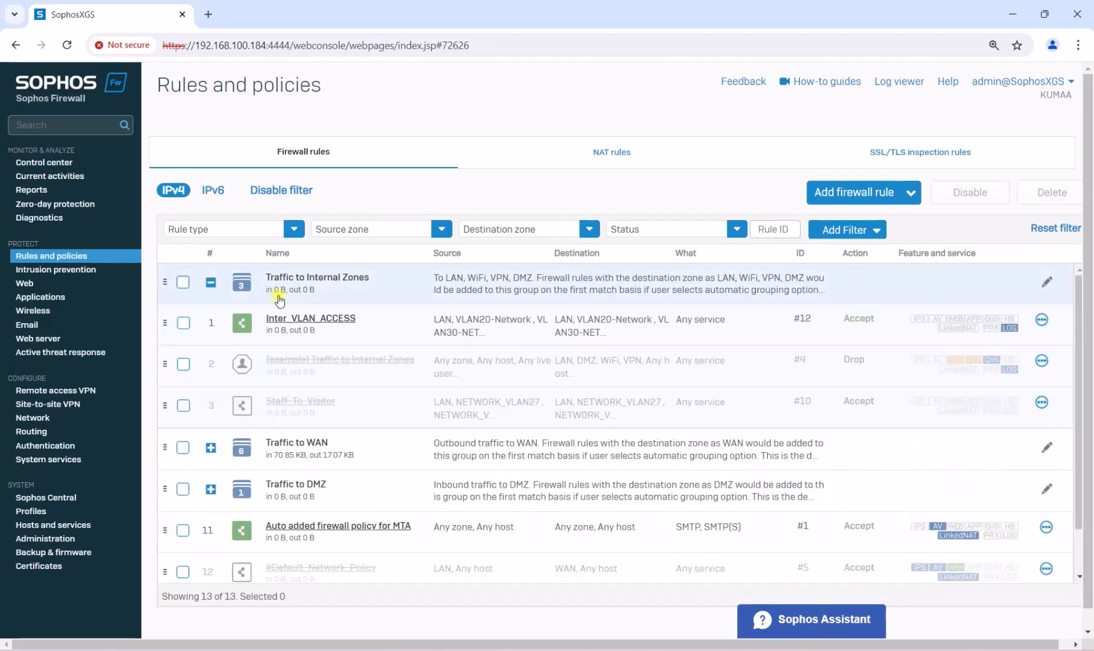
pyautogui.click(210, 283)
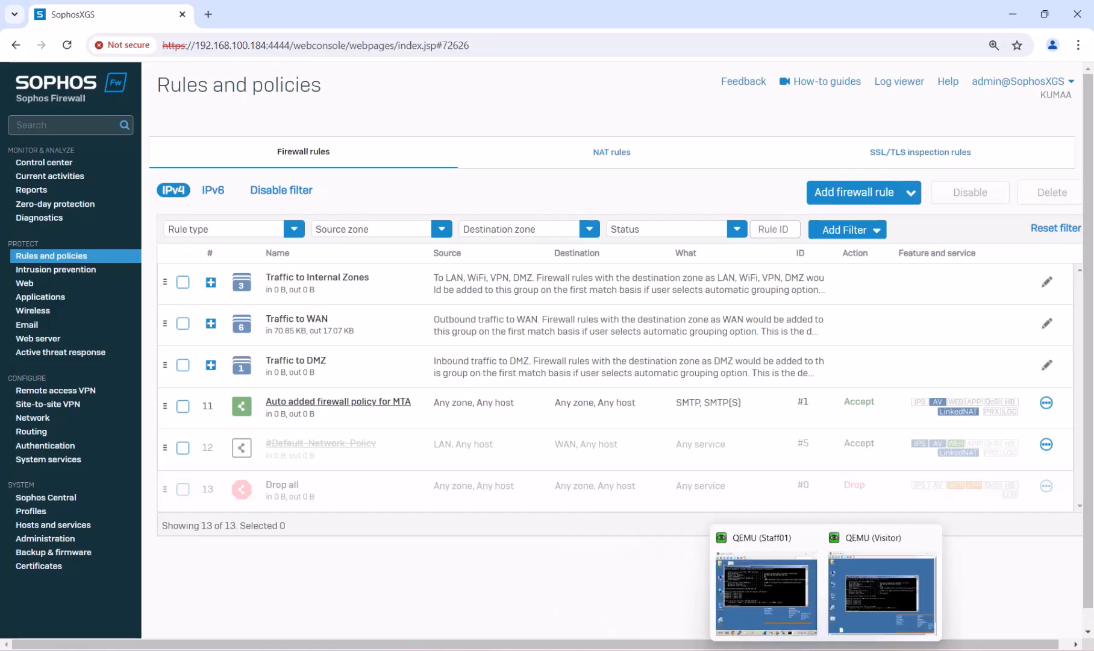
# Switch to the QEMU windows of Visitor and Staff01, and repeat the ping to 10.10.30.50 from Staff01
pyautogui.click(881, 608)
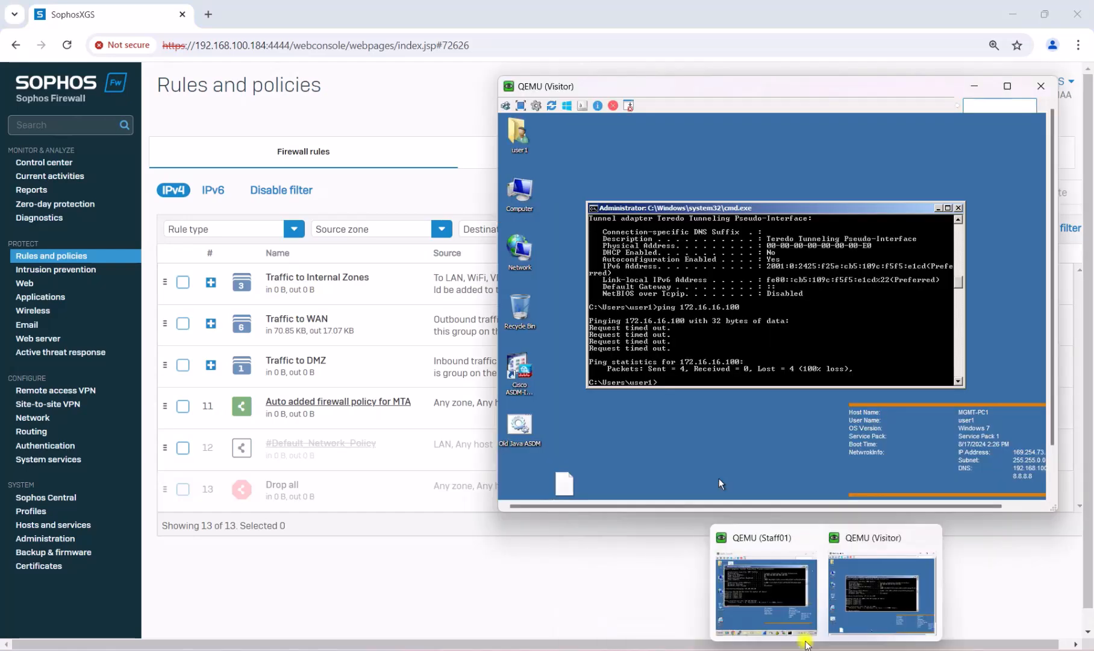
pyautogui.click(763, 586)
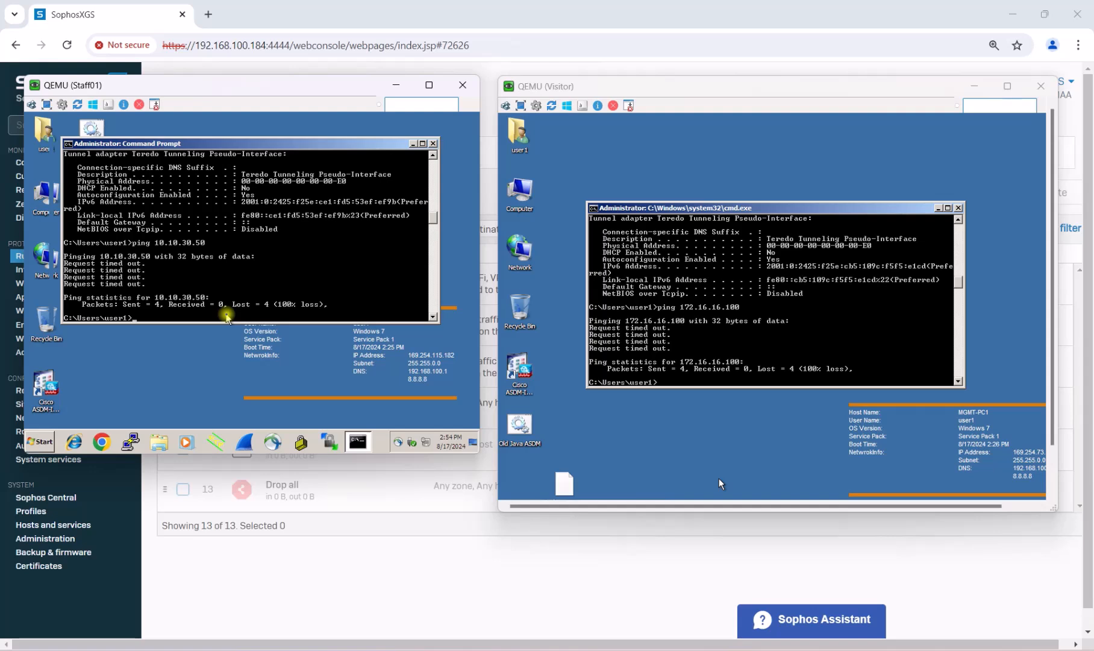
pyautogui.press('Up')
pyautogui.press('Return')
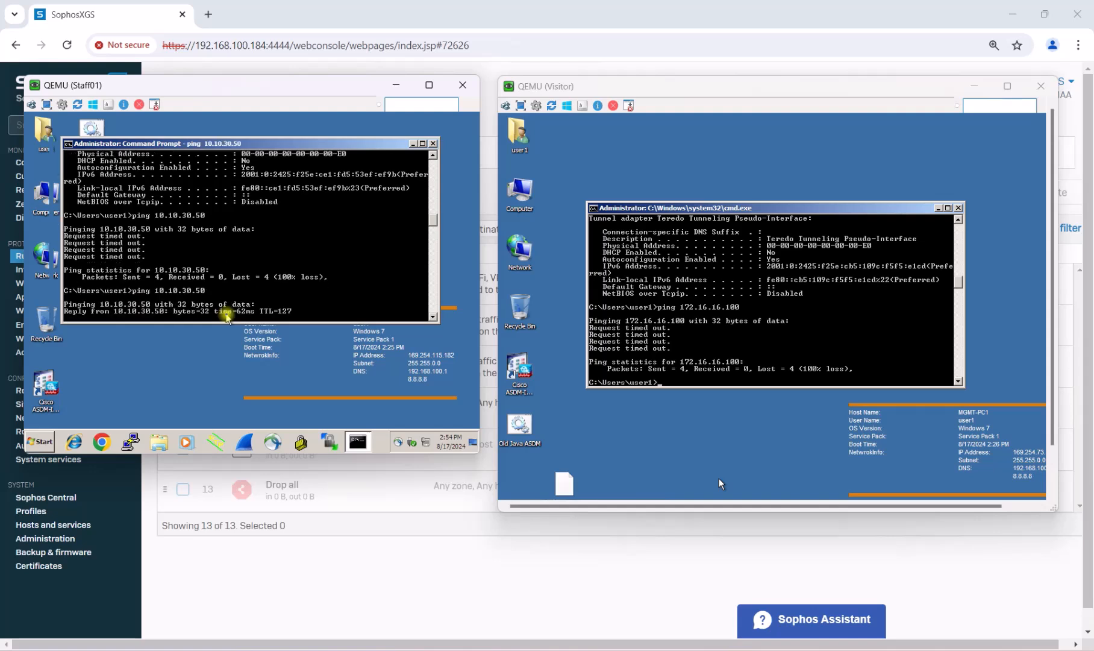
# Repeat the ping to 172.16.16.100 from the Visitor machine and bring the Staff01 window forward beside it
pyautogui.click(705, 378)
pyautogui.press('Up')
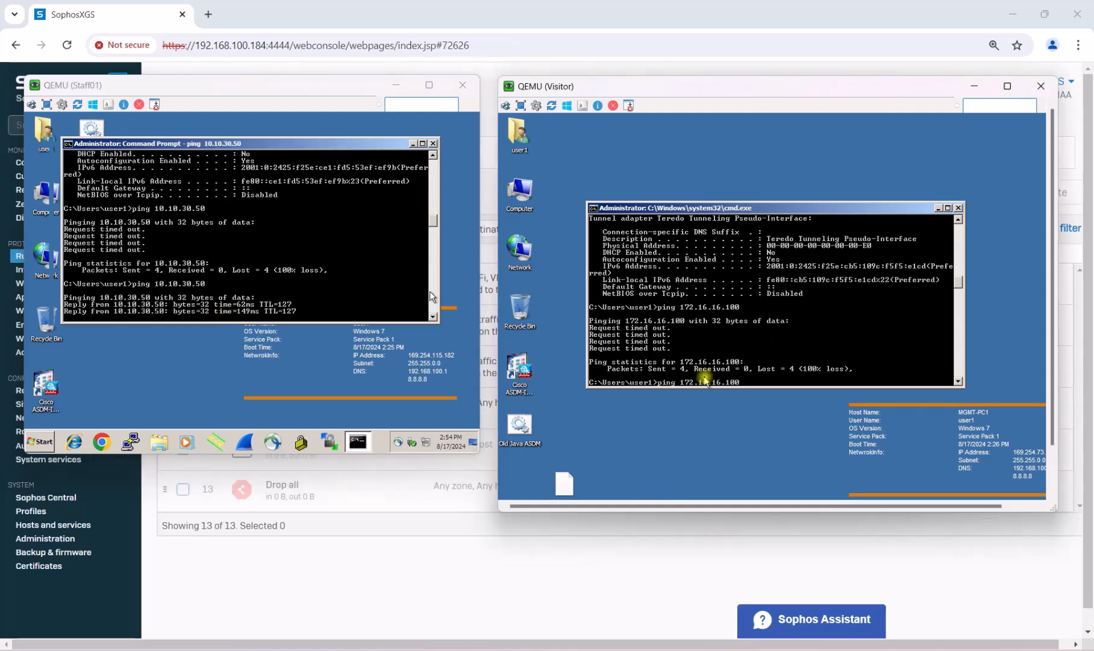
pyautogui.press('Return')
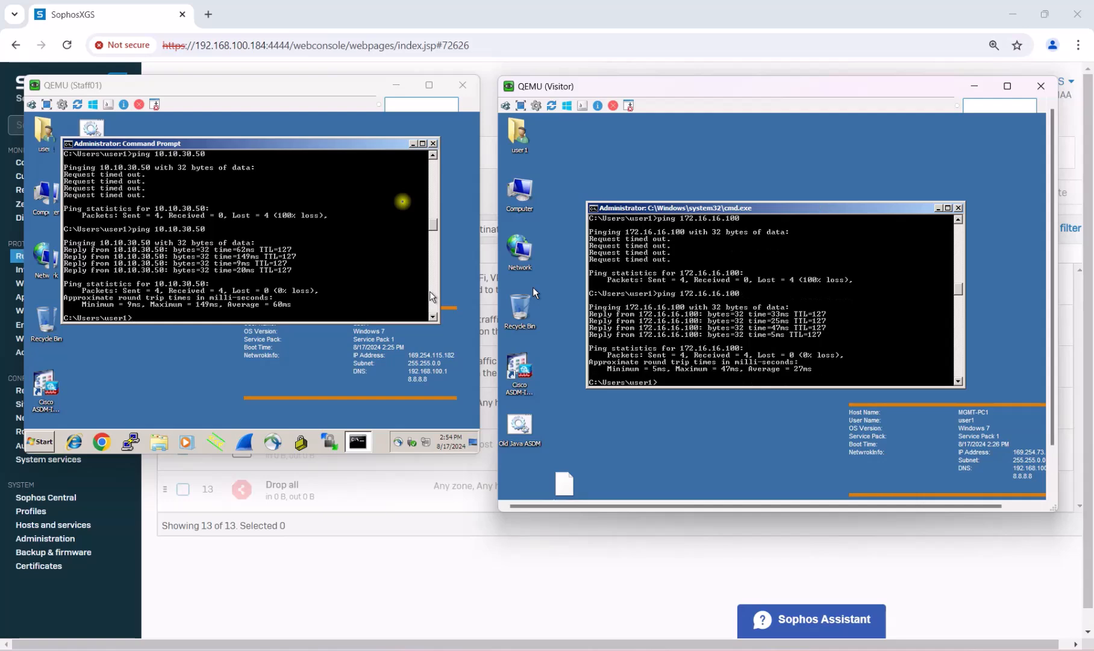
pyautogui.moveTo(335, 68); pyautogui.dragTo(403, 115)
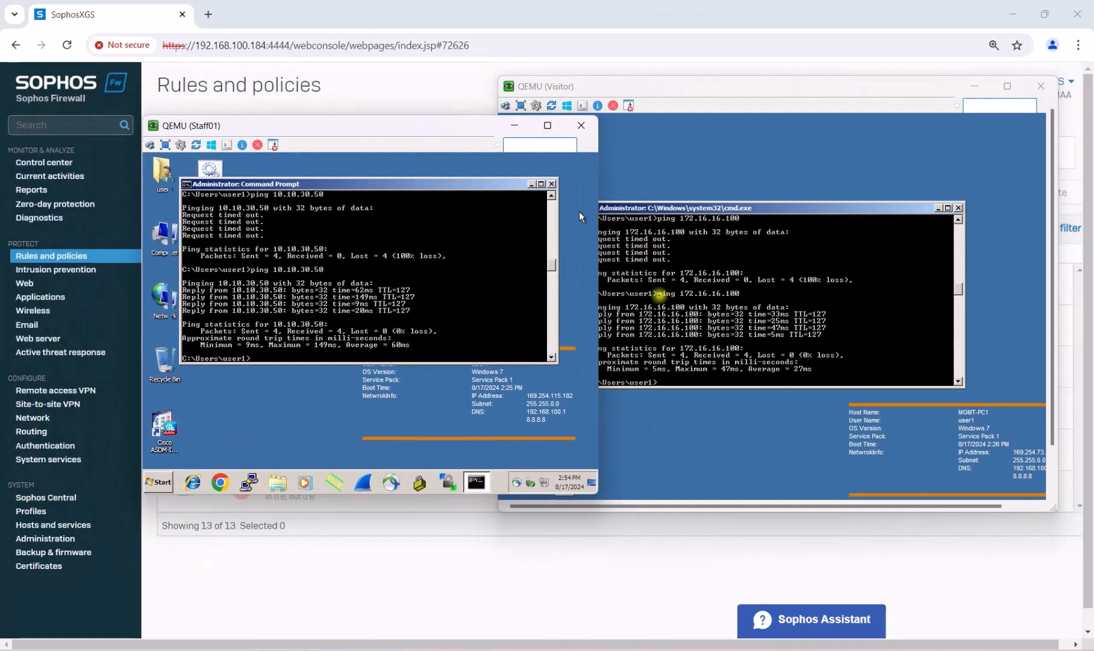